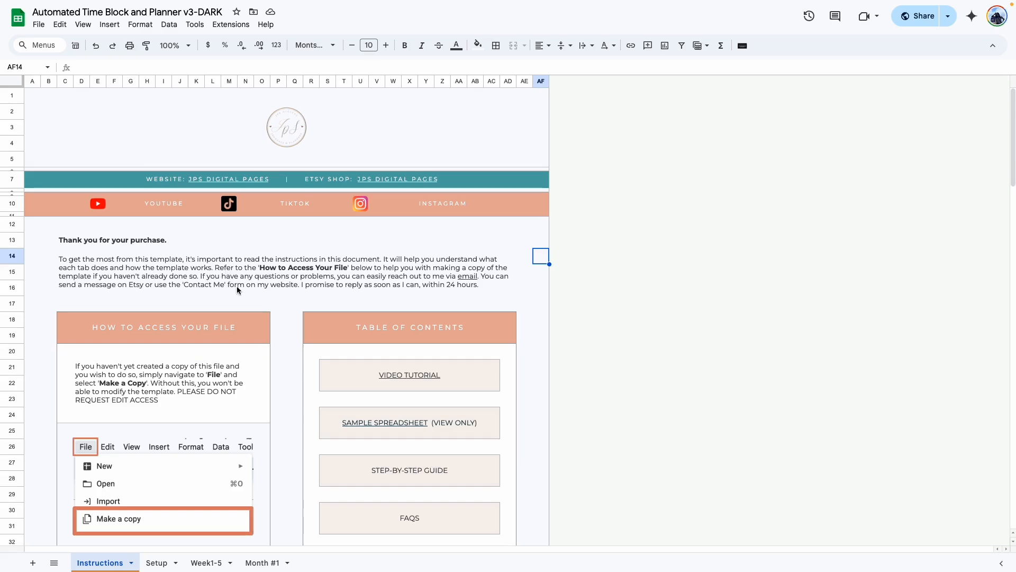
Look through the template's Instructions, Setup, Week1-5 and Month #1 sheets
{"action": "scroll", "coordinate": [273, 357], "scroll_direction": "down", "scroll_amount": 15}
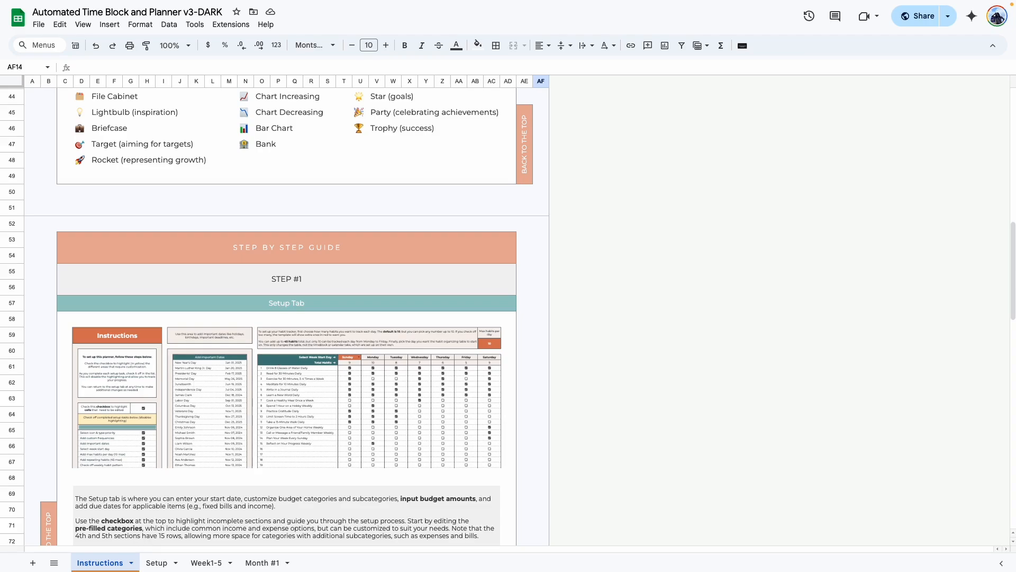
{"action": "left_click", "coordinate": [157, 562]}
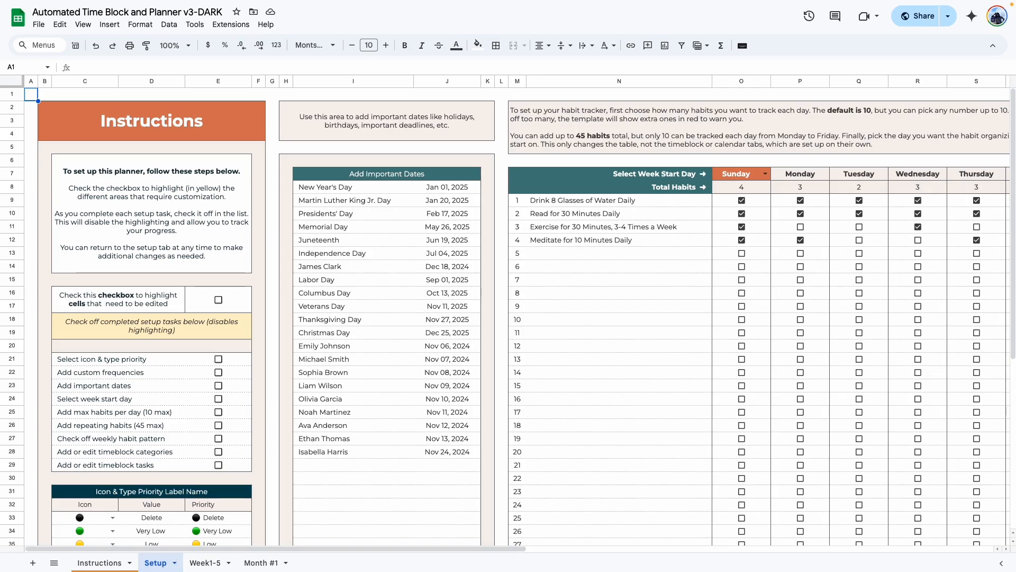
{"action": "left_click_drag", "start_coordinate": [251, 548], "coordinate": [726, 559]}
{"action": "left_click", "coordinate": [203, 562]}
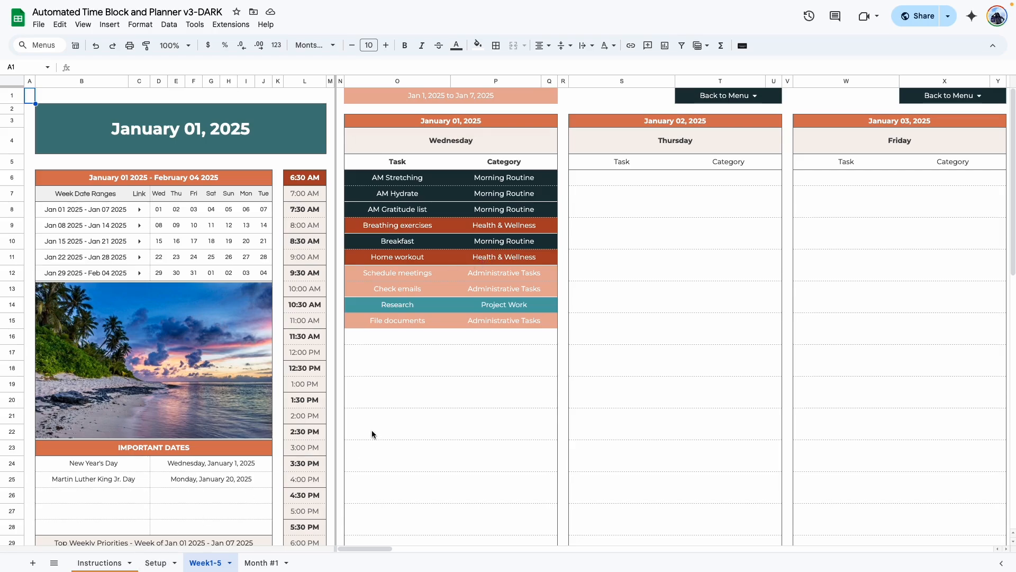
{"action": "left_click", "coordinate": [262, 562]}
{"action": "left_click_drag", "start_coordinate": [418, 549], "coordinate": [924, 536]}
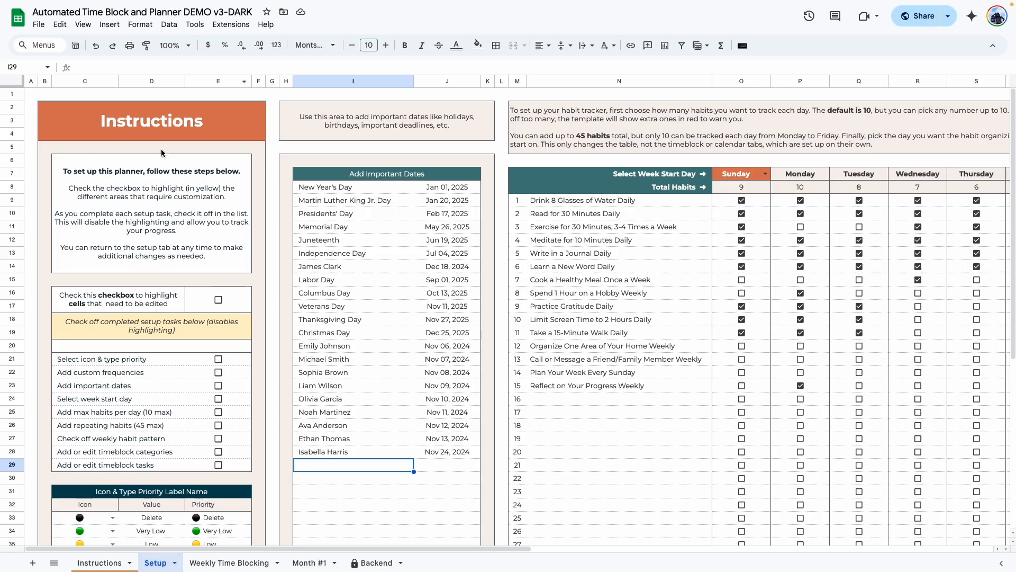
Turn on the Setup sheet's option that highlights the cells that need to be edited
{"action": "left_click", "coordinate": [116, 184]}
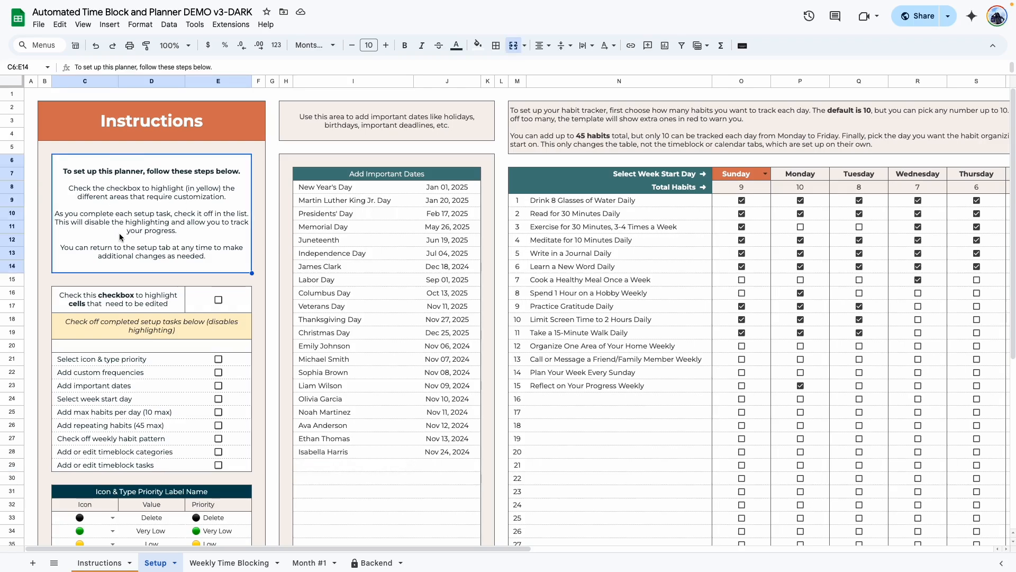
{"action": "left_click", "coordinate": [218, 301]}
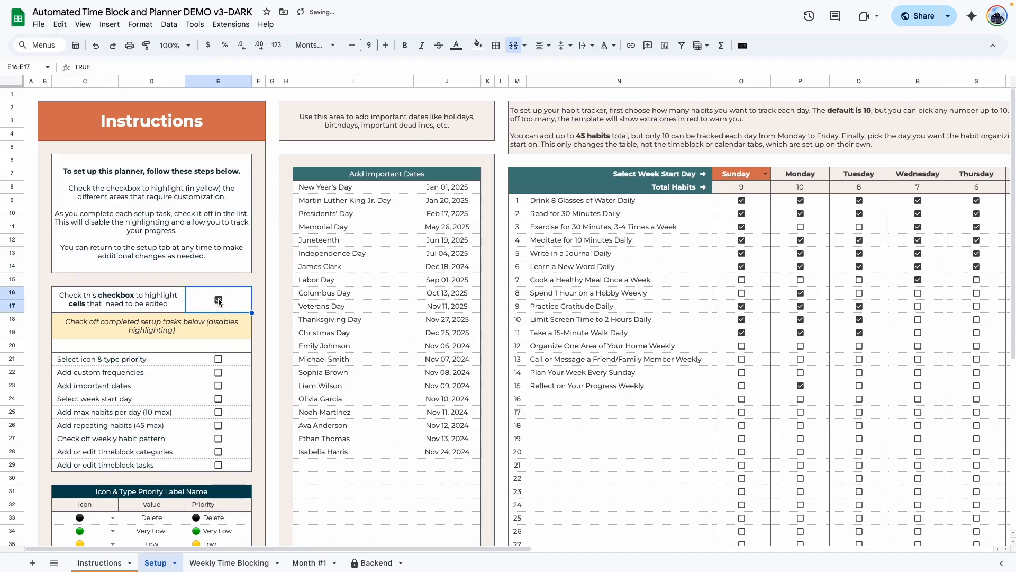
{"action": "scroll", "coordinate": [341, 339], "scroll_direction": "down", "scroll_amount": 3}
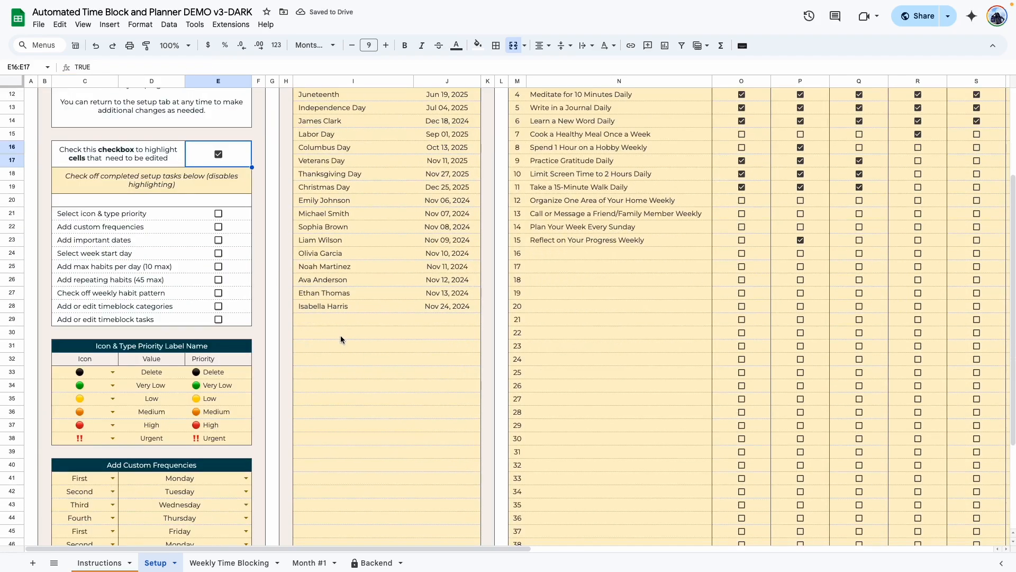
{"action": "scroll", "coordinate": [341, 339], "scroll_direction": "up", "scroll_amount": 3}
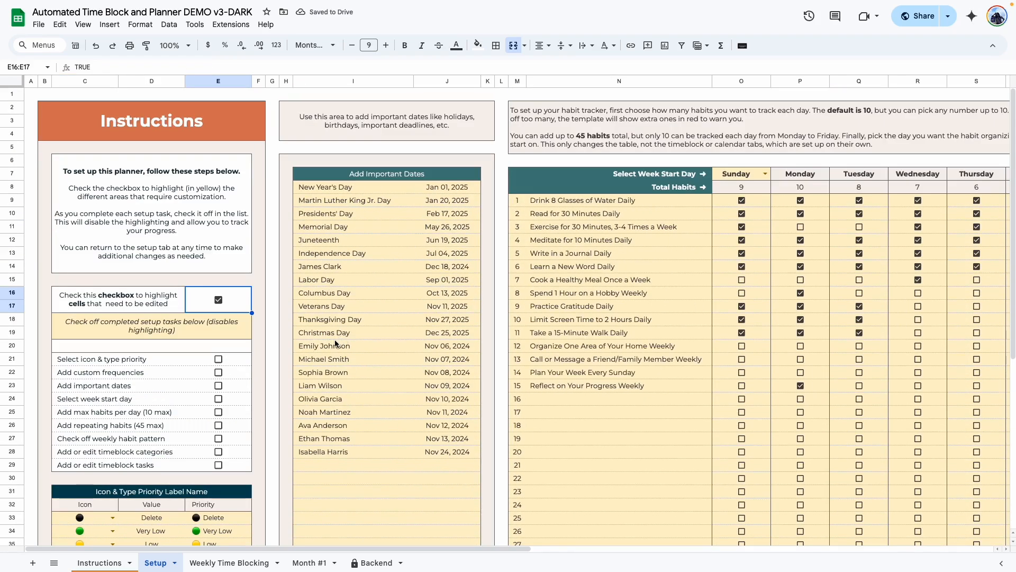
Try checking off the first few tasks in the setup checklist, then clear them again
{"action": "left_click", "coordinate": [281, 361]}
{"action": "scroll", "coordinate": [281, 365], "scroll_direction": "down", "scroll_amount": 1}
{"action": "scroll", "coordinate": [153, 329], "scroll_direction": "down", "scroll_amount": 1}
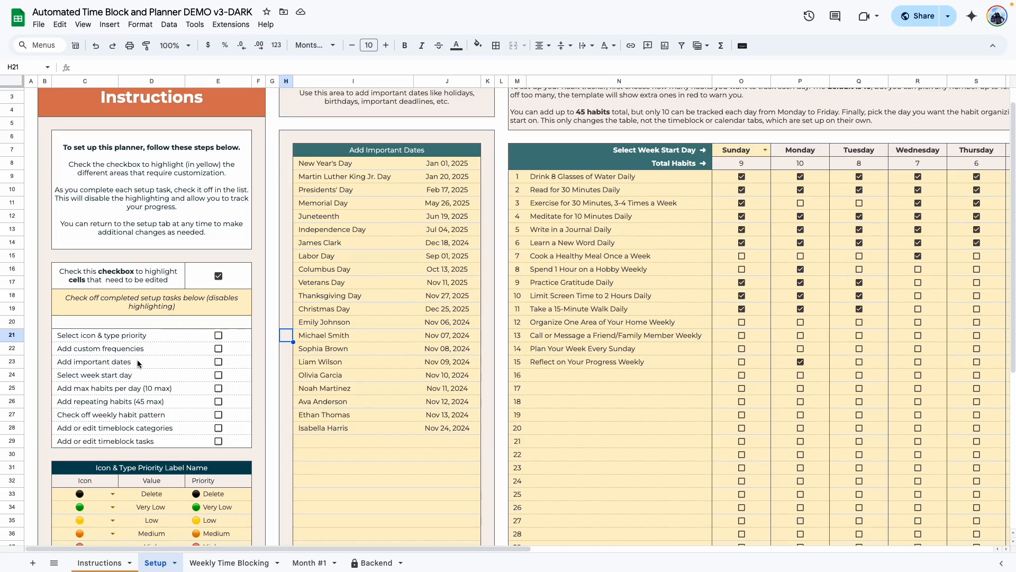
{"action": "left_click", "coordinate": [218, 335]}
{"action": "left_click", "coordinate": [219, 349]}
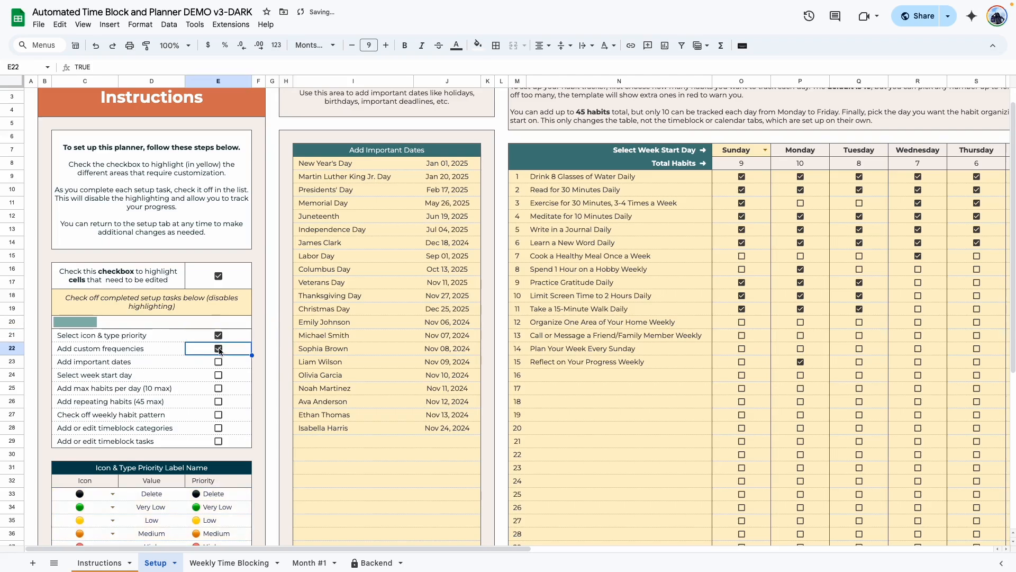
{"action": "left_click", "coordinate": [218, 363]}
{"action": "left_click", "coordinate": [218, 375]}
{"action": "left_click", "coordinate": [220, 336]}
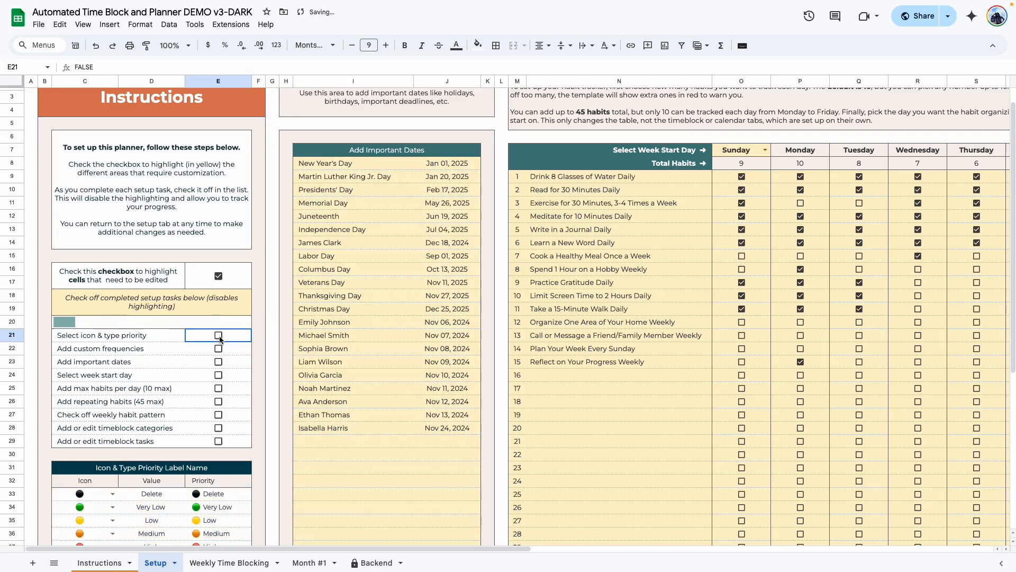
Examine the setup checklist and the values in the Icon & Type Priority Label Name table
{"action": "left_click", "coordinate": [139, 363]}
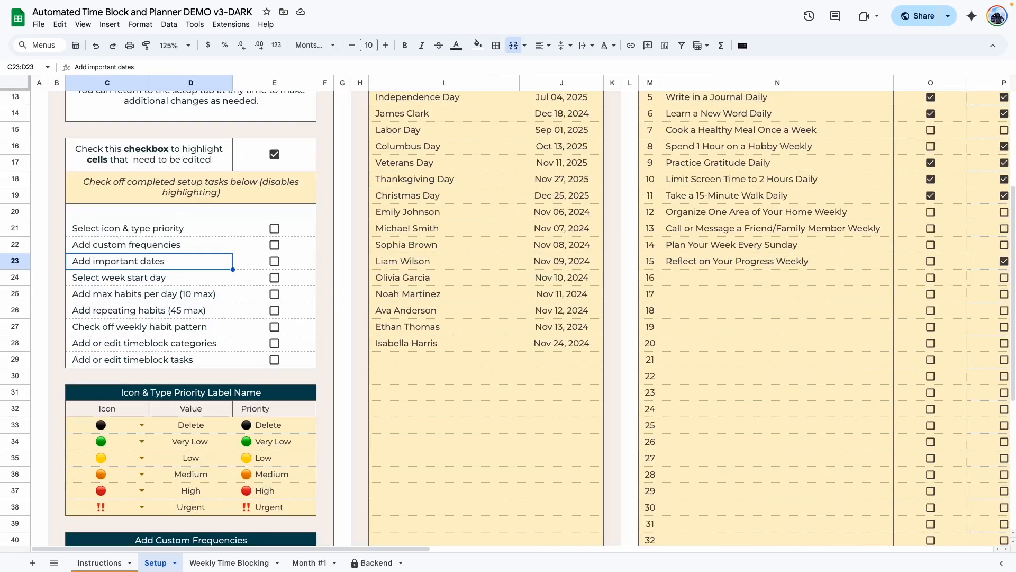
{"action": "left_click", "coordinate": [116, 231]}
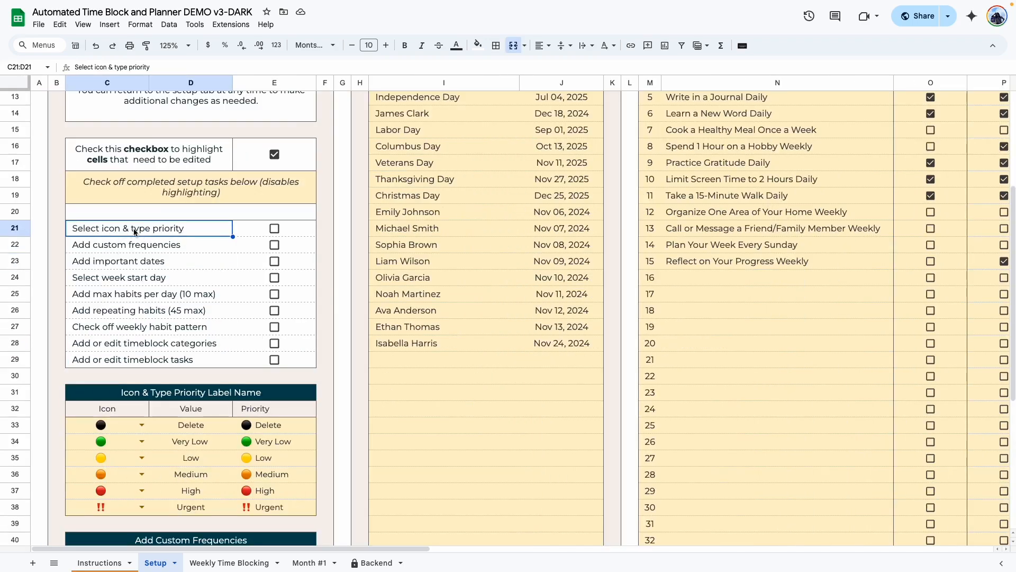
{"action": "scroll", "coordinate": [196, 264], "scroll_direction": "up", "scroll_amount": 1}
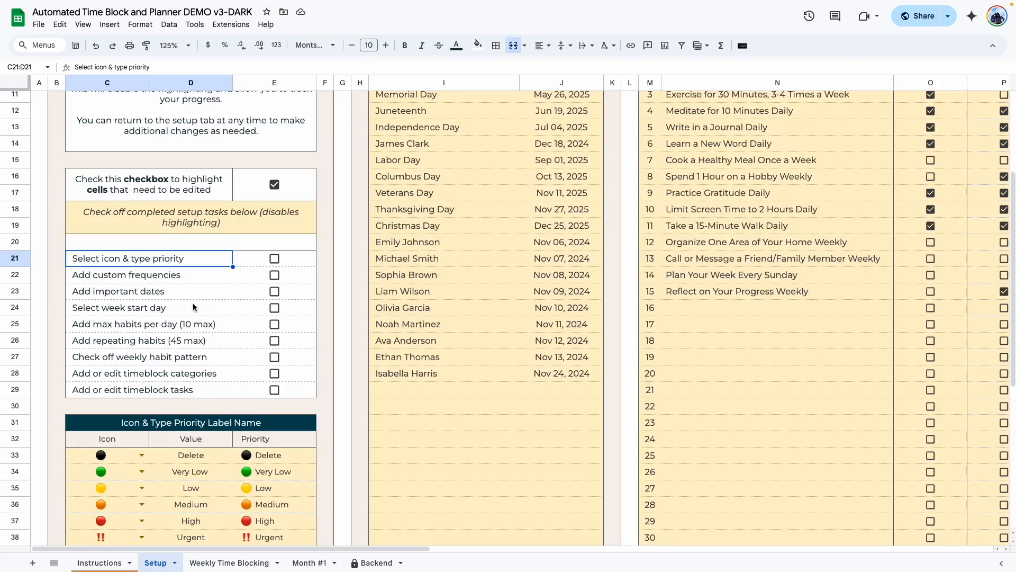
{"action": "scroll", "coordinate": [193, 303], "scroll_direction": "down", "scroll_amount": 3}
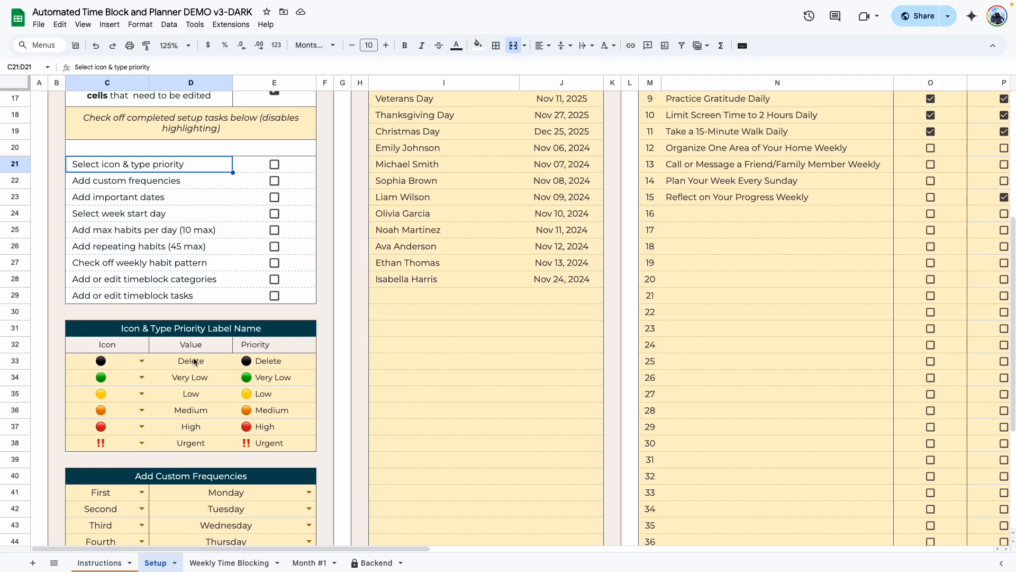
{"action": "left_click_drag", "start_coordinate": [193, 362], "coordinate": [193, 439]}
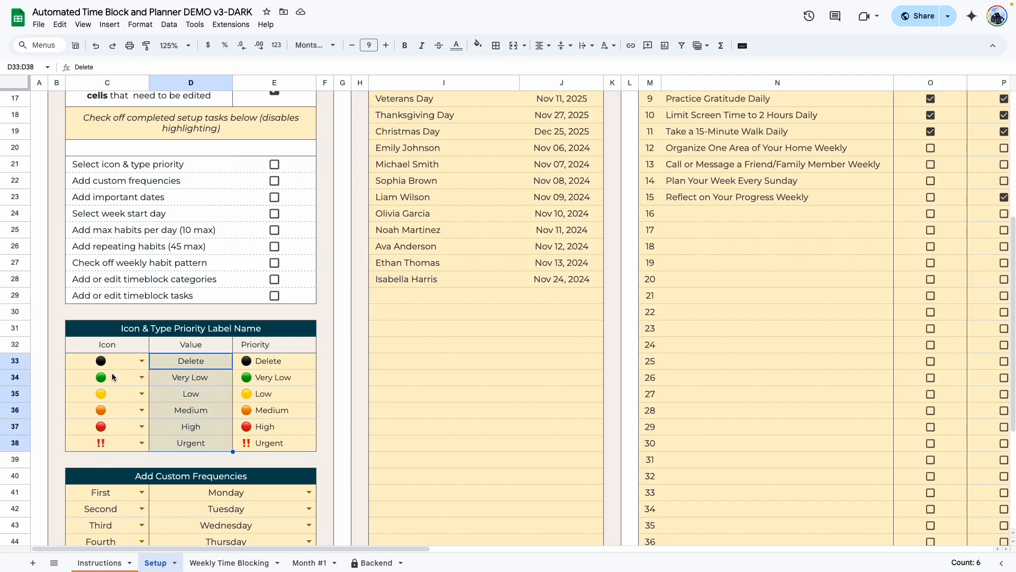
{"action": "left_click", "coordinate": [175, 377]}
{"action": "left_click", "coordinate": [184, 362]}
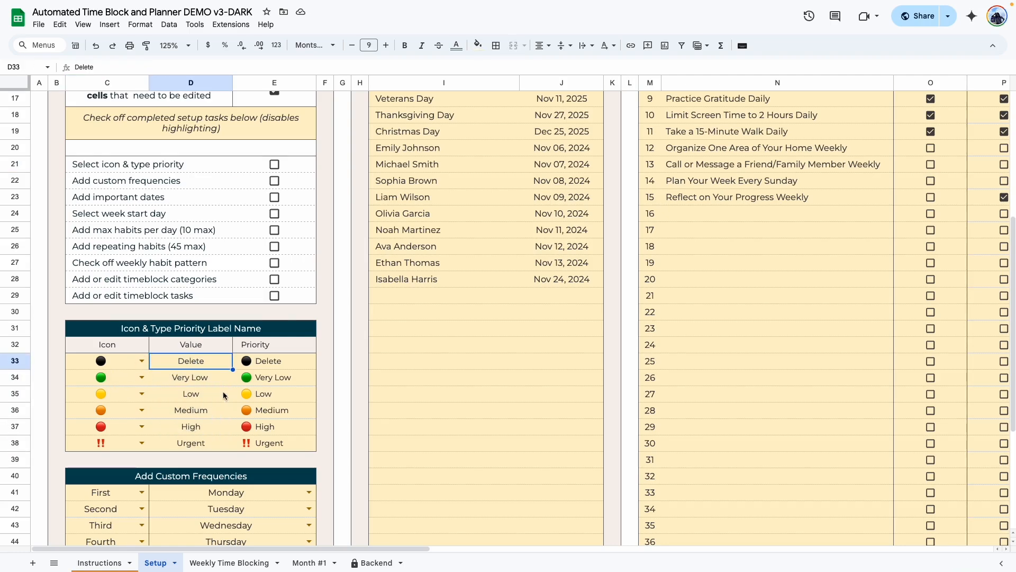
{"action": "left_click", "coordinate": [189, 407]}
Change the first priority label's value to "Not urgent" and its icon to the light grey circle
{"action": "left_click", "coordinate": [194, 366]}
{"action": "type", "text": "No"}
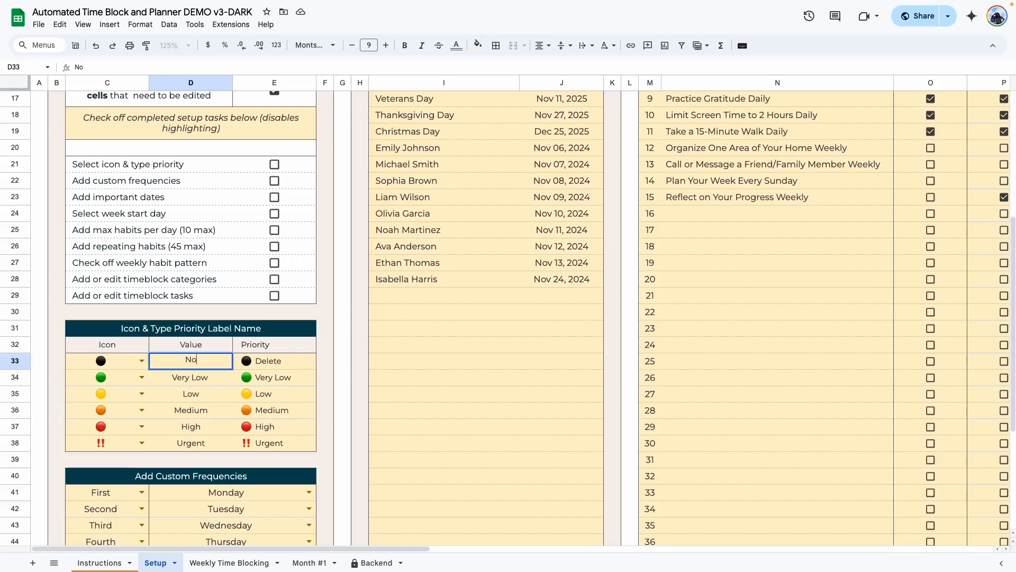
{"action": "type", "text": "t urgent"}
{"action": "key", "text": "Return"}
{"action": "left_click", "coordinate": [141, 361]}
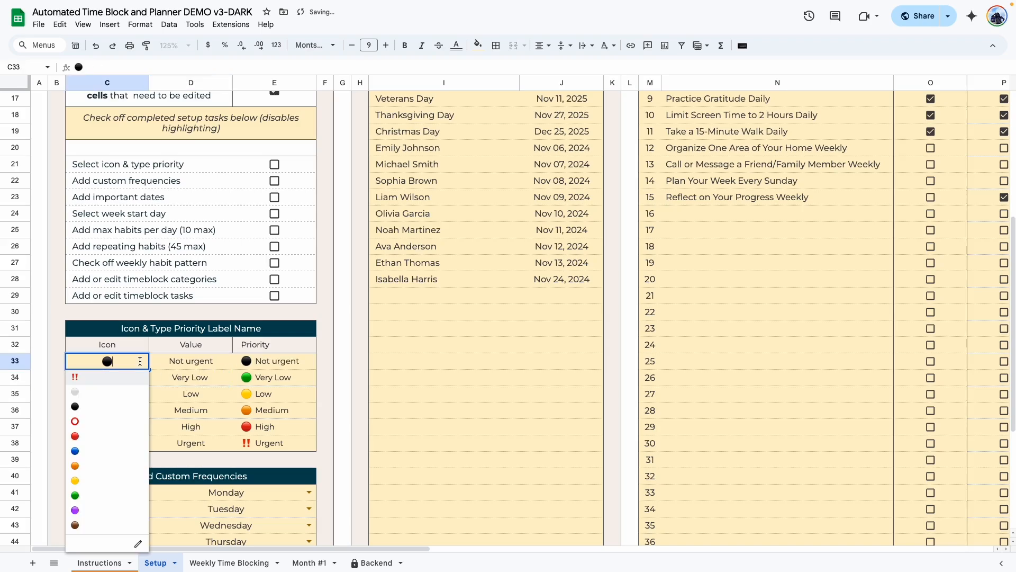
{"action": "left_click", "coordinate": [71, 390]}
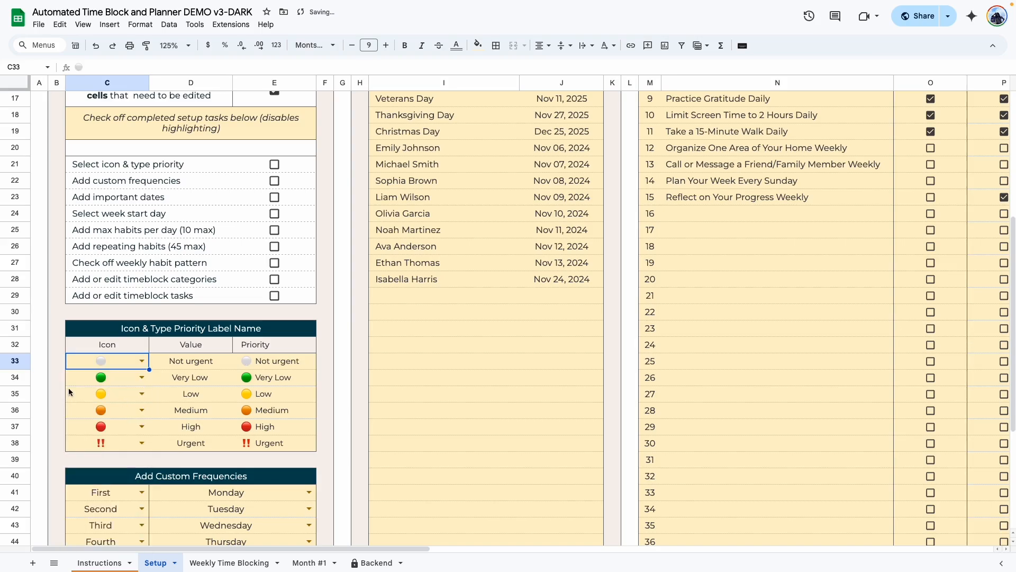
Review the priority labels and mark the "Select icon & type priority" setup task as complete
{"action": "left_click", "coordinate": [163, 406]}
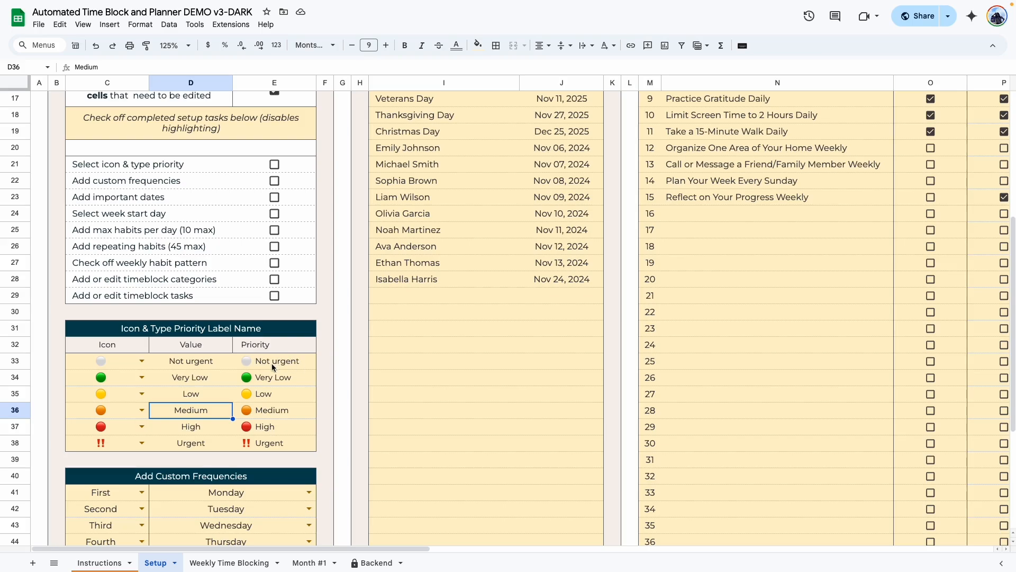
{"action": "left_click", "coordinate": [211, 378]}
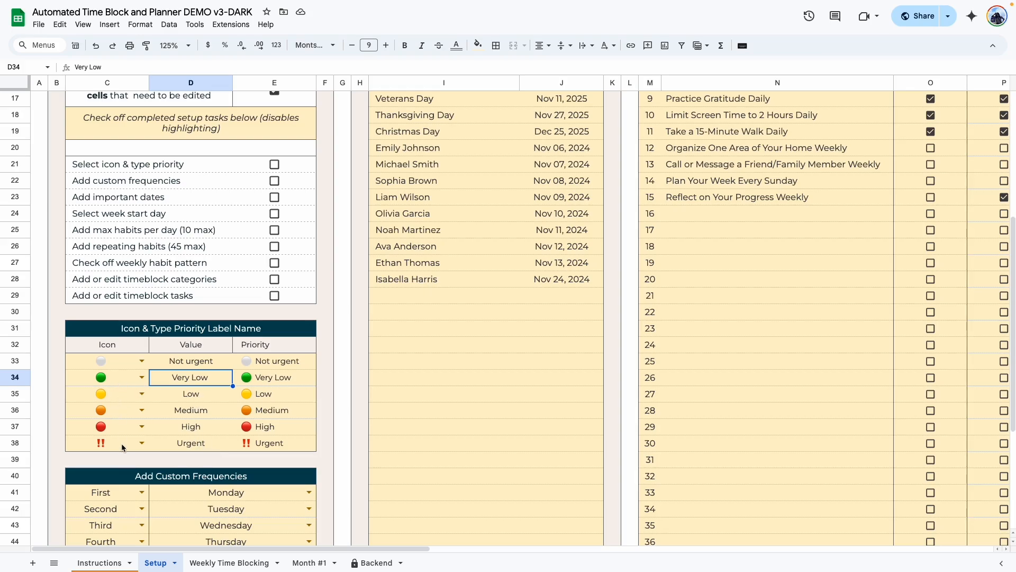
{"action": "left_click", "coordinate": [279, 433]}
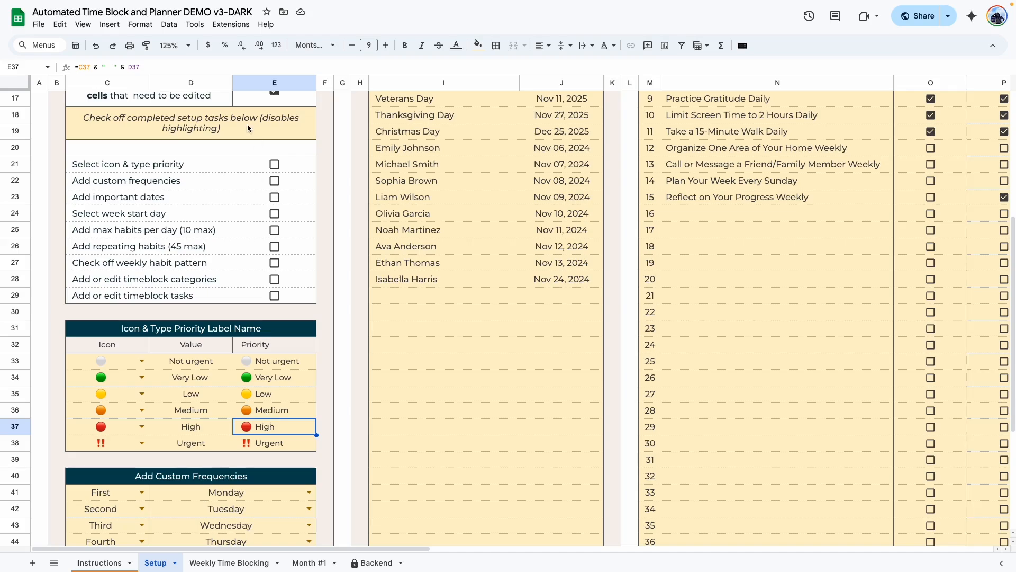
{"action": "left_click", "coordinate": [276, 164]}
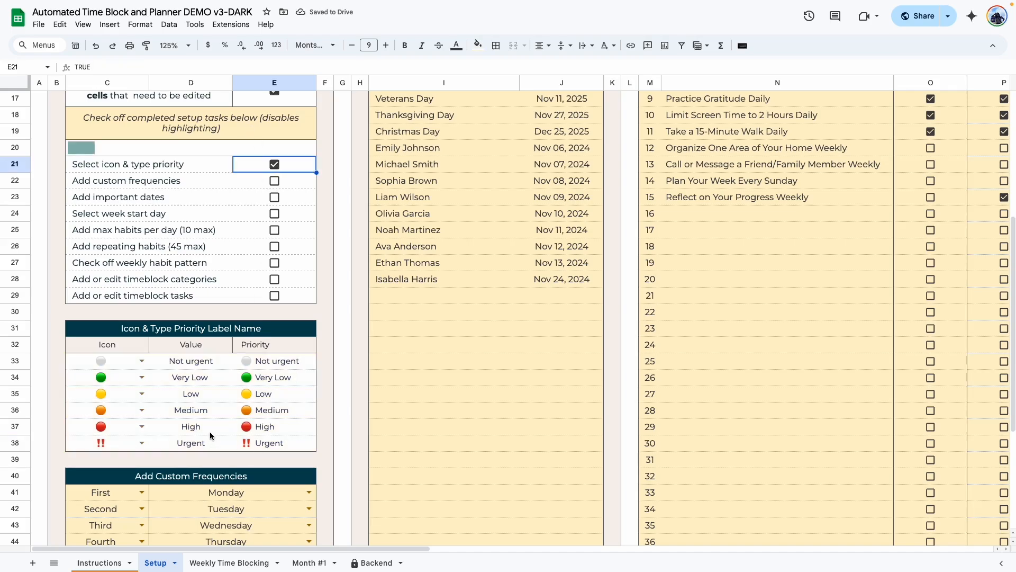
In the custom frequencies table, set the first row's Monday frequency to Second and the second row's Tuesday frequency to Third
{"action": "left_click", "coordinate": [127, 197]}
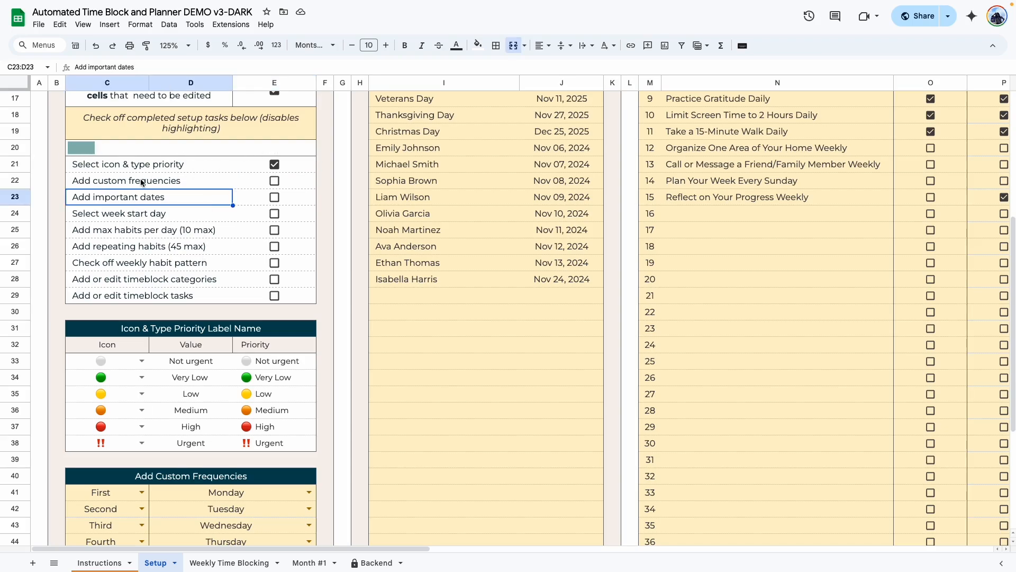
{"action": "scroll", "coordinate": [121, 375], "scroll_direction": "down", "scroll_amount": 3}
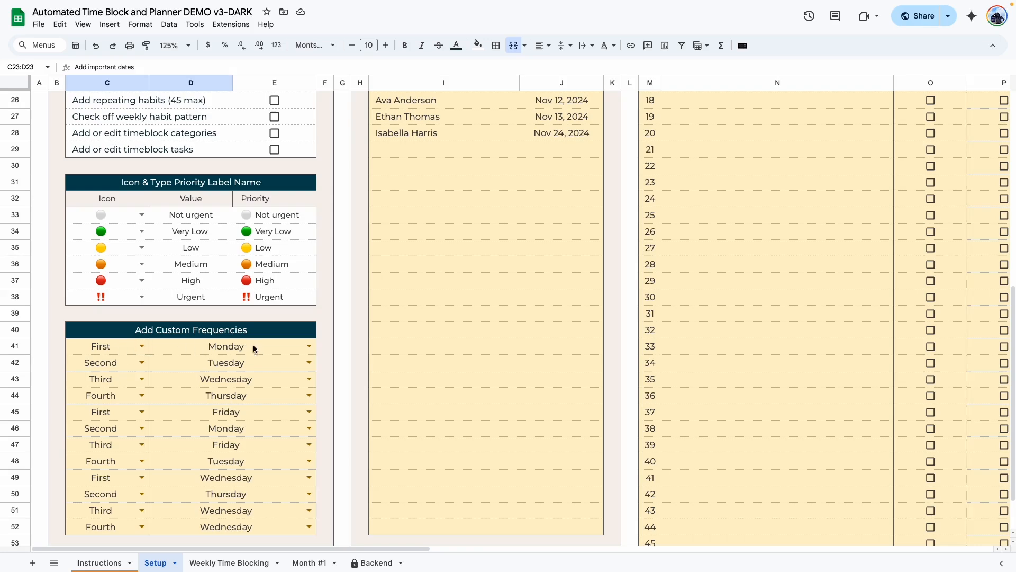
{"action": "left_click", "coordinate": [142, 346]}
{"action": "left_click", "coordinate": [101, 376]}
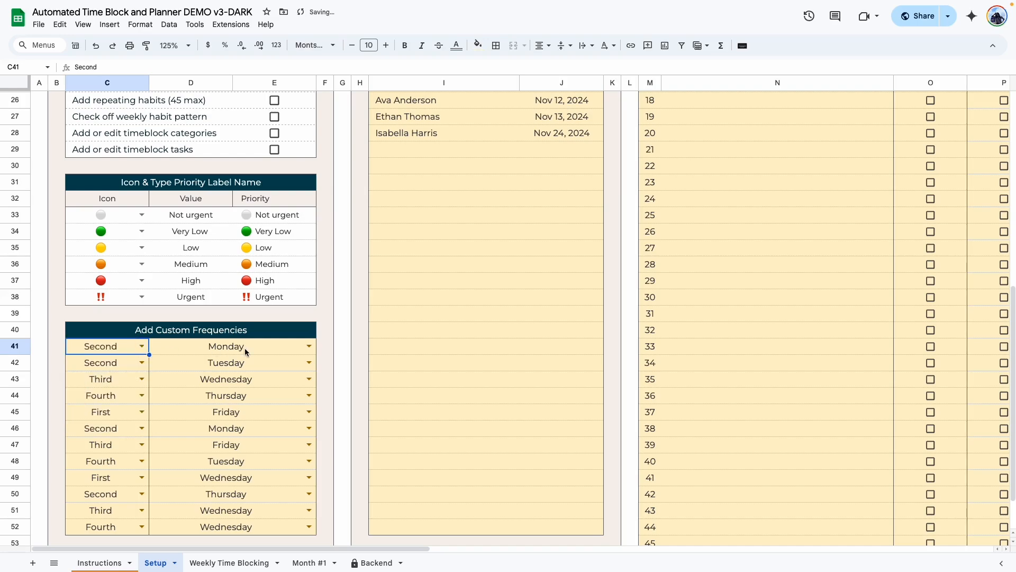
{"action": "left_click", "coordinate": [167, 409]}
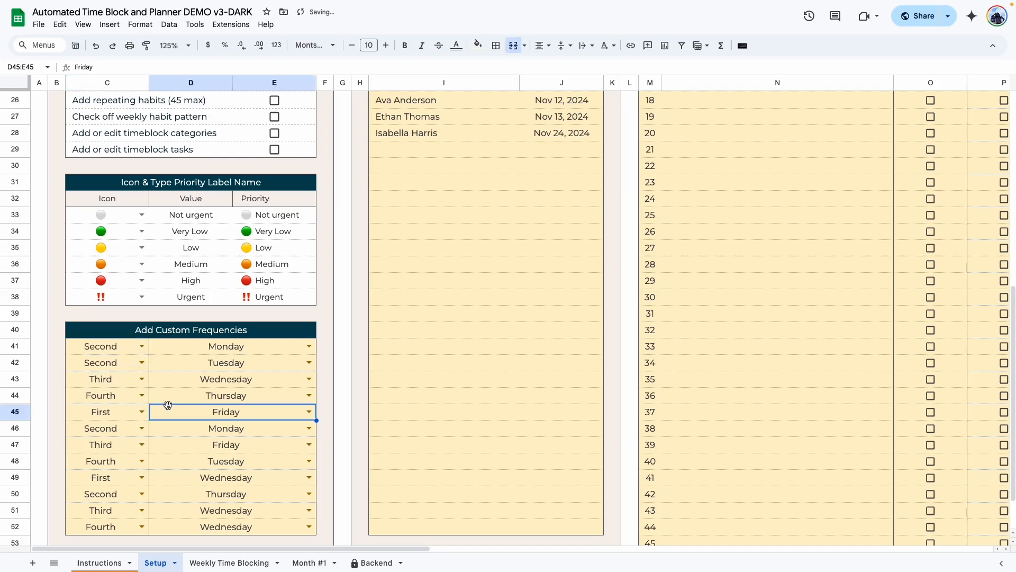
{"action": "left_click", "coordinate": [142, 362]}
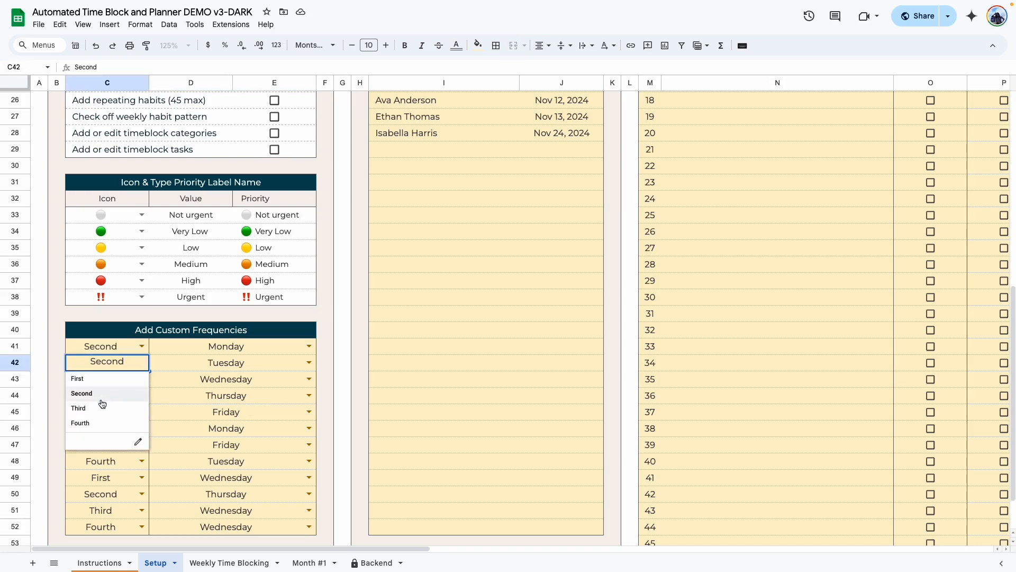
{"action": "left_click", "coordinate": [95, 408]}
{"action": "left_click", "coordinate": [224, 367]}
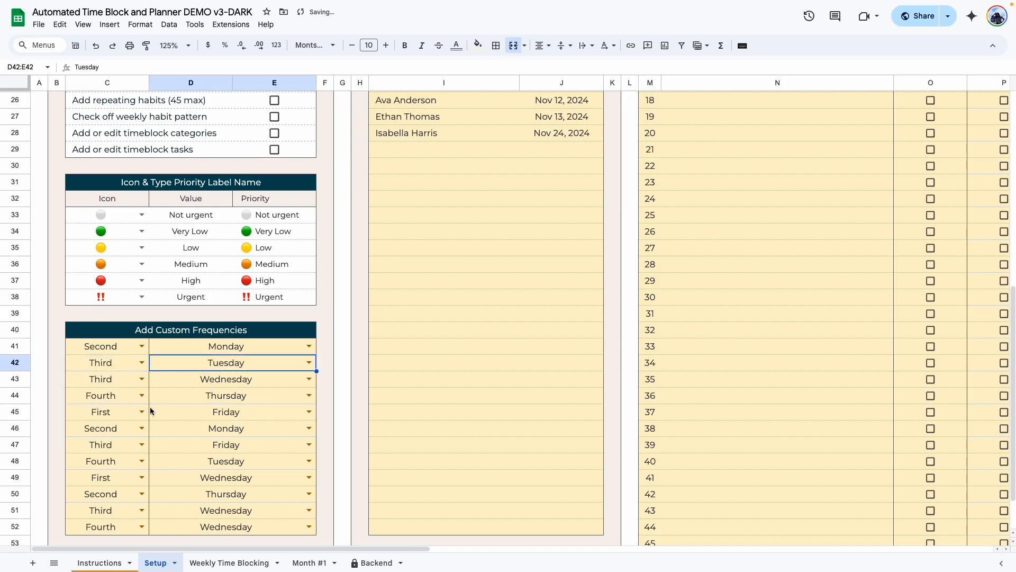
Review the custom frequency ordinals and mark the "Add custom frequencies" setup task as complete
{"action": "left_click_drag", "start_coordinate": [102, 347], "coordinate": [98, 525]}
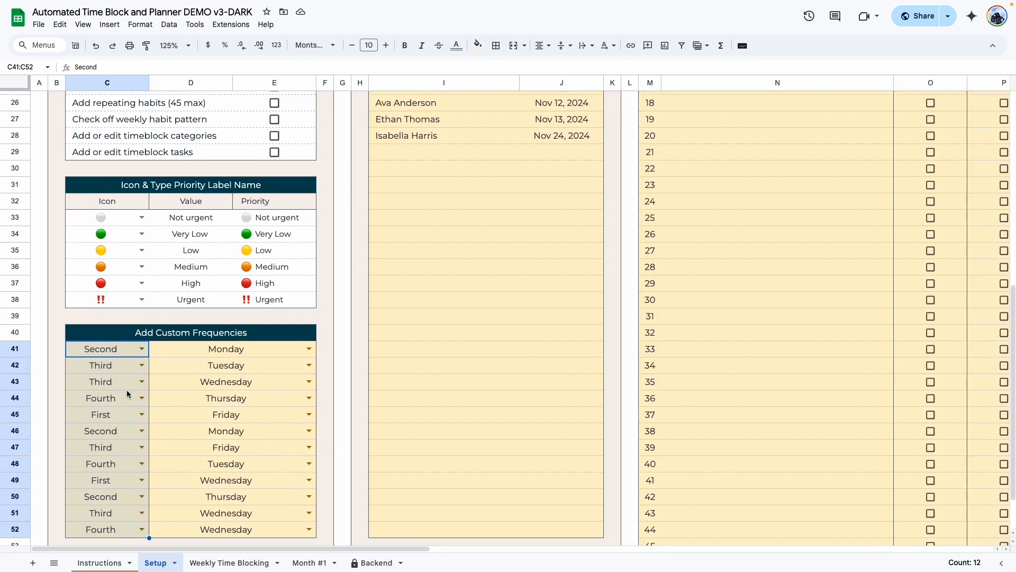
{"action": "scroll", "coordinate": [158, 344], "scroll_direction": "up", "scroll_amount": 6}
{"action": "left_click", "coordinate": [275, 340]}
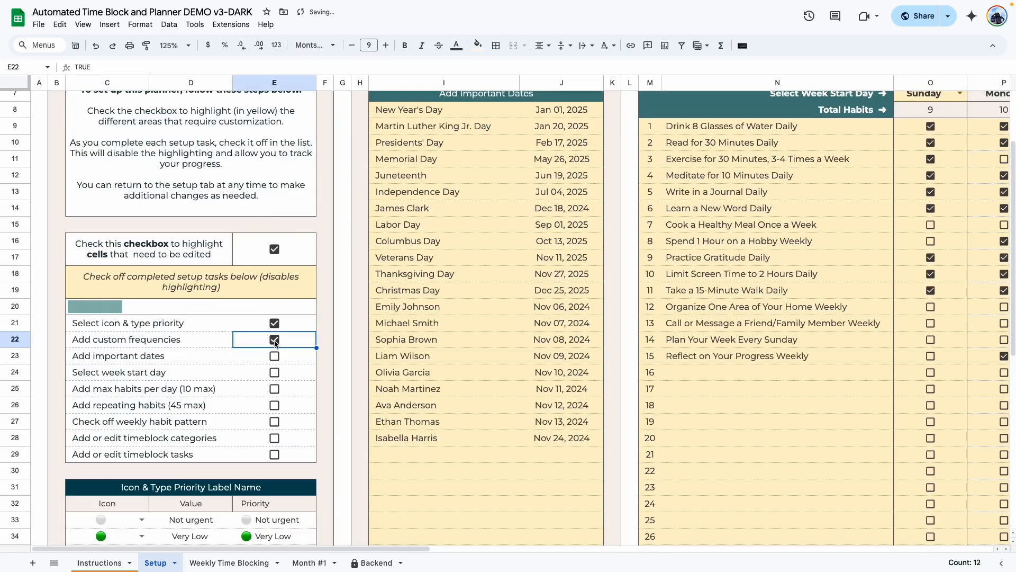
Try clearing the event names from New Year's Day through Christmas Day in the important dates table, and undo the deletion
{"action": "scroll", "coordinate": [239, 317], "scroll_direction": "down", "scroll_amount": 3}
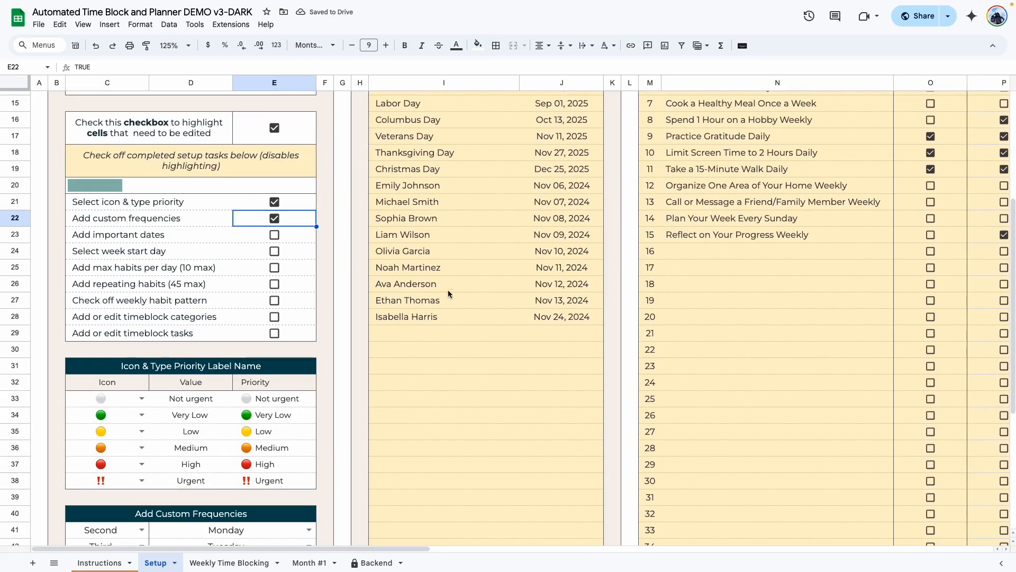
{"action": "scroll", "coordinate": [456, 293], "scroll_direction": "up", "scroll_amount": 5}
{"action": "left_click_drag", "start_coordinate": [380, 549], "coordinate": [415, 549]}
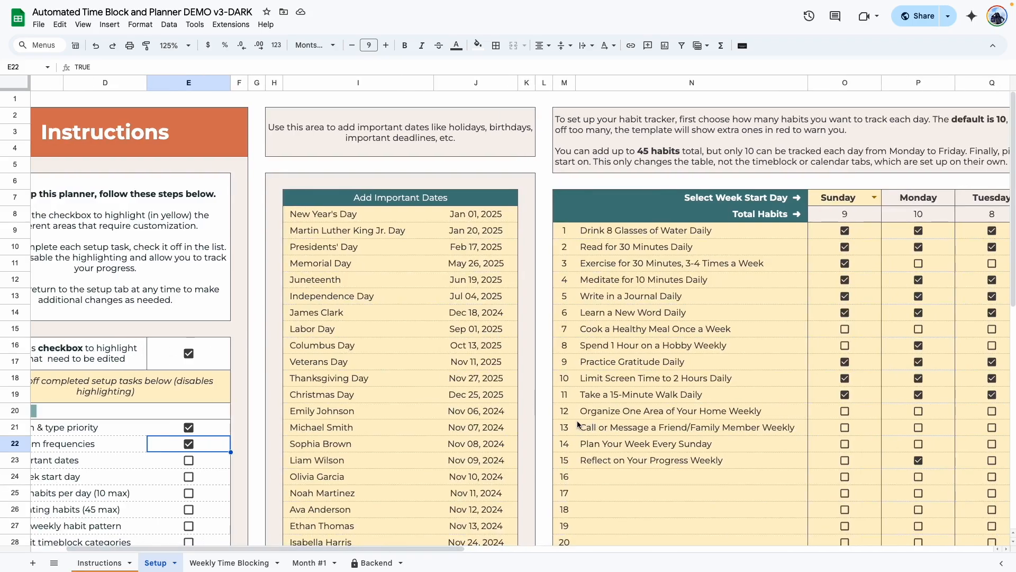
{"action": "scroll", "coordinate": [578, 423], "scroll_direction": "down", "scroll_amount": 1}
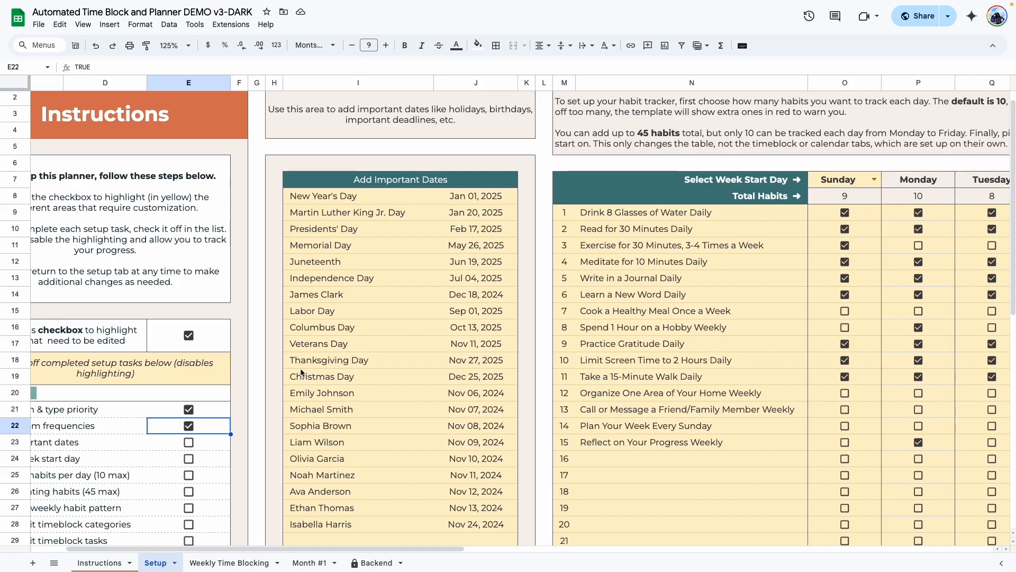
{"action": "left_click_drag", "start_coordinate": [349, 205], "coordinate": [345, 382]}
{"action": "key", "text": "Delete"}
{"action": "left_click", "coordinate": [345, 458]}
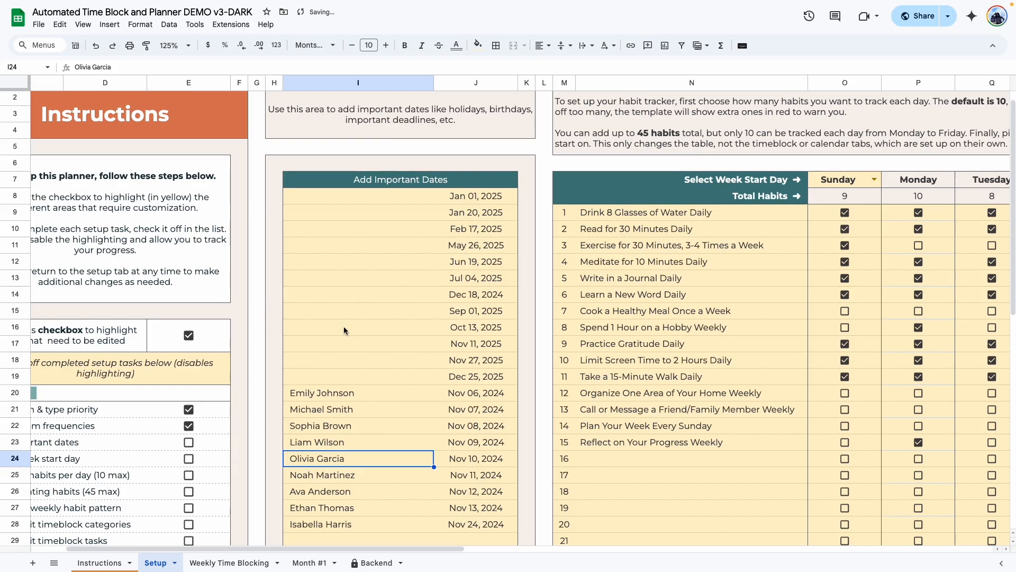
{"action": "key", "text": "super+z"}
{"action": "left_click", "coordinate": [377, 406]}
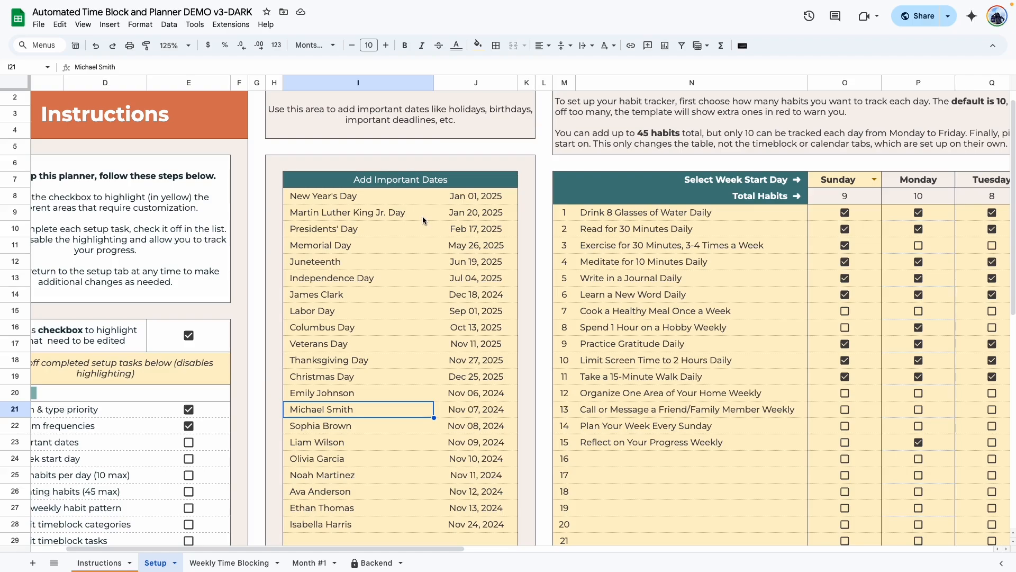
Change the New Year's Day date in the important dates table to Jan 01, 2026
{"action": "double_click", "coordinate": [482, 199]}
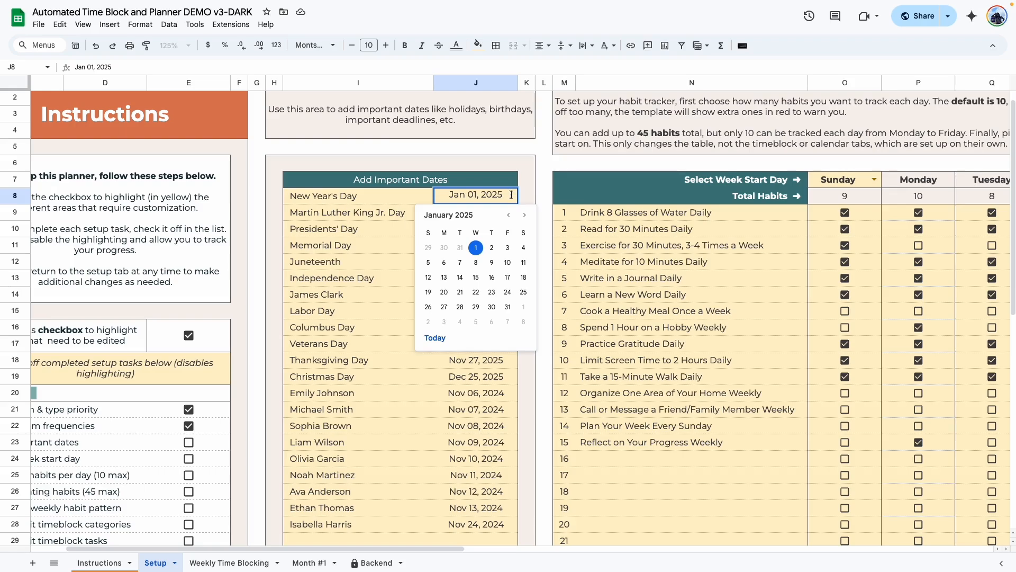
{"action": "left_click", "coordinate": [525, 214]}
{"action": "left_click", "coordinate": [525, 215]}
{"action": "left_click", "coordinate": [525, 215]}
{"action": "left_click", "coordinate": [524, 215]}
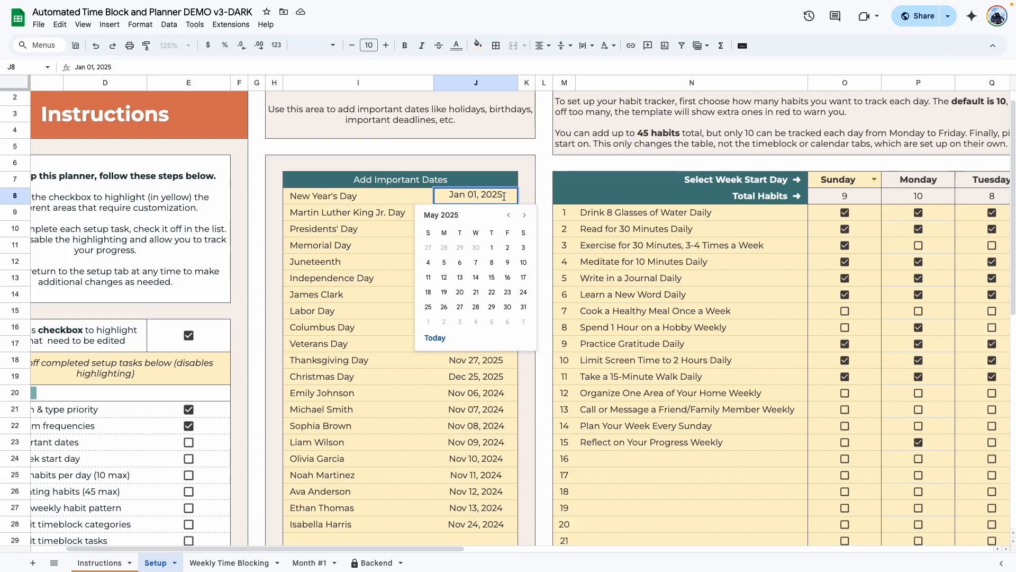
{"action": "key", "text": "BackSpace"}
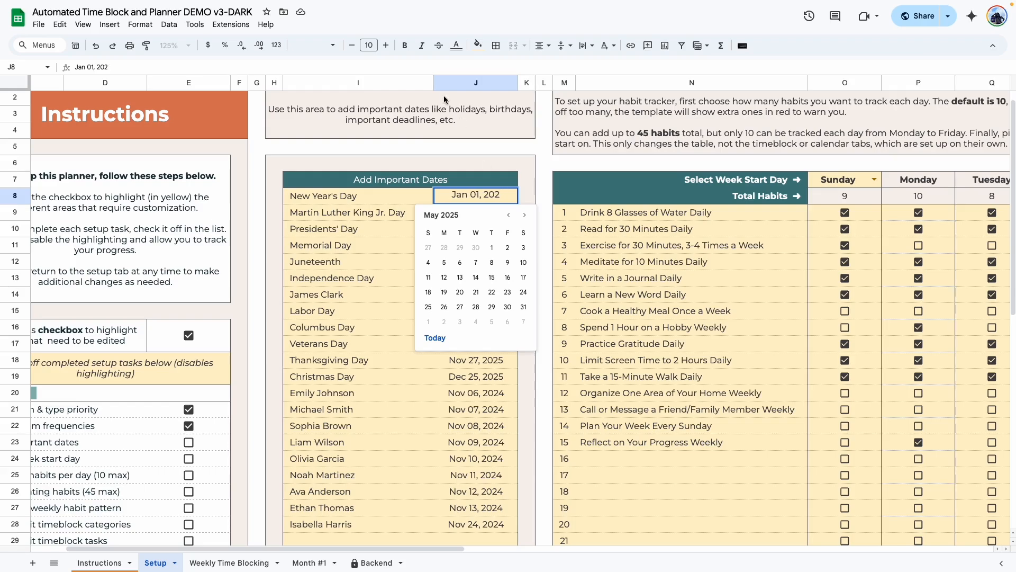
{"action": "type", "text": "6"}
{"action": "key", "text": "Return"}
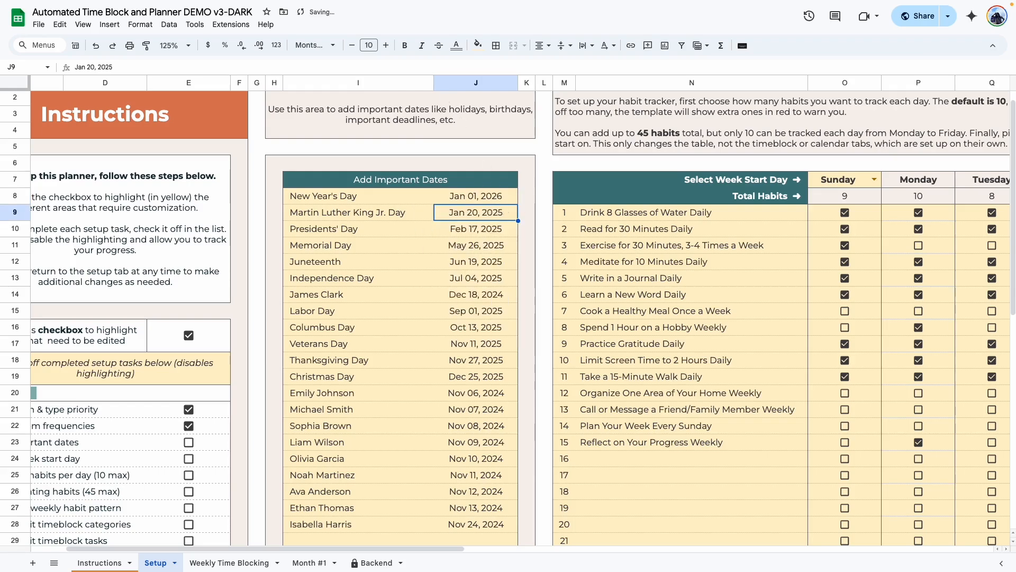
{"action": "left_click", "coordinate": [430, 232]}
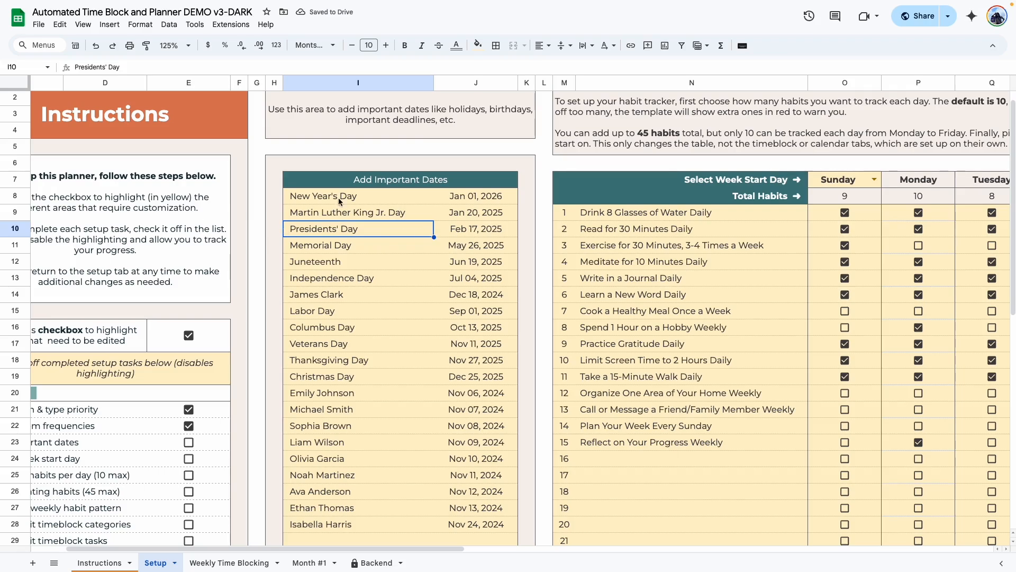
Review the important dates list and mark the "Add important dates" setup task as complete
{"action": "scroll", "coordinate": [411, 433], "scroll_direction": "down", "scroll_amount": 3}
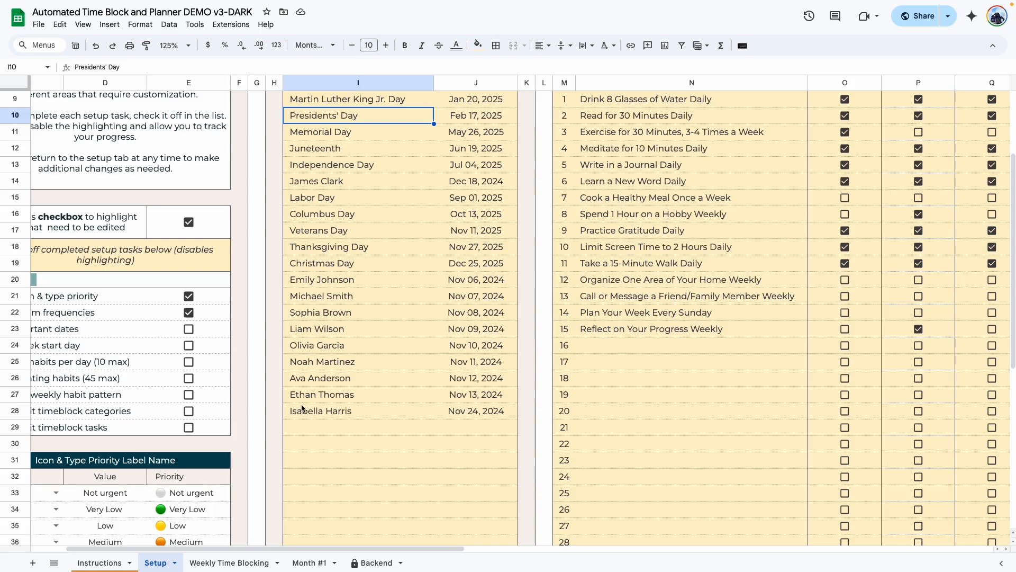
{"action": "scroll", "coordinate": [396, 405], "scroll_direction": "up", "scroll_amount": 3}
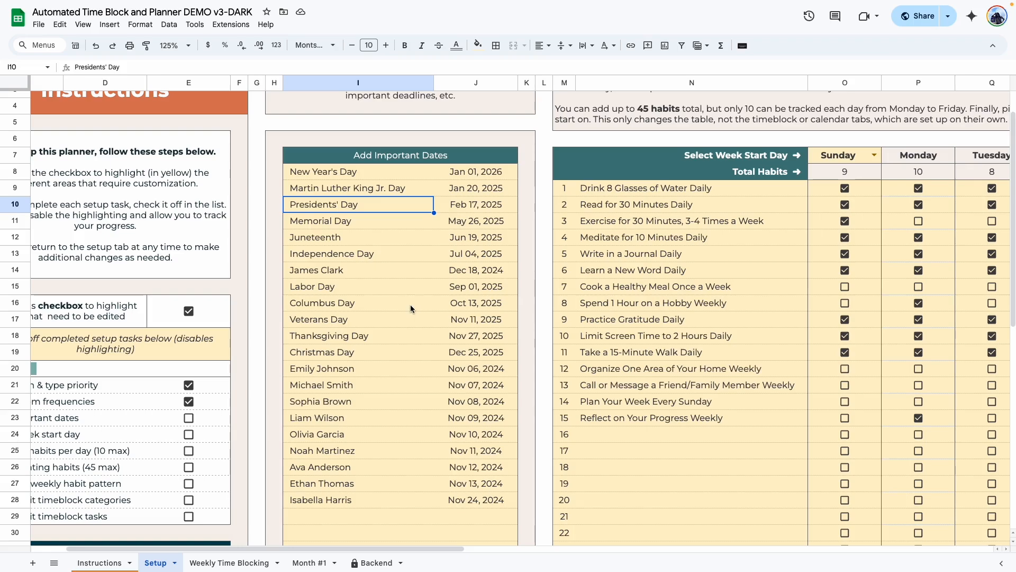
{"action": "scroll", "coordinate": [374, 300], "scroll_direction": "down", "scroll_amount": 1}
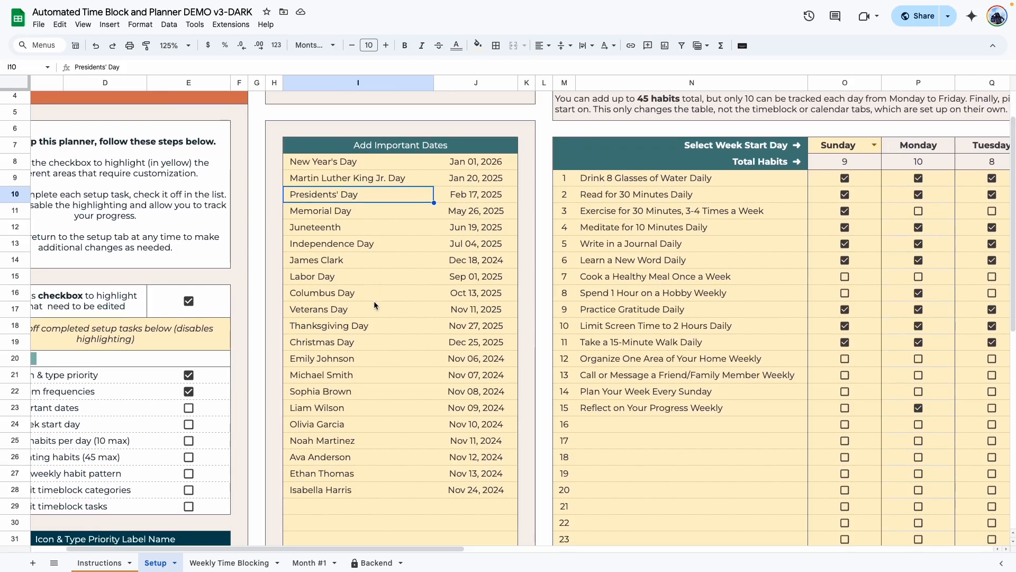
{"action": "left_click_drag", "start_coordinate": [327, 548], "coordinate": [292, 548]}
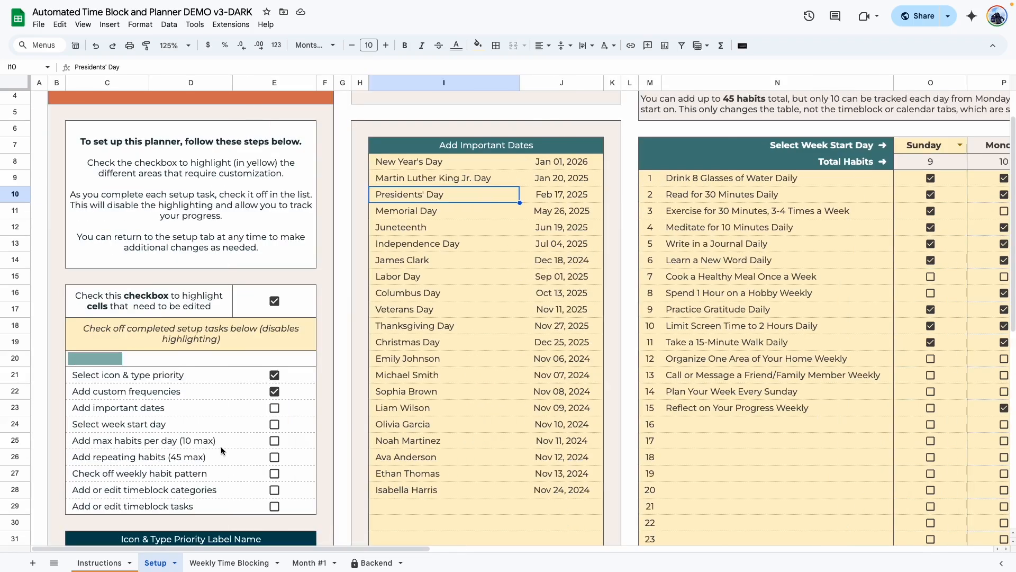
{"action": "left_click", "coordinate": [275, 408]}
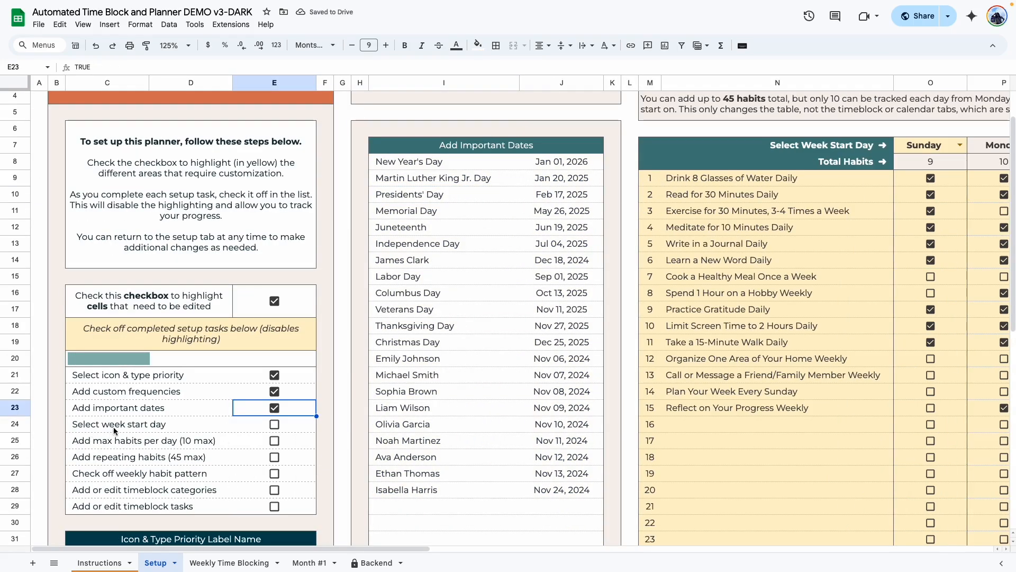
Examine the Daily Habit Tracker in the Weekly Time Blocking sheet and the full habit list in the Setup sheet
{"action": "left_click_drag", "start_coordinate": [323, 549], "coordinate": [491, 548]}
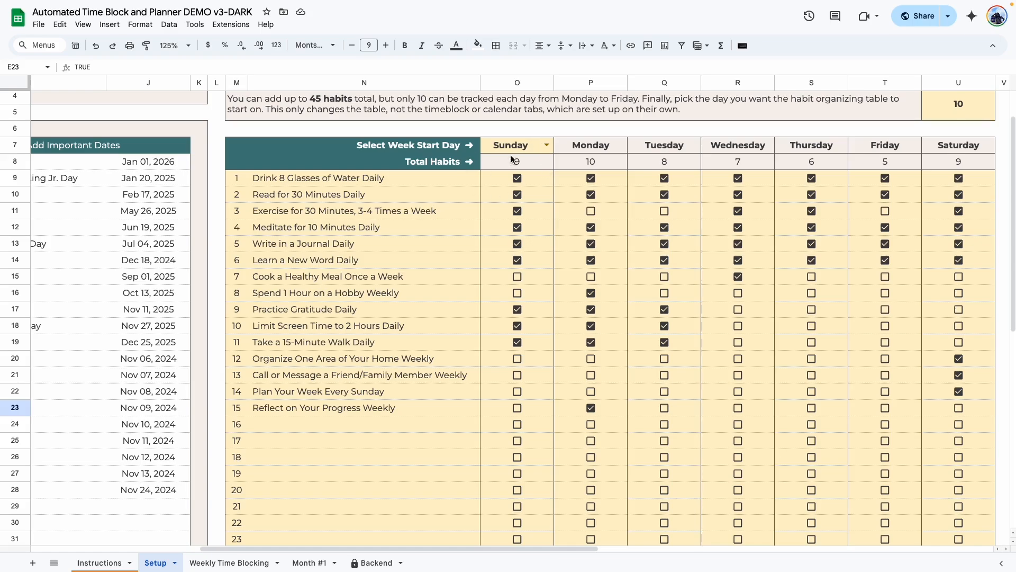
{"action": "left_click_drag", "start_coordinate": [370, 549], "coordinate": [312, 549]}
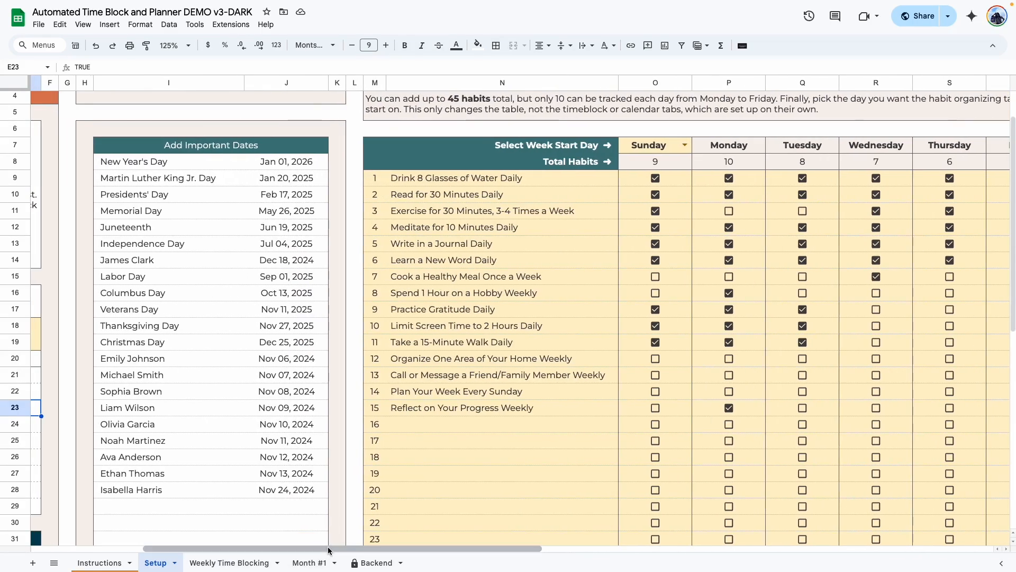
{"action": "left_click_drag", "start_coordinate": [328, 549], "coordinate": [142, 424]}
{"action": "left_click_drag", "start_coordinate": [252, 546], "coordinate": [429, 547]}
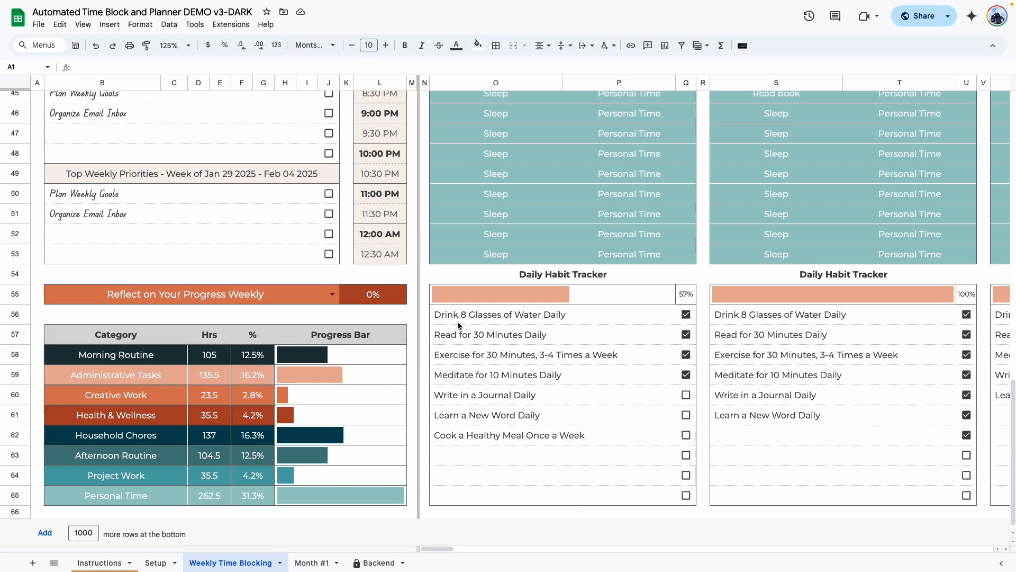
{"action": "left_click_drag", "start_coordinate": [528, 317], "coordinate": [534, 486]}
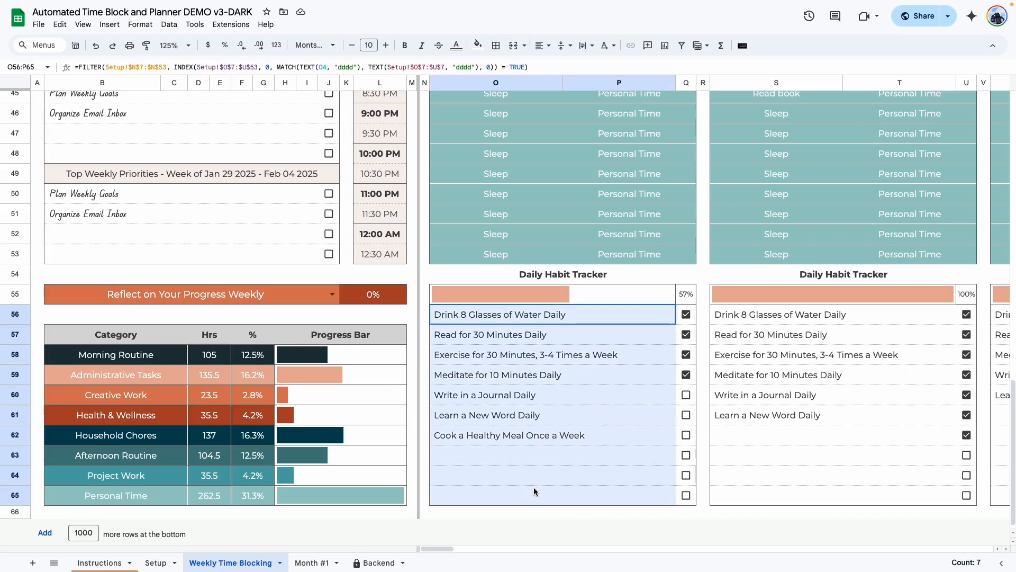
{"action": "left_click", "coordinate": [156, 562]}
{"action": "scroll", "coordinate": [246, 346], "scroll_direction": "down", "scroll_amount": 5}
{"action": "scroll", "coordinate": [241, 346], "scroll_direction": "up", "scroll_amount": 10}
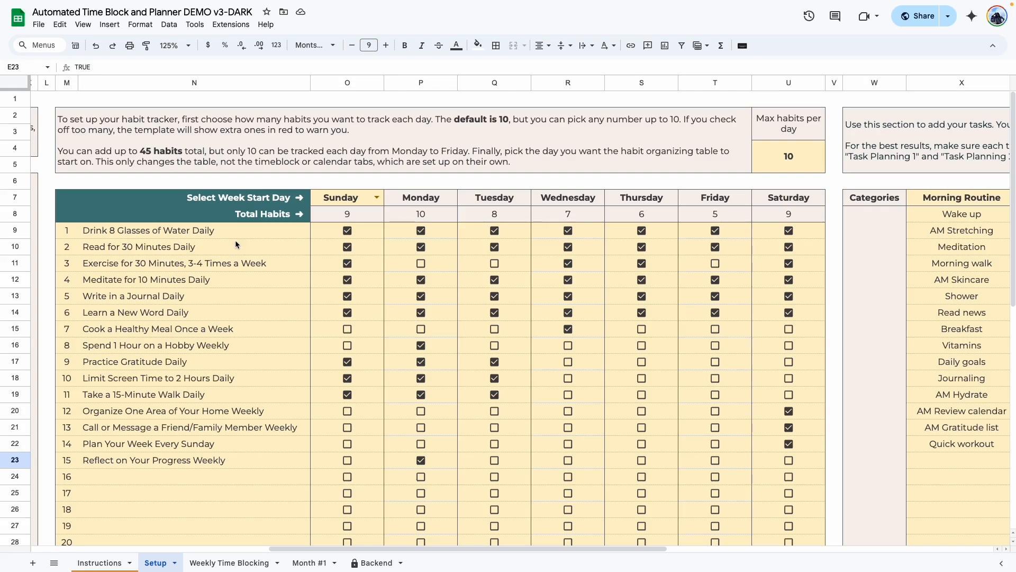
{"action": "scroll", "coordinate": [235, 240], "scroll_direction": "down", "scroll_amount": 8}
{"action": "scroll", "coordinate": [233, 248], "scroll_direction": "down", "scroll_amount": 2}
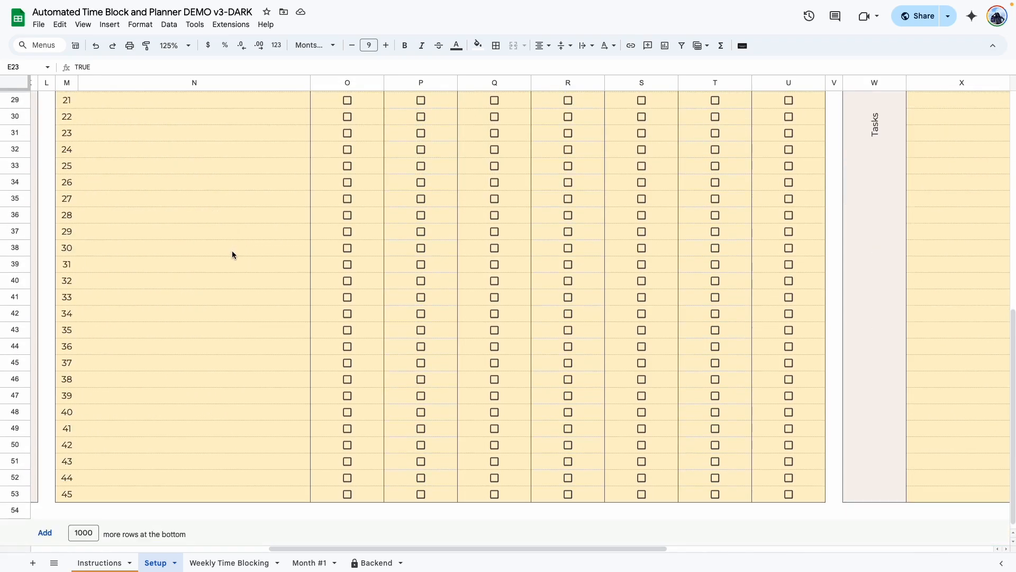
{"action": "scroll", "coordinate": [232, 250], "scroll_direction": "up", "scroll_amount": 10}
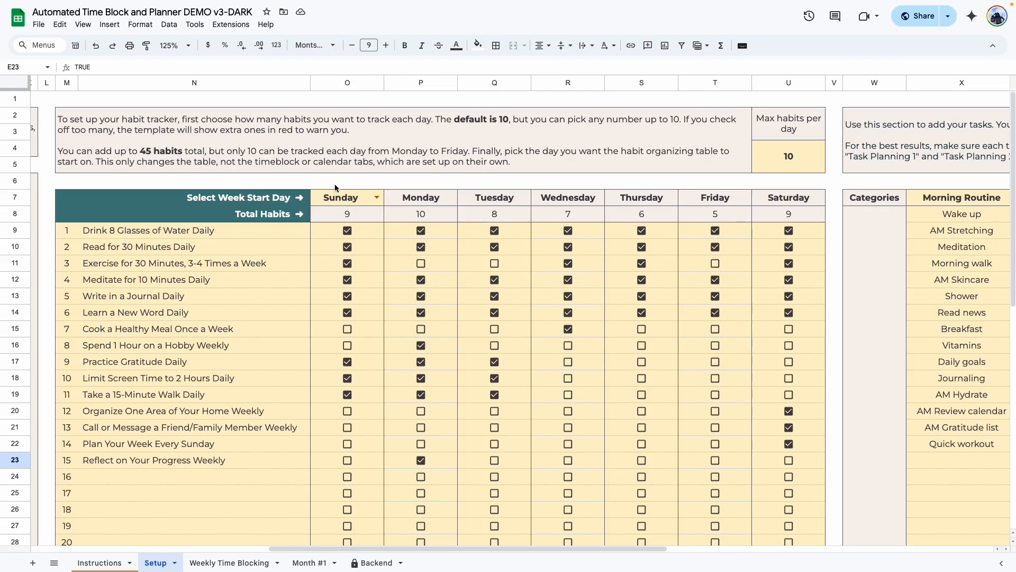
Switch the habit table's week start day to Monday and set it back to Sunday
{"action": "left_click", "coordinate": [377, 197]}
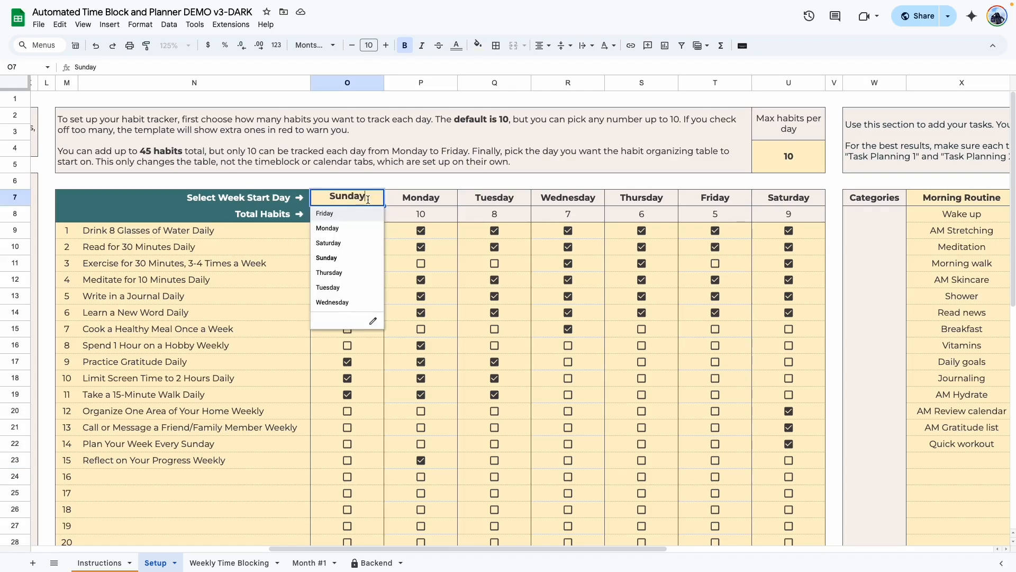
{"action": "left_click", "coordinate": [346, 231]}
{"action": "left_click", "coordinate": [373, 274]}
{"action": "left_click", "coordinate": [358, 198]}
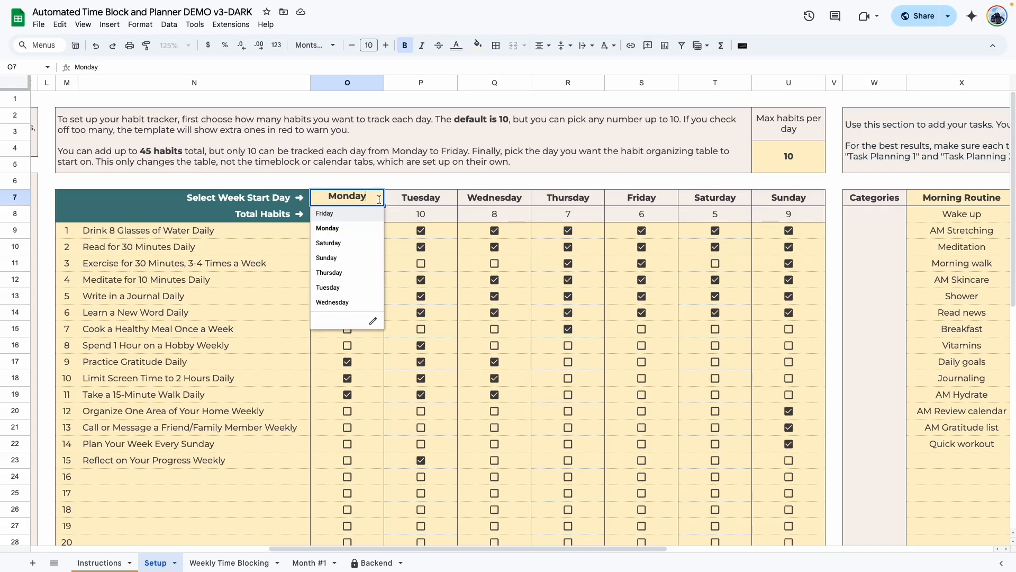
{"action": "left_click", "coordinate": [331, 263]}
{"action": "left_click", "coordinate": [374, 298]}
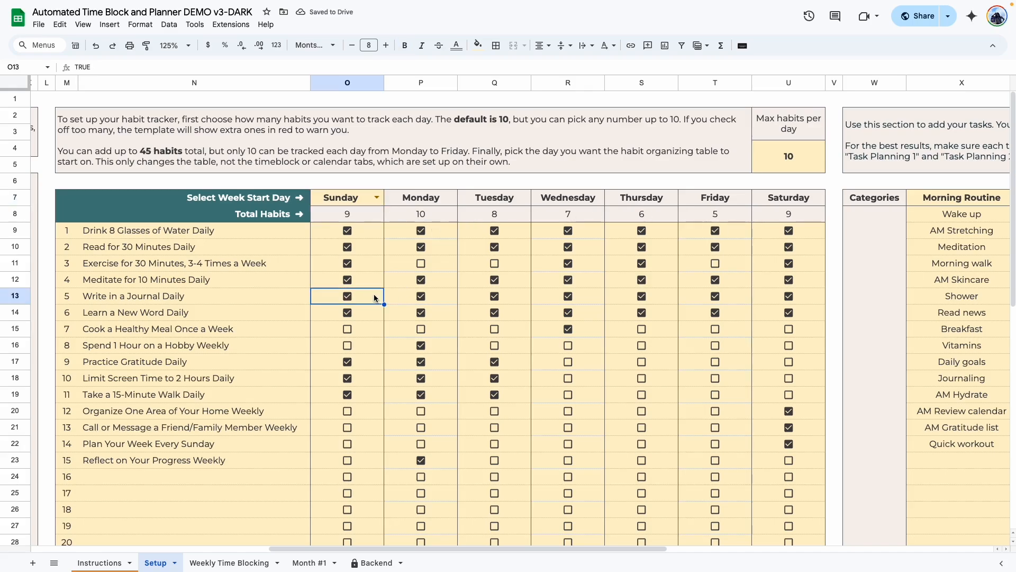
Mark the "Select week start day" setup task as complete
{"action": "left_click_drag", "start_coordinate": [395, 549], "coordinate": [139, 547]}
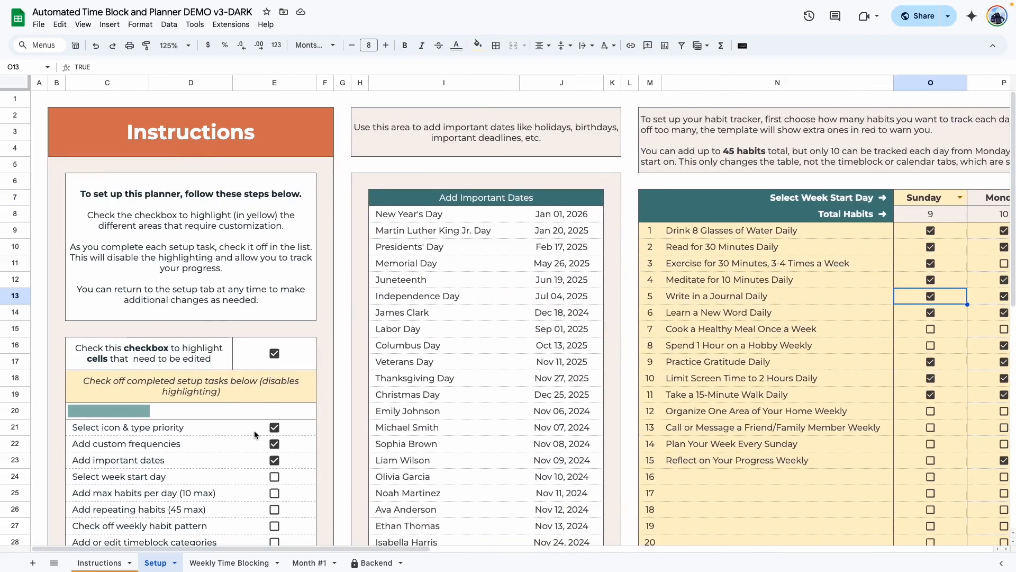
{"action": "left_click", "coordinate": [261, 477]}
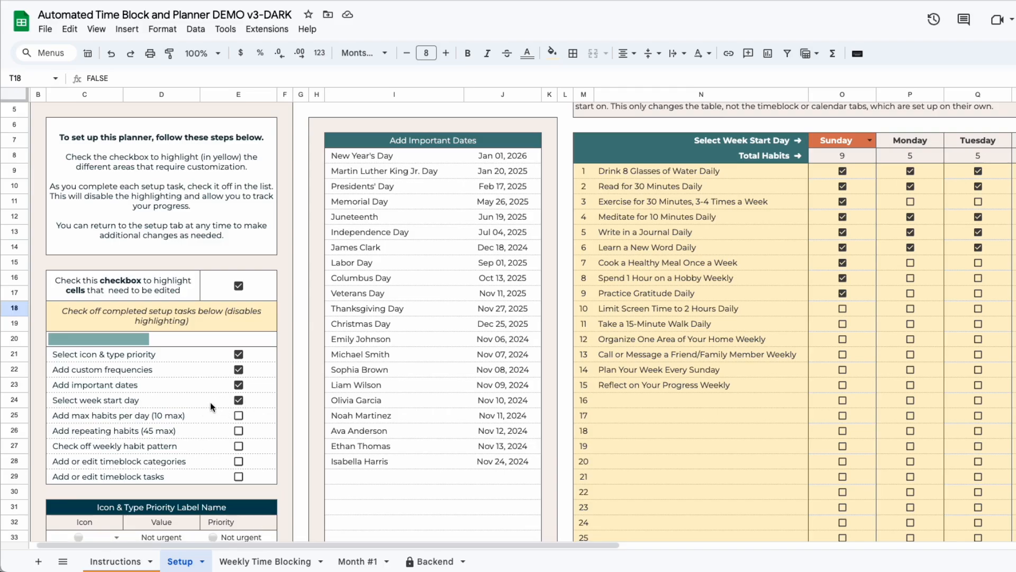
{"action": "scroll", "coordinate": [98, 418], "scroll_direction": "left", "scroll_amount": 1}
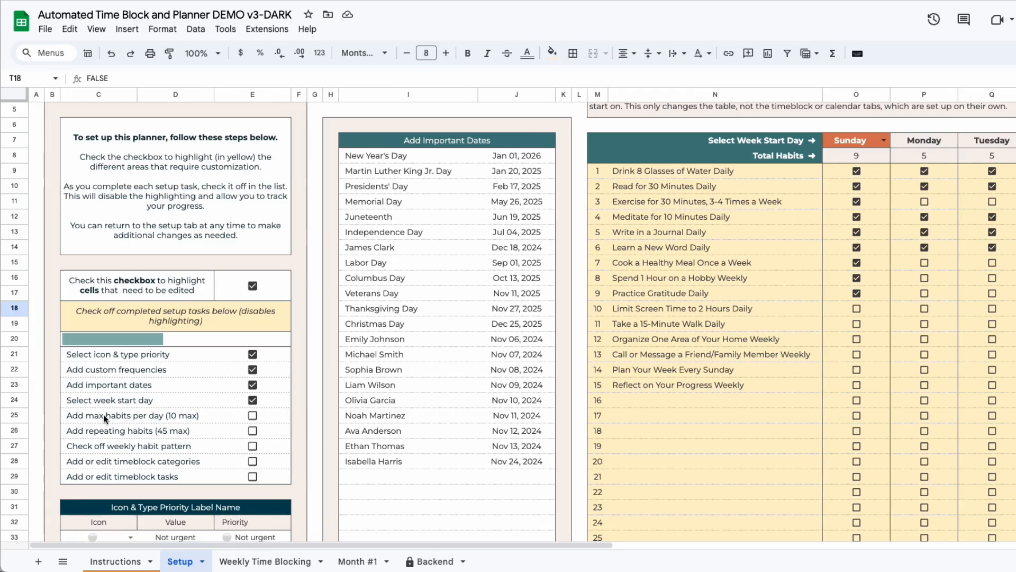
Review the maximum habits per day setting and mark the "Add max habits per day (10 max)" setup task as complete
{"action": "left_click_drag", "start_coordinate": [348, 546], "coordinate": [628, 550]}
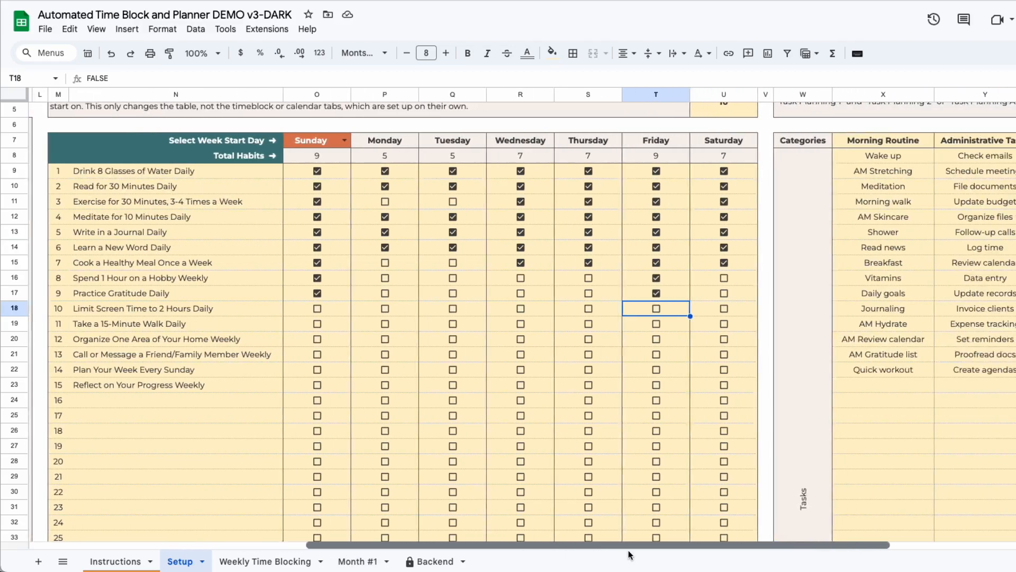
{"action": "scroll", "coordinate": [591, 379], "scroll_direction": "up", "scroll_amount": 3}
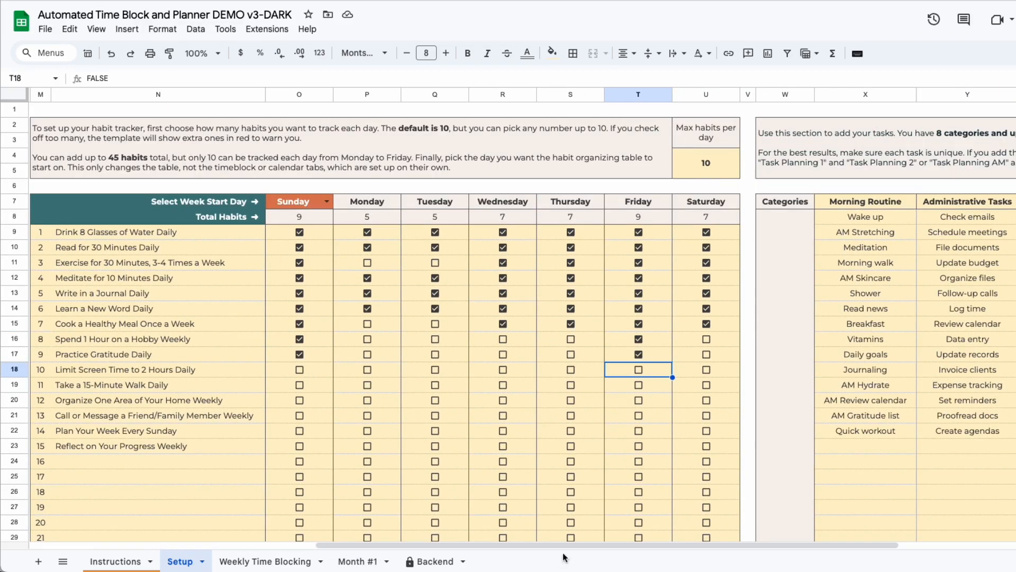
{"action": "left_click_drag", "start_coordinate": [566, 546], "coordinate": [277, 546]}
{"action": "scroll", "coordinate": [234, 452], "scroll_direction": "down", "scroll_amount": 1}
{"action": "left_click", "coordinate": [253, 454]}
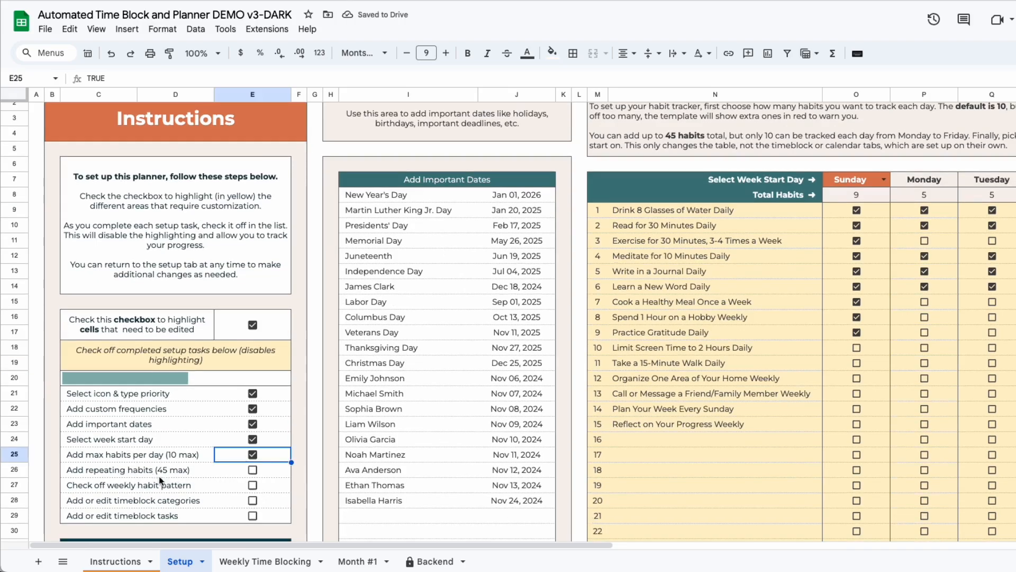
Examine the repeating habits column across all 45 rows of the habit table
{"action": "left_click_drag", "start_coordinate": [369, 544], "coordinate": [487, 545]}
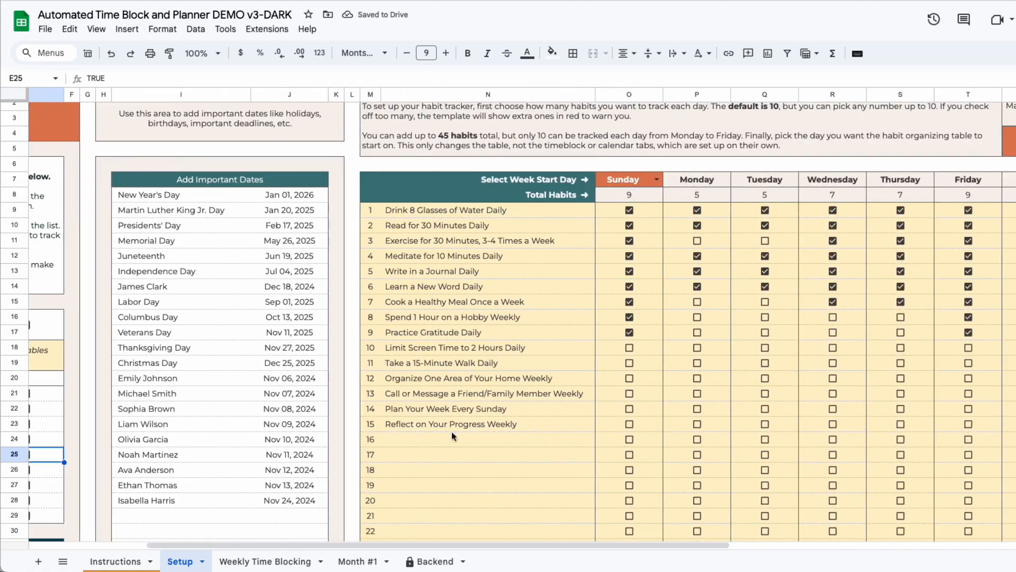
{"action": "left_click", "coordinate": [535, 226]}
{"action": "left_click_drag", "start_coordinate": [535, 259], "coordinate": [547, 476]}
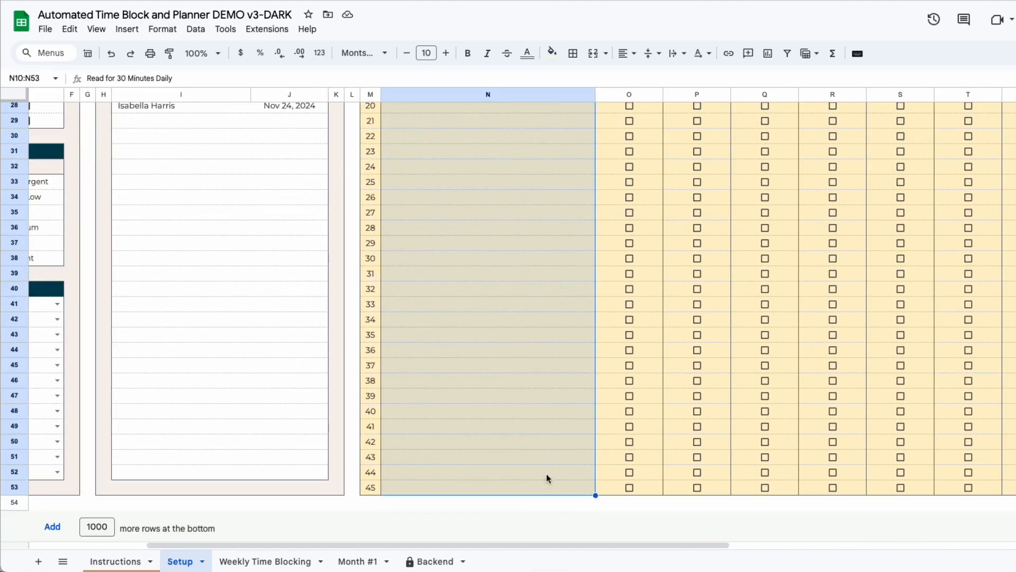
{"action": "scroll", "coordinate": [546, 476], "scroll_direction": "up", "scroll_amount": 4}
{"action": "scroll", "coordinate": [523, 390], "scroll_direction": "up", "scroll_amount": 5}
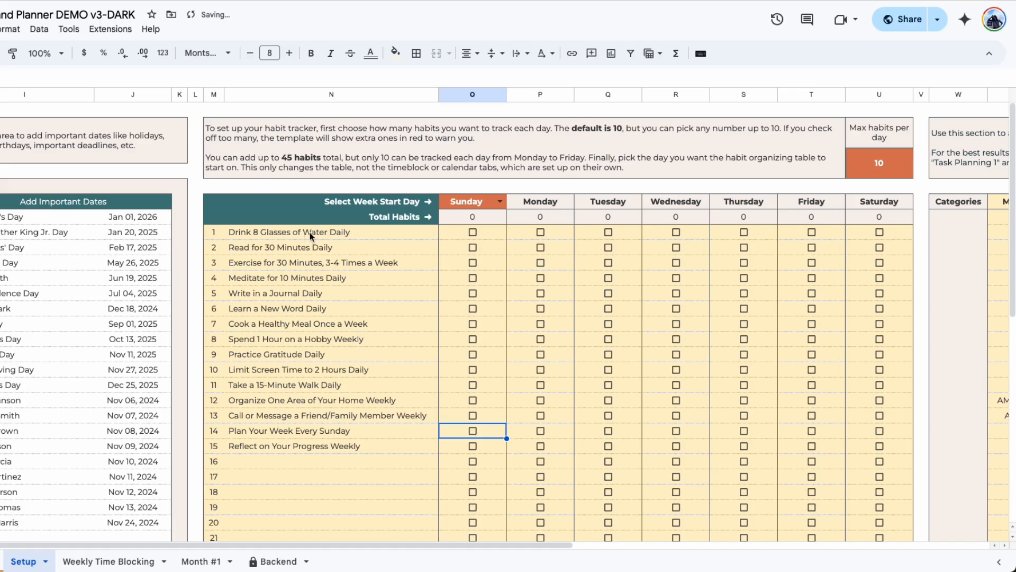
Check off the "Drink 8 Glasses of Water Daily" habit for every day from Sunday through Saturday
{"action": "left_click_drag", "start_coordinate": [447, 236], "coordinate": [874, 233]}
{"action": "left_click", "coordinate": [879, 231]}
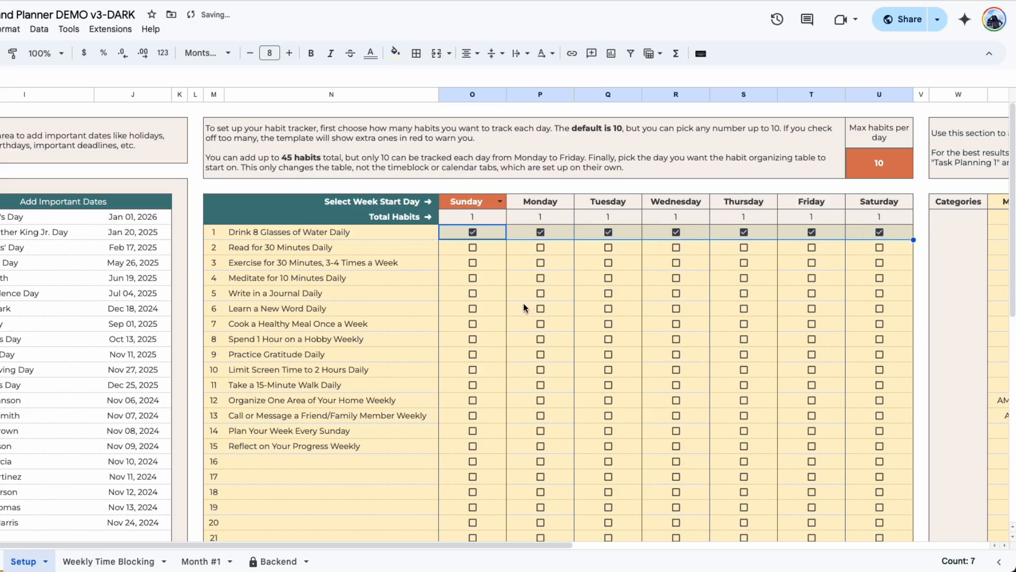
Check off the "Read for 30 Minutes Daily" habit for Monday through Friday
{"action": "left_click", "coordinate": [370, 293]}
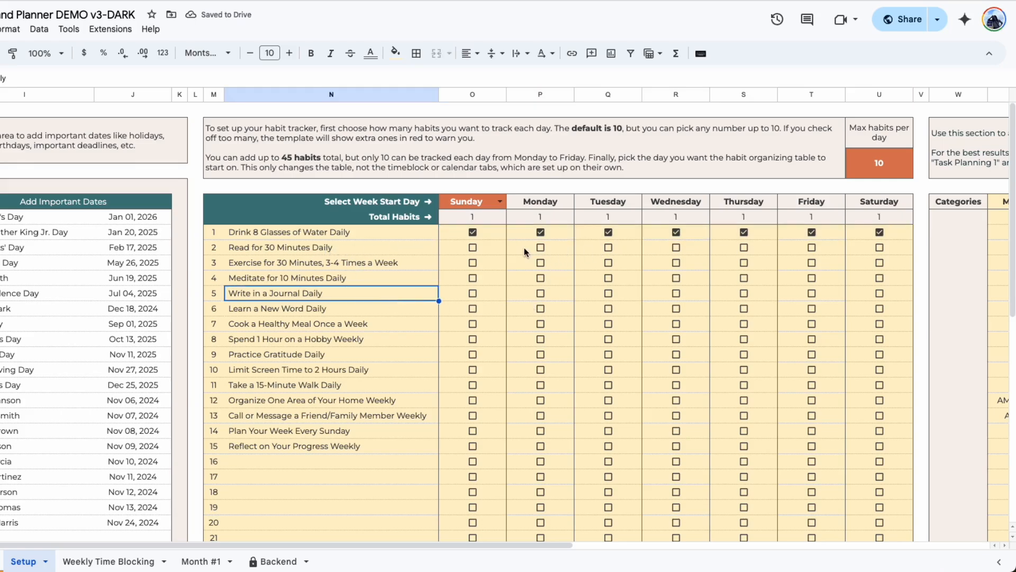
{"action": "left_click_drag", "start_coordinate": [523, 247], "coordinate": [813, 247]}
{"action": "key", "text": "space"}
{"action": "left_click_drag", "start_coordinate": [677, 342], "coordinate": [678, 349]}
{"action": "left_click", "coordinate": [336, 309]}
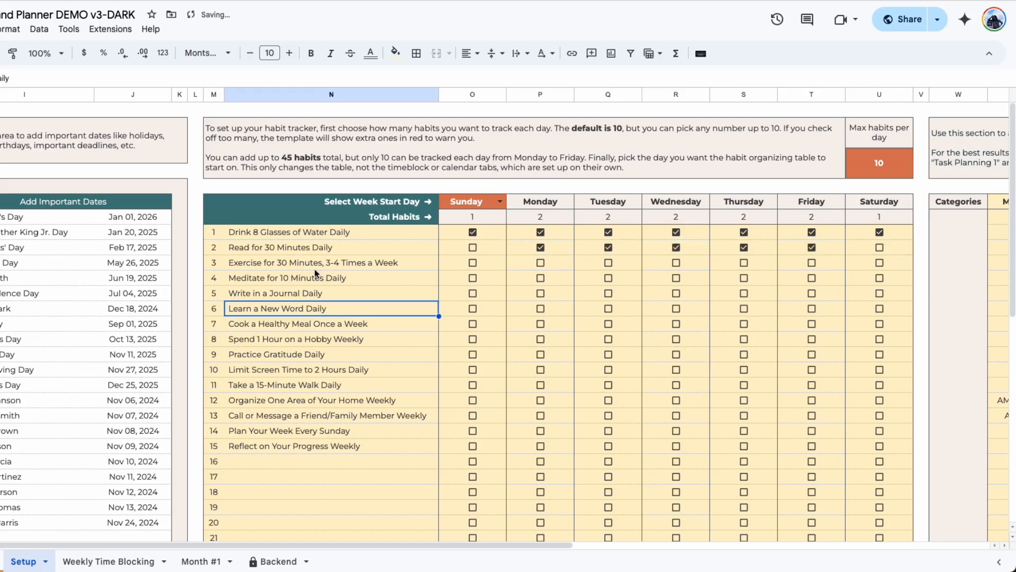
Check off the 30-minute exercise habit for Sunday and Saturday, and the 10-minute meditation habit for Tuesday and Thursday
{"action": "left_click", "coordinate": [473, 263]}
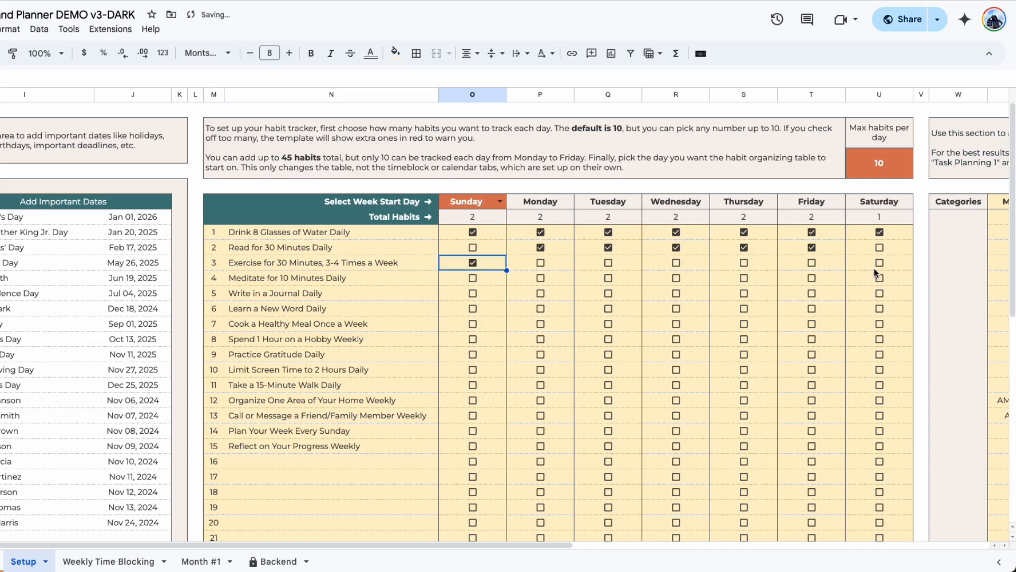
{"action": "left_click", "coordinate": [881, 263]}
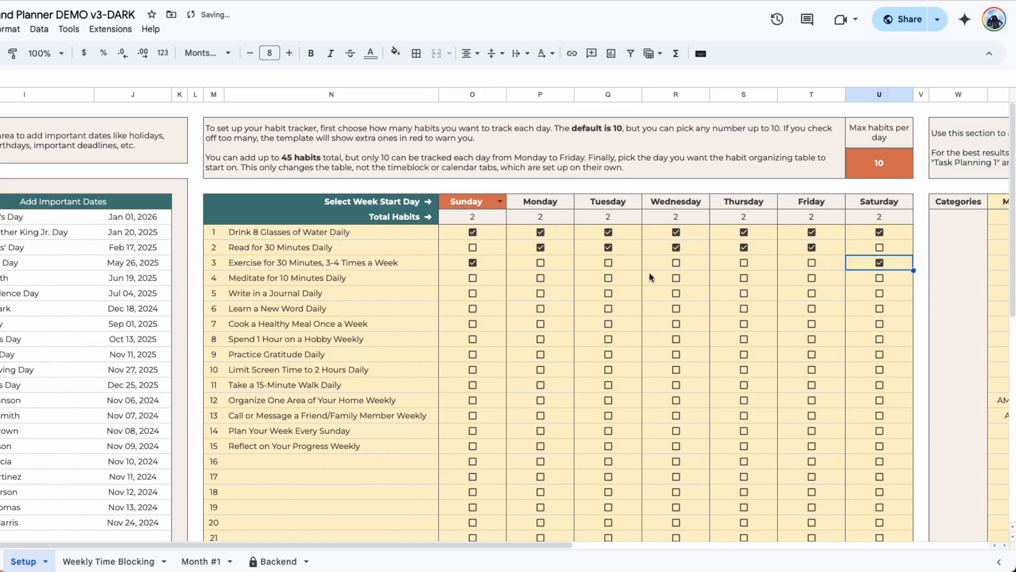
{"action": "left_click", "coordinate": [608, 278]}
{"action": "left_click", "coordinate": [743, 277]}
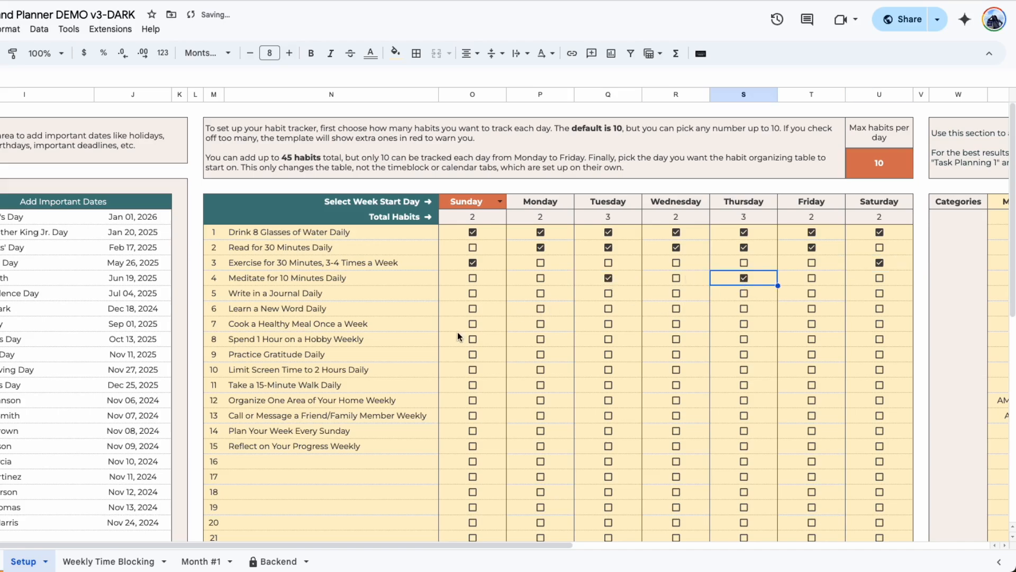
Check off habits 5 through 12, from "Write in a Journal Daily" to "Organize One Area of Your Home Weekly", for Sunday
{"action": "left_click", "coordinate": [473, 293]}
{"action": "left_click", "coordinate": [472, 309]}
{"action": "left_click", "coordinate": [473, 324]}
{"action": "left_click", "coordinate": [473, 339]}
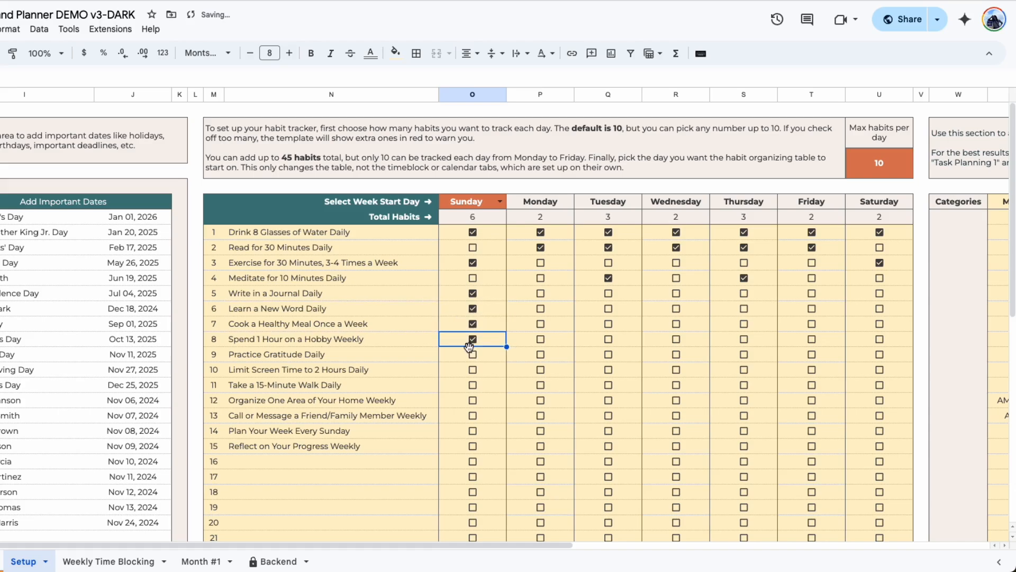
{"action": "left_click", "coordinate": [473, 355]}
{"action": "left_click", "coordinate": [473, 370]}
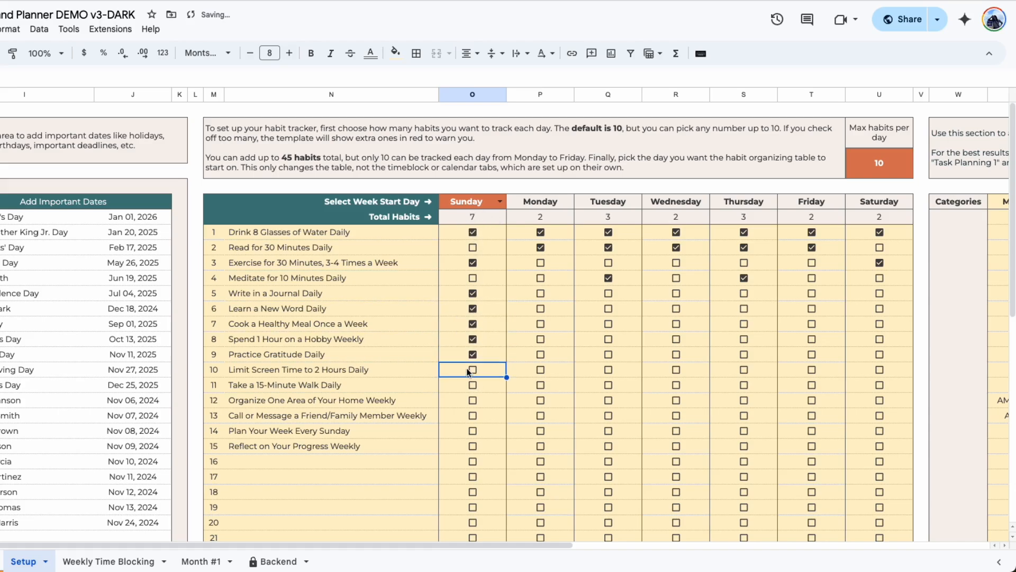
{"action": "left_click", "coordinate": [472, 385]}
{"action": "left_click", "coordinate": [473, 400]}
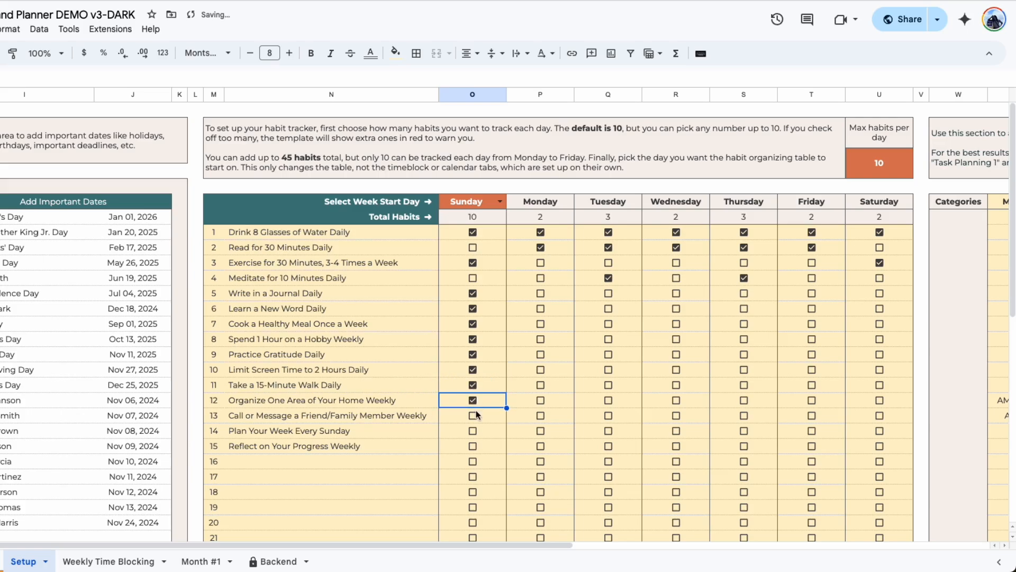
Try adding "Call or Message a Friend/Family Member Weekly" to Sunday as an eleventh habit, above the 10-habit limit
{"action": "left_click", "coordinate": [472, 415]}
{"action": "left_click", "coordinate": [488, 430]}
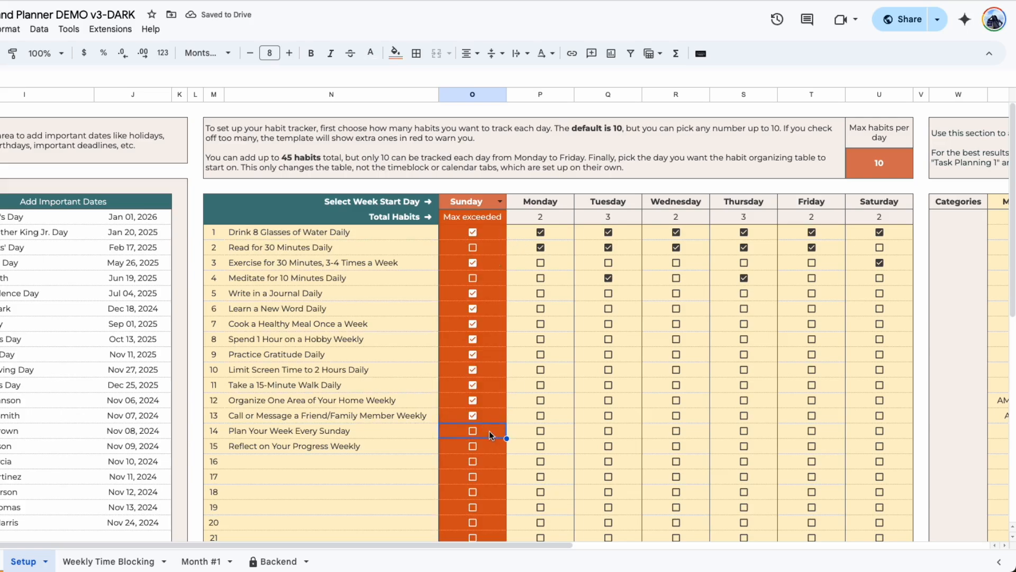
{"action": "left_click", "coordinate": [475, 418]}
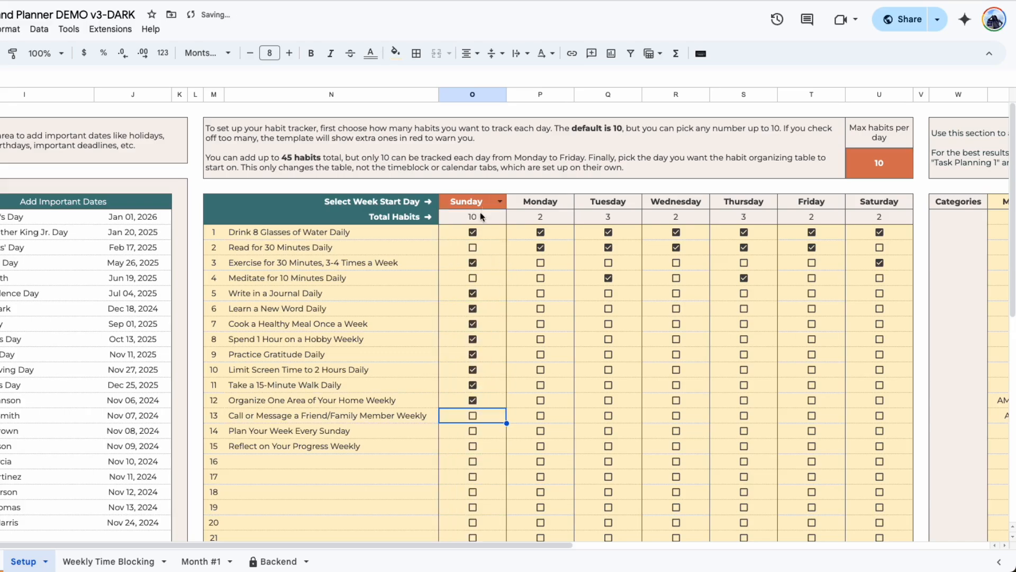
{"action": "left_click", "coordinate": [475, 418]}
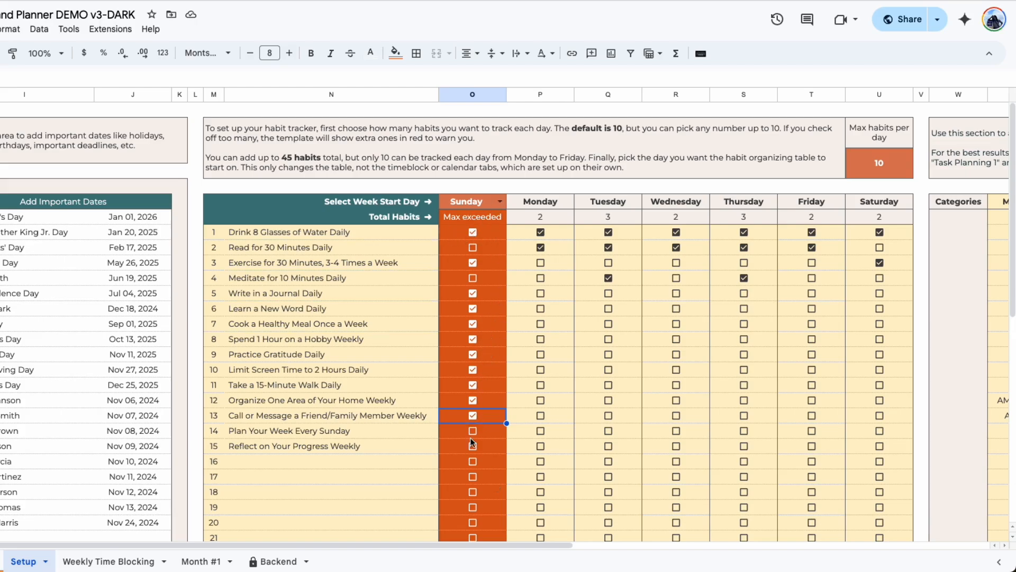
On the Weekly Time Blocking sheet, check where the extra Sunday habit is placed relative to the Daily Habit Tracker
{"action": "left_click", "coordinate": [107, 563]}
{"action": "left_click", "coordinate": [402, 415]}
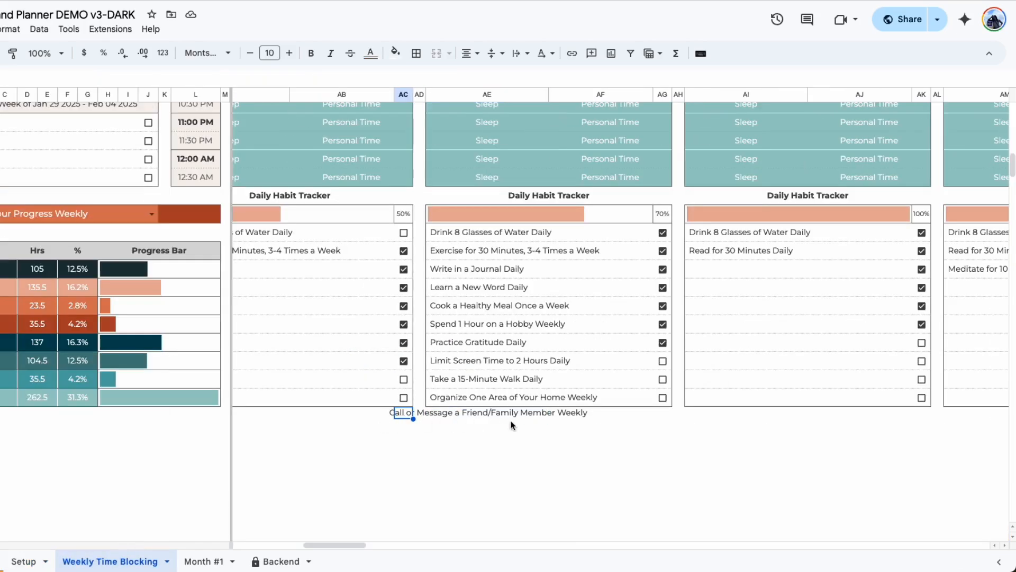
{"action": "left_click", "coordinate": [563, 418]}
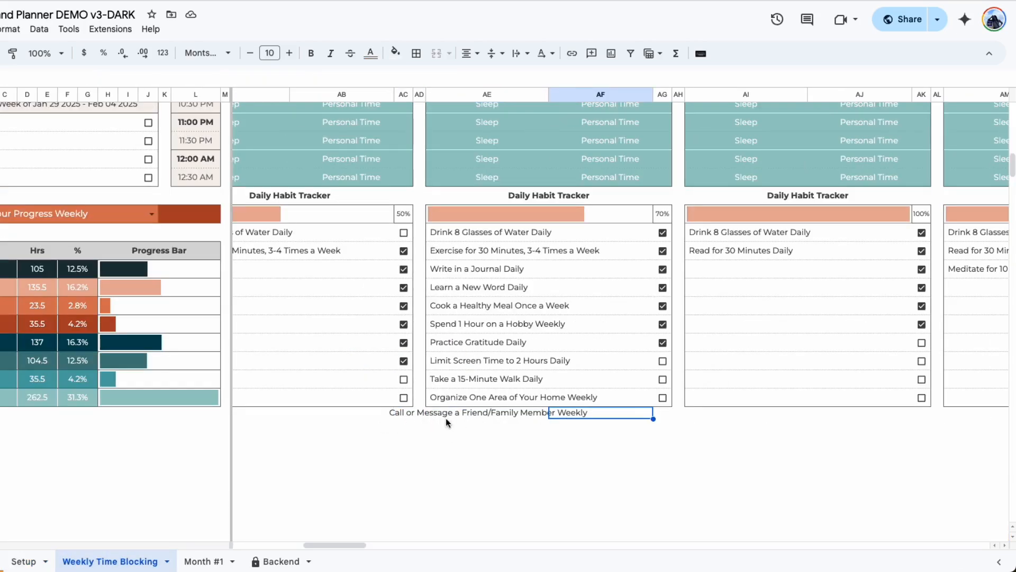
{"action": "left_click", "coordinate": [503, 418]}
Return to the Setup sheet and uncheck "Call or Message a Friend/Family Member Weekly" for Sunday
{"action": "left_click", "coordinate": [23, 561]}
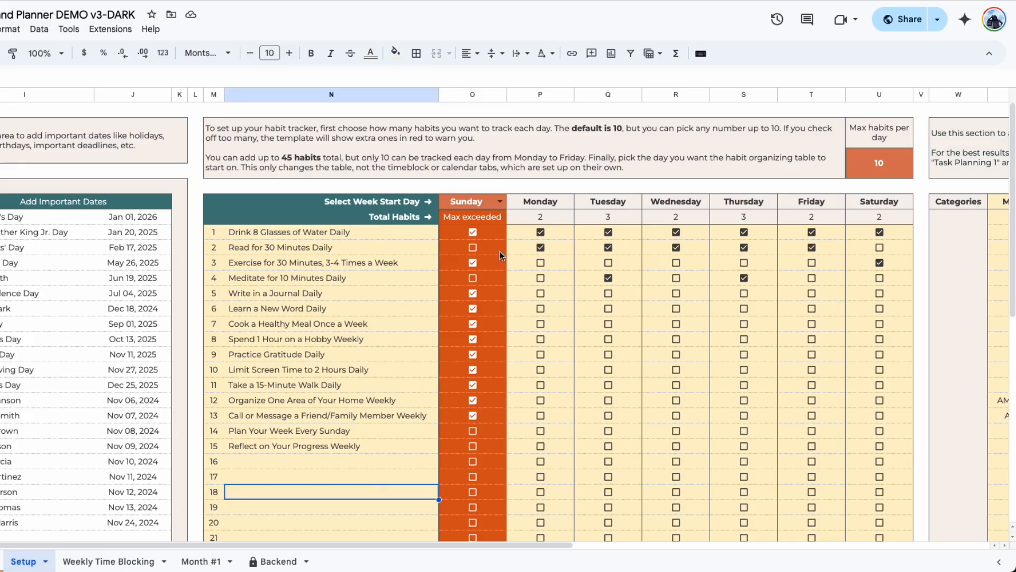
{"action": "left_click", "coordinate": [472, 416]}
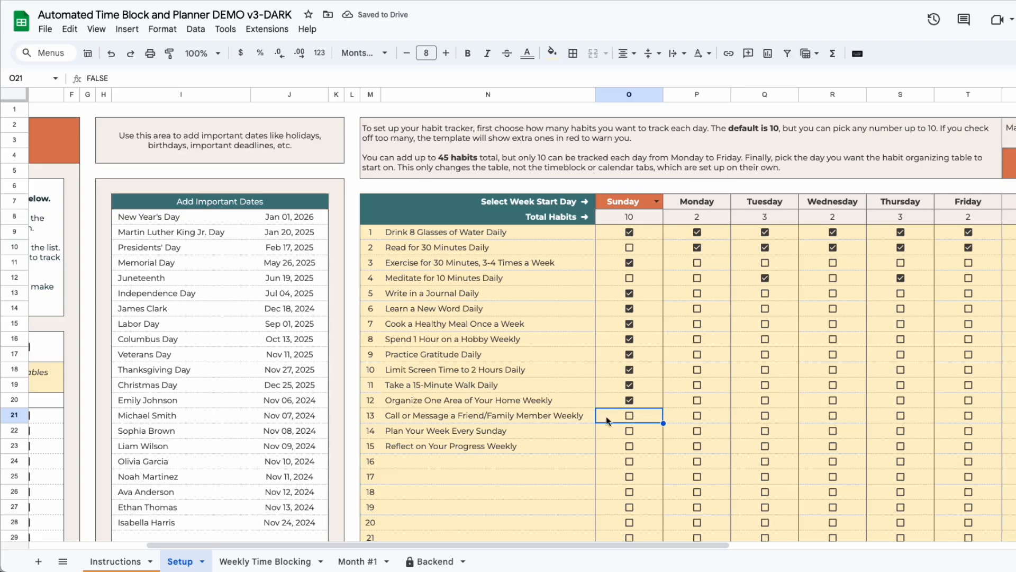
Mark the "Add repeating habits (45 max)" and "Check off weekly habit pattern" setup tasks as complete
{"action": "left_click_drag", "start_coordinate": [503, 545], "coordinate": [365, 545]}
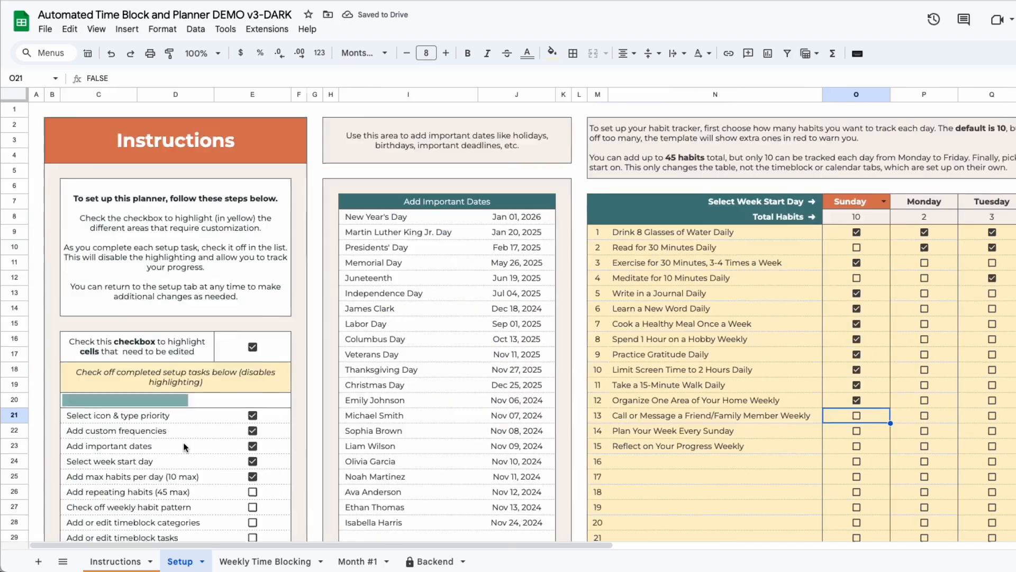
{"action": "scroll", "coordinate": [185, 448], "scroll_direction": "down", "scroll_amount": 1}
{"action": "left_click", "coordinate": [253, 469]}
{"action": "left_click", "coordinate": [253, 485]}
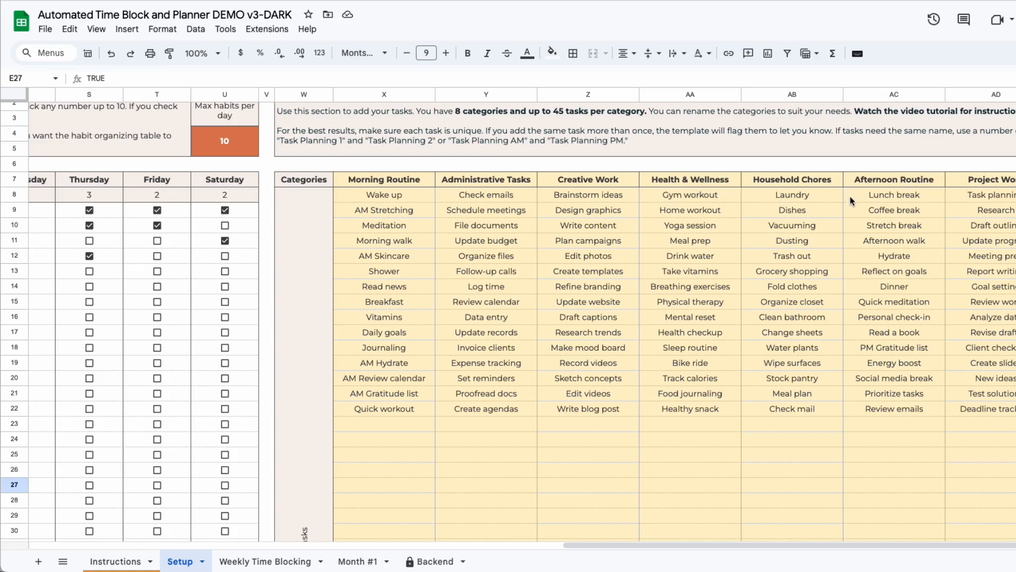
Copy the eight timeblock category names in the header row X7:AE7 and clear them
{"action": "left_click_drag", "start_coordinate": [428, 182], "coordinate": [1014, 180]}
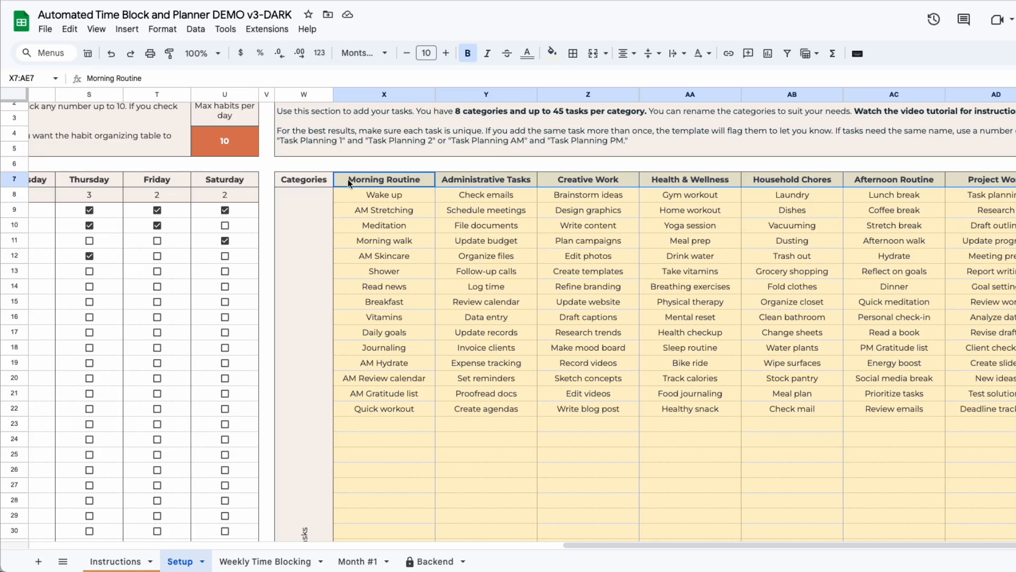
{"action": "left_click", "coordinate": [405, 257]}
{"action": "left_click_drag", "start_coordinate": [364, 183], "coordinate": [984, 180]}
{"action": "key", "text": "ctrl+c"}
{"action": "key", "text": "Delete"}
{"action": "left_click", "coordinate": [690, 289]}
Enter "Morning routine", "Afternoon routine", "Work" and "School" as the first four timeblock category names
{"action": "left_click", "coordinate": [392, 180]}
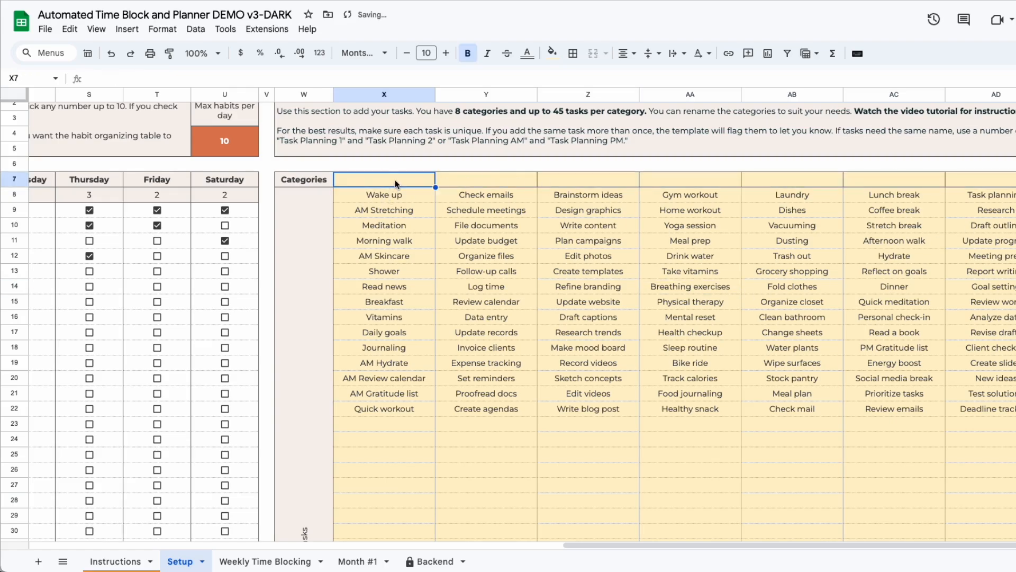
{"action": "type", "text": "Morning routine"}
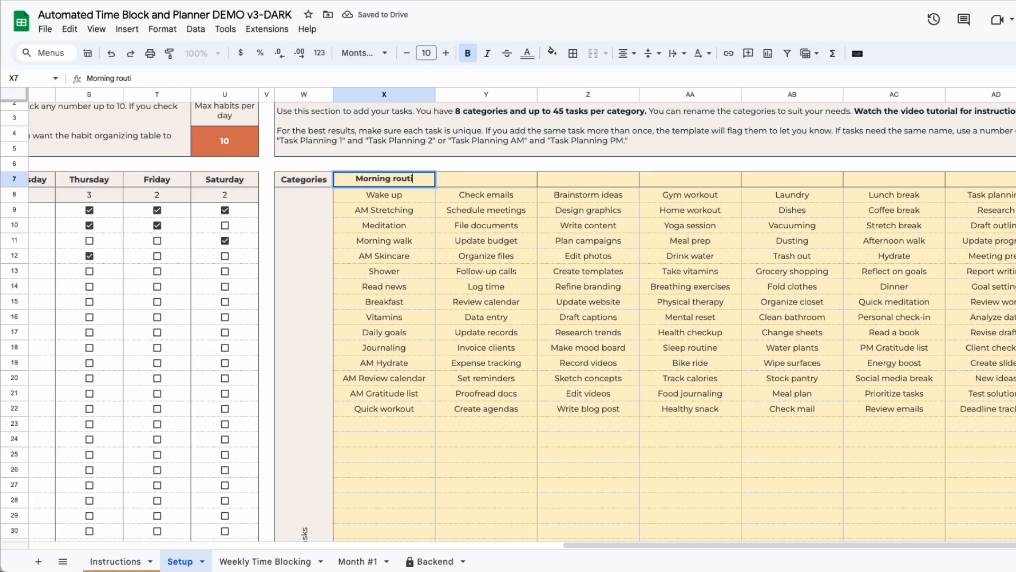
{"action": "type", "text": "e wo"}
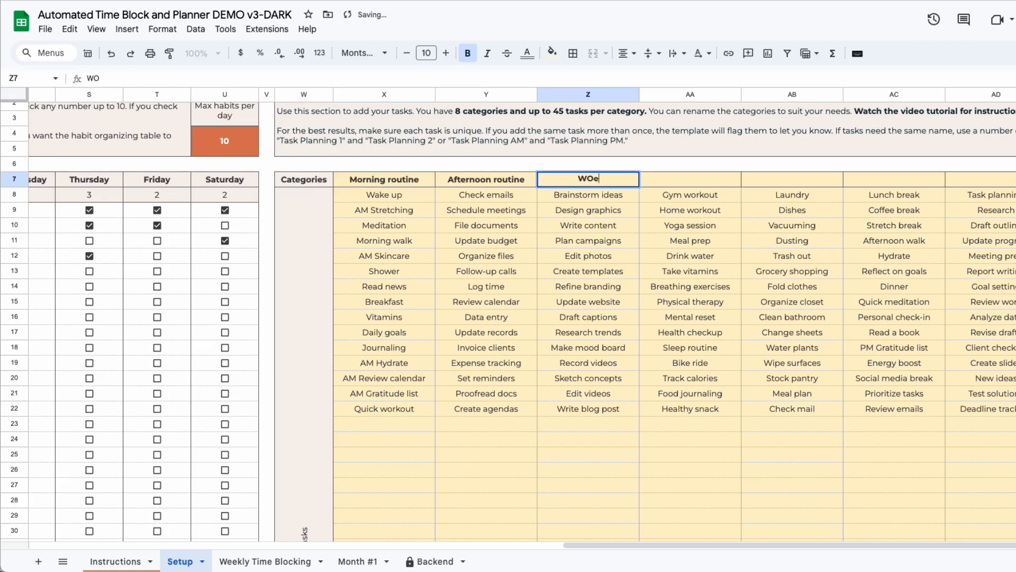
{"action": "type", "text": "rk"}
{"action": "key", "text": "Tab"}
{"action": "type", "text": "School"}
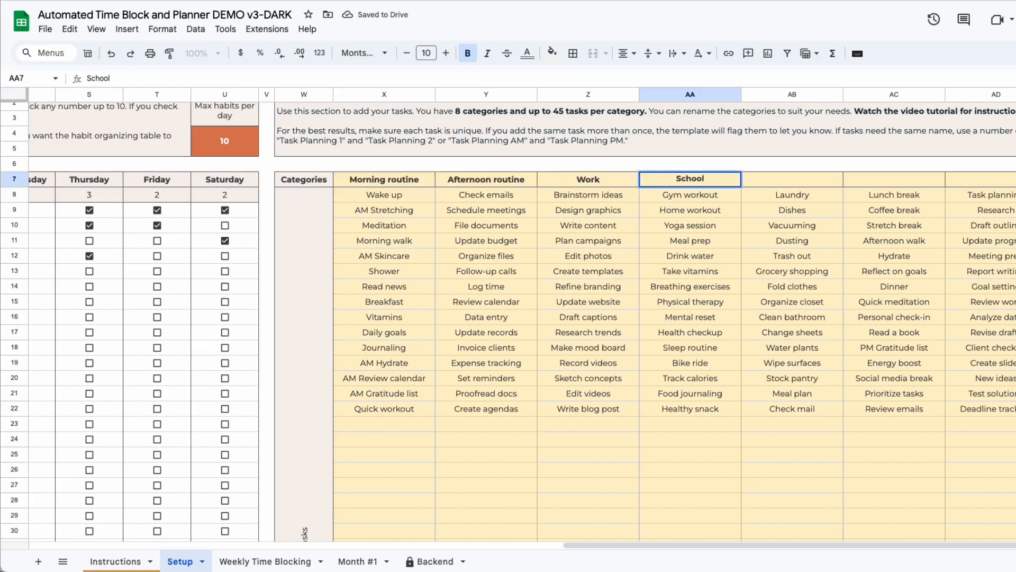
{"action": "left_click", "coordinate": [407, 271]}
Undo the new category names and restore the original timeblock category headers
{"action": "key", "text": "ctrl+z"}
{"action": "key", "text": "ctrl+z"}
{"action": "key", "text": "ctrl+z"}
{"action": "key", "text": "ctrl+z"}
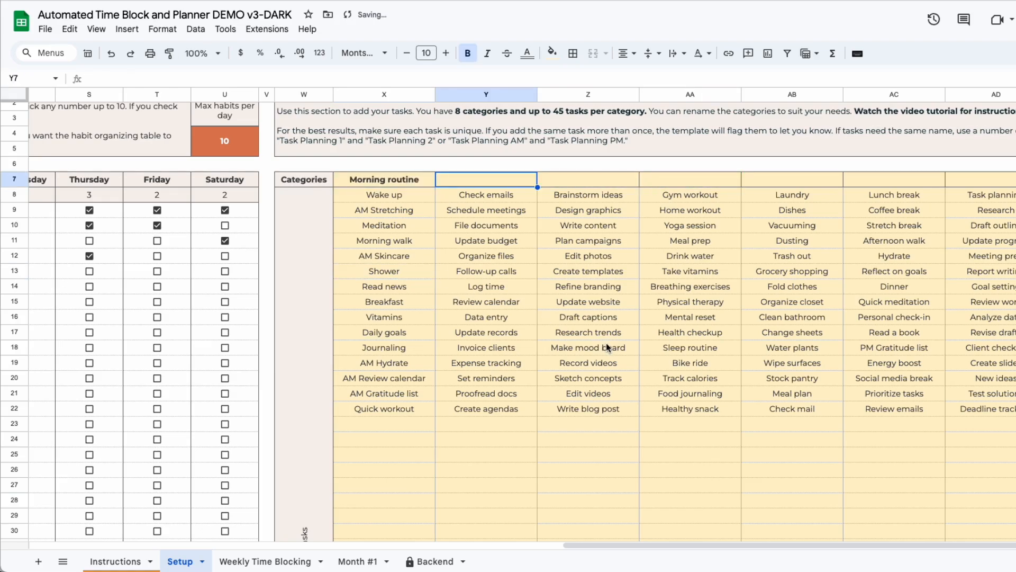
{"action": "key", "text": "ctrl+v"}
Mark the "Add or edit timeblock categories" setup task as complete
{"action": "left_click", "coordinate": [550, 441]}
{"action": "left_click_drag", "start_coordinate": [605, 545], "coordinate": [232, 529]}
{"action": "scroll", "coordinate": [197, 365], "scroll_direction": "down", "scroll_amount": 1}
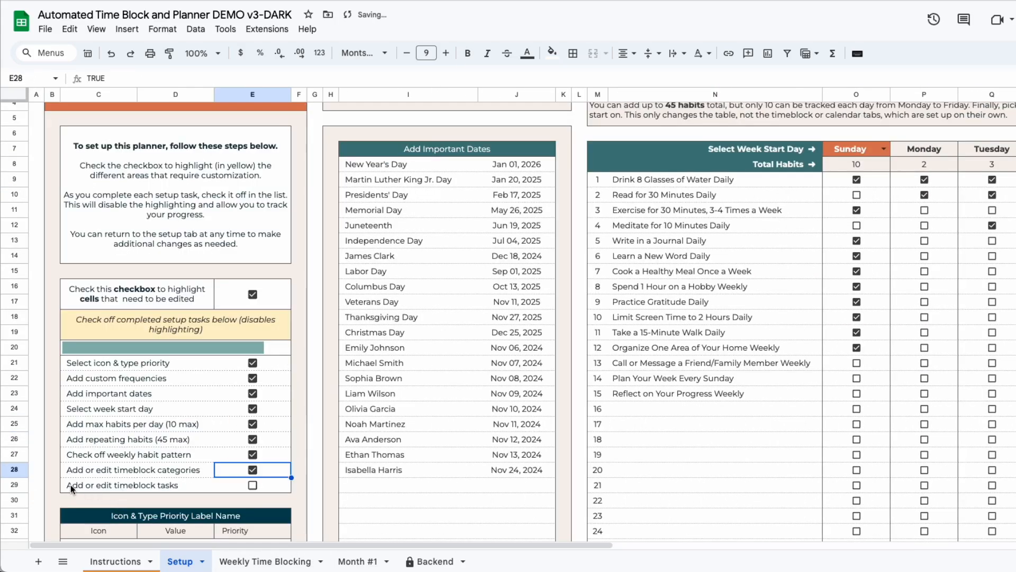
Review the task lists under each timeblock category and mark the "Add or edit timeblock tasks" setup task as complete
{"action": "left_click", "coordinate": [70, 486]}
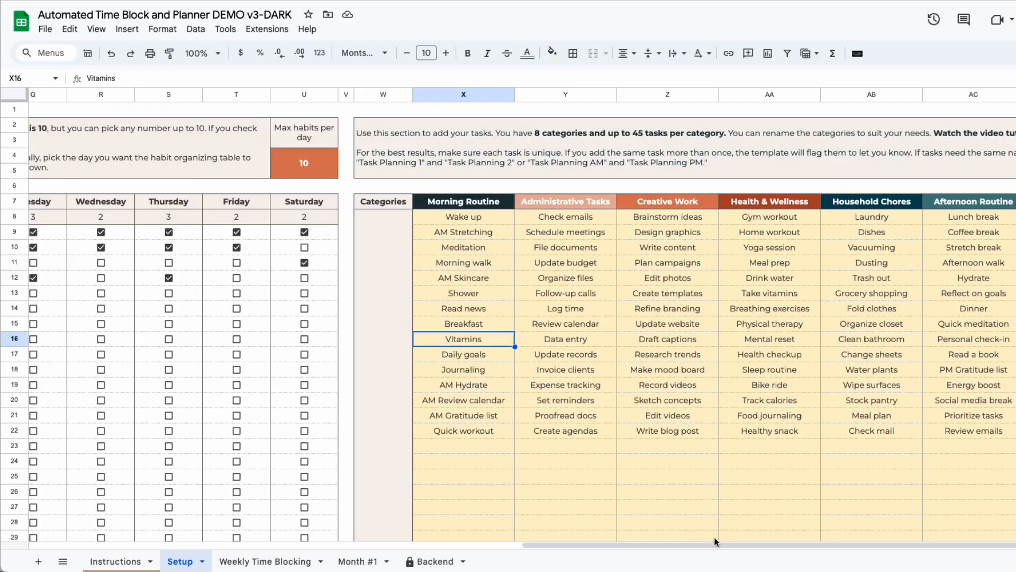
{"action": "scroll", "coordinate": [475, 354], "scroll_direction": "right", "scroll_amount": 3}
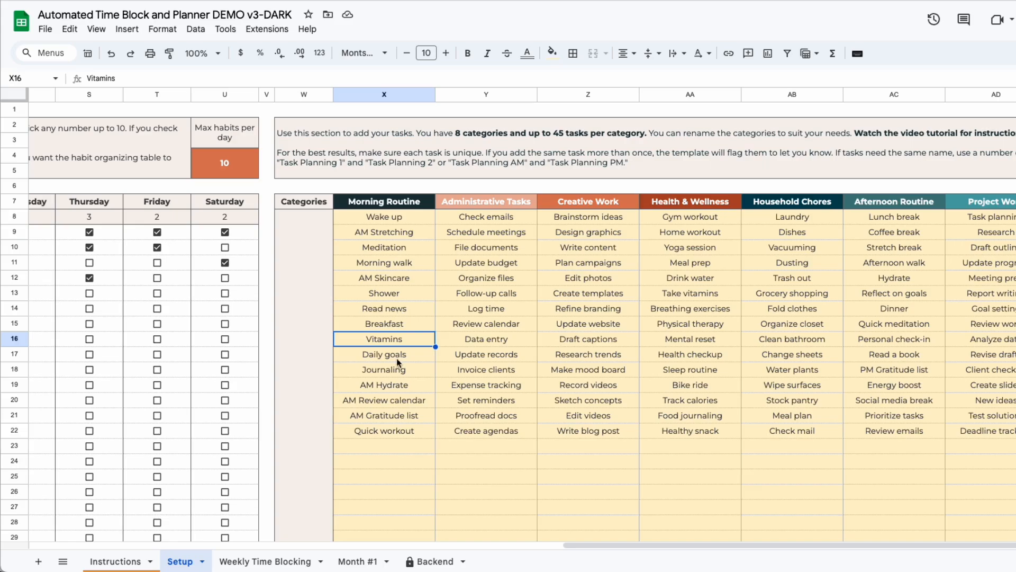
{"action": "left_click", "coordinate": [420, 446]}
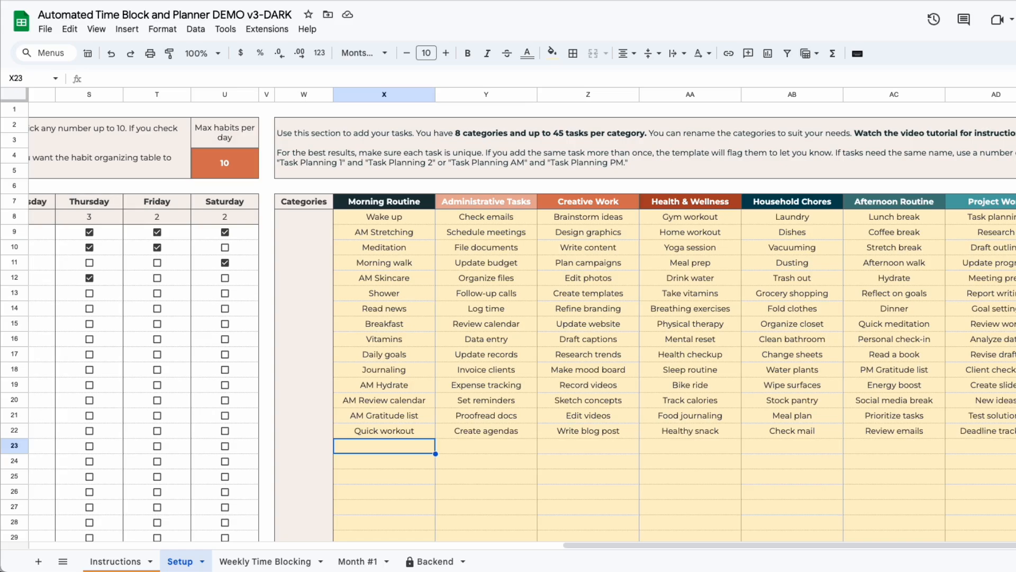
{"action": "scroll", "coordinate": [709, 336], "scroll_direction": "left", "scroll_amount": 15}
{"action": "scroll", "coordinate": [161, 344], "scroll_direction": "down", "scroll_amount": 3}
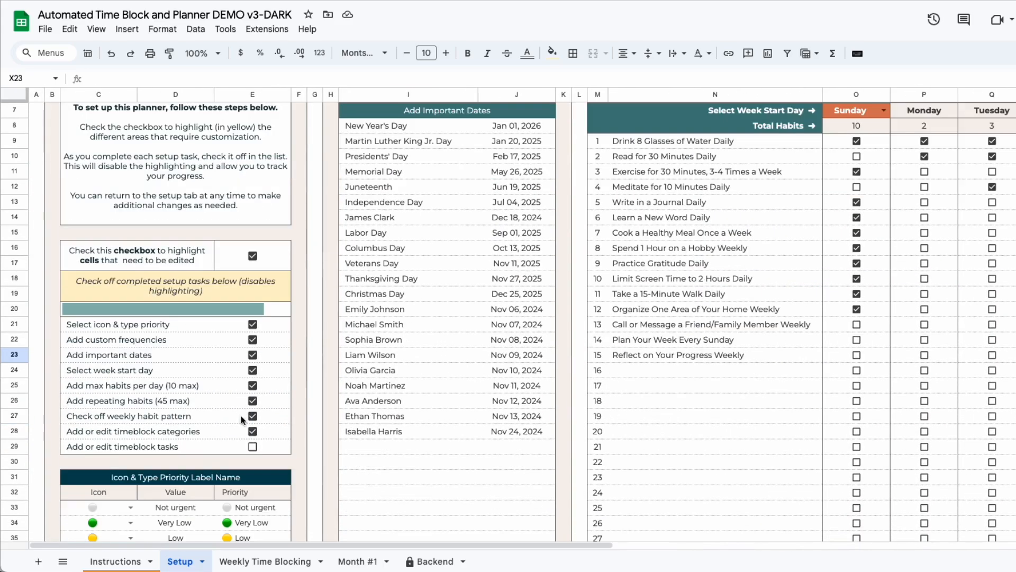
{"action": "left_click", "coordinate": [252, 447]}
{"action": "left_click", "coordinate": [424, 495]}
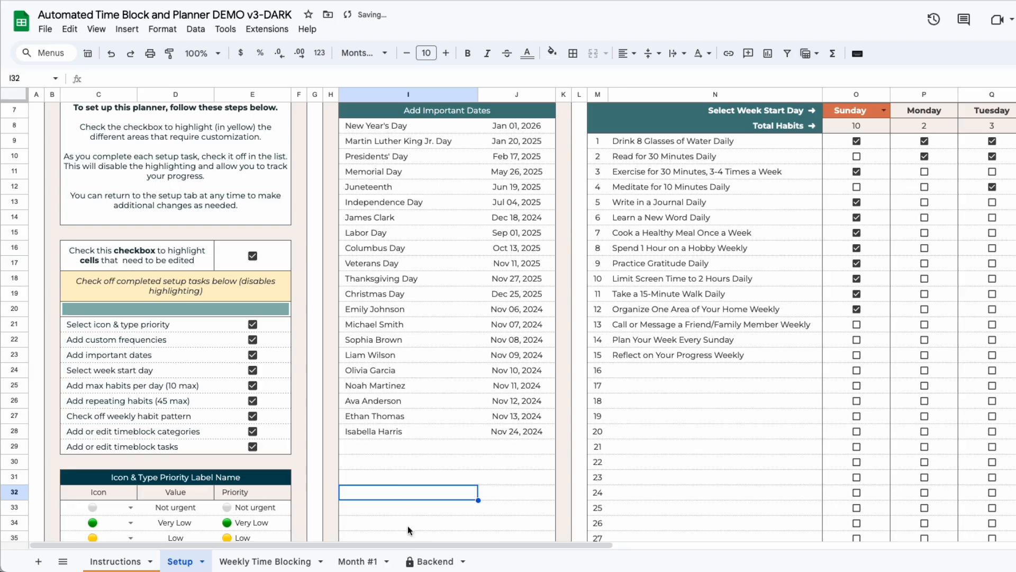
{"action": "mouse_move", "coordinate": [421, 544]}
{"action": "left_mouse_down"}
{"action": "mouse_move", "coordinate": [916, 544]}
{"action": "mouse_move", "coordinate": [420, 544]}
{"action": "left_mouse_up"}
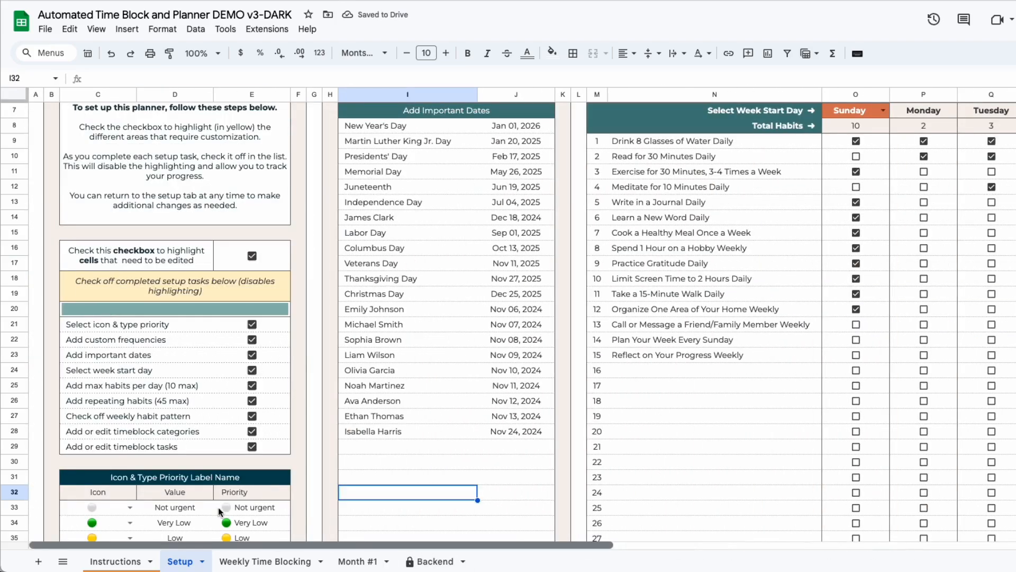
{"action": "scroll", "coordinate": [300, 421], "scroll_direction": "up", "scroll_amount": 2}
{"action": "scroll", "coordinate": [289, 401], "scroll_direction": "down", "scroll_amount": 2}
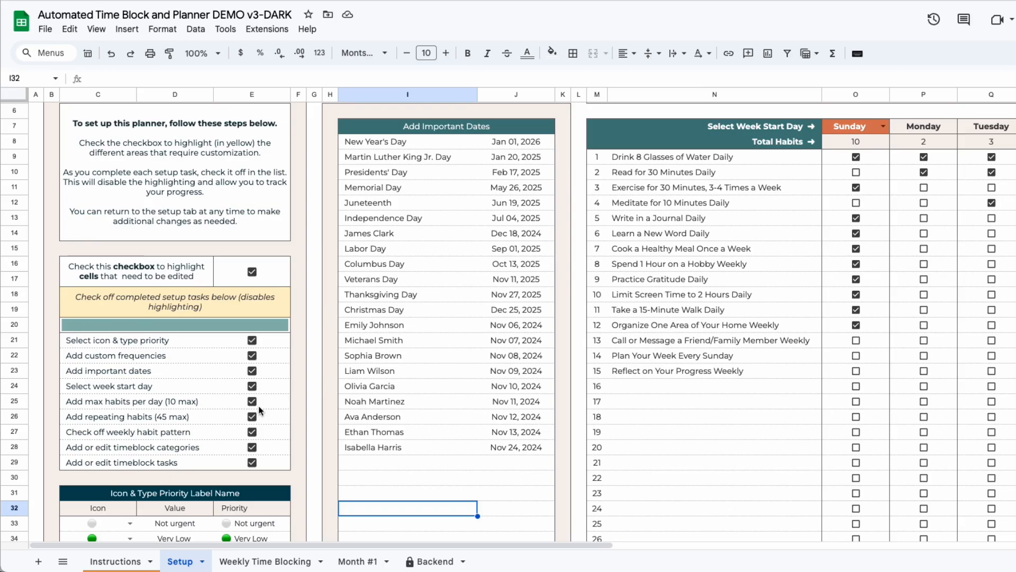
Compare the category colors in the Setup table with the custom fill palette and the category progress table on the Weekly Time Blocking sheet
{"action": "left_click_drag", "start_coordinate": [386, 544], "coordinate": [859, 545]}
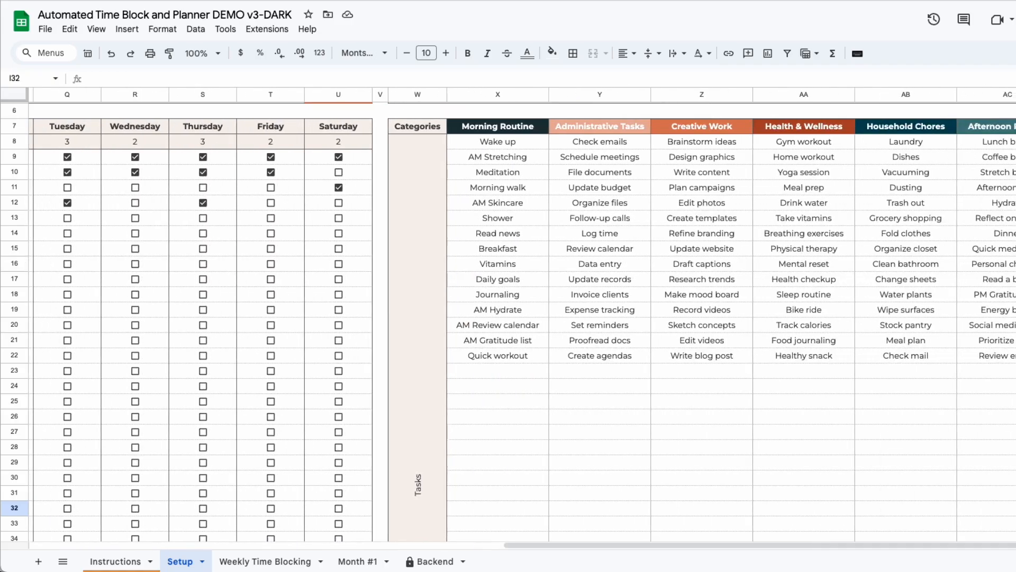
{"action": "left_click", "coordinate": [263, 562]}
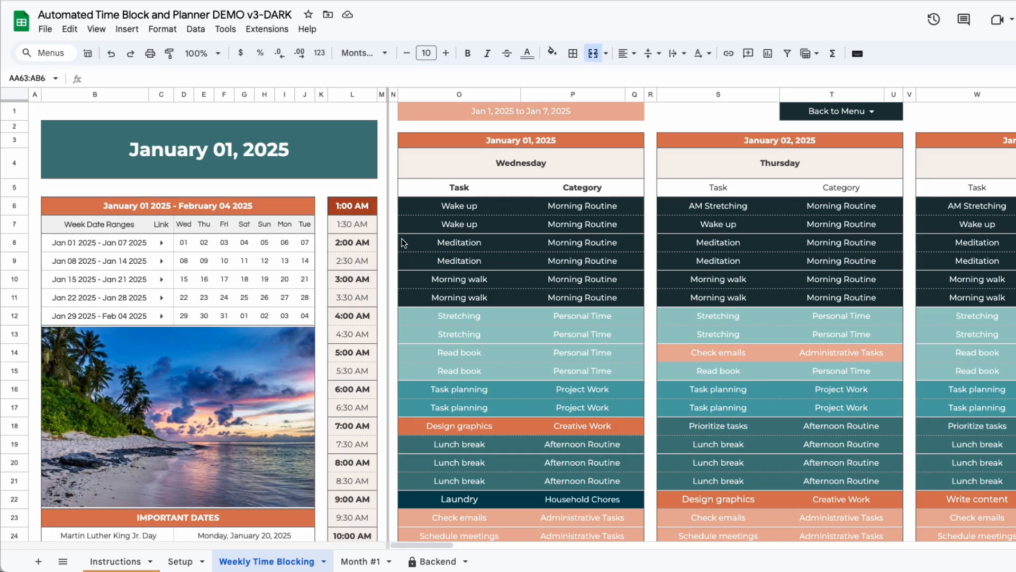
{"action": "left_click", "coordinate": [552, 54]}
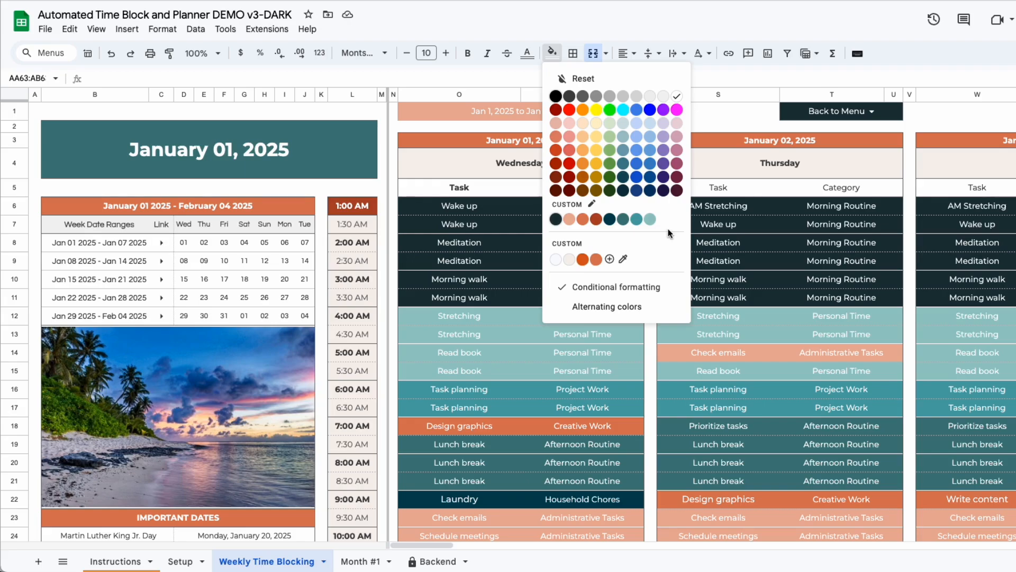
{"action": "scroll", "coordinate": [370, 318], "scroll_direction": "down", "scroll_amount": 15}
{"action": "left_click_drag", "start_coordinate": [106, 360], "coordinate": [133, 490]}
{"action": "left_click", "coordinate": [135, 471]}
{"action": "left_click", "coordinate": [138, 367]}
{"action": "left_click", "coordinate": [137, 397]}
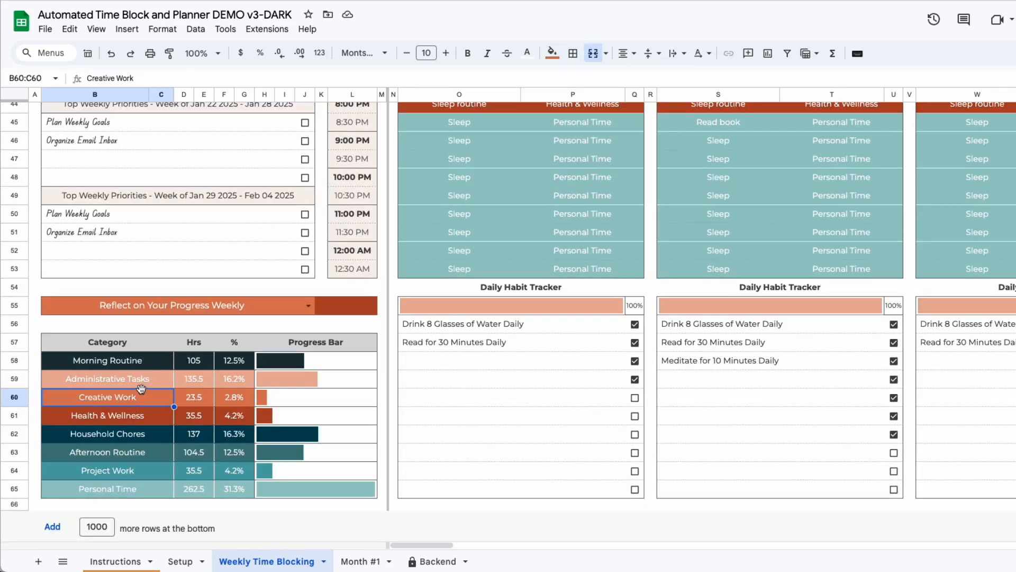
Compare the category header colors in the Setup tasks table with the category progress table on the Weekly Time Blocking sheet
{"action": "left_click", "coordinate": [141, 380]}
{"action": "left_click", "coordinate": [181, 562]}
{"action": "scroll", "coordinate": [461, 232], "scroll_direction": "right", "scroll_amount": 3}
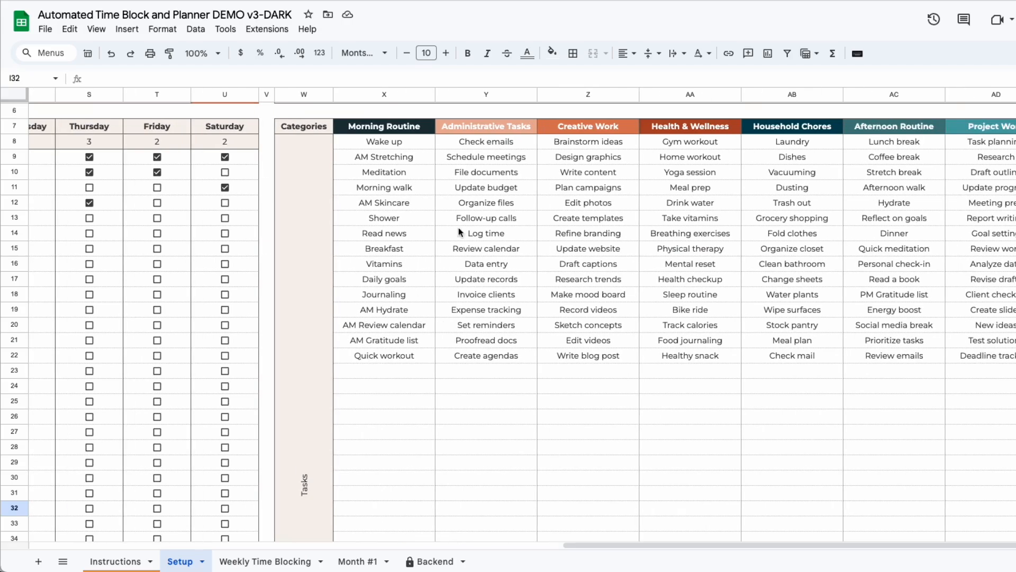
{"action": "left_click", "coordinate": [747, 296]}
{"action": "left_click", "coordinate": [582, 130]}
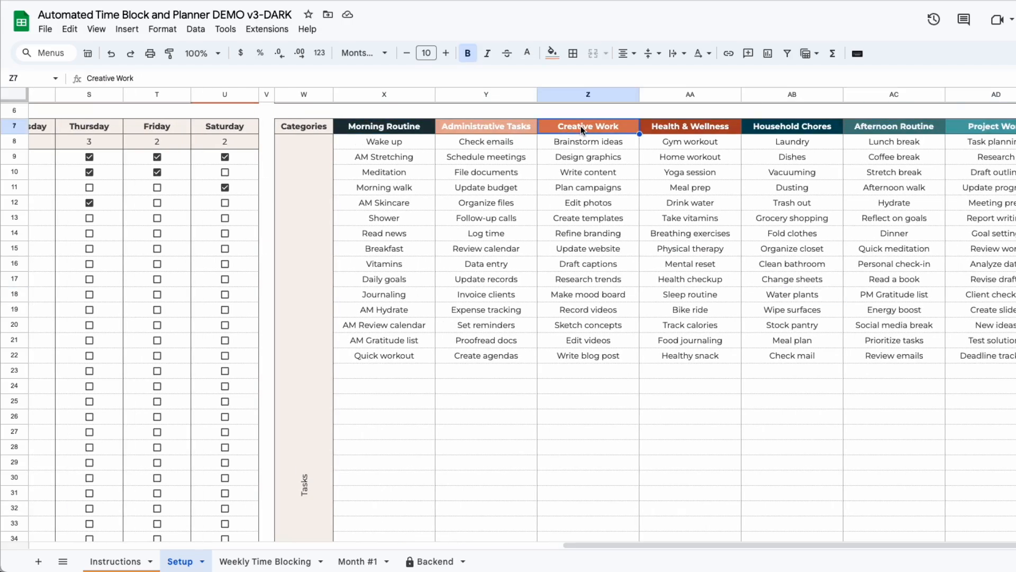
{"action": "left_click", "coordinate": [395, 127]}
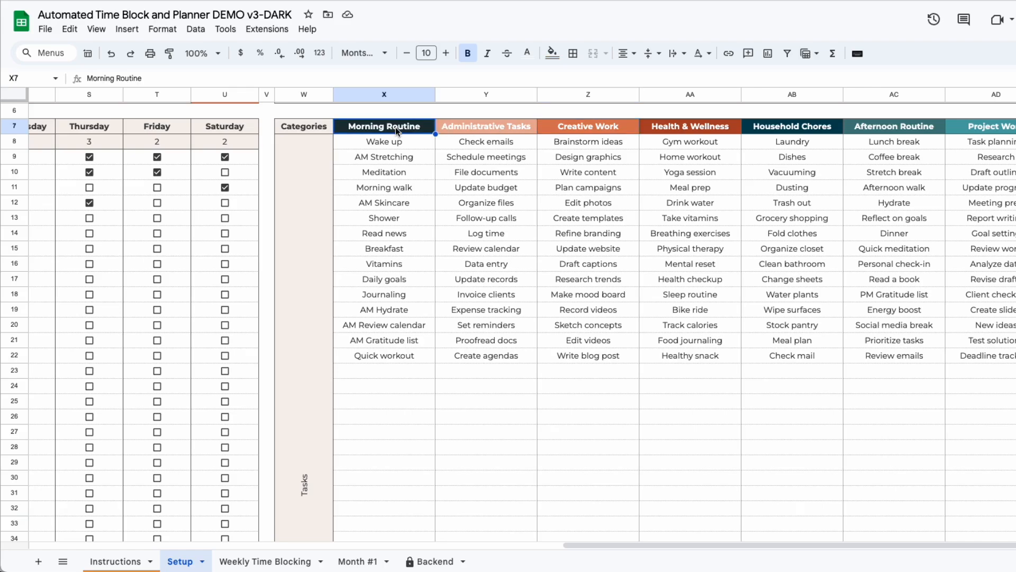
{"action": "left_click", "coordinate": [581, 128]}
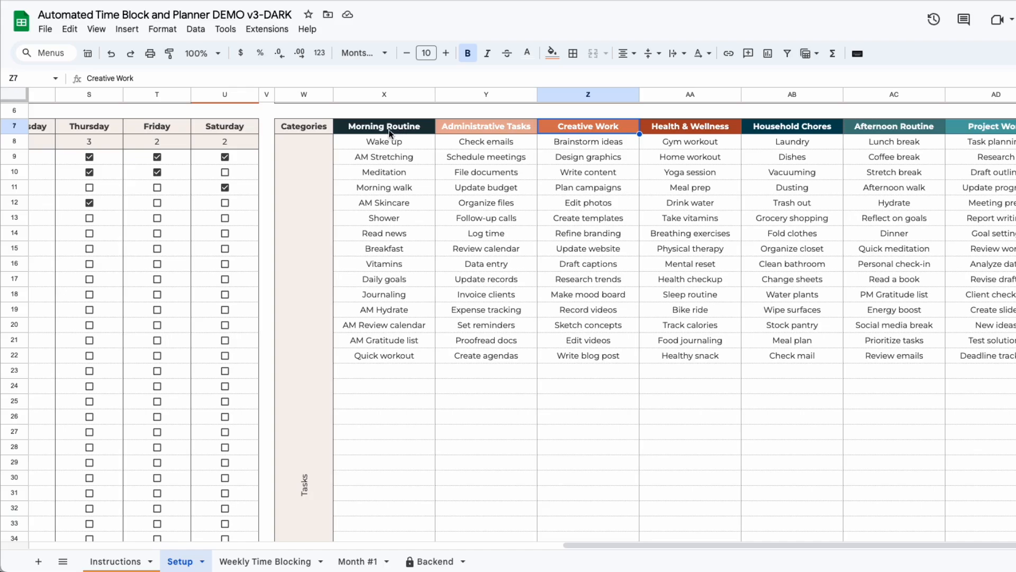
{"action": "left_click", "coordinate": [248, 559]}
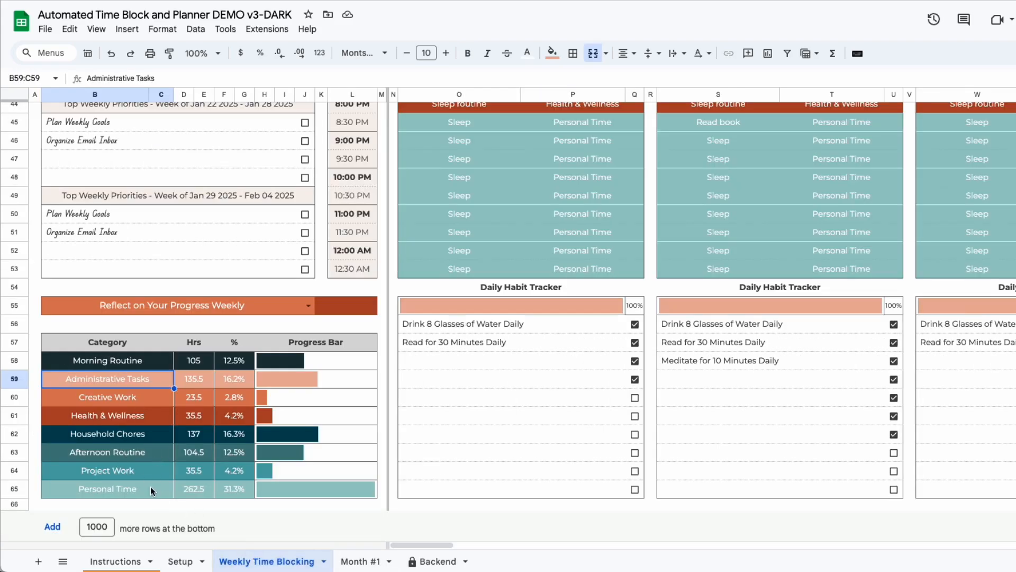
Apply the Paradigm theme to the spreadsheet and examine its colors across the time blocks and the category progress table
{"action": "scroll", "coordinate": [390, 283], "scroll_direction": "up", "scroll_amount": 15}
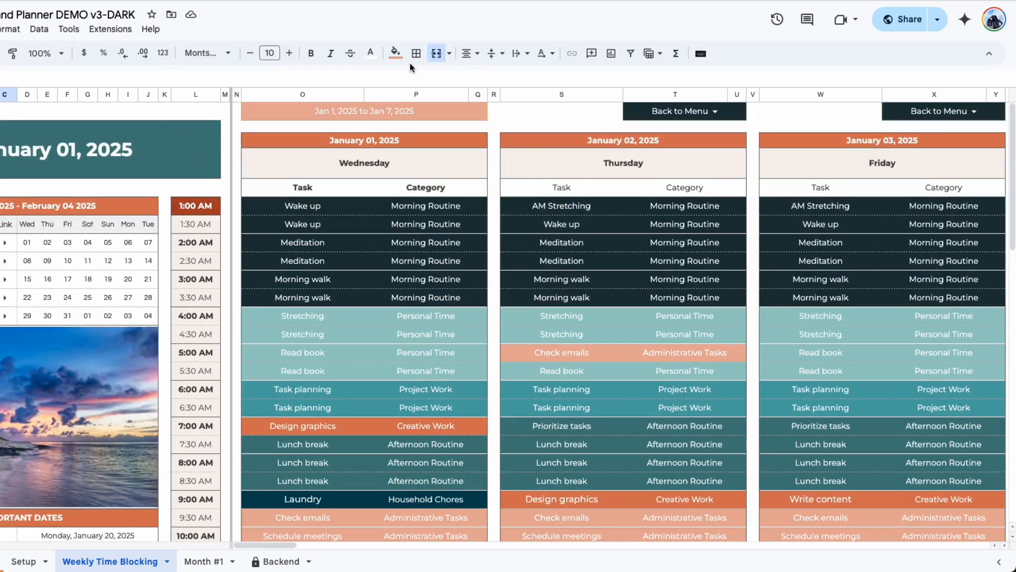
{"action": "left_click", "coordinate": [395, 53]}
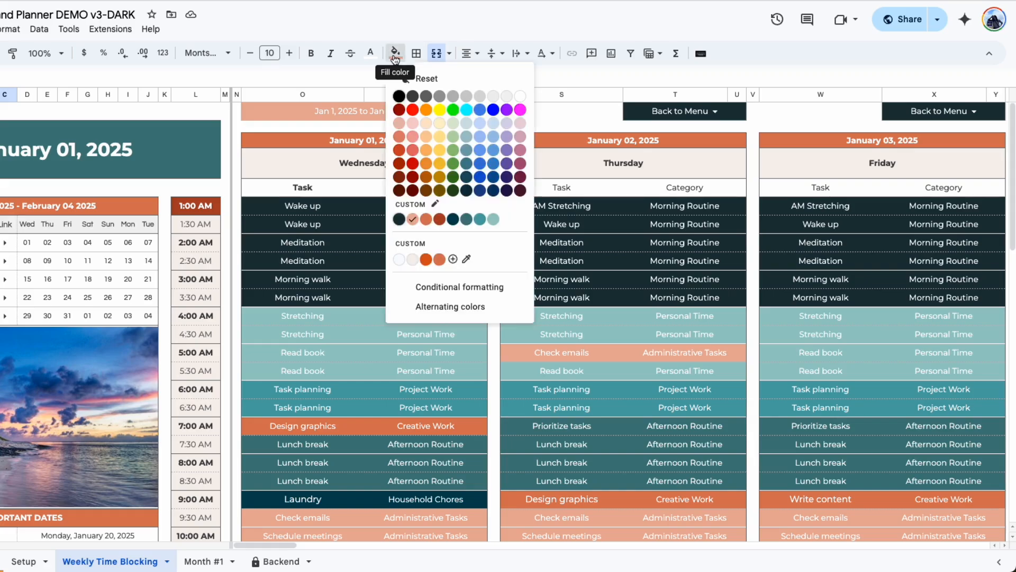
{"action": "left_click", "coordinate": [437, 206]}
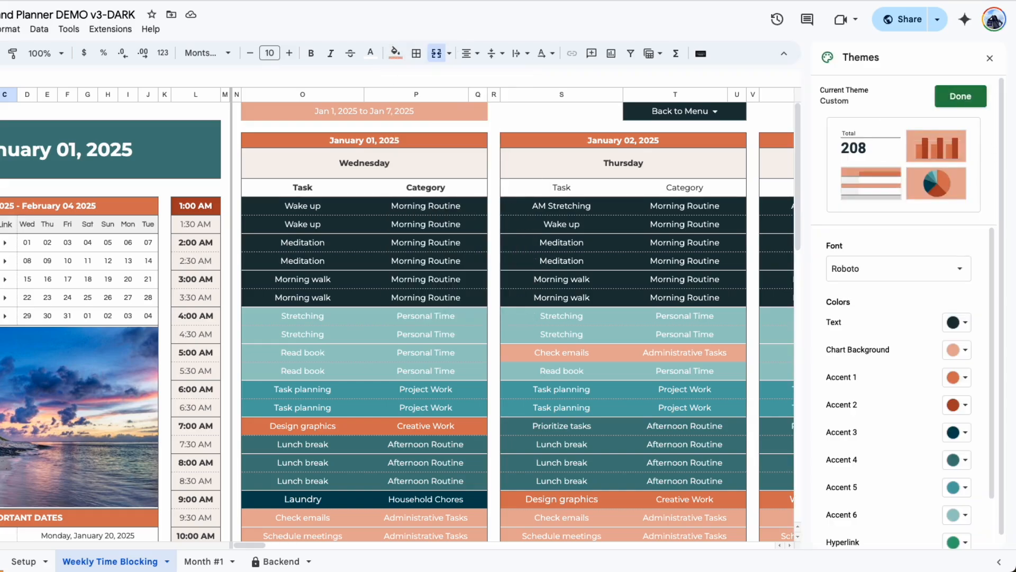
{"action": "left_click", "coordinate": [967, 96]}
{"action": "scroll", "coordinate": [880, 257], "scroll_direction": "down", "scroll_amount": 6}
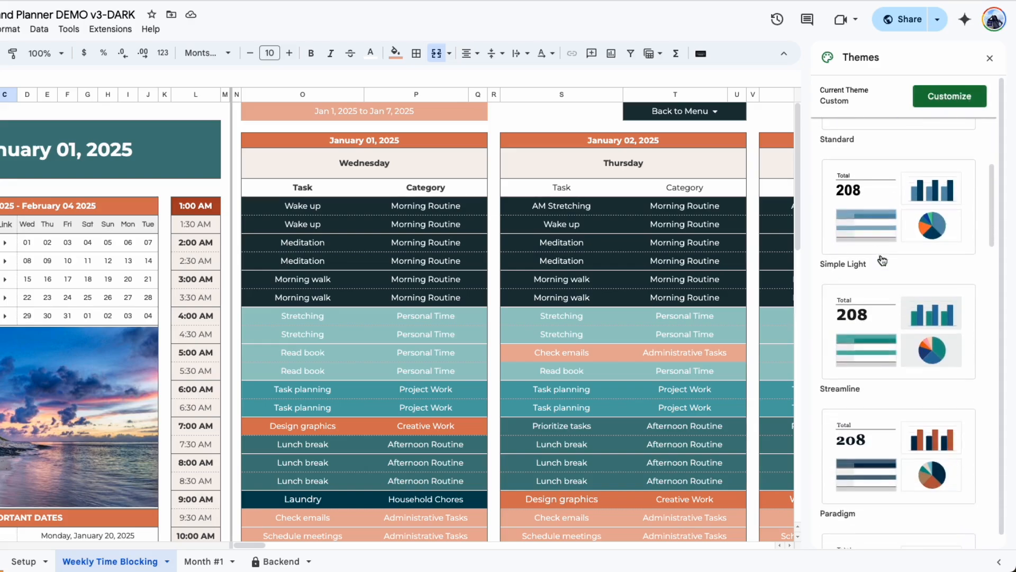
{"action": "scroll", "coordinate": [881, 259], "scroll_direction": "down", "scroll_amount": 2}
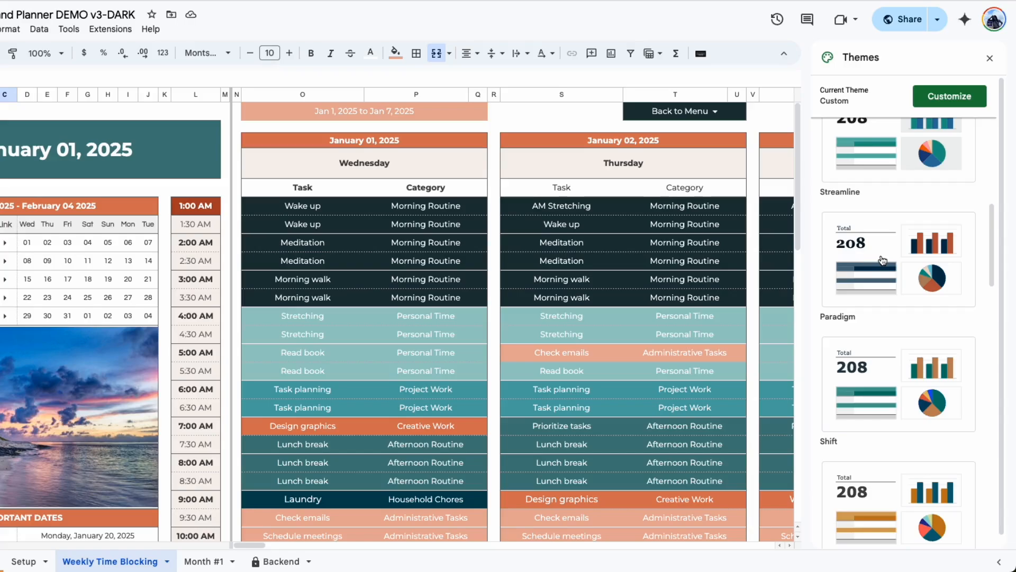
{"action": "scroll", "coordinate": [881, 260], "scroll_direction": "down", "scroll_amount": 2}
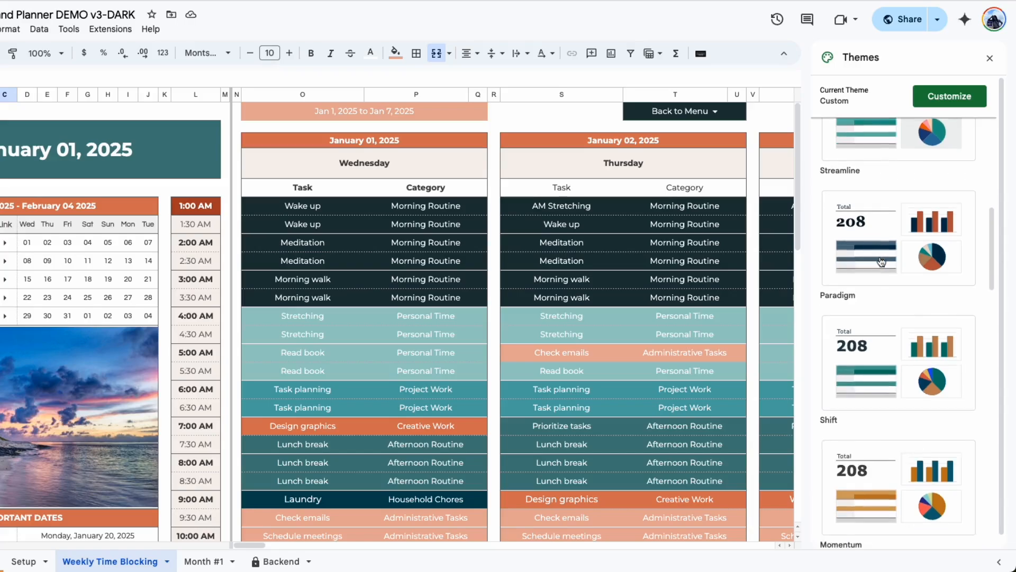
{"action": "left_click", "coordinate": [894, 207]}
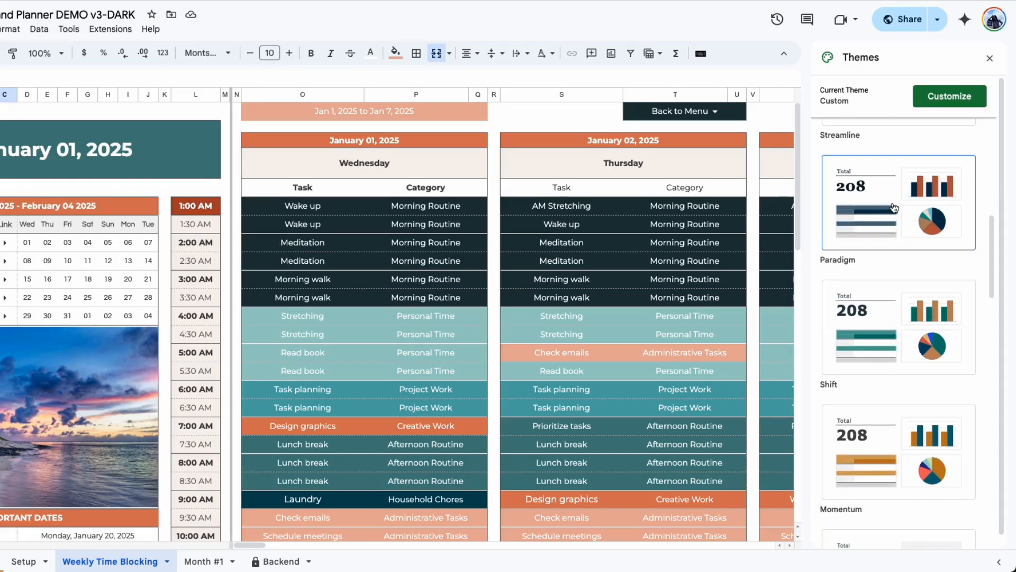
{"action": "scroll", "coordinate": [428, 200], "scroll_direction": "down", "scroll_amount": 3}
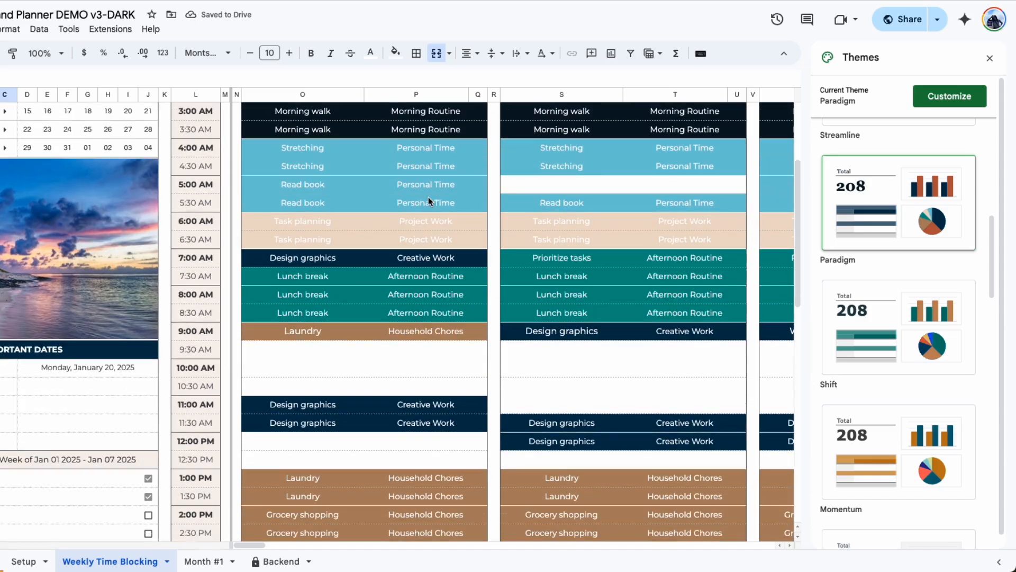
{"action": "scroll", "coordinate": [428, 198], "scroll_direction": "down", "scroll_amount": 11}
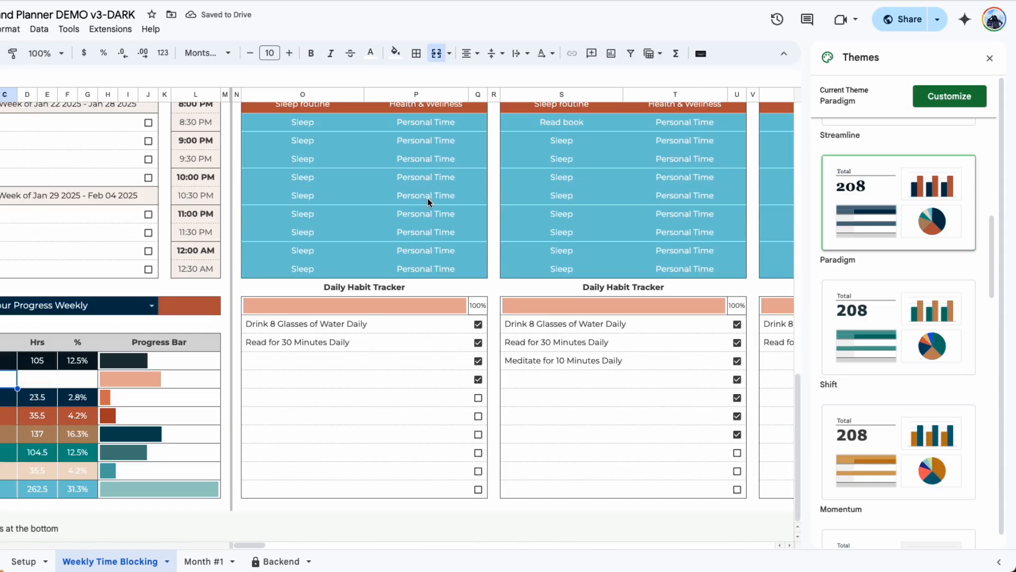
{"action": "scroll", "coordinate": [428, 201], "scroll_direction": "up", "scroll_amount": 8}
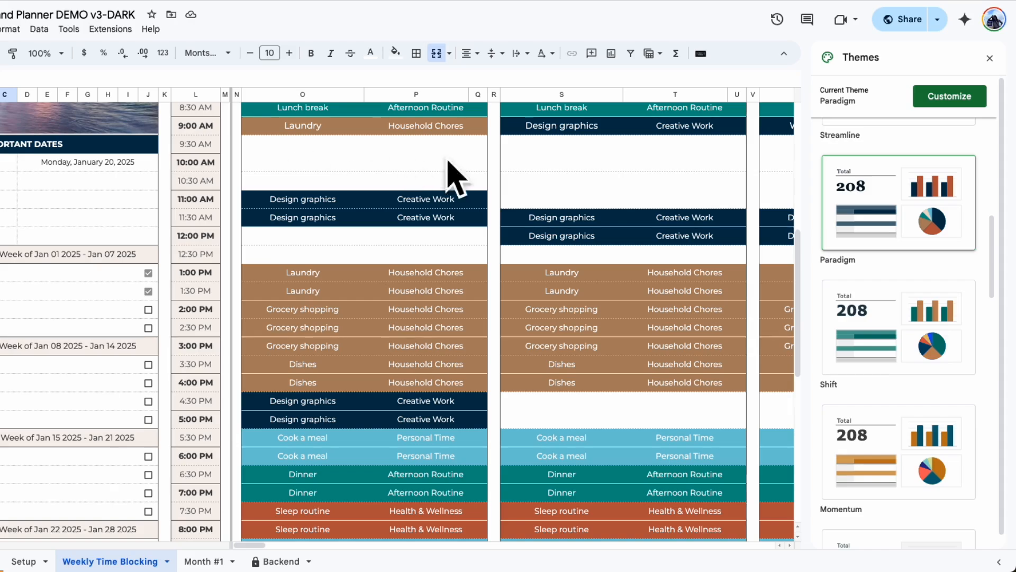
{"action": "scroll", "coordinate": [925, 206], "scroll_direction": "up", "scroll_amount": 9}
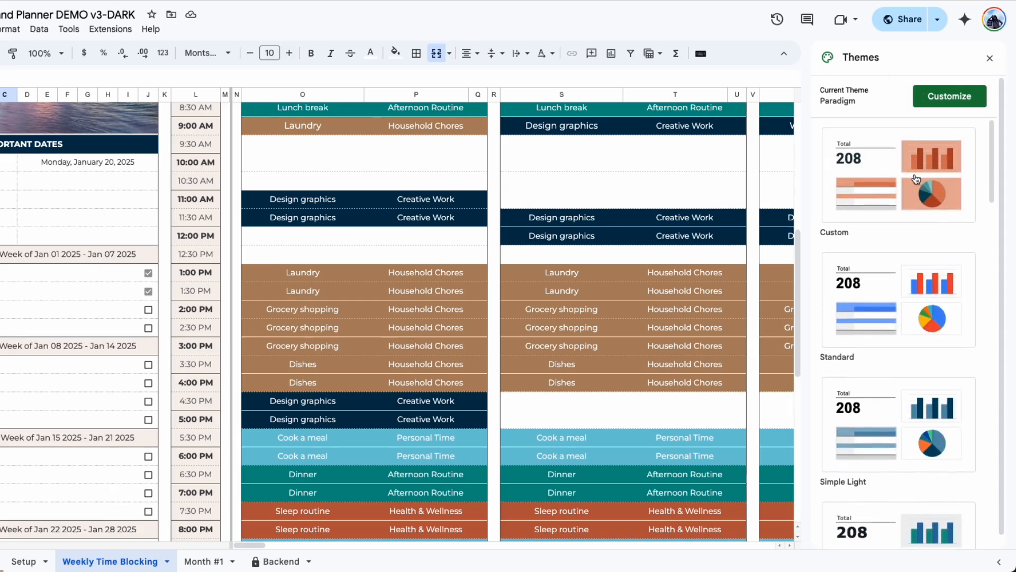
Try customizing the Paradigm theme with a different Chart Background color
{"action": "left_click", "coordinate": [931, 99]}
{"action": "scroll", "coordinate": [898, 313], "scroll_direction": "down", "scroll_amount": 2}
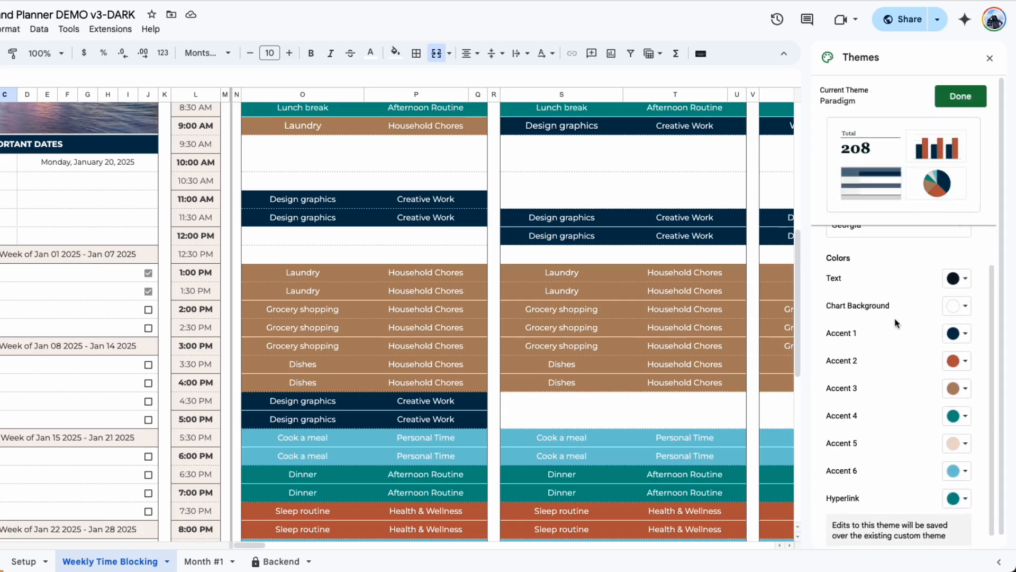
{"action": "left_click", "coordinate": [963, 311]}
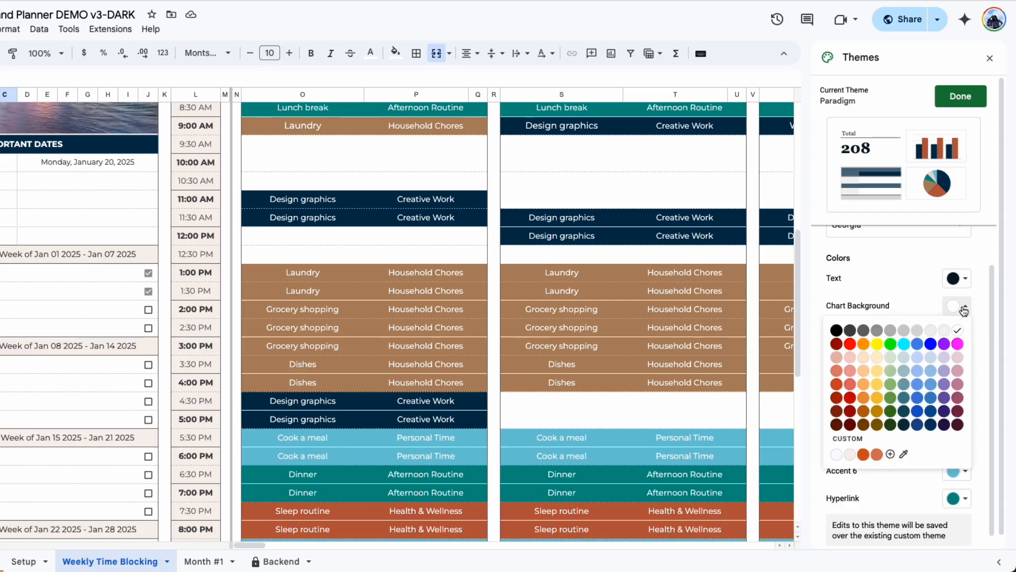
{"action": "left_click", "coordinate": [953, 407]}
{"action": "left_click", "coordinate": [948, 96]}
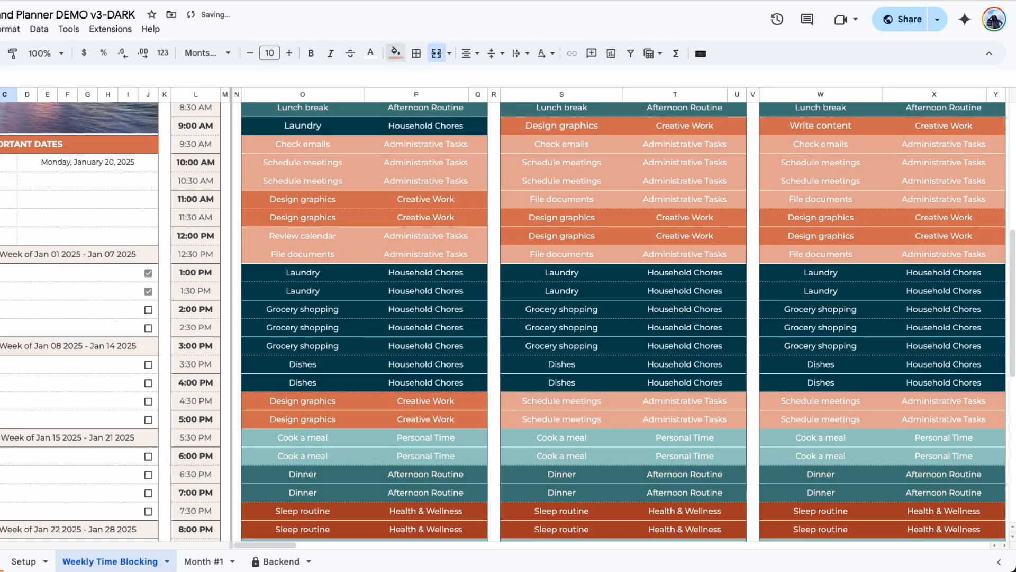
Customize the Custom theme by setting its Chart Background color to purple
{"action": "left_click", "coordinate": [396, 53]}
{"action": "left_click", "coordinate": [434, 204]}
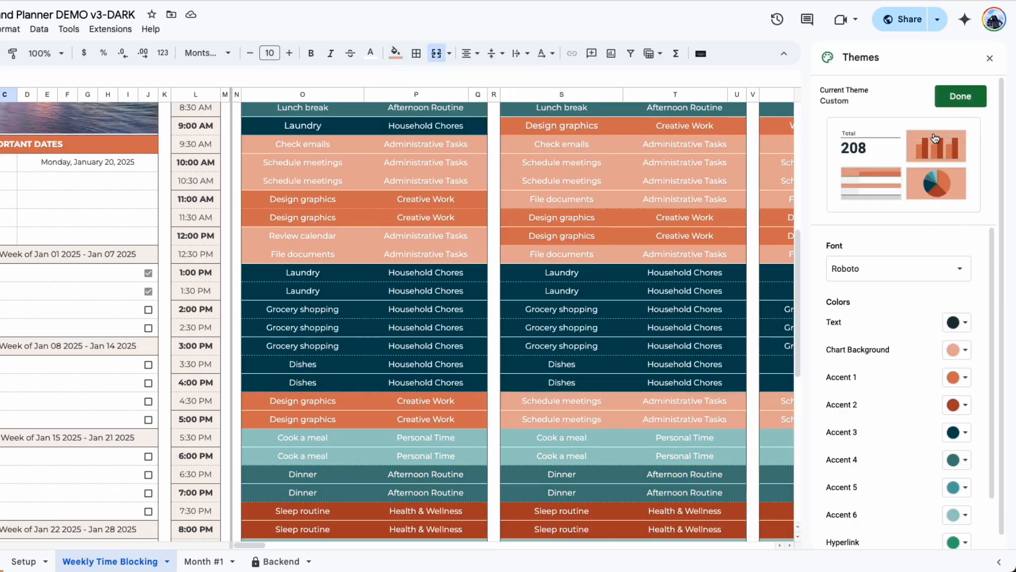
{"action": "scroll", "coordinate": [942, 296], "scroll_direction": "down", "scroll_amount": 2}
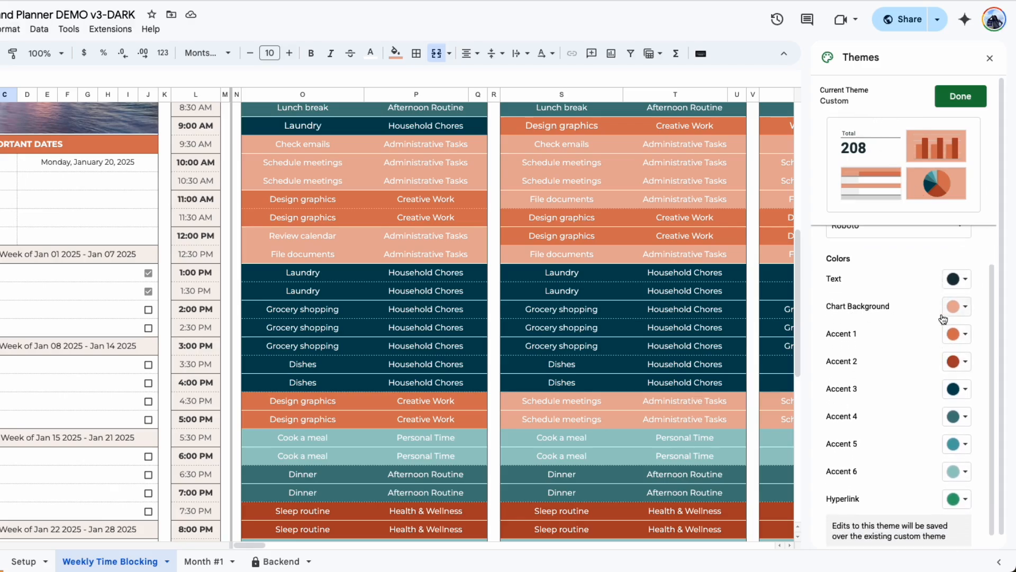
{"action": "left_click", "coordinate": [958, 309]}
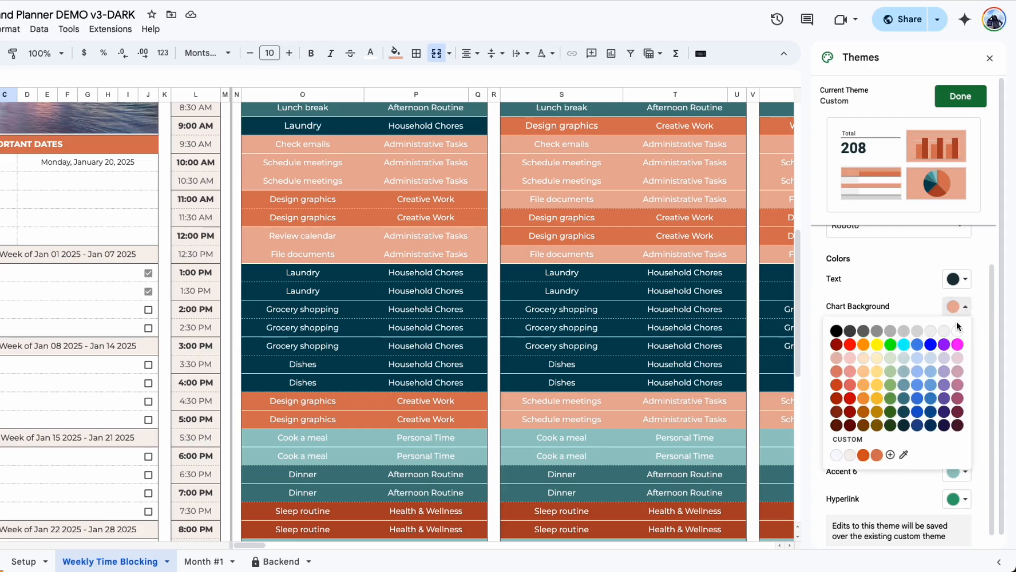
{"action": "left_click", "coordinate": [944, 398]}
Set the theme's Accent 1 color to green and its Accent 2 color to dark yellow
{"action": "left_click", "coordinate": [958, 333]}
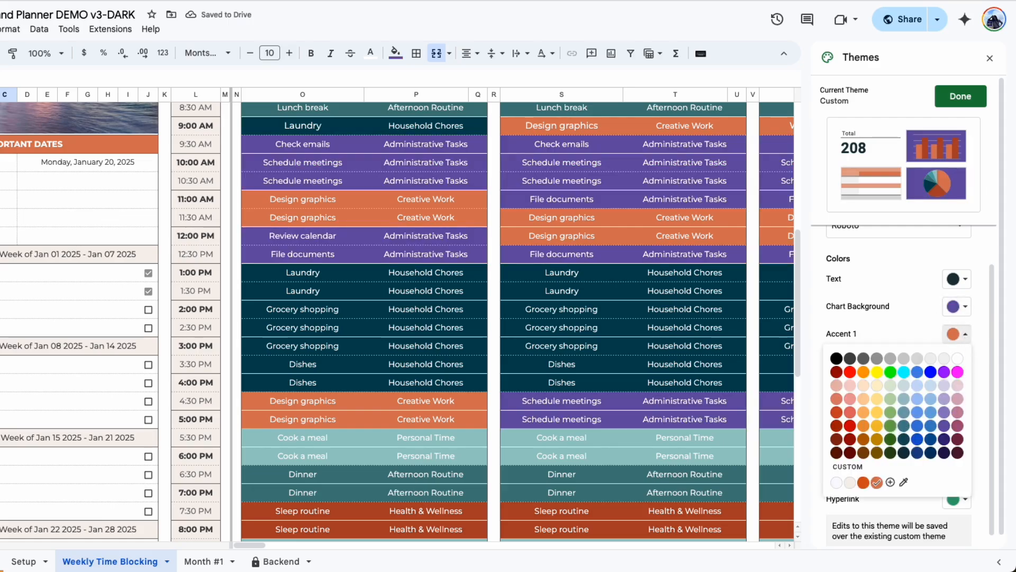
{"action": "left_click", "coordinate": [892, 426]}
{"action": "left_click", "coordinate": [958, 361]}
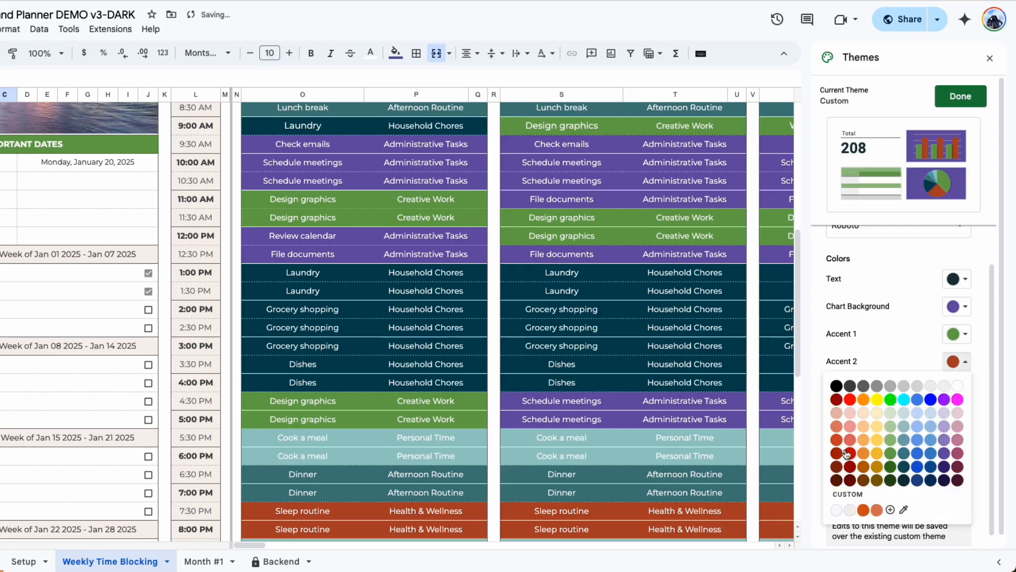
{"action": "left_click", "coordinate": [876, 466]}
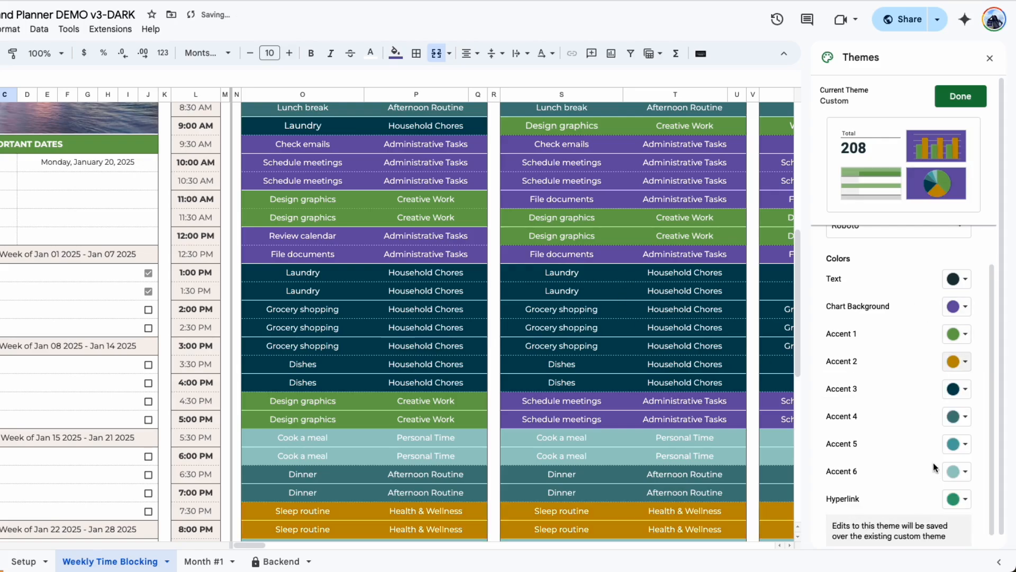
Try the custom hex color and eyedropper options for the theme's Chart Background color
{"action": "left_click", "coordinate": [958, 307]}
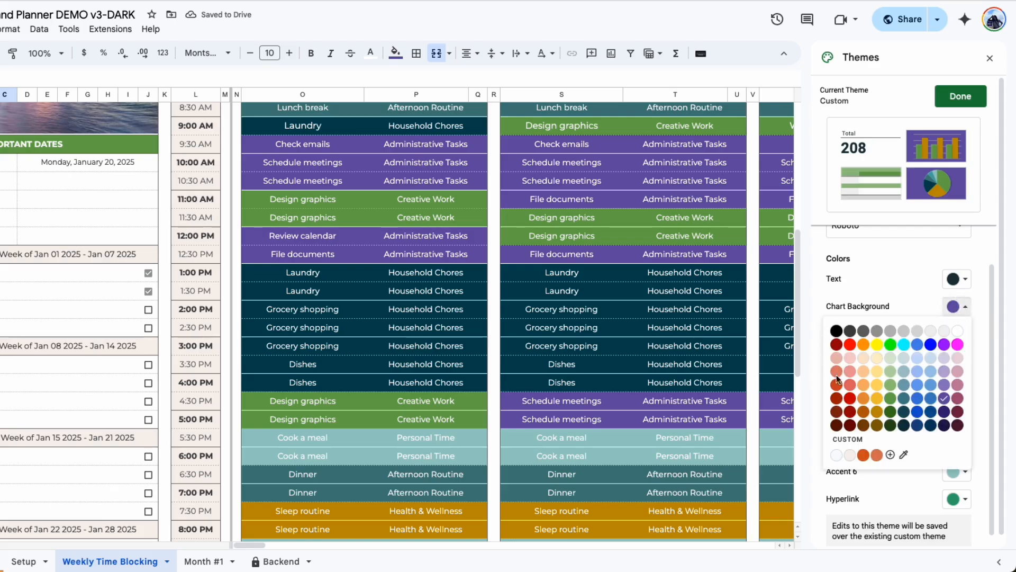
{"action": "left_click", "coordinate": [891, 455]}
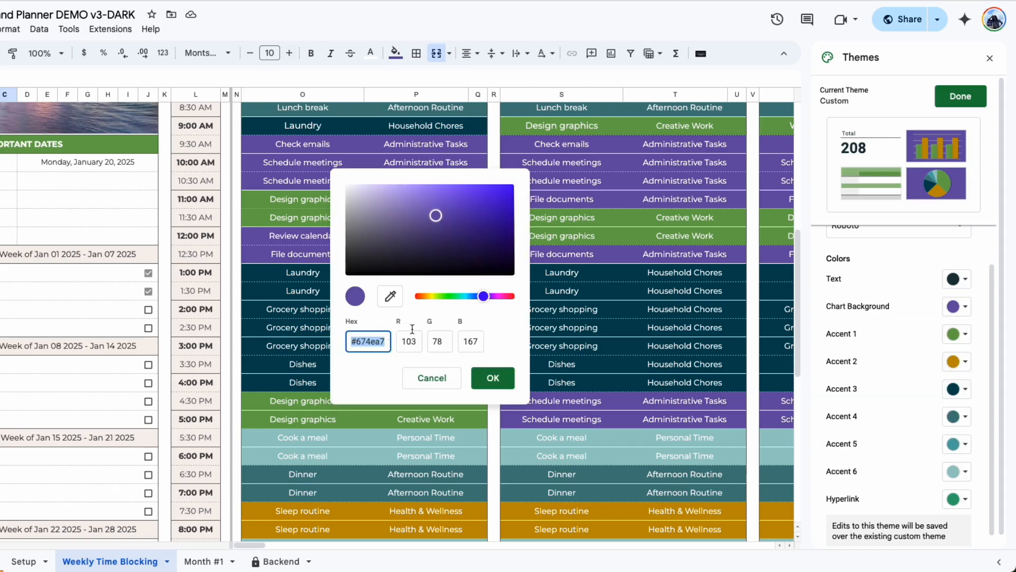
{"action": "left_click", "coordinate": [432, 378]}
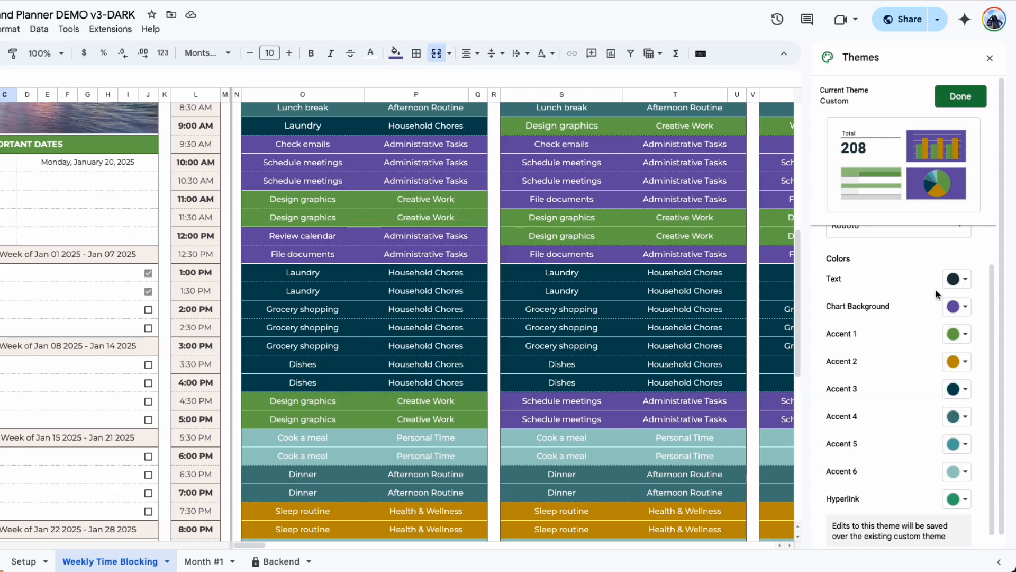
{"action": "left_click", "coordinate": [958, 307]}
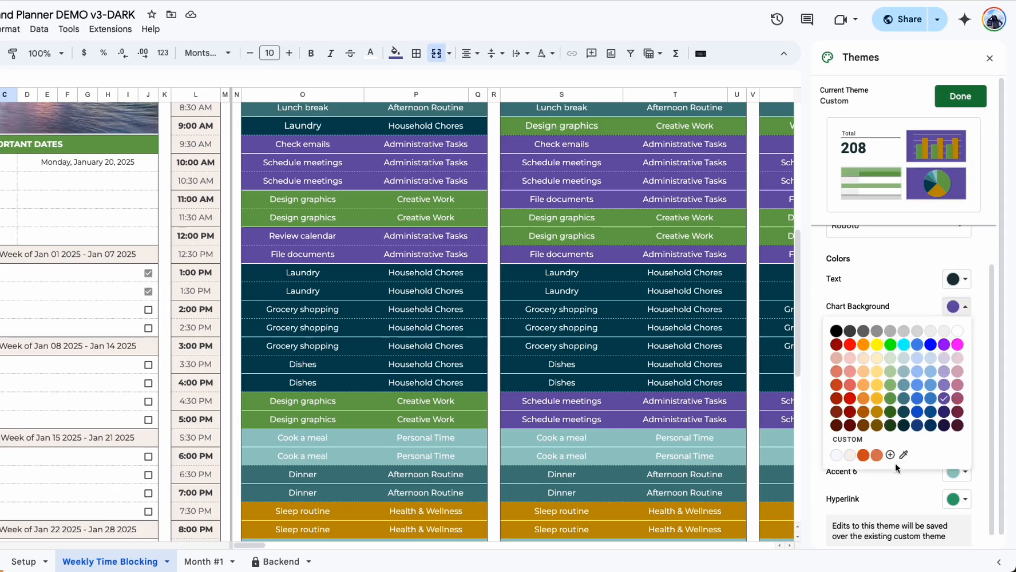
{"action": "left_click", "coordinate": [903, 456]}
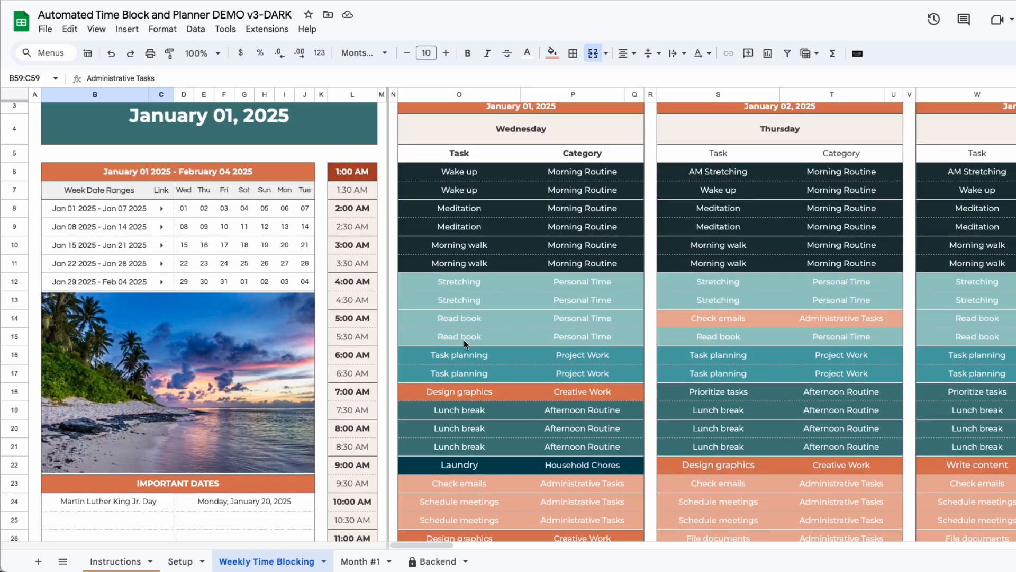
Rename the Weekly Time Blocking sheet as Jan
{"action": "scroll", "coordinate": [463, 338], "scroll_direction": "up", "scroll_amount": 1}
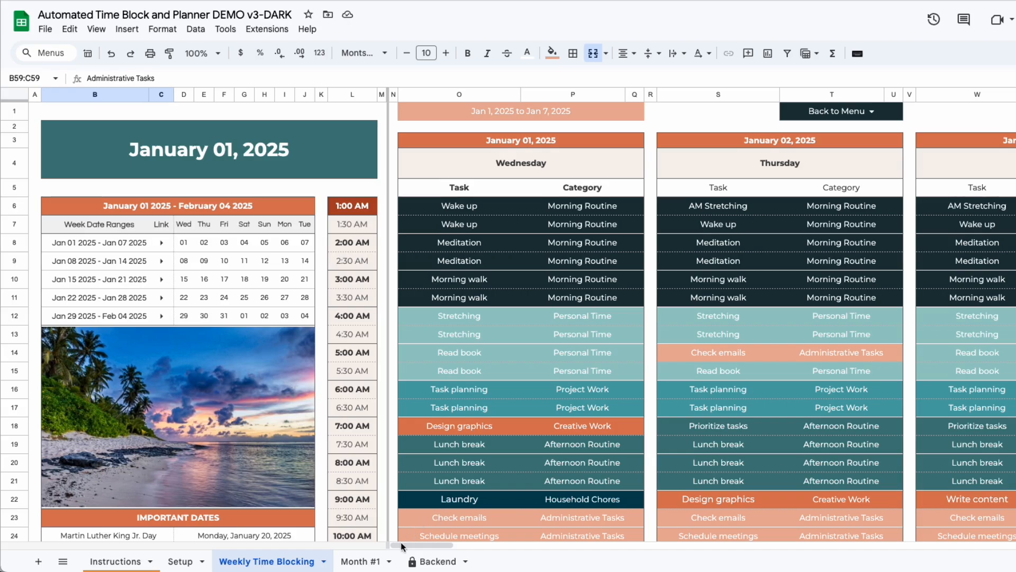
{"action": "left_click_drag", "start_coordinate": [403, 545], "coordinate": [535, 540]}
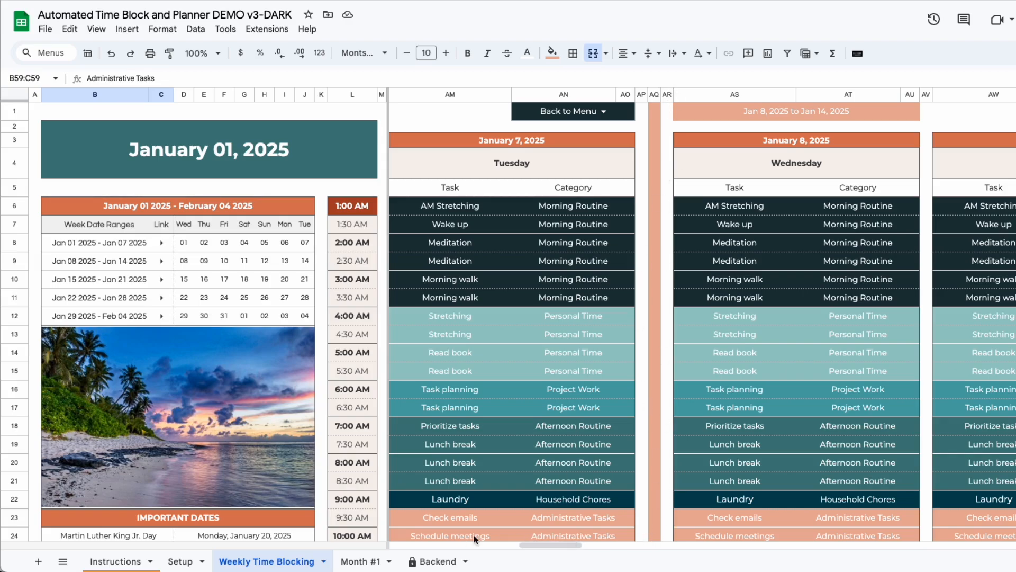
{"action": "left_click_drag", "start_coordinate": [556, 544], "coordinate": [226, 547]}
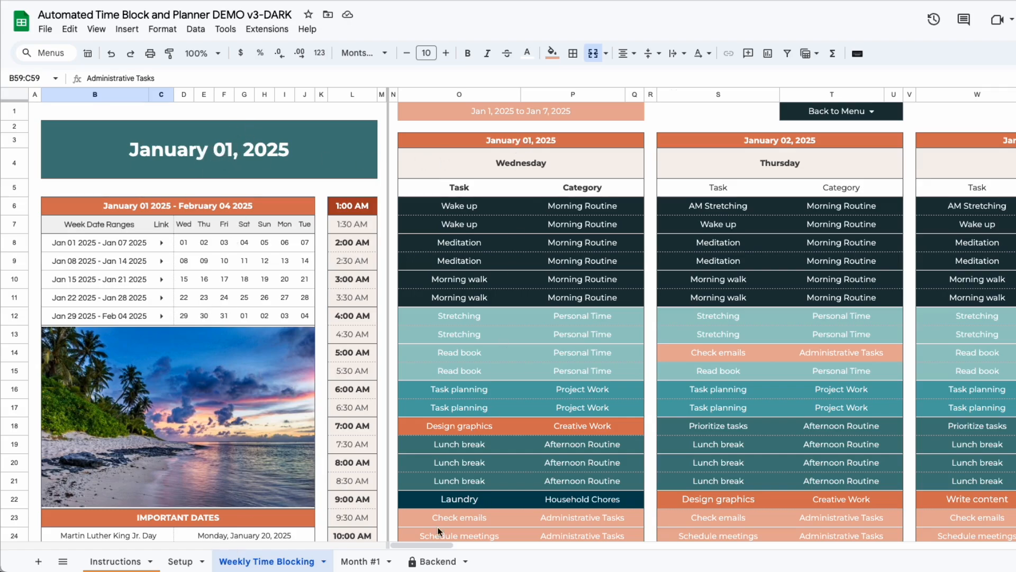
{"action": "left_click_drag", "start_coordinate": [432, 542], "coordinate": [978, 502]}
{"action": "scroll", "coordinate": [978, 503], "scroll_direction": "right", "scroll_amount": 5}
{"action": "double_click", "coordinate": [267, 561]}
{"action": "type", "text": "Jan"}
{"action": "key", "text": "Return"}
Set the start date in the planner's large header cell to February 1, 2025
{"action": "double_click", "coordinate": [278, 177]}
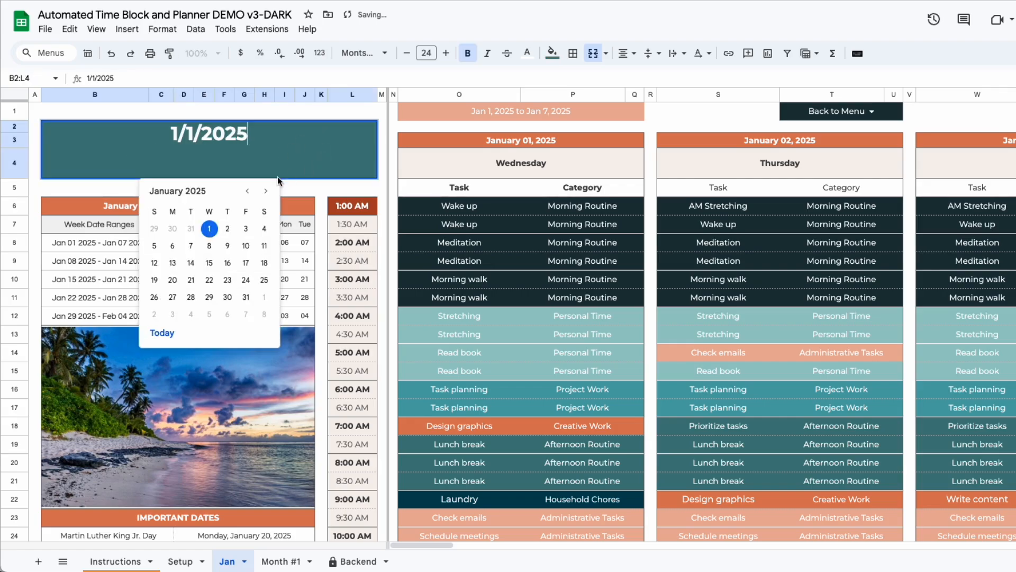
{"action": "left_click", "coordinate": [266, 191]}
{"action": "left_click", "coordinate": [264, 228]}
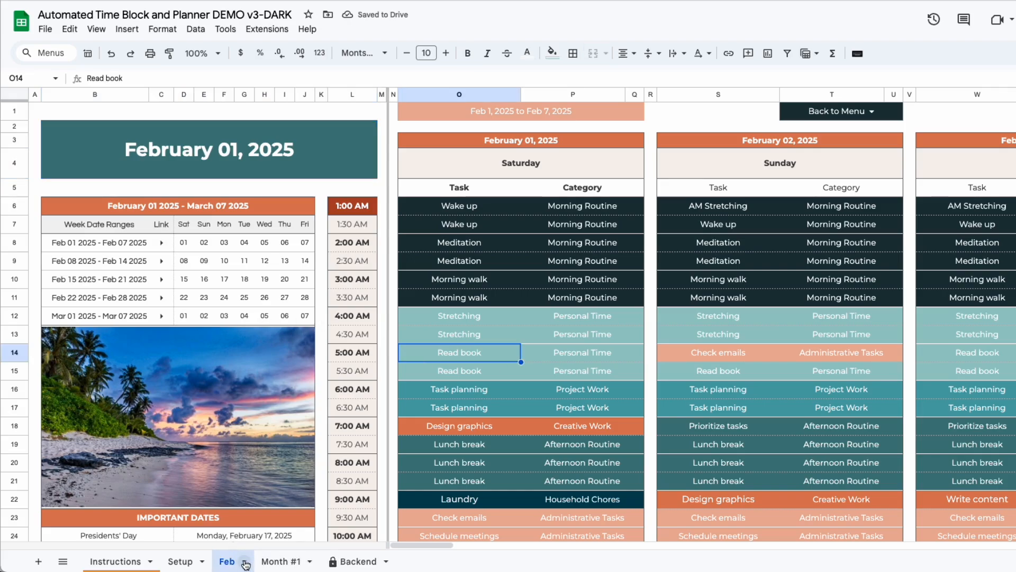
Duplicate the Feb sheet and set the copy's start date to March 1, 2025
{"action": "left_click", "coordinate": [244, 561]}
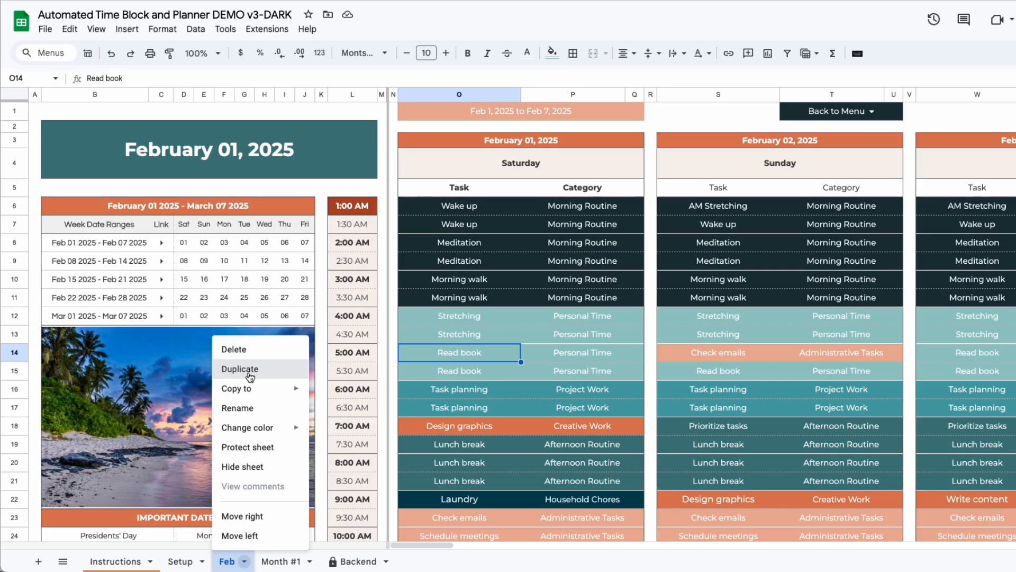
{"action": "left_click", "coordinate": [250, 369]}
{"action": "double_click", "coordinate": [310, 144]}
{"action": "left_click", "coordinate": [267, 296]}
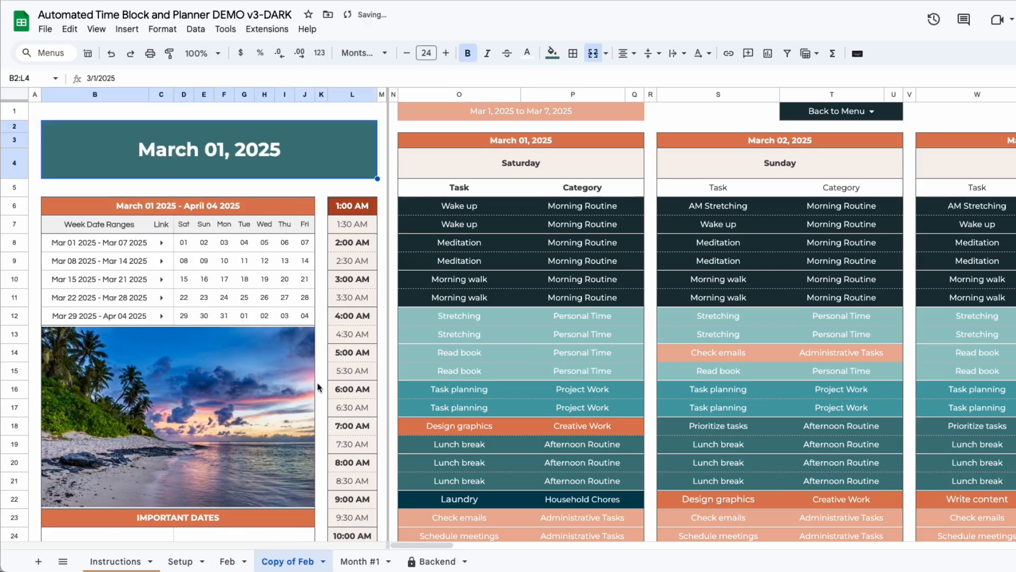
Rename the duplicated Feb sheet as March
{"action": "double_click", "coordinate": [295, 565]}
{"action": "type", "text": "March"}
{"action": "key", "text": "Return"}
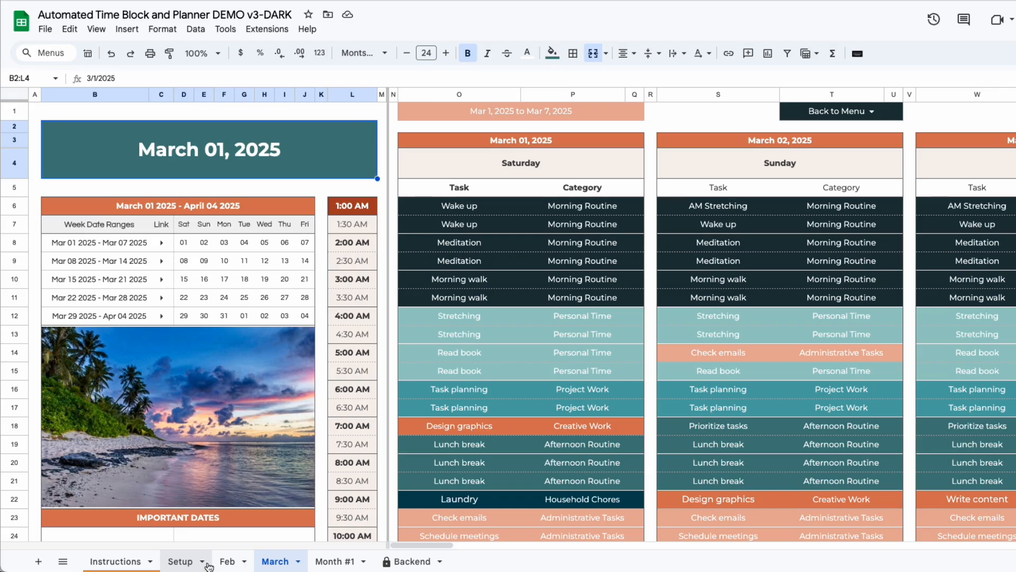
Set the March sheet's start date to March 16, 2025 and view the planner's other days
{"action": "double_click", "coordinate": [249, 156]}
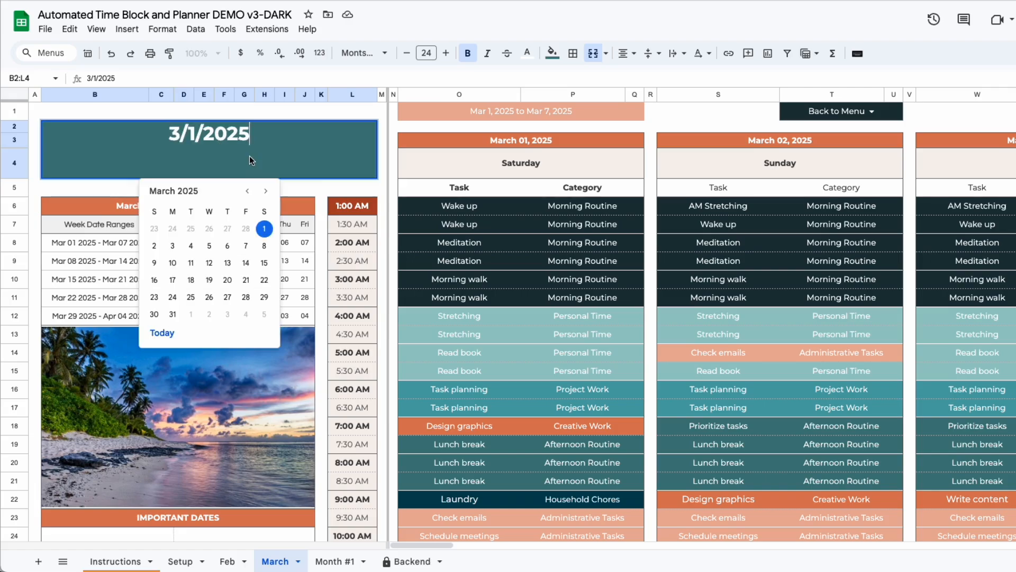
{"action": "left_click", "coordinate": [154, 280]}
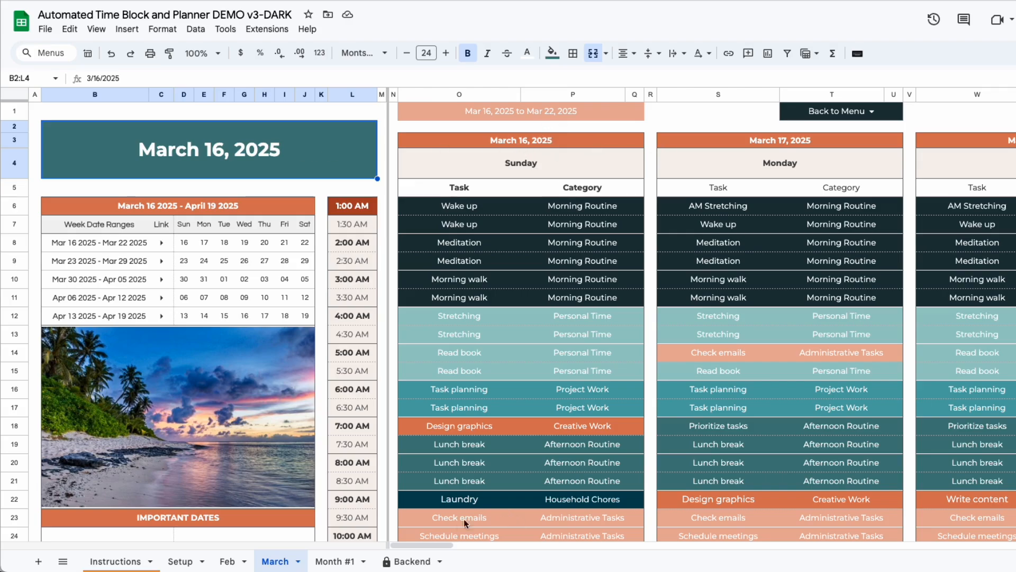
{"action": "left_click_drag", "start_coordinate": [441, 545], "coordinate": [1015, 546]}
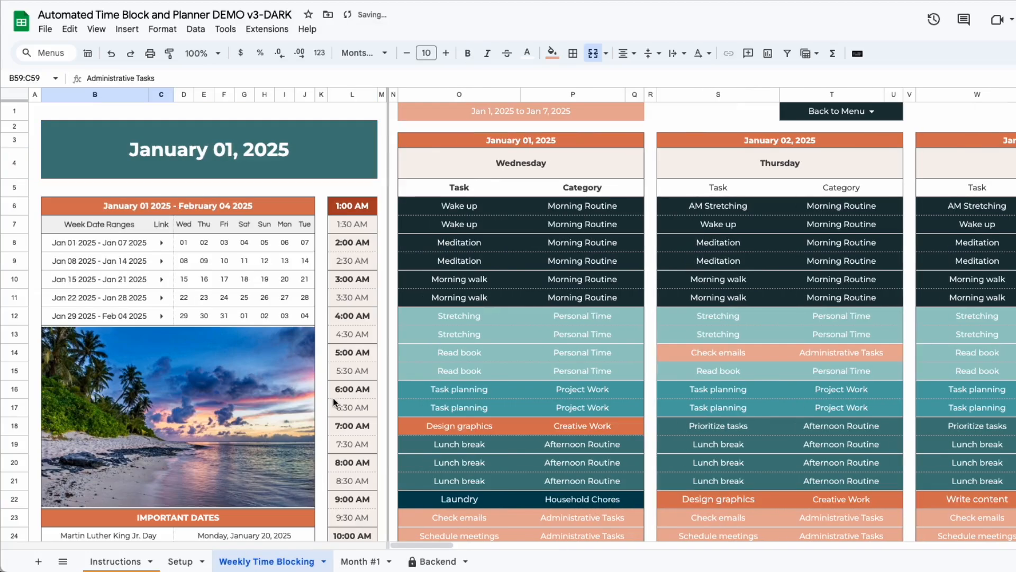
Set the start date of the Weekly Time Blocking sheet to December 1, 2024
{"action": "left_click", "coordinate": [311, 171]}
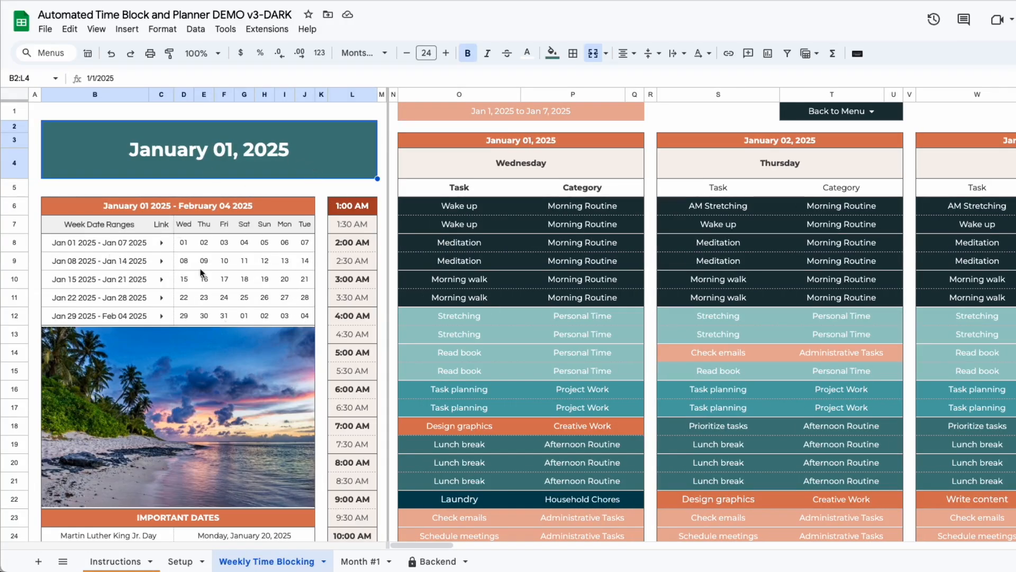
{"action": "double_click", "coordinate": [309, 164]}
{"action": "left_click", "coordinate": [247, 191]}
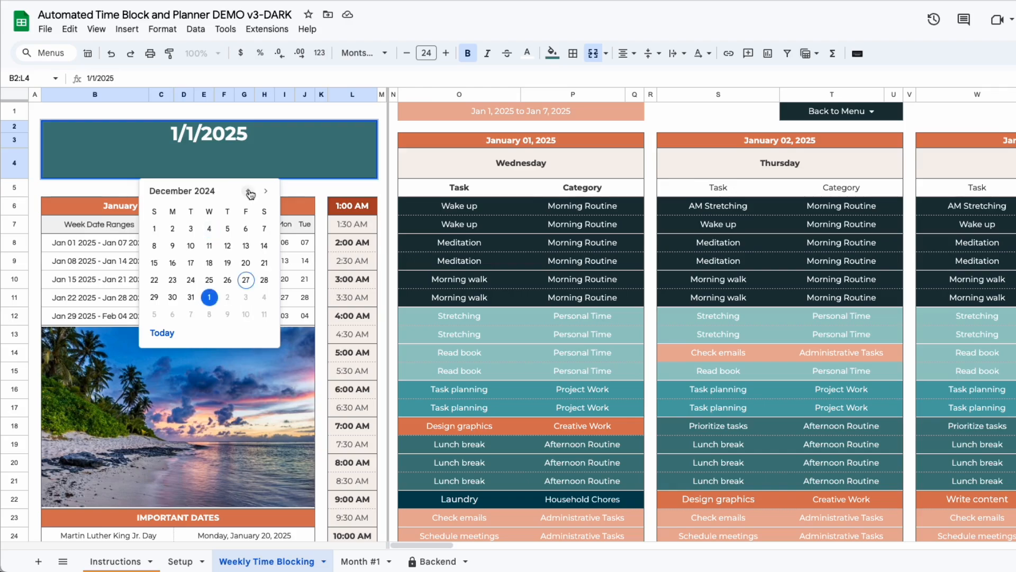
{"action": "left_click", "coordinate": [155, 229]}
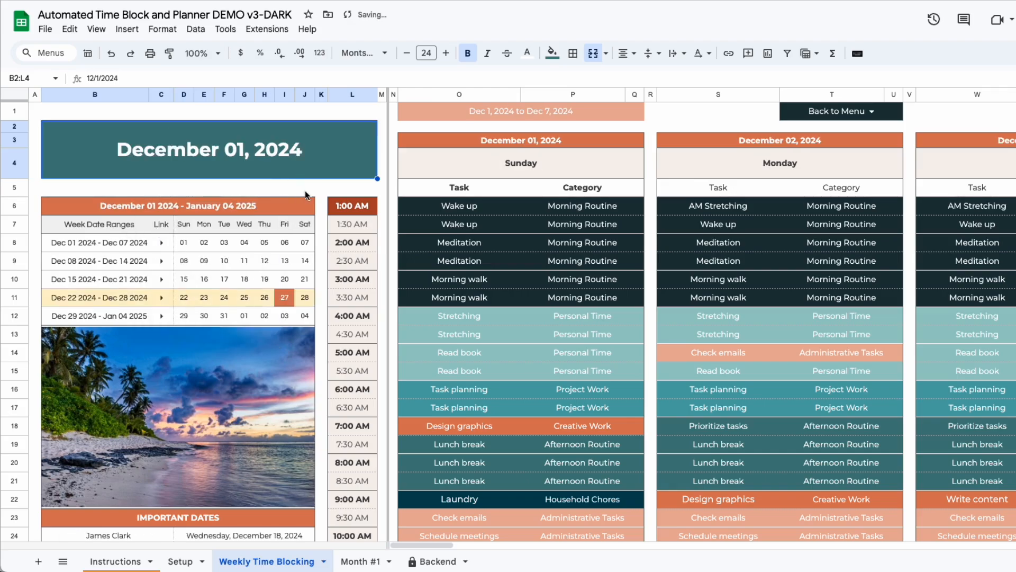
{"action": "left_click", "coordinate": [305, 191]}
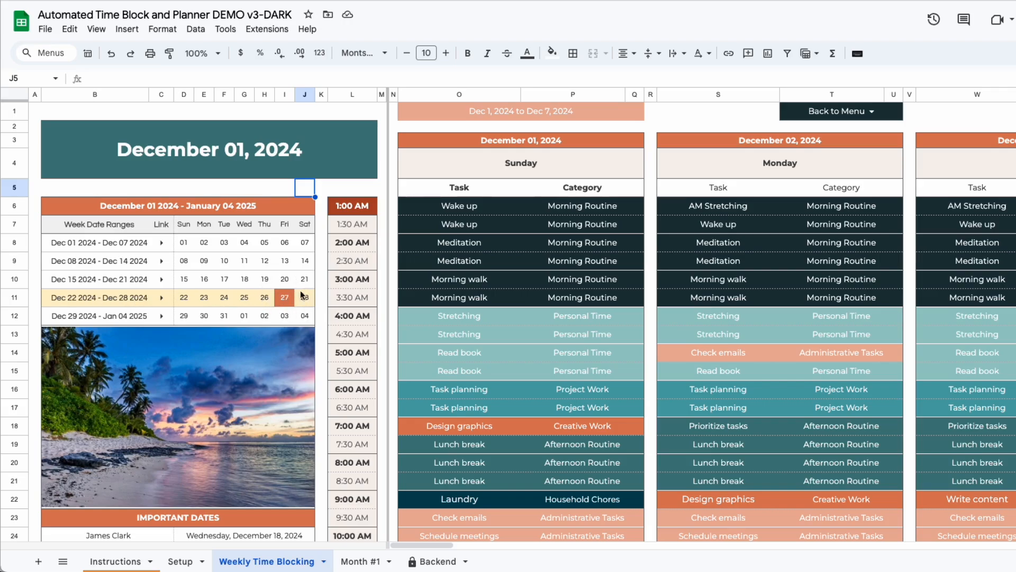
{"action": "left_click", "coordinate": [321, 224]}
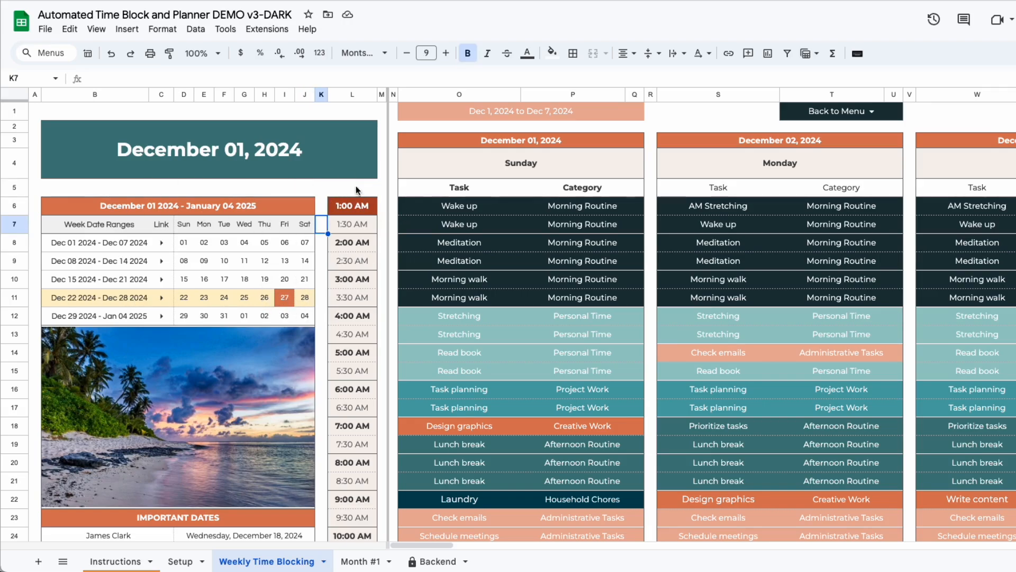
Set the first time slot of the Weekly Time Blocking schedule to 6:00 AM and check the time column
{"action": "left_click", "coordinate": [351, 208]}
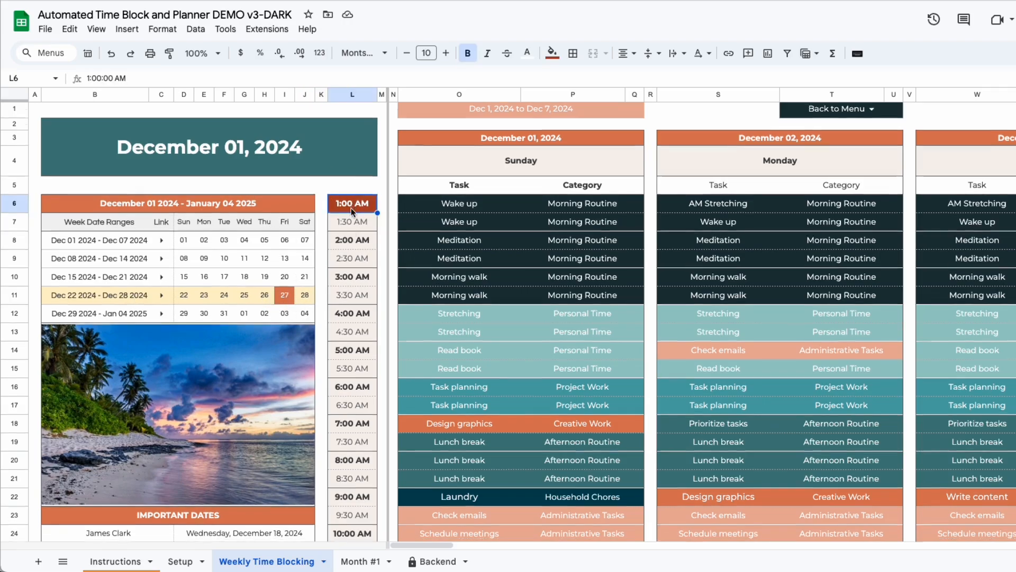
{"action": "scroll", "coordinate": [350, 207], "scroll_direction": "down", "scroll_amount": 15}
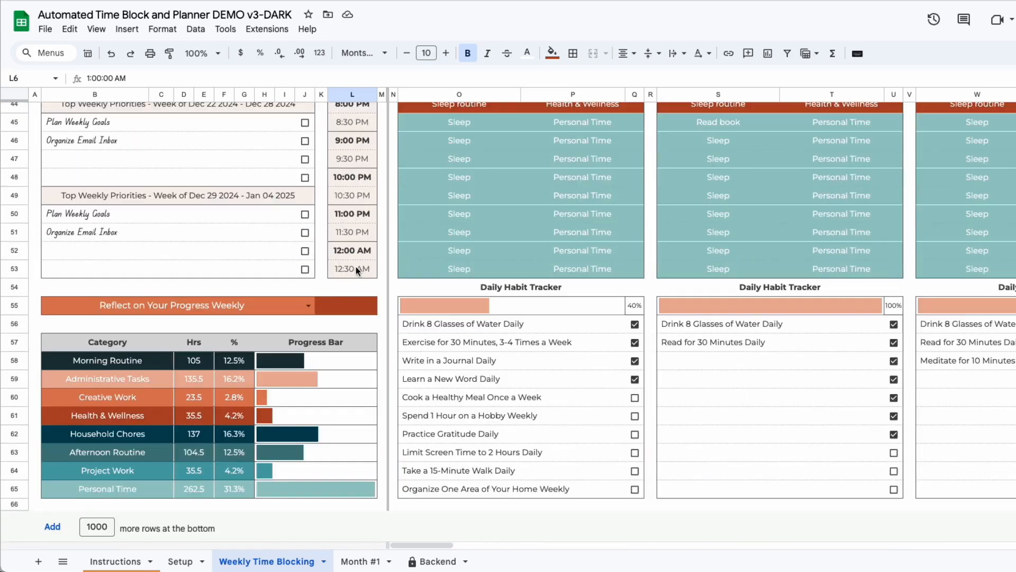
{"action": "scroll", "coordinate": [356, 266], "scroll_direction": "up", "scroll_amount": 15}
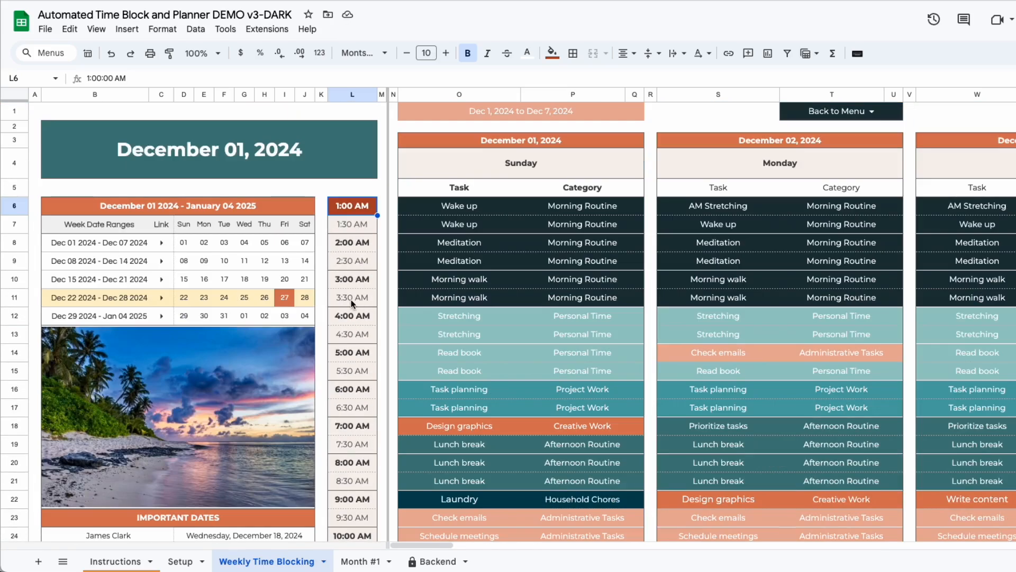
{"action": "double_click", "coordinate": [354, 205]}
{"action": "left_click", "coordinate": [353, 223]}
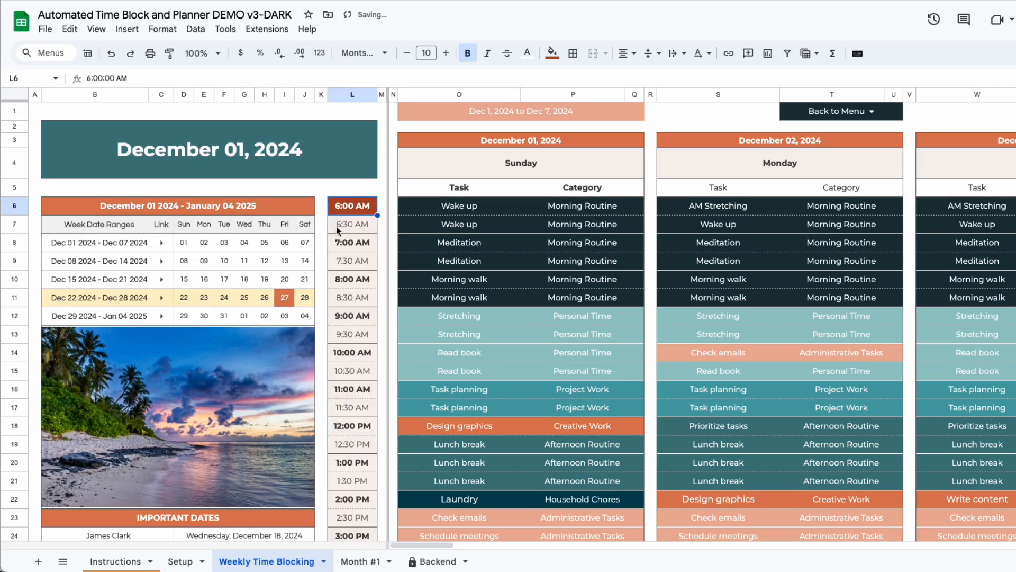
{"action": "left_click", "coordinate": [356, 189]}
{"action": "scroll", "coordinate": [357, 219], "scroll_direction": "down", "scroll_amount": 15}
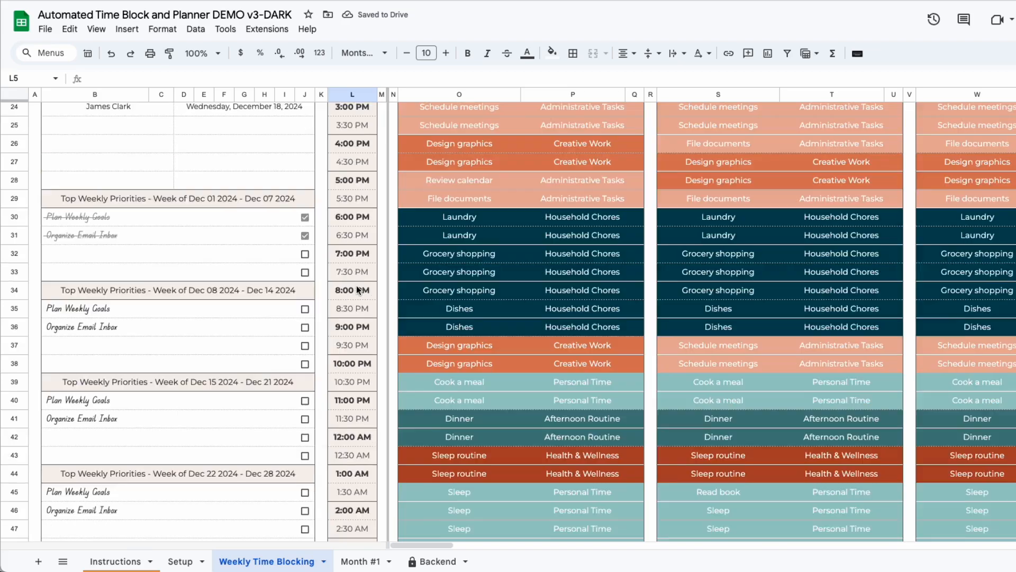
{"action": "scroll", "coordinate": [351, 269], "scroll_direction": "up", "scroll_amount": 15}
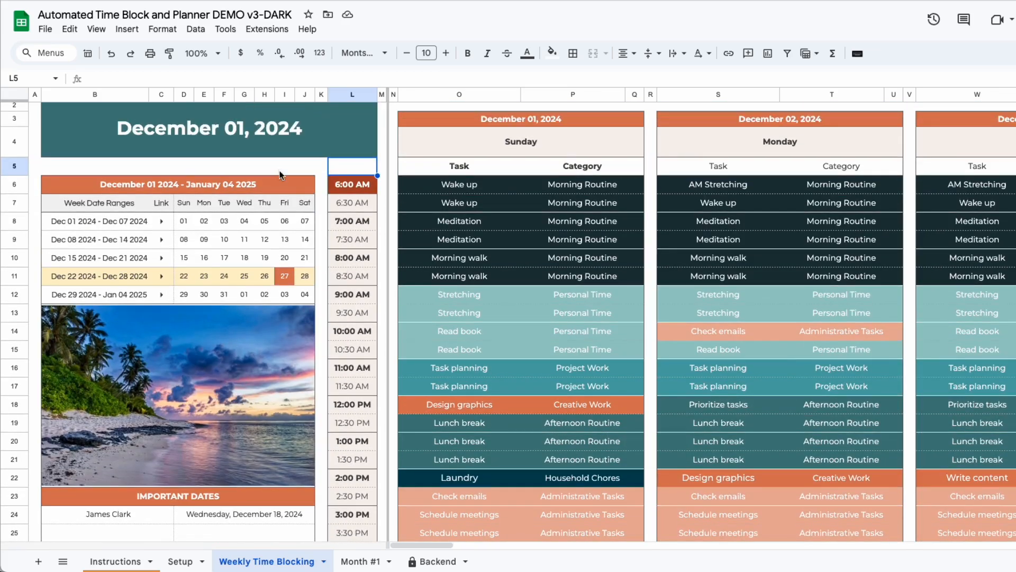
Delete the beach image from the merged cell below the week date ranges
{"action": "scroll", "coordinate": [232, 339], "scroll_direction": "down", "scroll_amount": 1}
{"action": "left_click", "coordinate": [232, 338]}
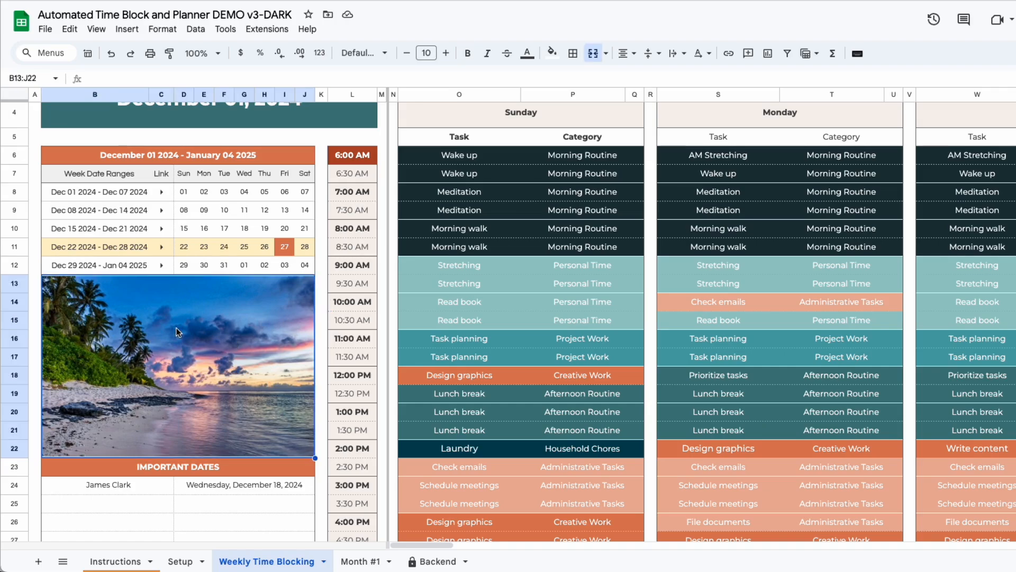
{"action": "key", "text": "Delete"}
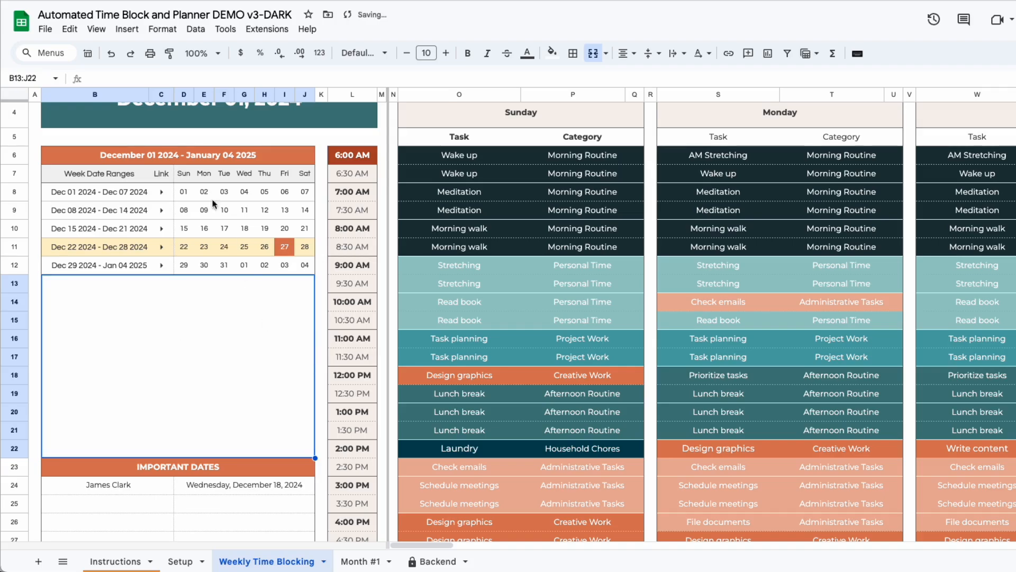
Insert an uploaded skyscraper photo into the empty merged cell above Important Dates
{"action": "left_click", "coordinate": [127, 29]}
{"action": "mouse_move", "coordinate": [222, 208]}
{"action": "left_click", "coordinate": [353, 218]}
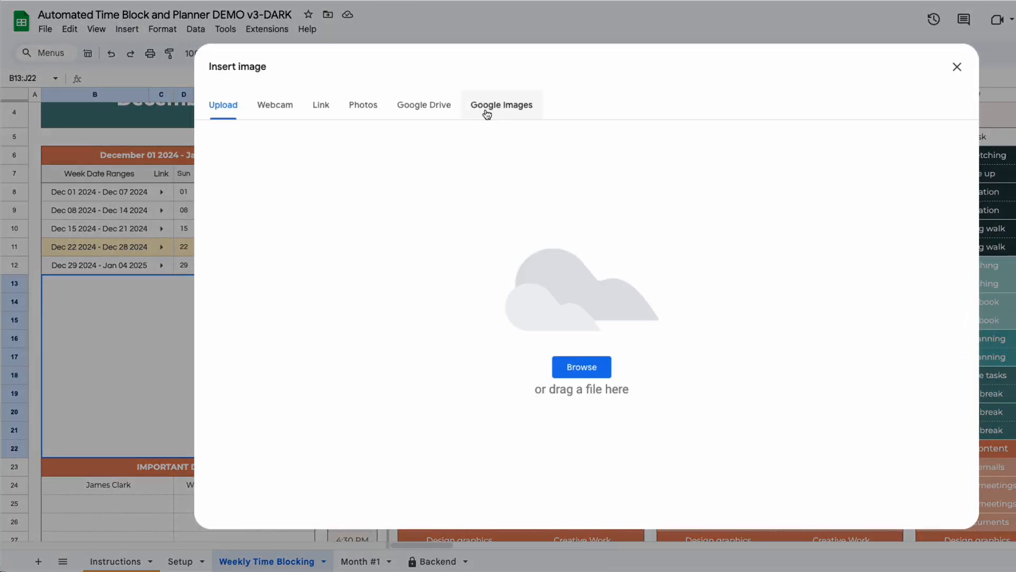
{"action": "left_click", "coordinate": [487, 114]}
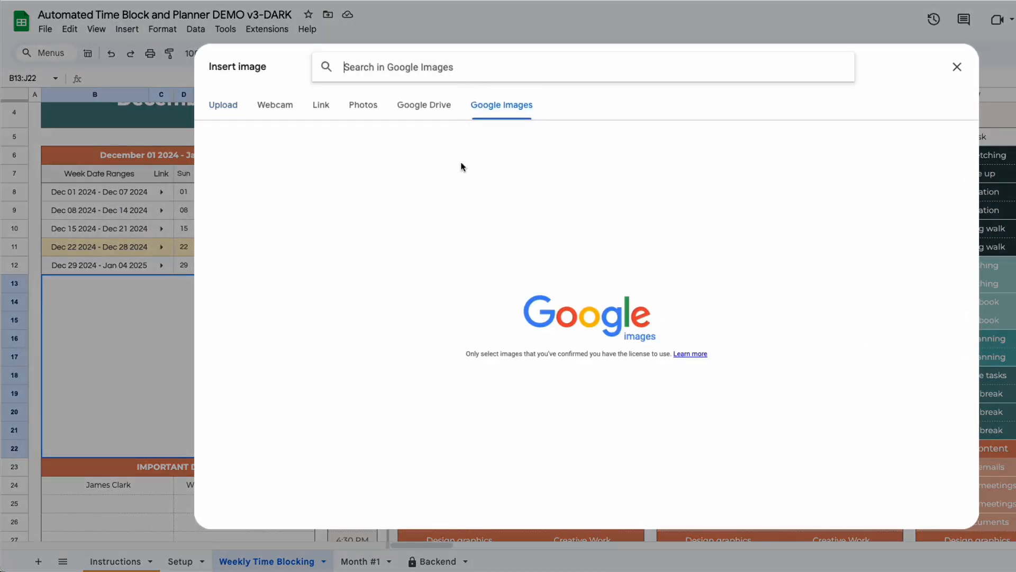
{"action": "left_click", "coordinate": [222, 118]}
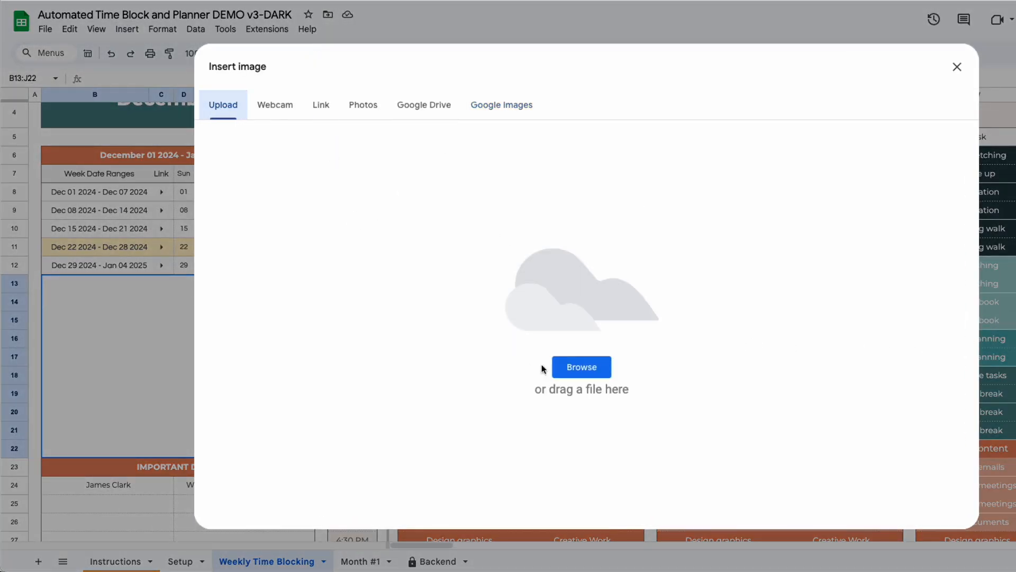
{"action": "left_click", "coordinate": [587, 367]}
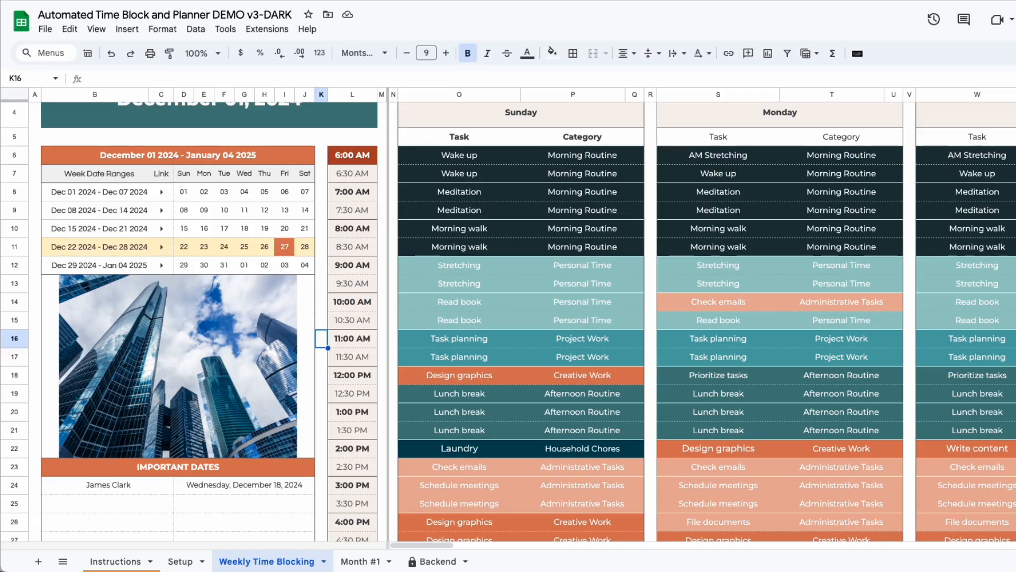
Examine the planner's Important Dates section and its source list on the Setup sheet
{"action": "scroll", "coordinate": [270, 387], "scroll_direction": "down", "scroll_amount": 3}
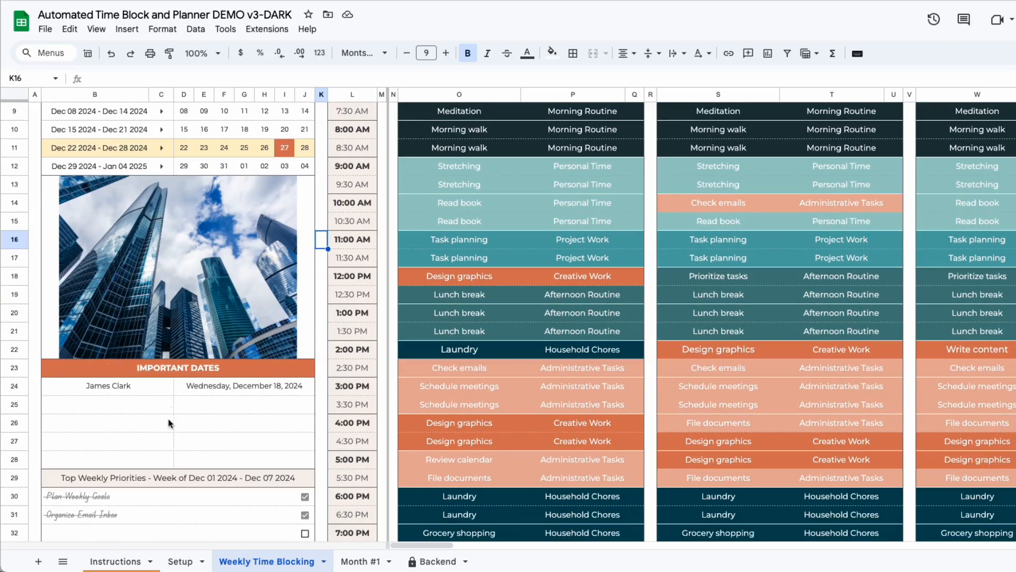
{"action": "left_click", "coordinate": [177, 560]}
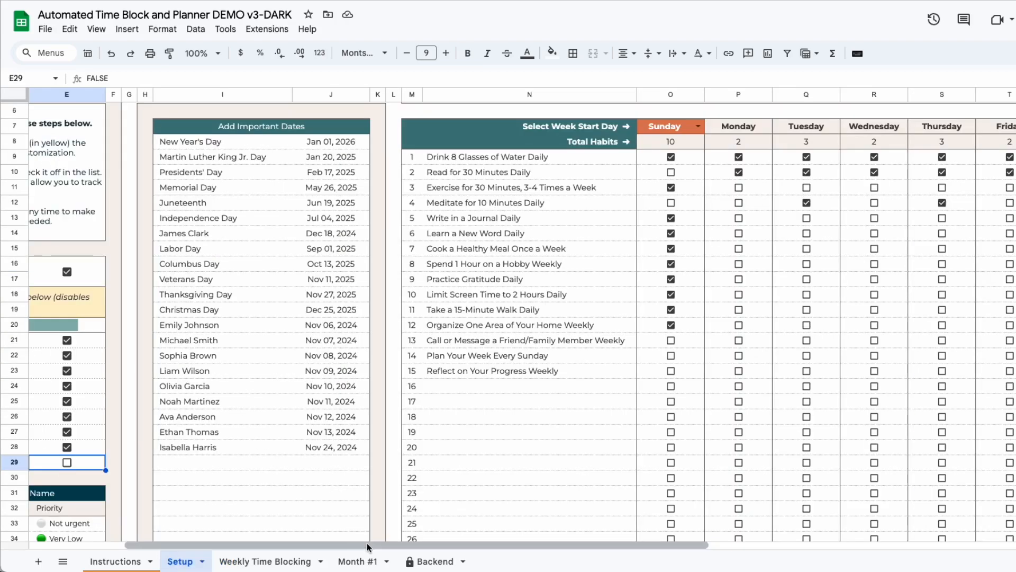
{"action": "left_click", "coordinate": [266, 561]}
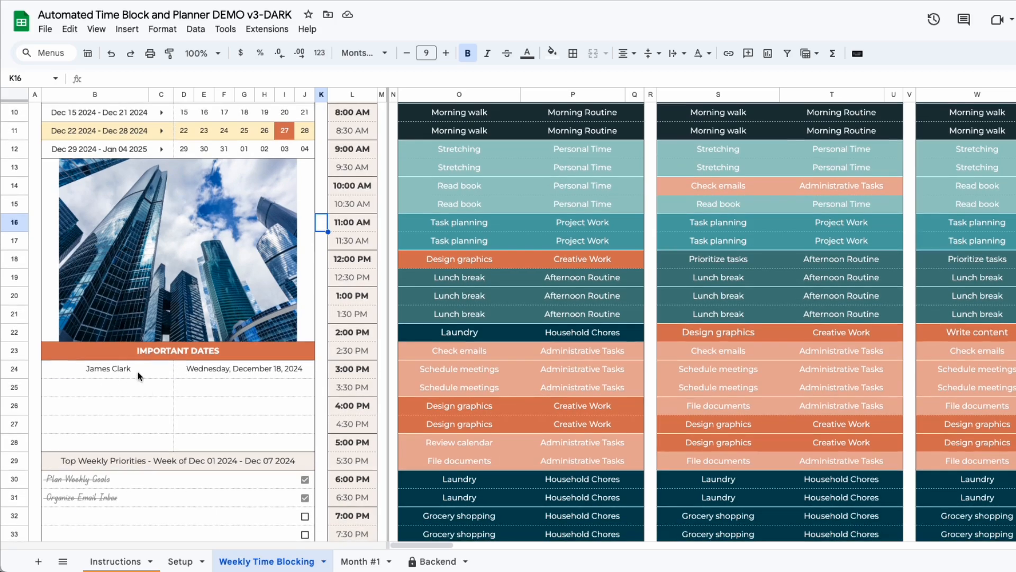
{"action": "scroll", "coordinate": [218, 207], "scroll_direction": "up", "scroll_amount": 3}
{"action": "scroll", "coordinate": [236, 166], "scroll_direction": "down", "scroll_amount": 2}
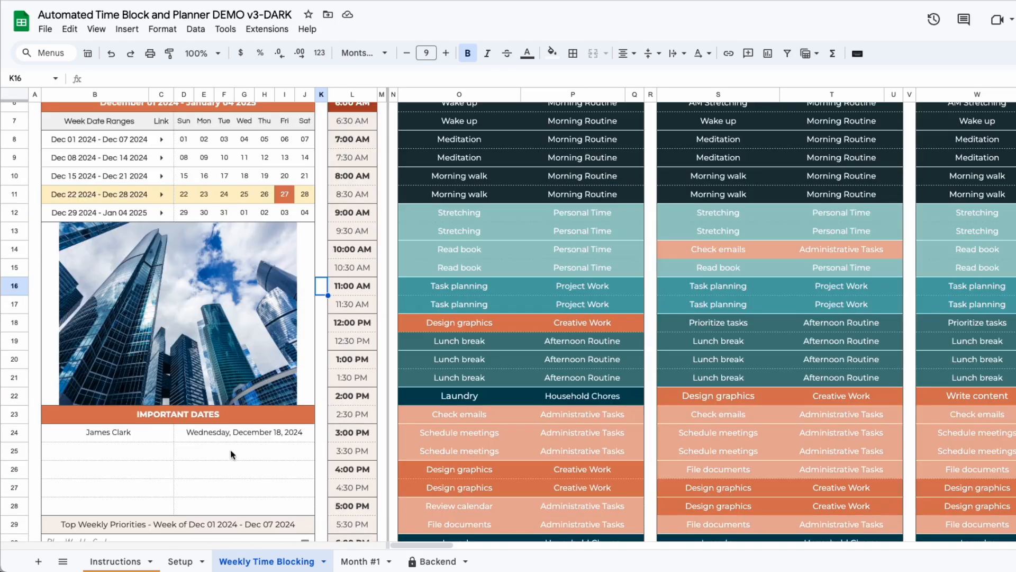
{"action": "scroll", "coordinate": [252, 434], "scroll_direction": "up", "scroll_amount": 2}
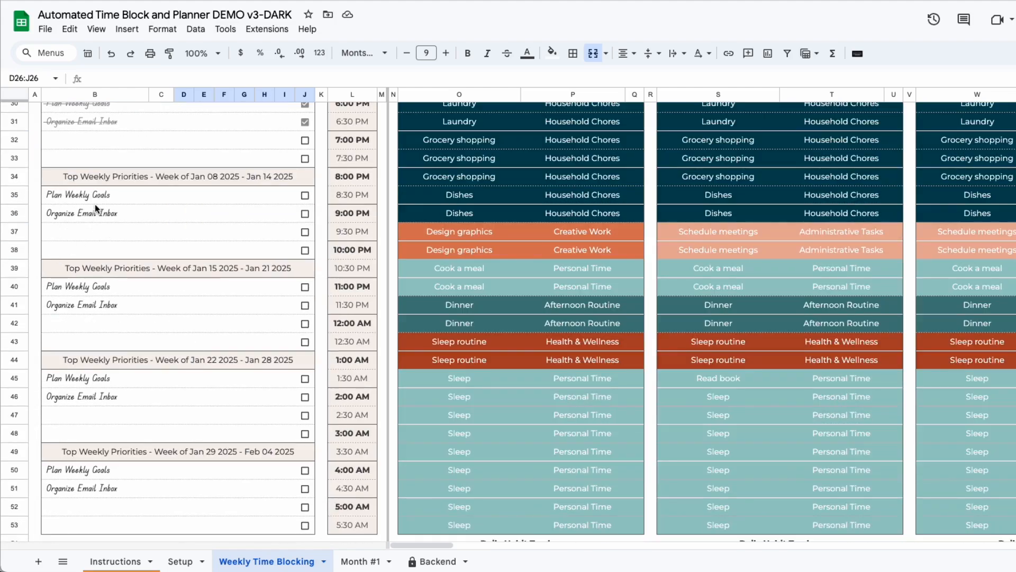
Clear the Plan Weekly Goals and Organize Email Inbox entries from the priorities for the week of Jan 08 to Jan 14, 2025
{"action": "left_click", "coordinate": [95, 194]}
{"action": "left_click", "coordinate": [105, 210]}
{"action": "left_click", "coordinate": [109, 199]}
{"action": "left_click_drag", "start_coordinate": [111, 205], "coordinate": [112, 211]}
{"action": "key", "text": "Delete"}
{"action": "left_click", "coordinate": [96, 228]}
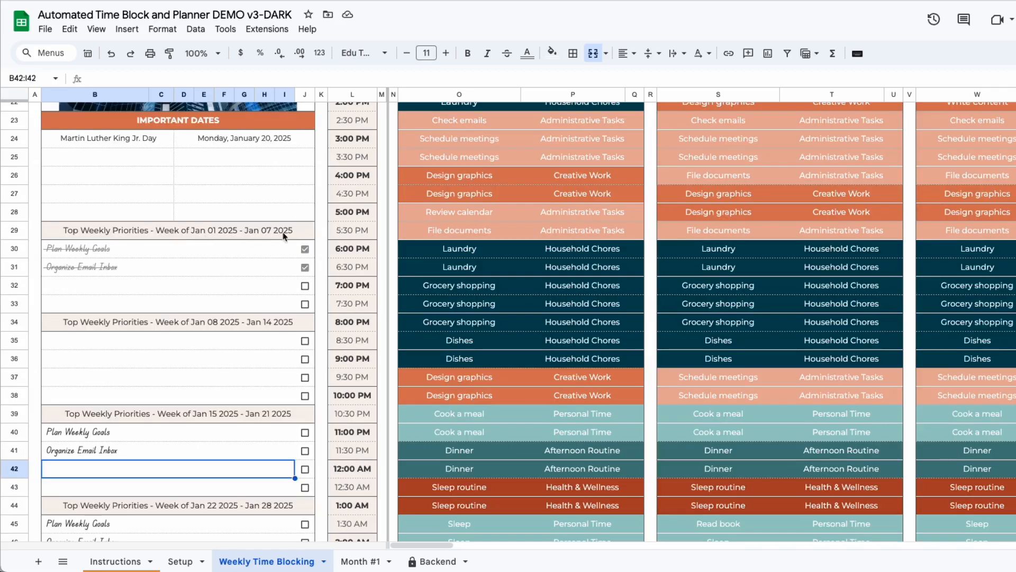
Tick the first priority checkbox for the week of Jan 08 to Jan 14, 2025
{"action": "scroll", "coordinate": [237, 317], "scroll_direction": "down", "scroll_amount": 2}
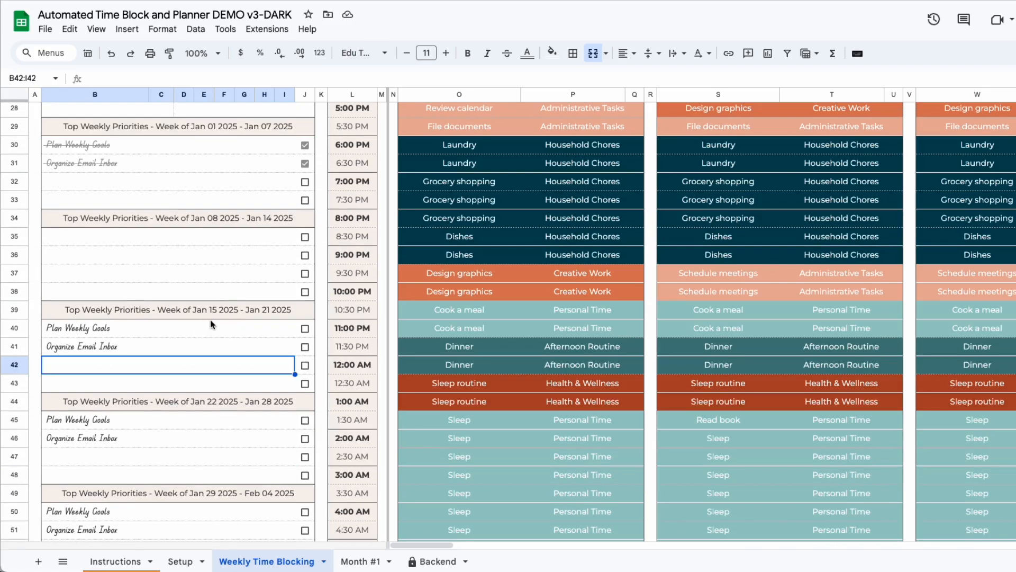
{"action": "scroll", "coordinate": [211, 325], "scroll_direction": "down", "scroll_amount": 2}
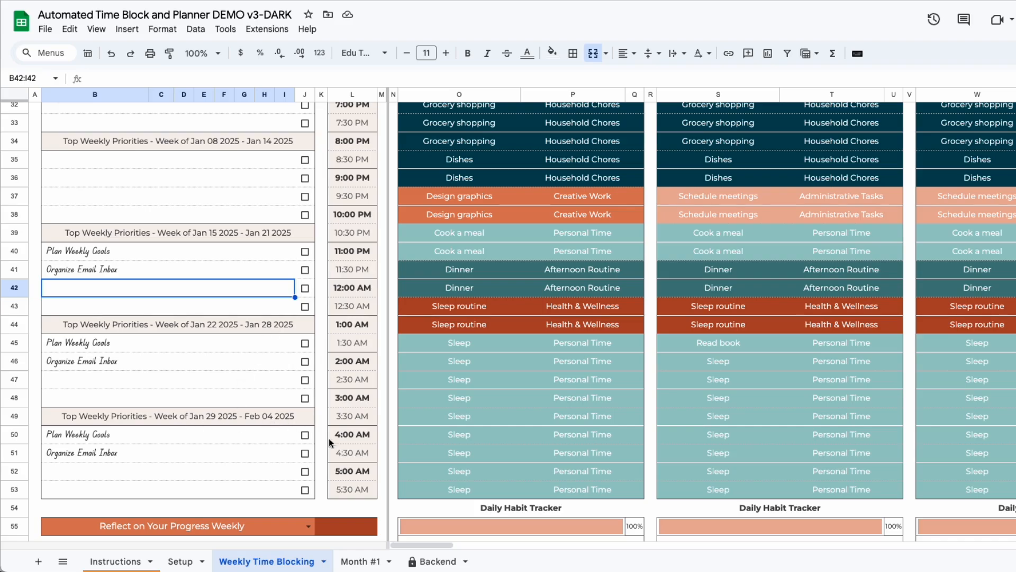
{"action": "scroll", "coordinate": [231, 427], "scroll_direction": "down", "scroll_amount": 2}
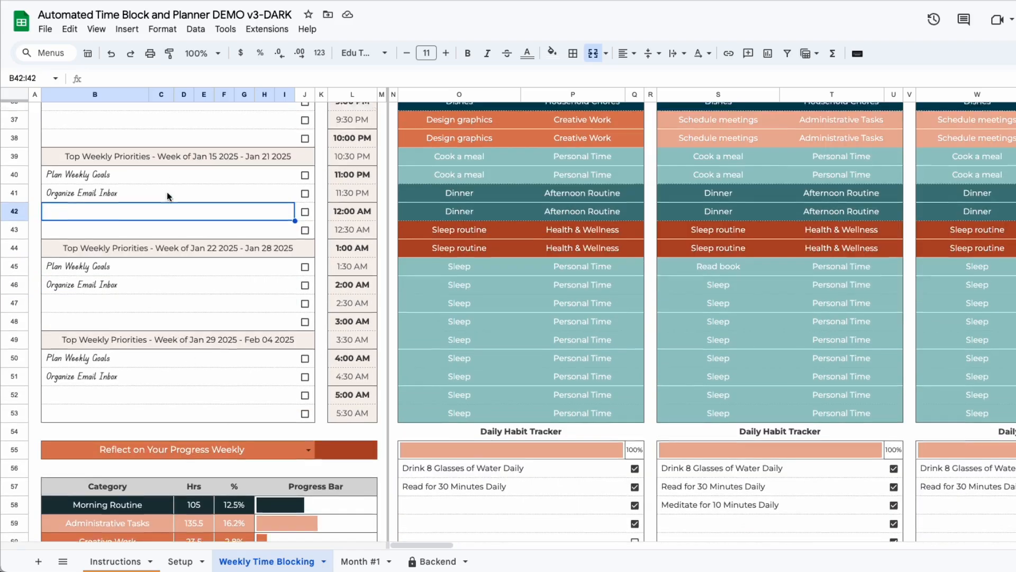
{"action": "scroll", "coordinate": [166, 192], "scroll_direction": "up", "scroll_amount": 3}
{"action": "left_click", "coordinate": [146, 161]}
{"action": "left_click", "coordinate": [147, 183]}
{"action": "left_click", "coordinate": [305, 175]}
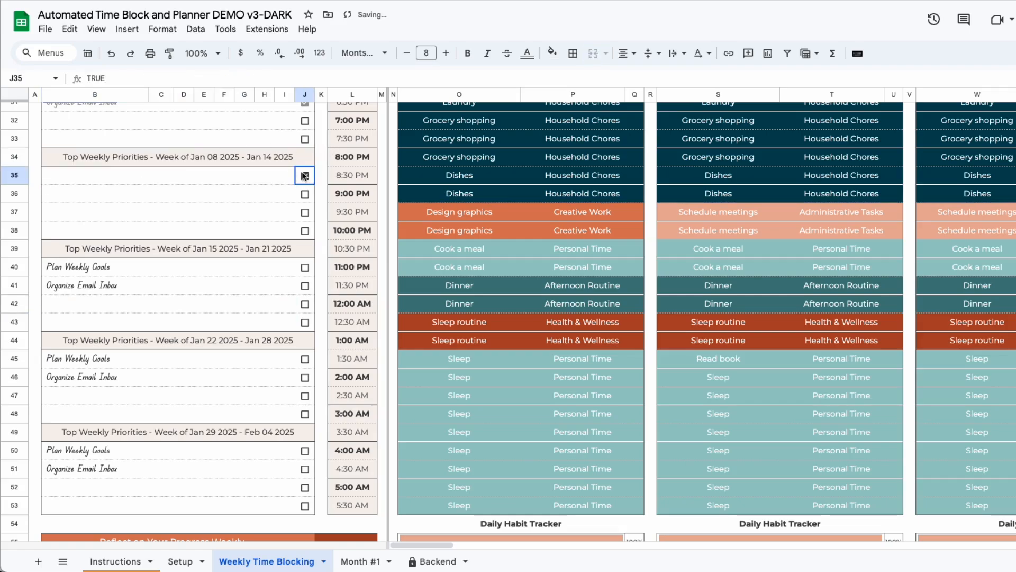
Review the category hours, percentages and progress bars at the end of the Weekly Time Blocking sheet
{"action": "scroll", "coordinate": [292, 335], "scroll_direction": "down", "scroll_amount": 5}
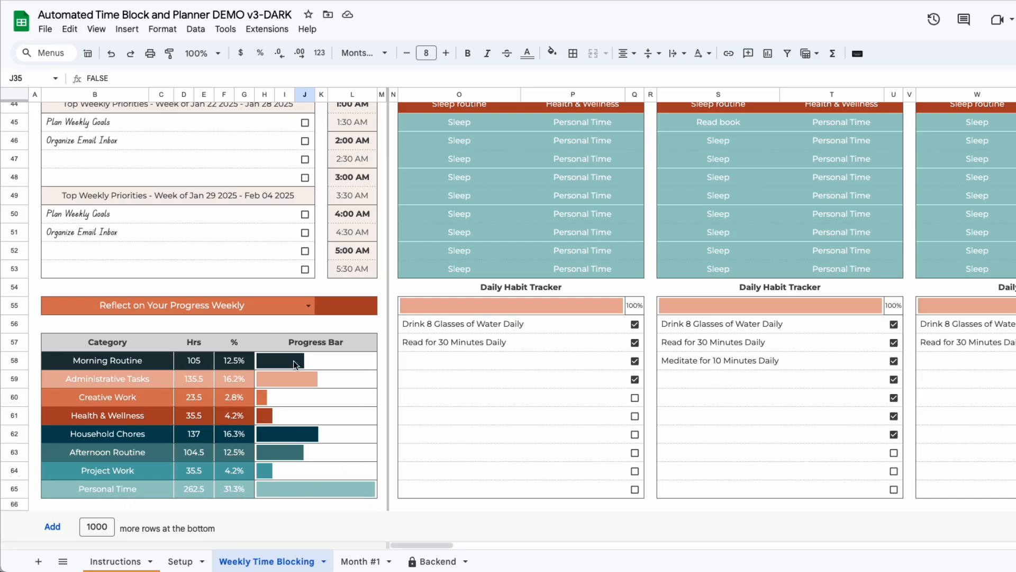
{"action": "scroll", "coordinate": [494, 405], "scroll_direction": "up", "scroll_amount": 8}
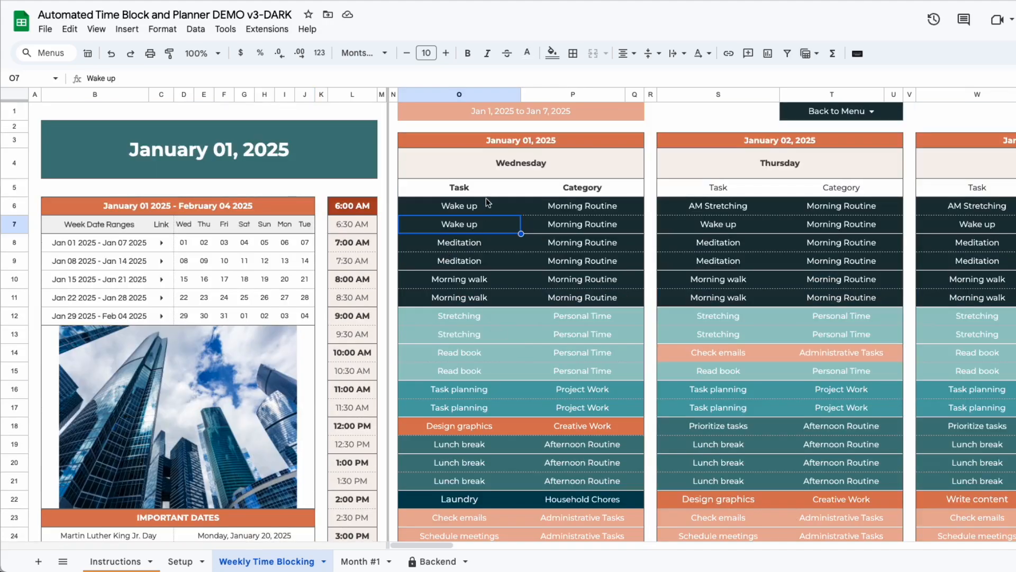
Clear every task entry from 6:00 AM to 5:30 AM in the January 01, 2025 schedule
{"action": "left_click", "coordinate": [510, 285]}
{"action": "left_click_drag", "start_coordinate": [484, 204], "coordinate": [474, 510]}
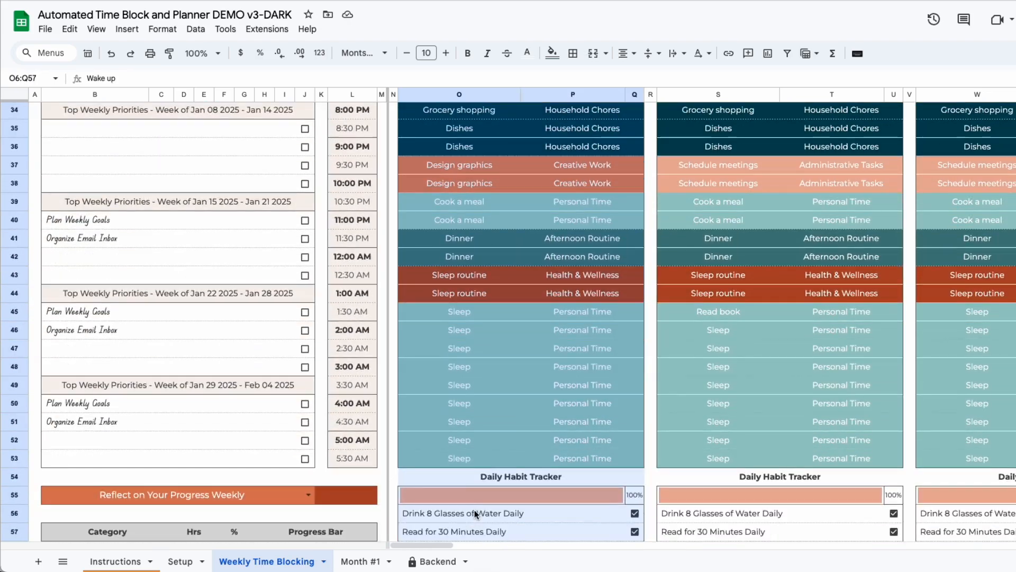
{"action": "key", "text": "Delete"}
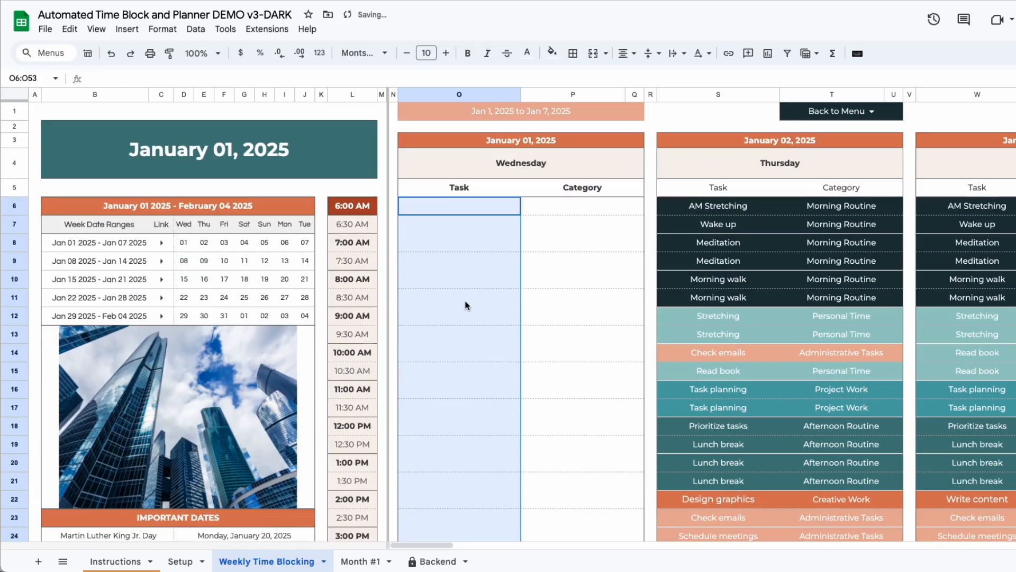
{"action": "left_click", "coordinate": [466, 285]}
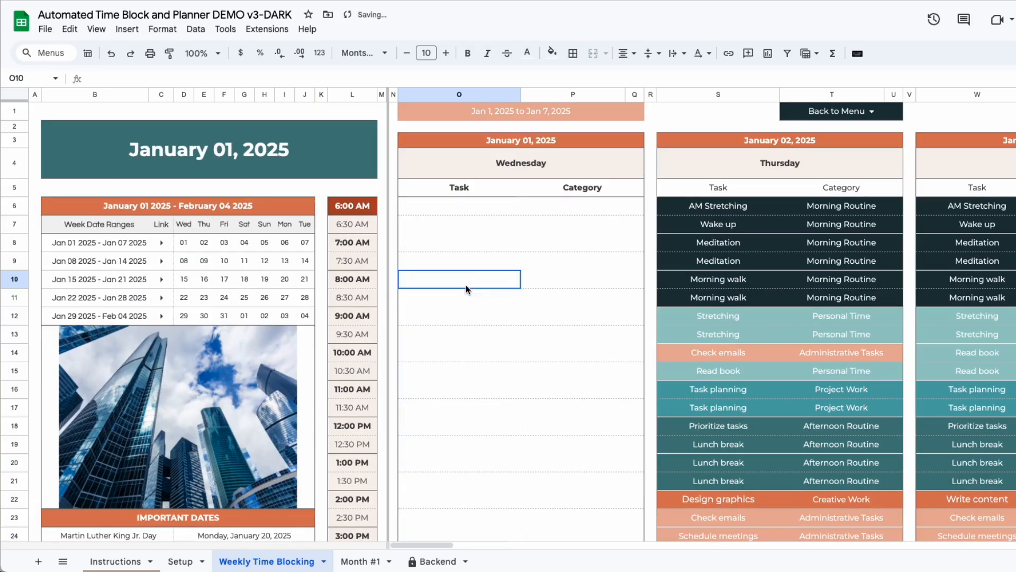
Examine the category formulas of January 01 and the category task lists on the Setup sheet they draw from
{"action": "left_click", "coordinate": [577, 210]}
{"action": "left_click", "coordinate": [576, 272]}
{"action": "left_click", "coordinate": [569, 208]}
{"action": "left_click", "coordinate": [571, 225]}
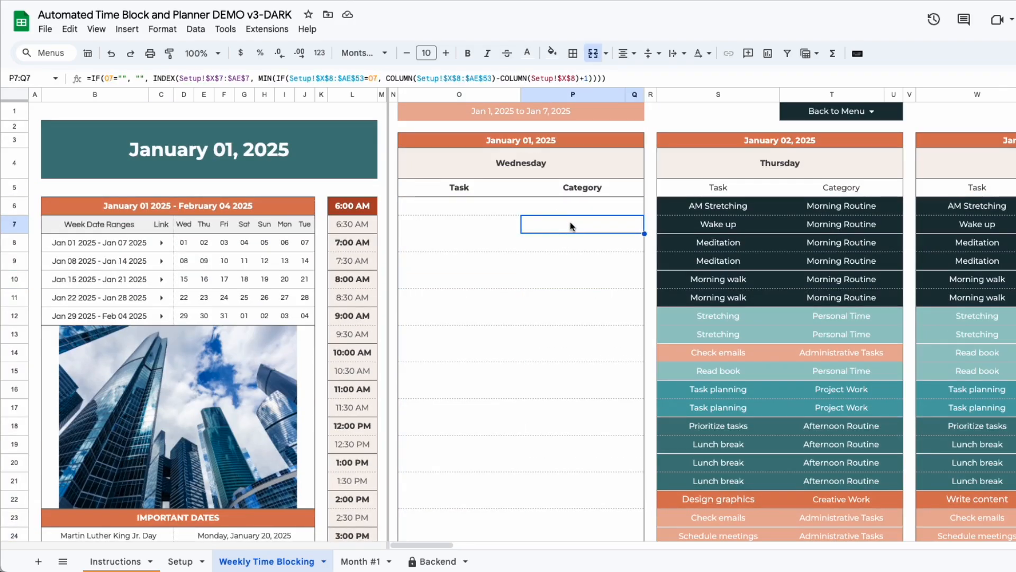
{"action": "left_click", "coordinate": [460, 206]}
{"action": "left_click", "coordinate": [181, 561]}
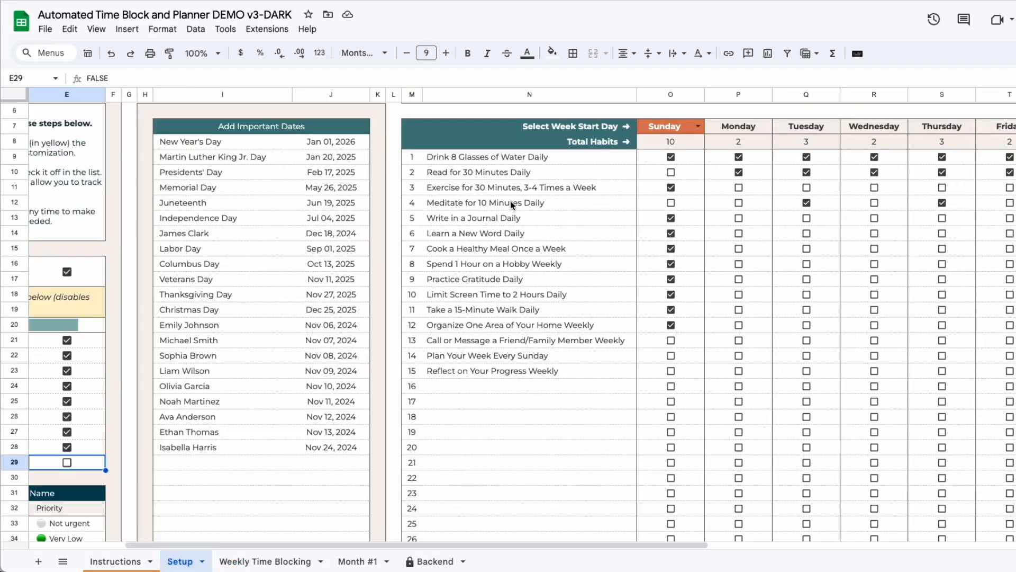
{"action": "left_click_drag", "start_coordinate": [372, 545], "coordinate": [788, 540]}
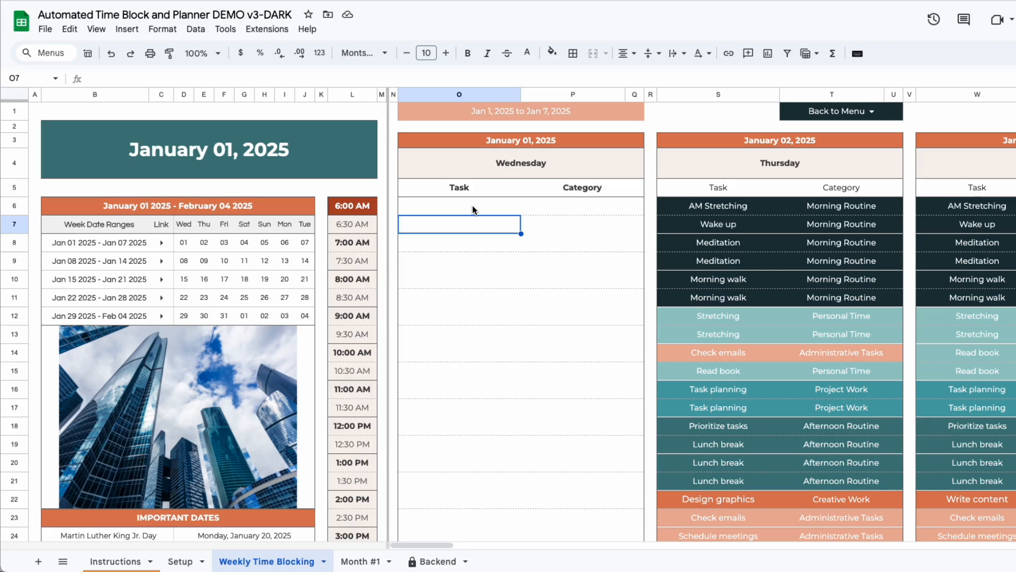
{"action": "left_click", "coordinate": [180, 562]}
{"action": "left_click", "coordinate": [434, 168]}
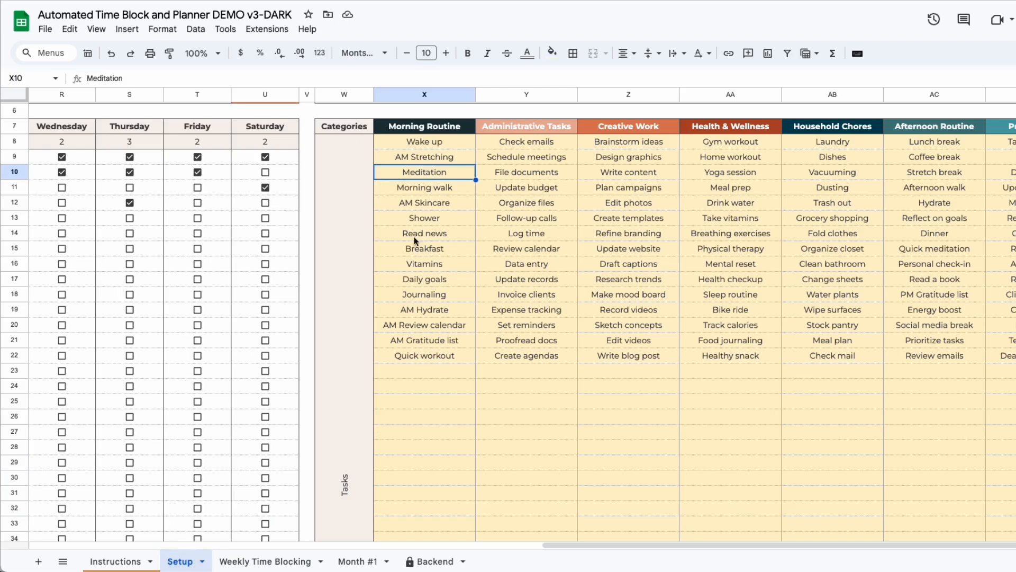
{"action": "left_click", "coordinate": [265, 562]}
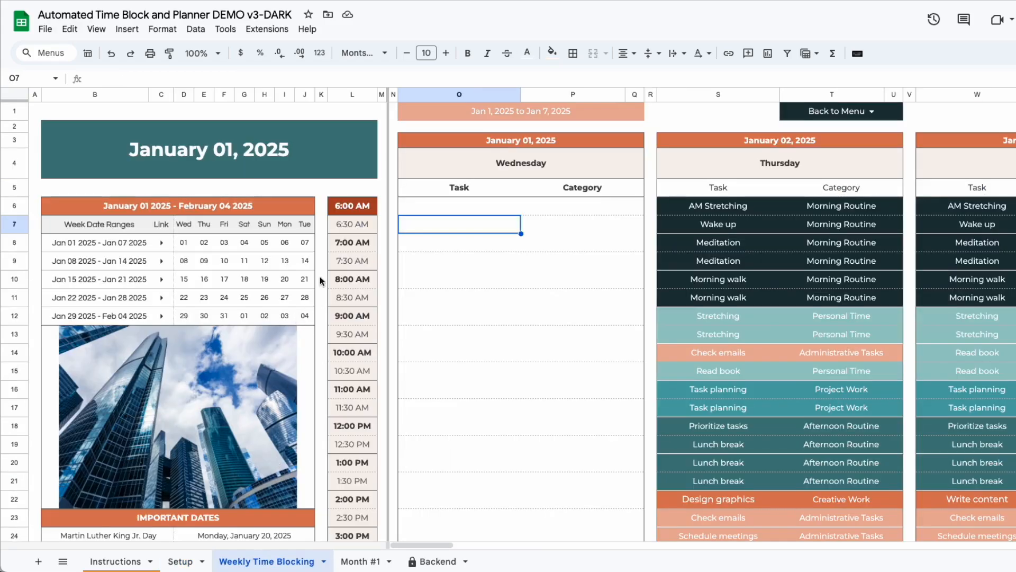
Set the 6:00 AM task of January 01, 2025 to Wake up
{"action": "double_click", "coordinate": [437, 212]}
{"action": "type", "text": "wa"}
{"action": "left_click", "coordinate": [447, 223]}
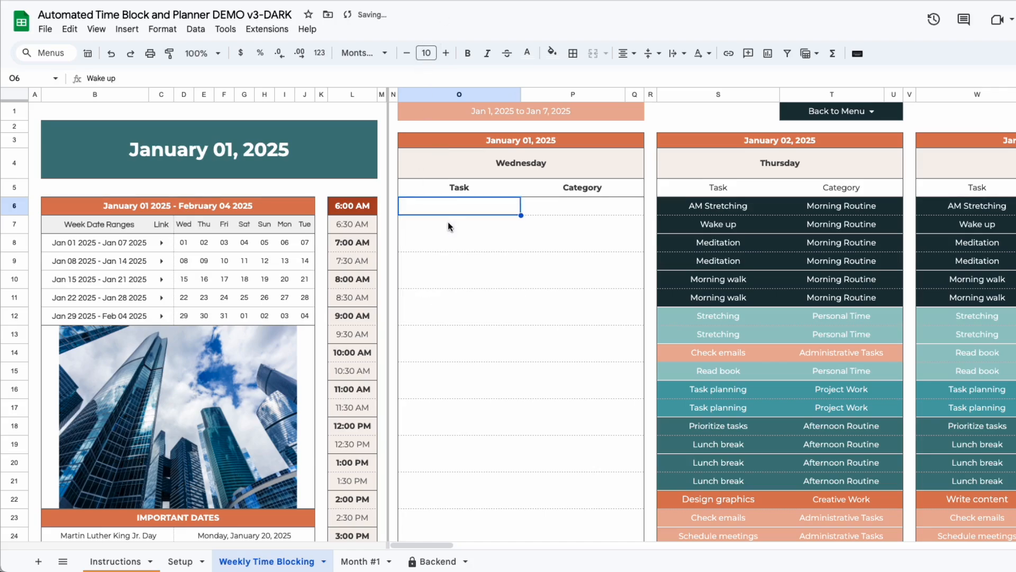
Set the 6:30 AM task of January 01 to AM Skincare, chosen from the suggestions matching "am"
{"action": "left_click", "coordinate": [475, 224]}
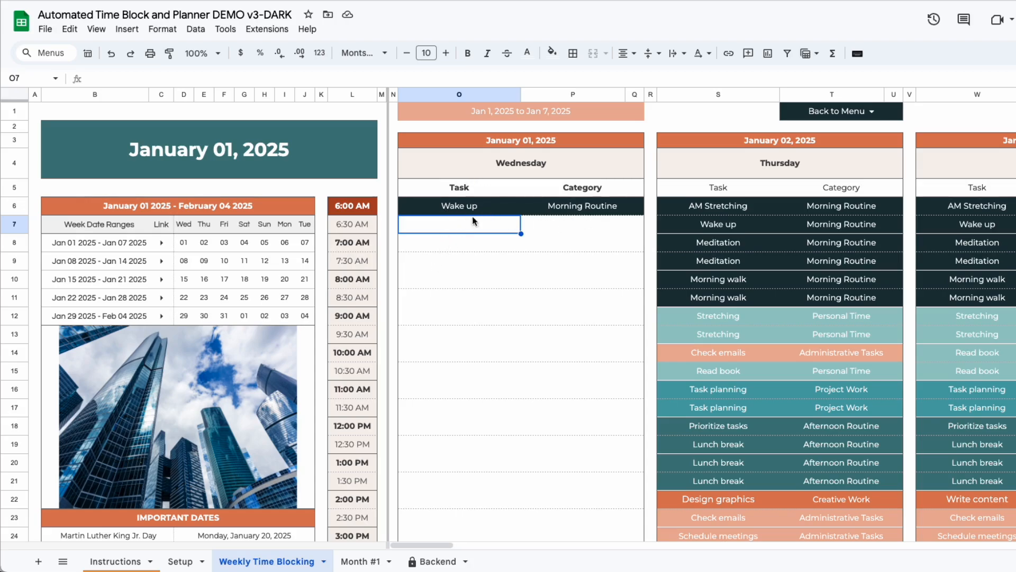
{"action": "double_click", "coordinate": [458, 231]}
{"action": "scroll", "coordinate": [450, 265], "scroll_direction": "down", "scroll_amount": 3}
{"action": "scroll", "coordinate": [450, 289], "scroll_direction": "down", "scroll_amount": 3}
{"action": "left_click", "coordinate": [463, 227]}
{"action": "type", "text": "am"}
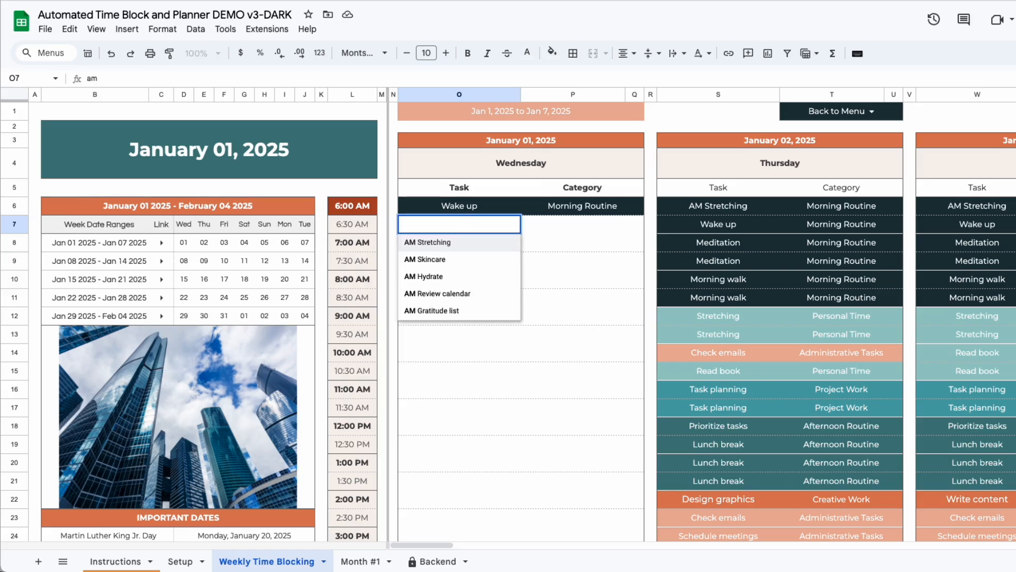
{"action": "left_click", "coordinate": [422, 259]}
Set the 7:00 AM task of January 01 to Stretching, chosen from the suggestions matching "stretch"
{"action": "left_click", "coordinate": [446, 247]}
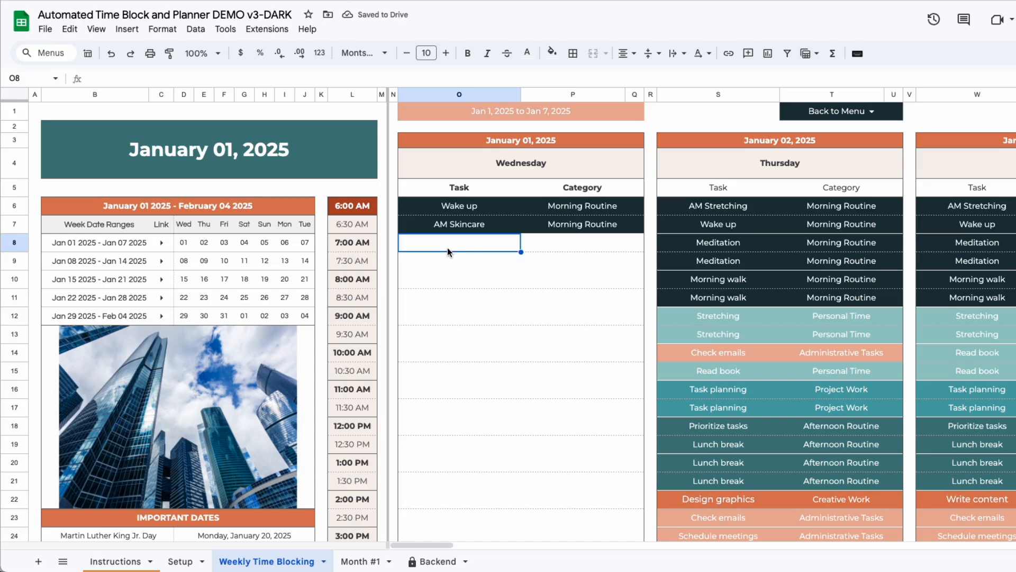
{"action": "type", "text": "stretch"}
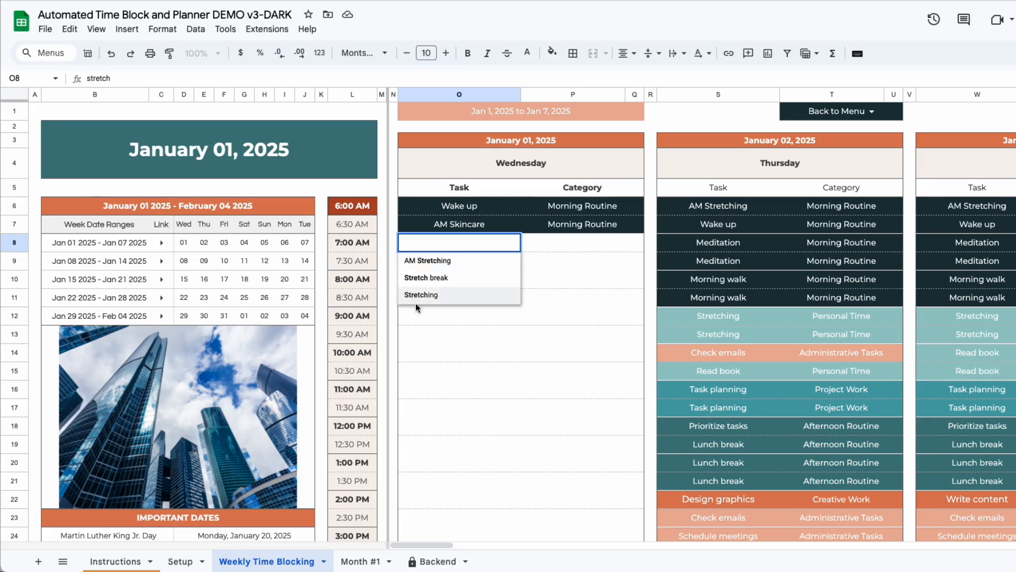
{"action": "left_click", "coordinate": [422, 295]}
{"action": "left_click", "coordinate": [443, 370]}
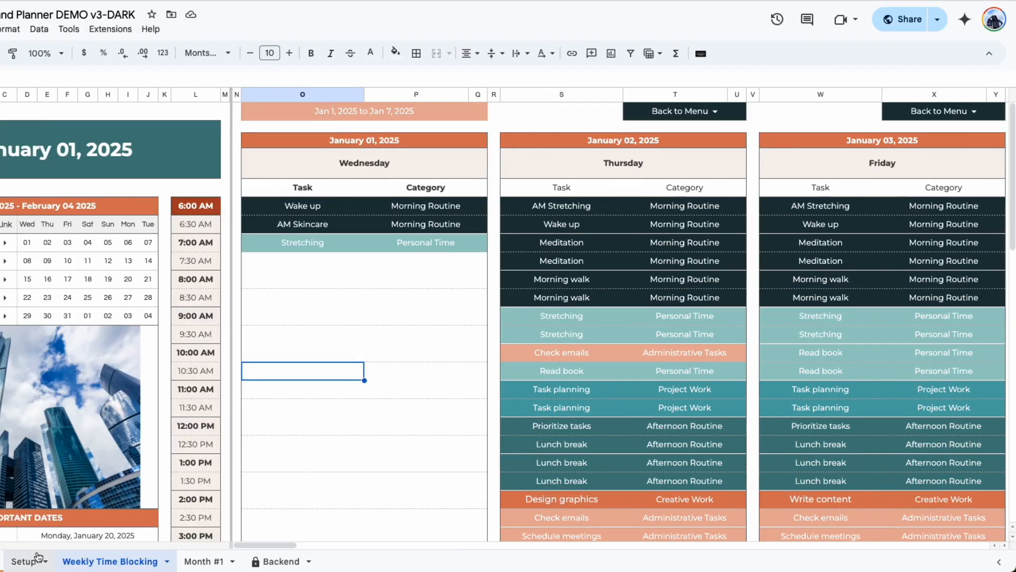
Move the Stretching task from Personal Time to the end of the Health & Wellness list on the Setup sheet, and return to Weekly Time Blocking
{"action": "left_click", "coordinate": [29, 561]}
{"action": "left_click", "coordinate": [275, 447]}
{"action": "double_click", "coordinate": [941, 311]}
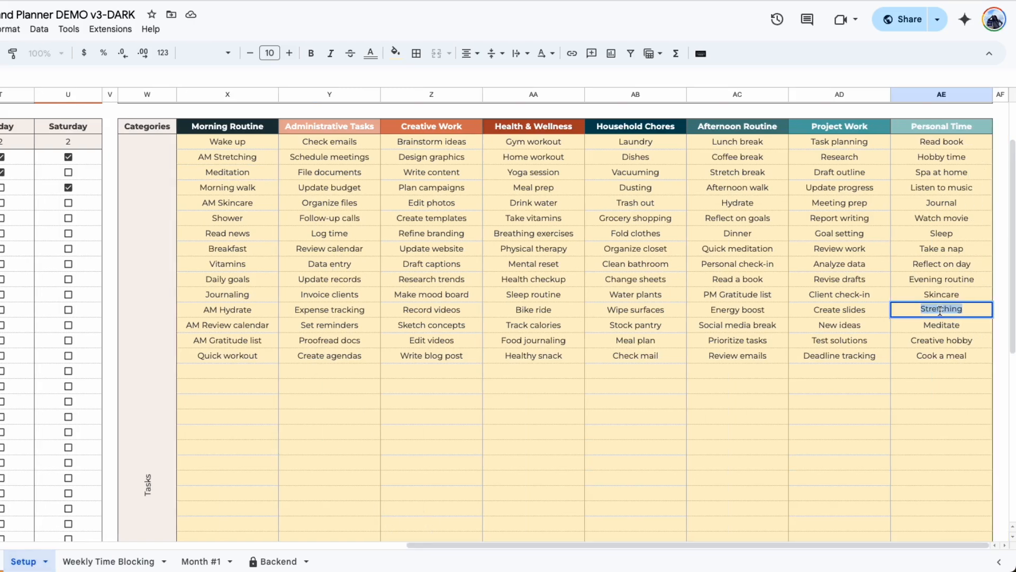
{"action": "key", "text": "BackSpace"}
{"action": "left_click", "coordinate": [593, 401]}
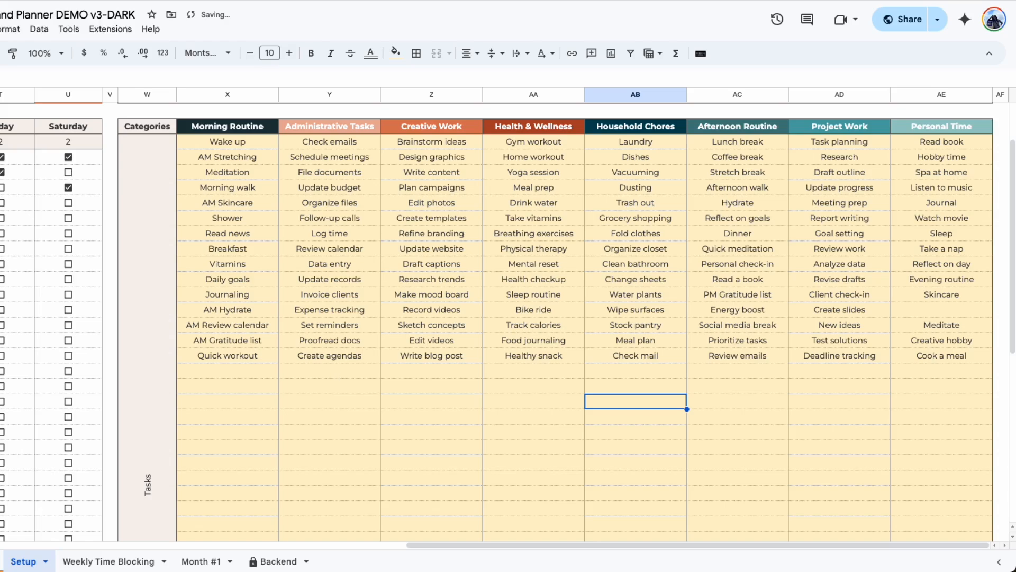
{"action": "double_click", "coordinate": [546, 370]}
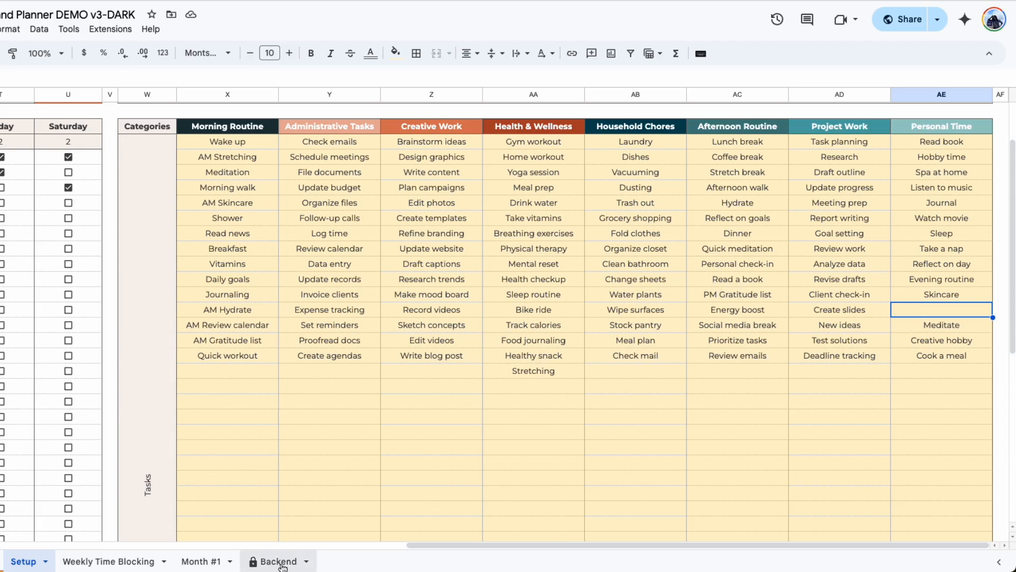
{"action": "left_click", "coordinate": [126, 562]}
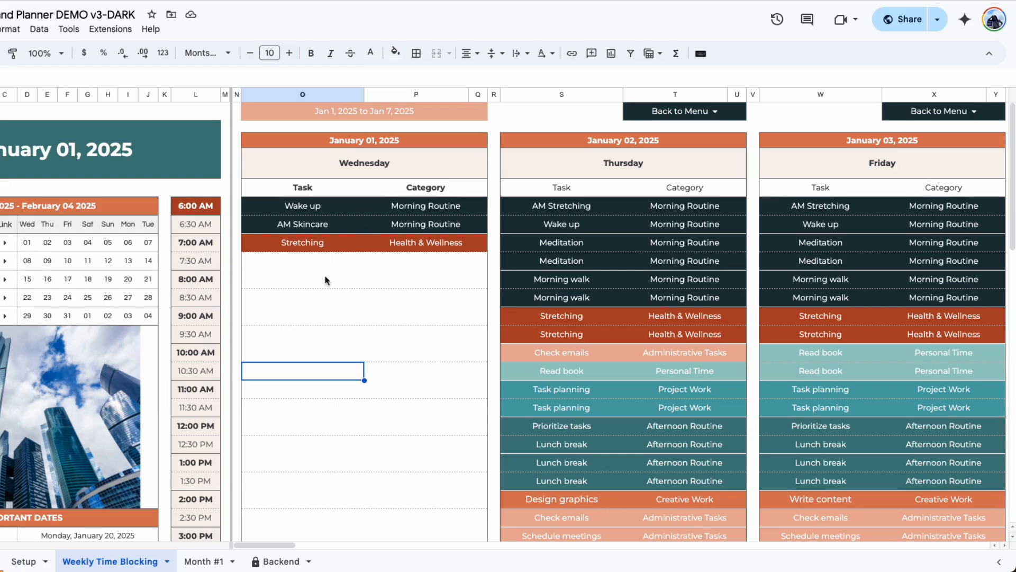
Set the January 01 tasks to Lunch break at 7:30 AM and Design graphics at 8:00 AM
{"action": "left_click", "coordinate": [300, 290]}
{"action": "double_click", "coordinate": [293, 263]}
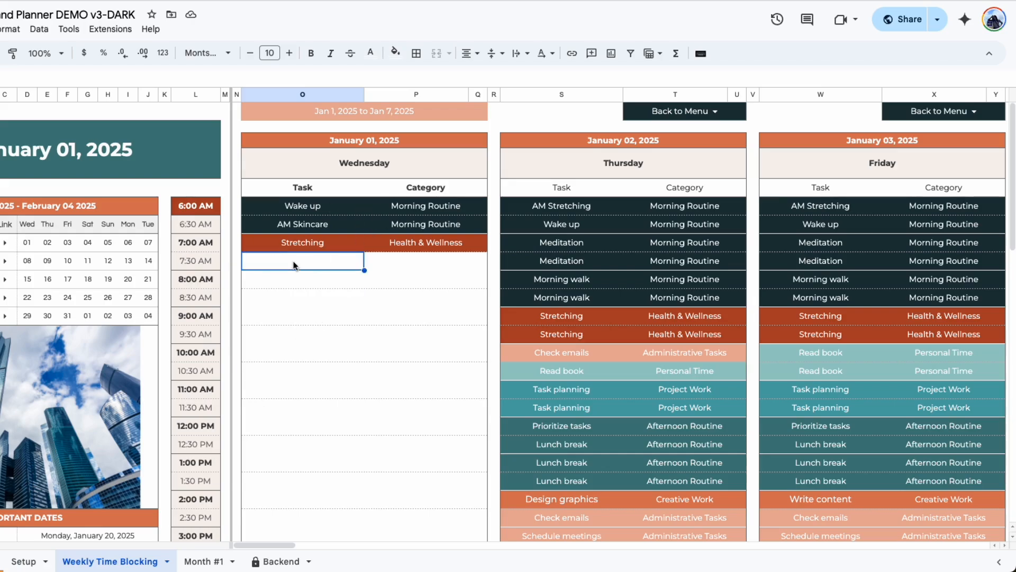
{"action": "left_click", "coordinate": [303, 361]}
{"action": "left_click", "coordinate": [296, 280]}
{"action": "left_click", "coordinate": [297, 281]}
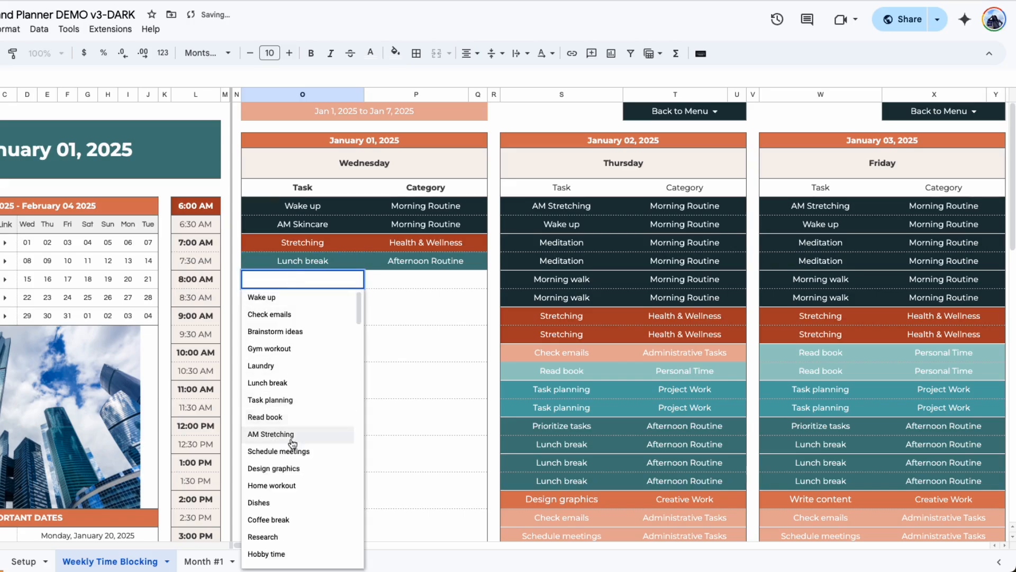
{"action": "left_click", "coordinate": [293, 466]}
Set the January 01 tasks to Design graphics at 8:30 AM and Home workout at 9:00 AM
{"action": "left_click", "coordinate": [293, 306]}
{"action": "left_click", "coordinate": [292, 306]}
{"action": "left_click", "coordinate": [286, 486]}
{"action": "left_click", "coordinate": [292, 317]}
{"action": "left_click", "coordinate": [291, 317]}
{"action": "left_click", "coordinate": [285, 522]}
Set the 9:30 AM task of January 01 to AM Stretching and copy the day's task column to January 02
{"action": "left_click", "coordinate": [291, 334]}
{"action": "left_click", "coordinate": [291, 335]}
{"action": "left_click", "coordinate": [307, 489]}
{"action": "left_click", "coordinate": [335, 465]}
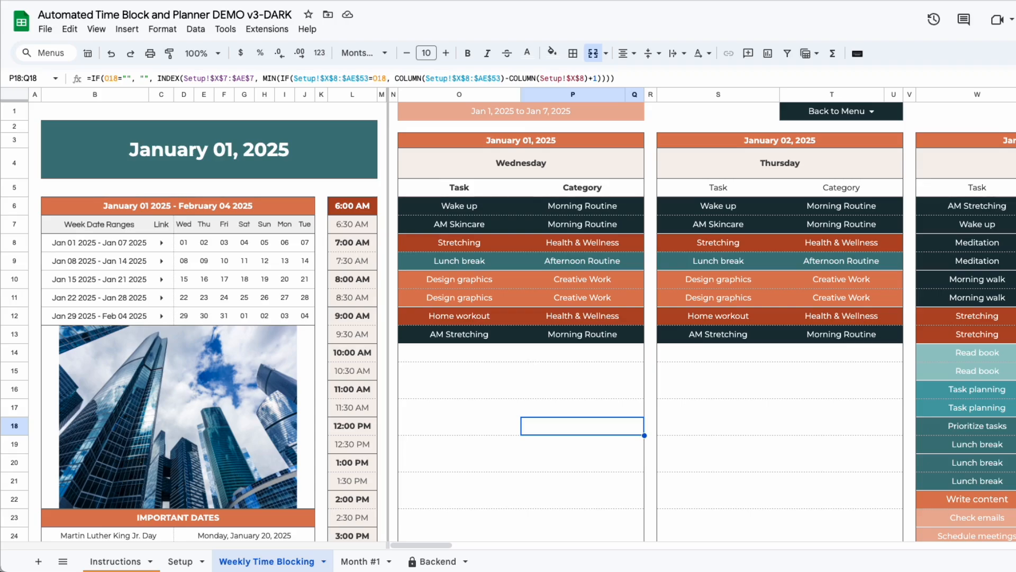
Return from the Jan 8 to Jan 14 week through its Back to Menu link and jump to the Jan 29 to Feb 4, 2025 week
{"action": "left_click", "coordinate": [364, 111]}
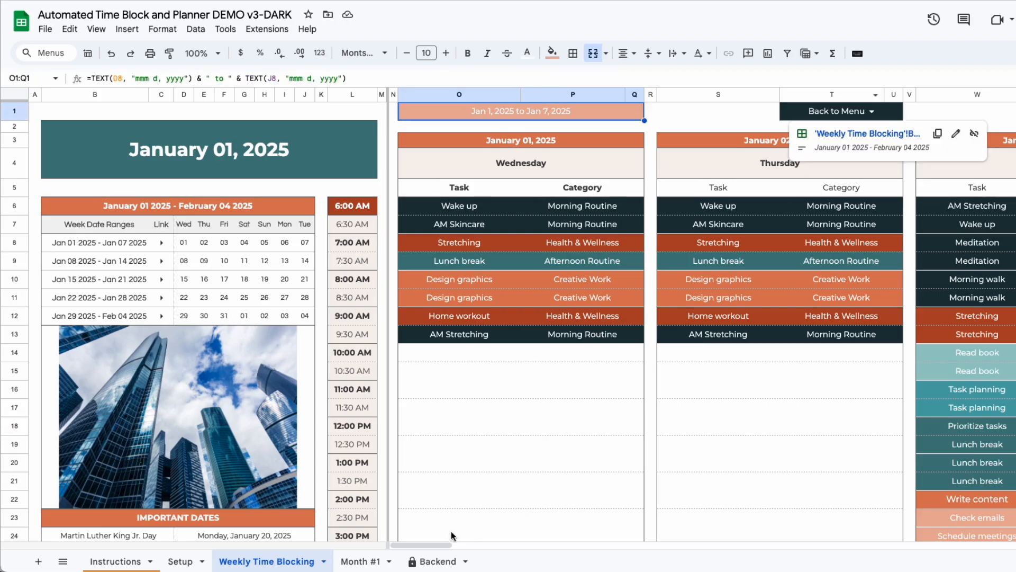
{"action": "left_click_drag", "start_coordinate": [280, 544], "coordinate": [417, 542]}
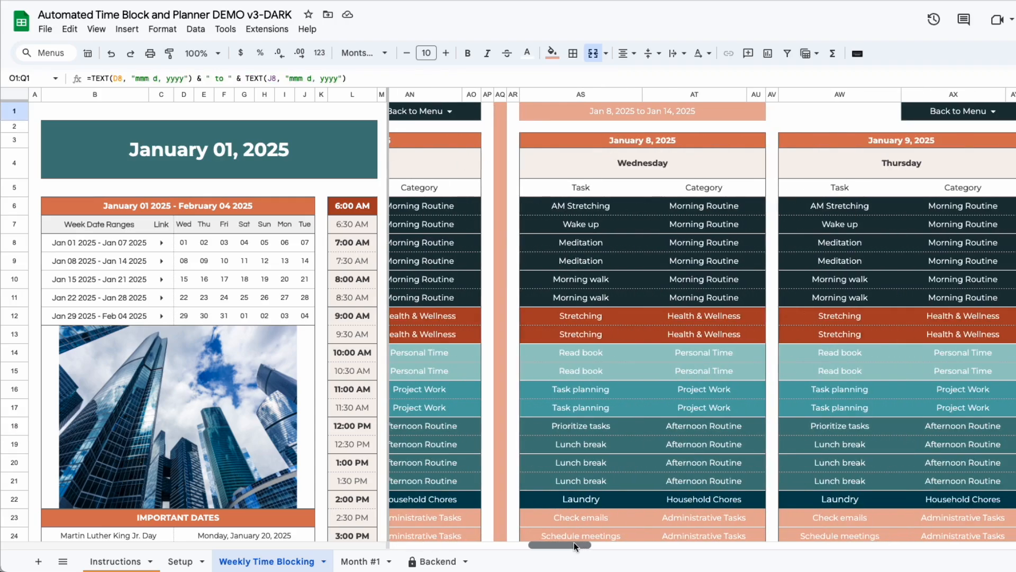
{"action": "left_click", "coordinate": [987, 114]}
{"action": "left_click", "coordinate": [973, 134]}
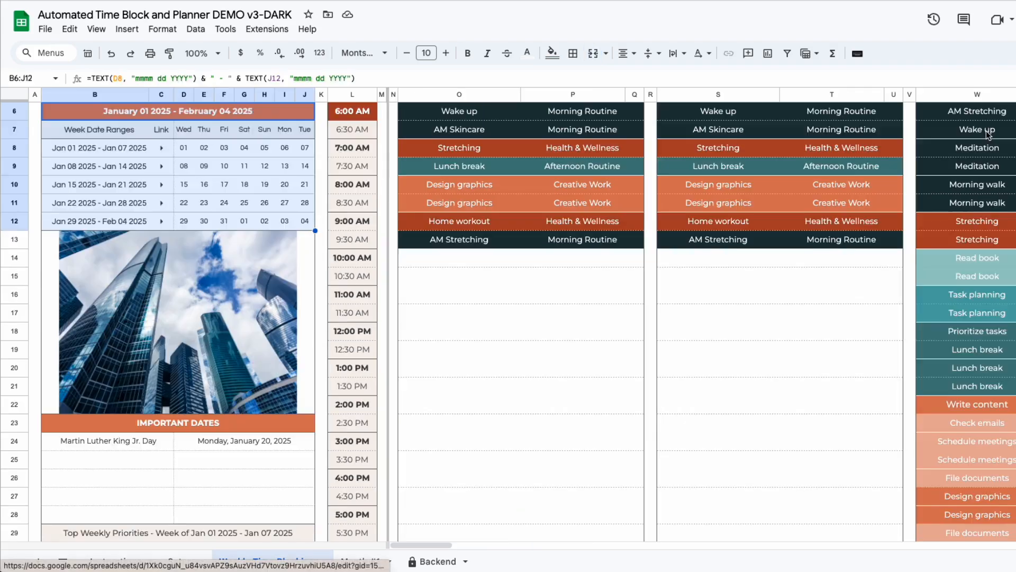
{"action": "left_click", "coordinate": [162, 226]}
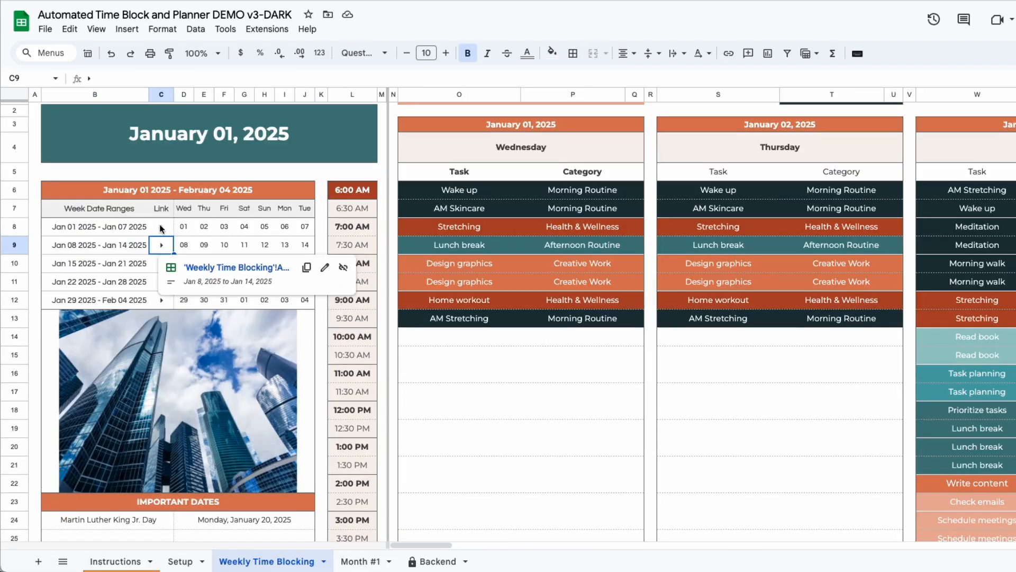
{"action": "left_click", "coordinate": [155, 304]}
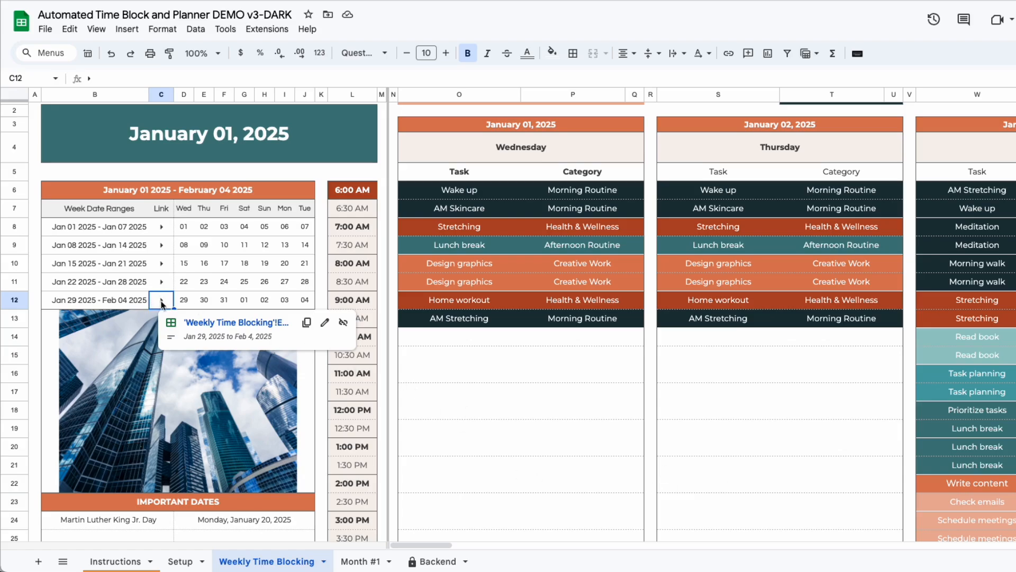
{"action": "left_click", "coordinate": [236, 323]}
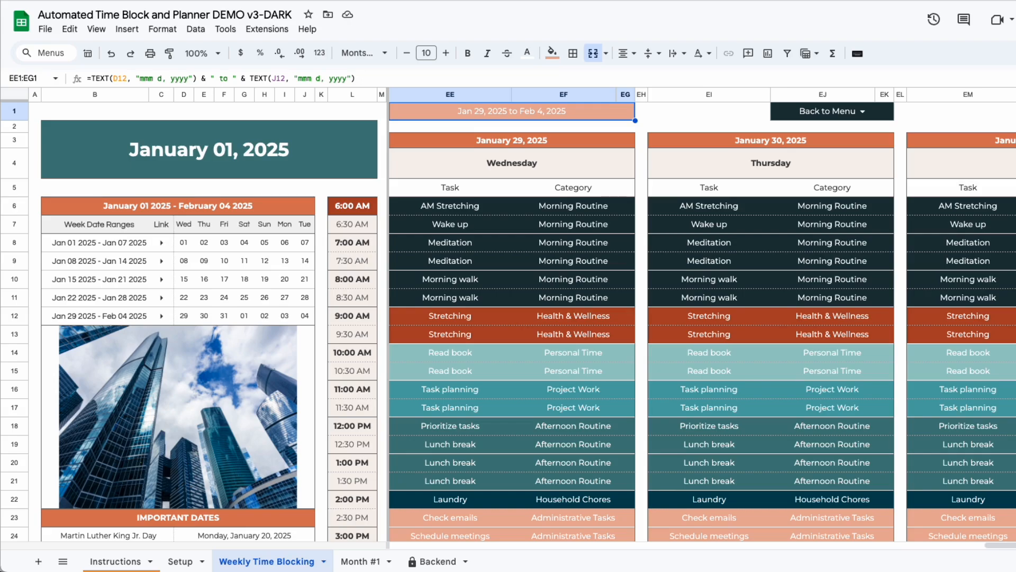
{"action": "scroll", "coordinate": [898, 137], "scroll_direction": "right", "scroll_amount": 15}
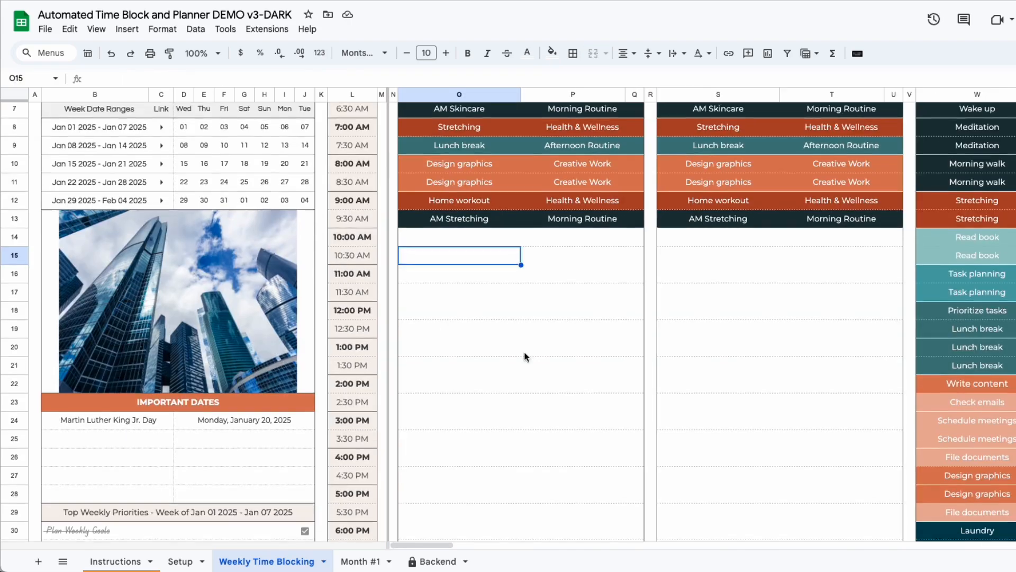
Examine the Daily Habit Tracker beneath the January 01 and January 02 schedules
{"action": "scroll", "coordinate": [526, 356], "scroll_direction": "down", "scroll_amount": 8}
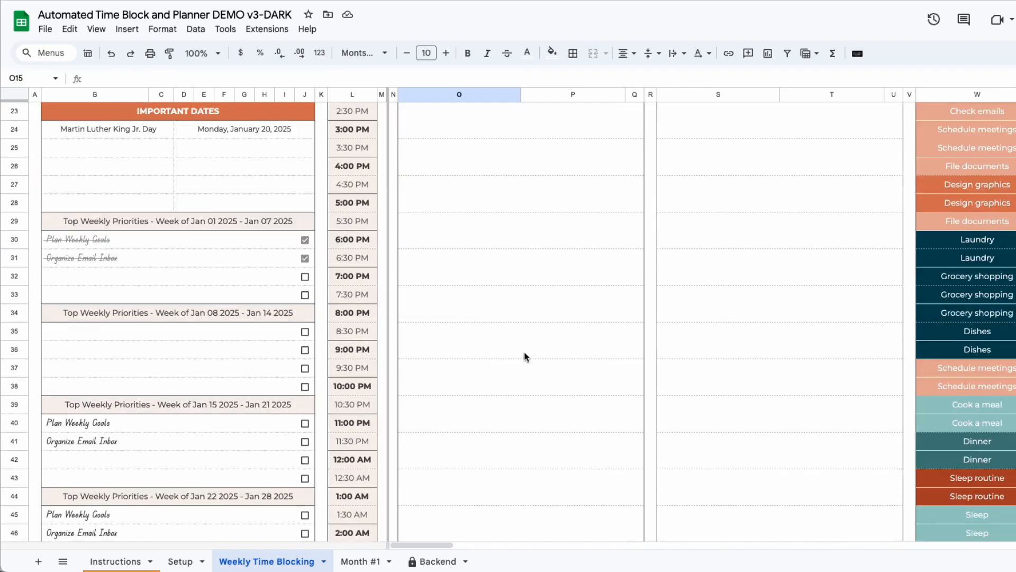
{"action": "scroll", "coordinate": [526, 356], "scroll_direction": "down", "scroll_amount": 5}
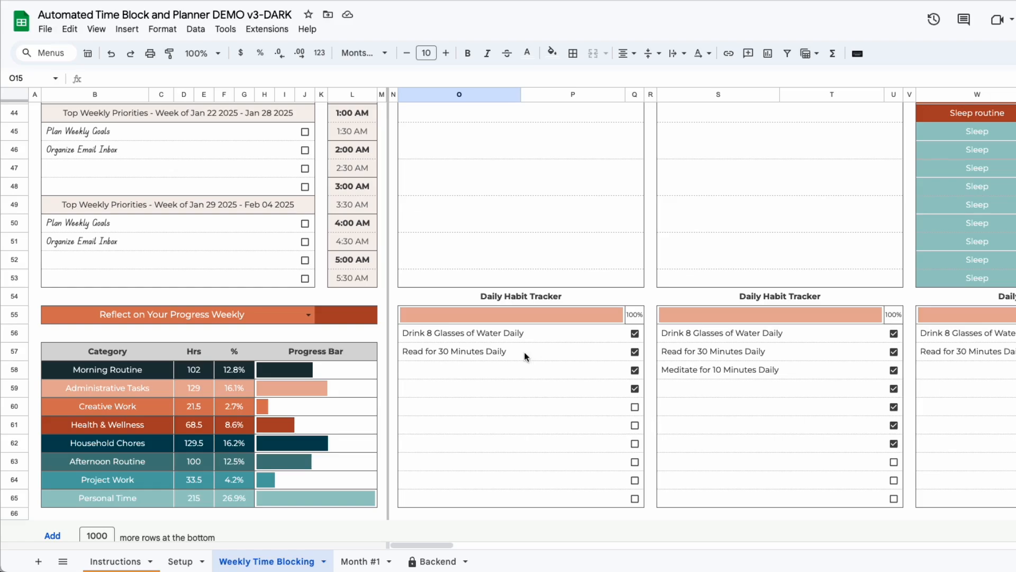
{"action": "scroll", "coordinate": [542, 338], "scroll_direction": "up", "scroll_amount": 15}
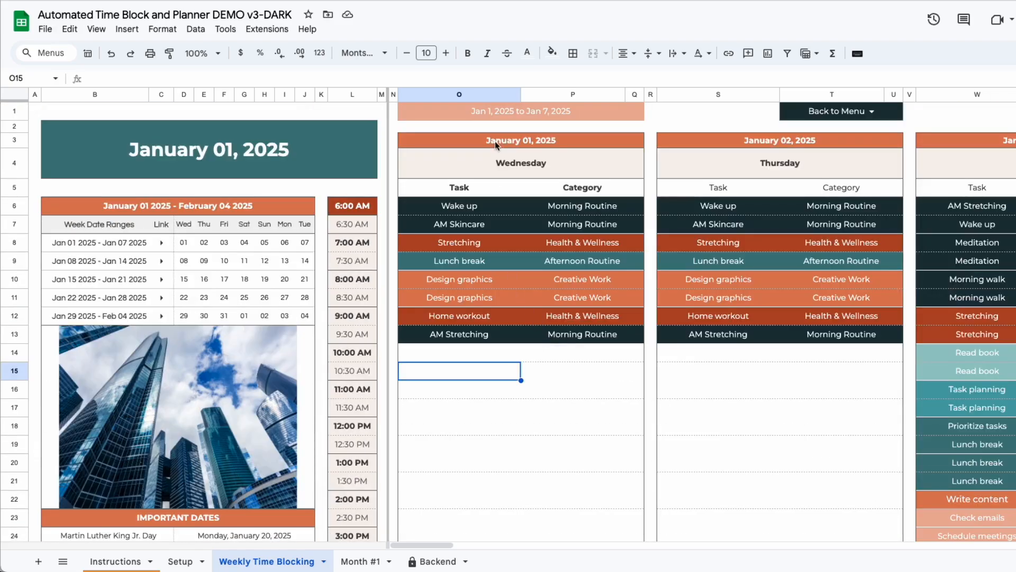
{"action": "scroll", "coordinate": [528, 473], "scroll_direction": "down", "scroll_amount": 15}
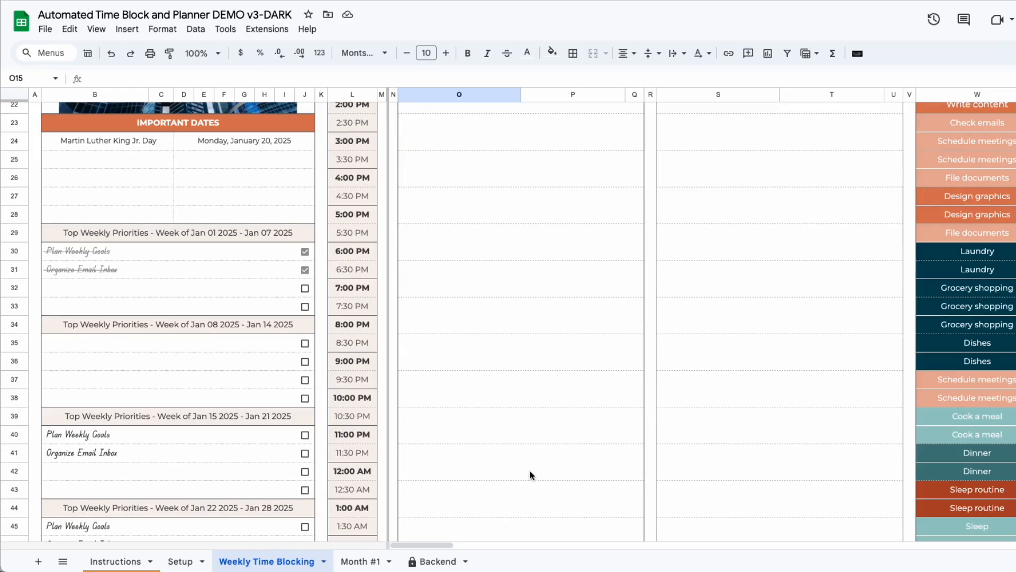
Enable Exercise for 30 Minutes, Meditate for 10 Minutes Daily and Spend 1 Hour on a Hobby Weekly for Wednesday on the Setup sheet
{"action": "left_click", "coordinate": [178, 564]}
{"action": "scroll", "coordinate": [299, 498], "scroll_direction": "left", "scroll_amount": 5}
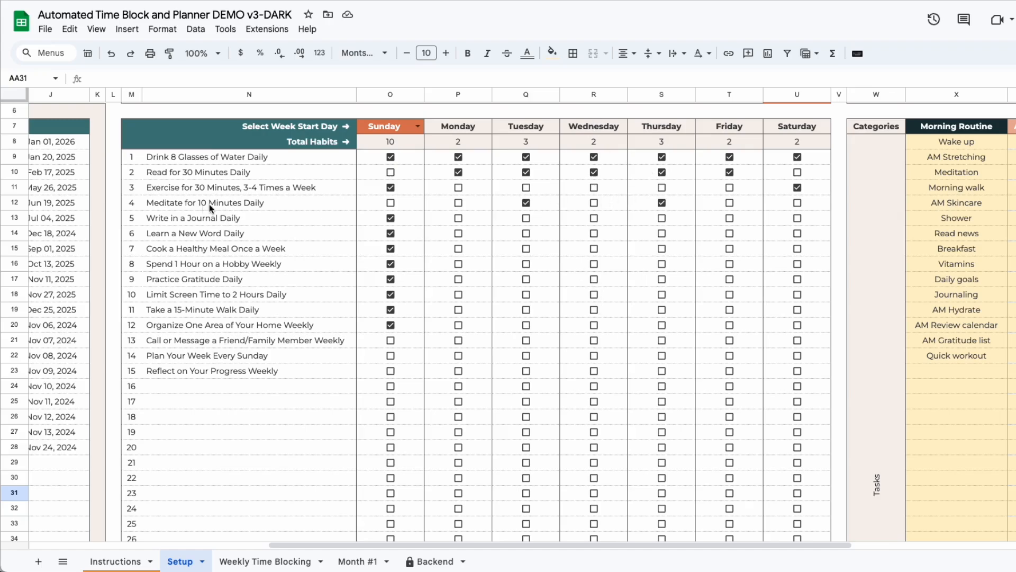
{"action": "left_click", "coordinate": [595, 188]}
{"action": "left_click", "coordinate": [594, 204]}
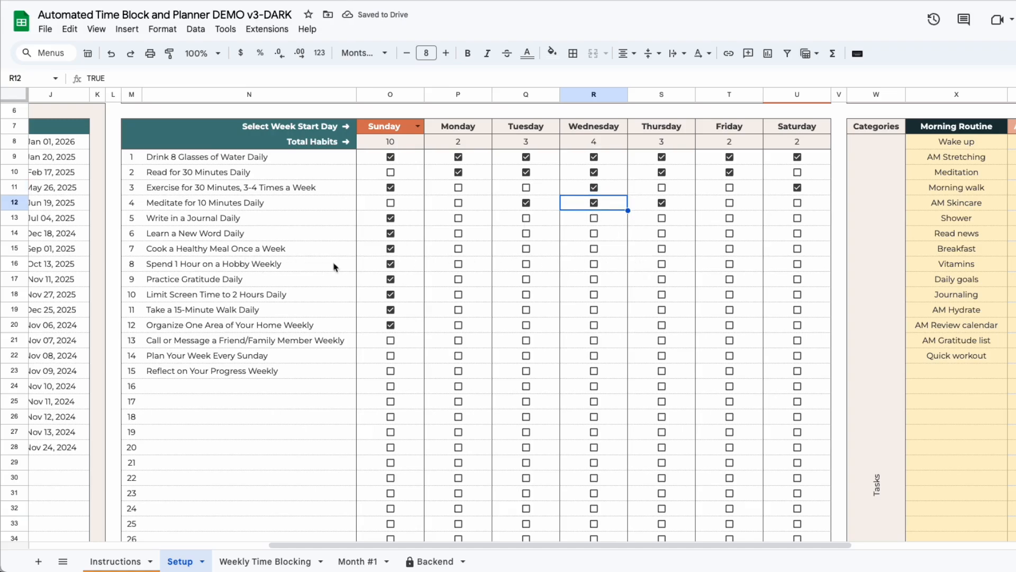
{"action": "left_click", "coordinate": [594, 264]}
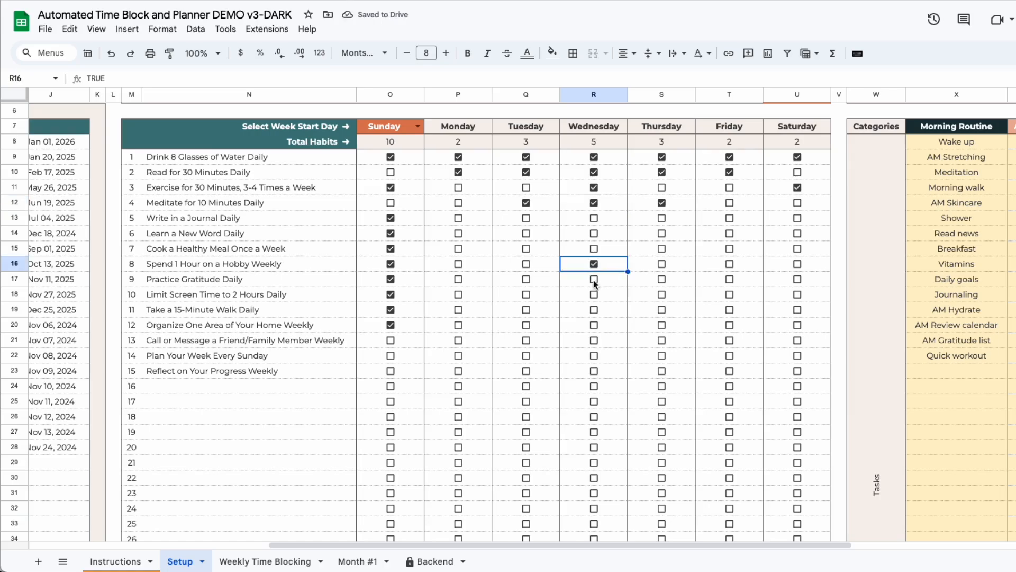
Enable Practice Gratitude Daily for Wednesday on the Setup sheet and mark all January 01 habits as done in the Weekly Time Blocking tracker
{"action": "left_click", "coordinate": [594, 279]}
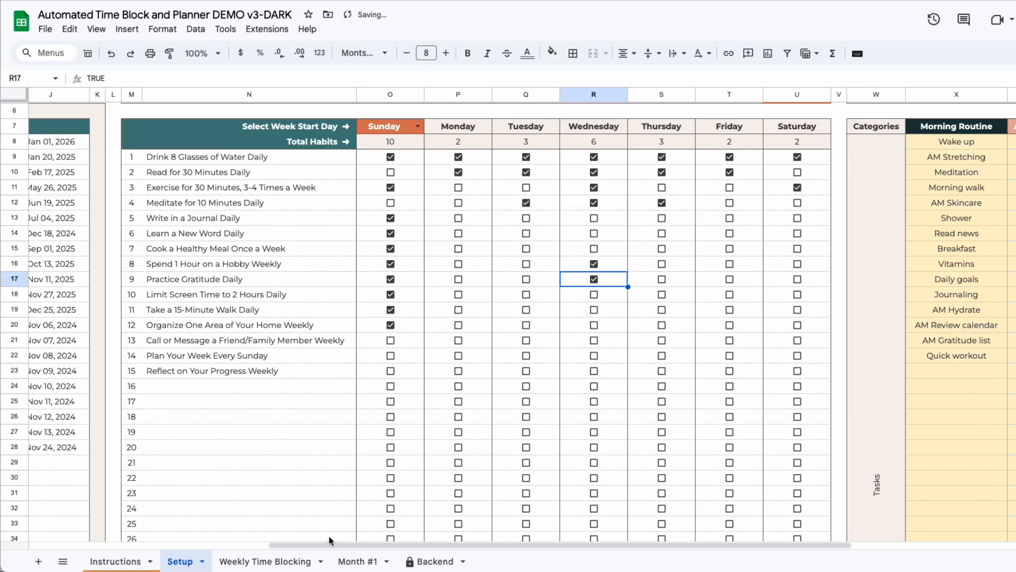
{"action": "left_click", "coordinate": [264, 561]}
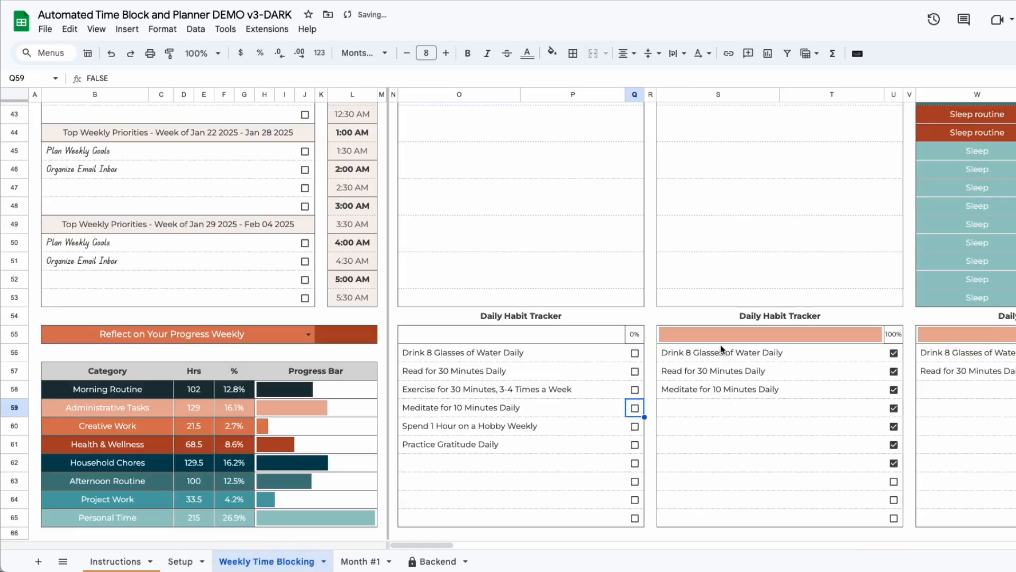
{"action": "left_click", "coordinate": [635, 353]}
{"action": "left_click", "coordinate": [635, 371]}
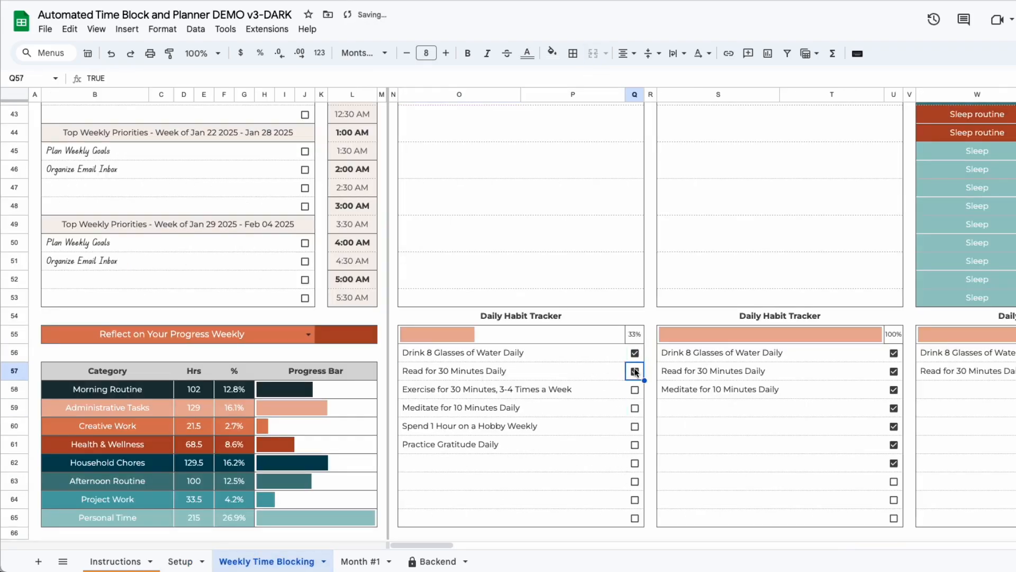
{"action": "left_click", "coordinate": [635, 389]}
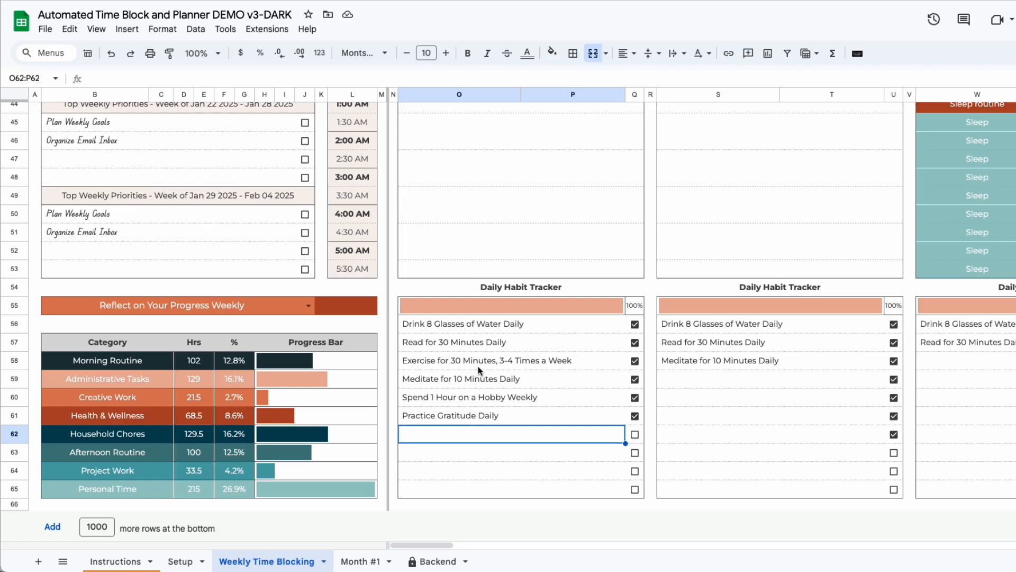
{"action": "key", "text": "Down"}
Select Practice Gratitude Daily as the tracked habit in the selector above the category summary table
{"action": "scroll", "coordinate": [278, 250], "scroll_direction": "up", "scroll_amount": 14}
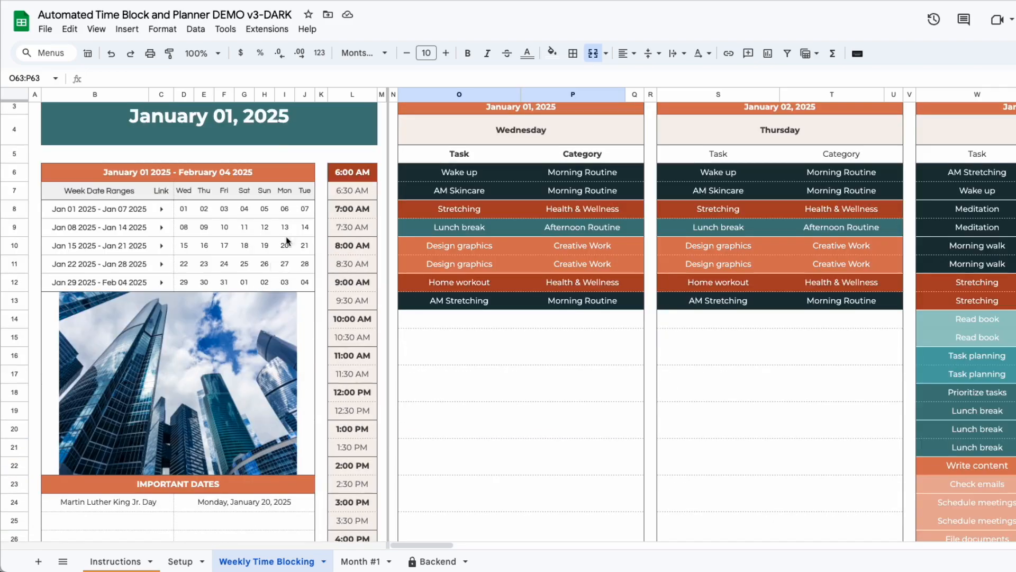
{"action": "scroll", "coordinate": [248, 194], "scroll_direction": "down", "scroll_amount": 14}
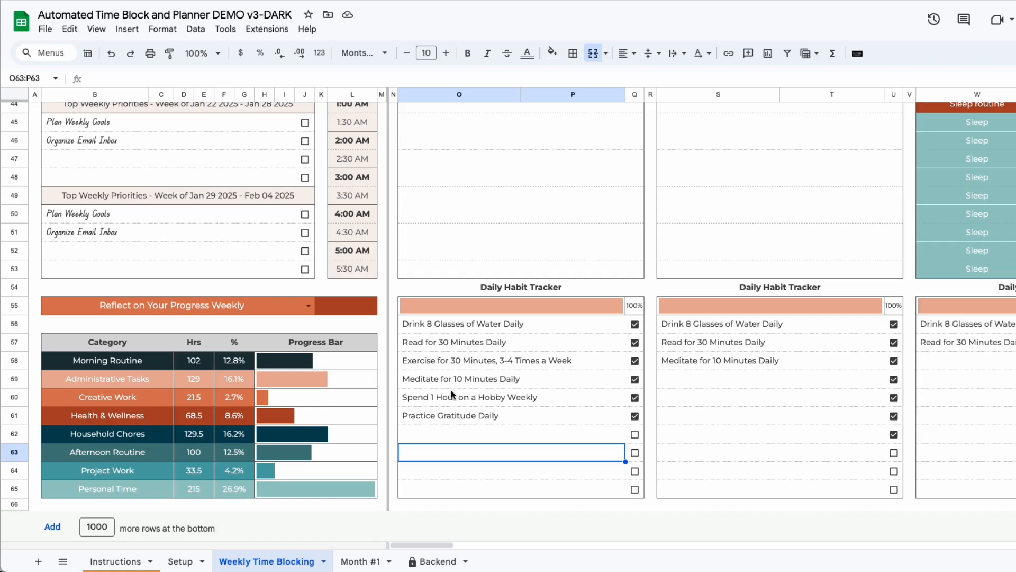
{"action": "left_click", "coordinate": [306, 306]}
{"action": "scroll", "coordinate": [183, 349], "scroll_direction": "down", "scroll_amount": 1}
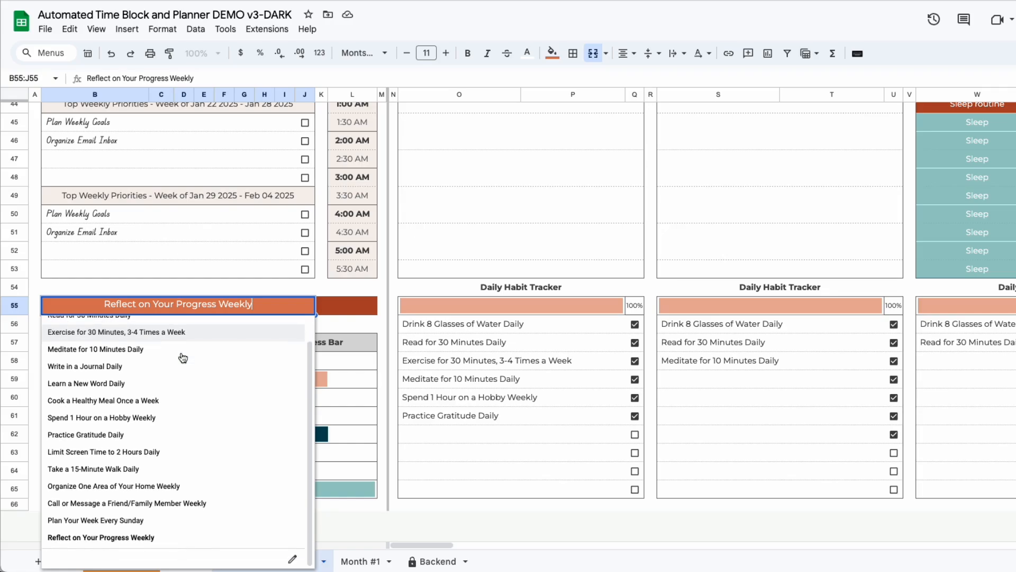
{"action": "left_click", "coordinate": [147, 435]}
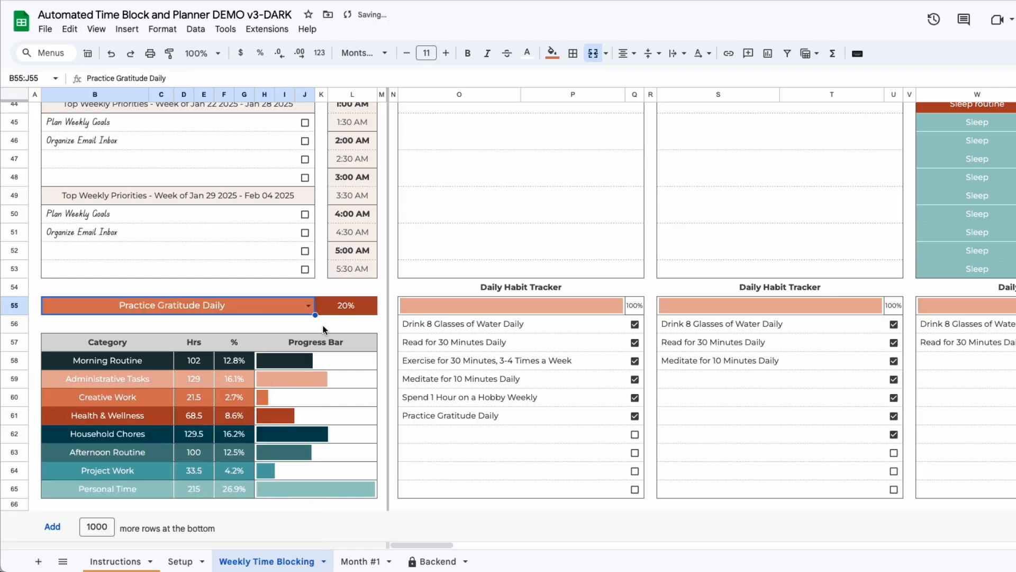
{"action": "left_click", "coordinate": [324, 329]}
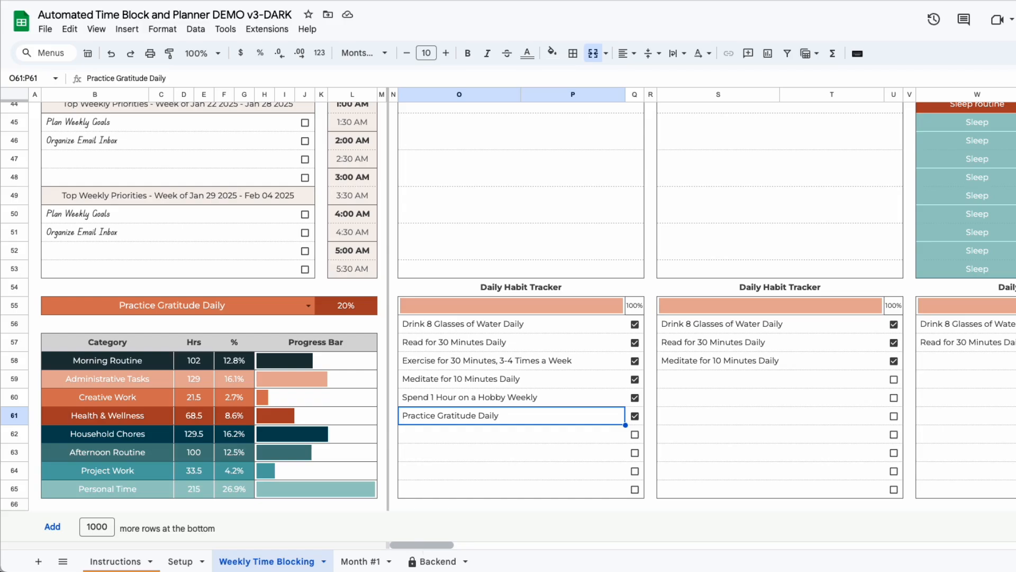
Mark Practice Gratitude Daily as done in the Daily Habit Trackers for the Wednesdays of the second and third weeks
{"action": "left_click_drag", "start_coordinate": [424, 546], "coordinate": [575, 546]}
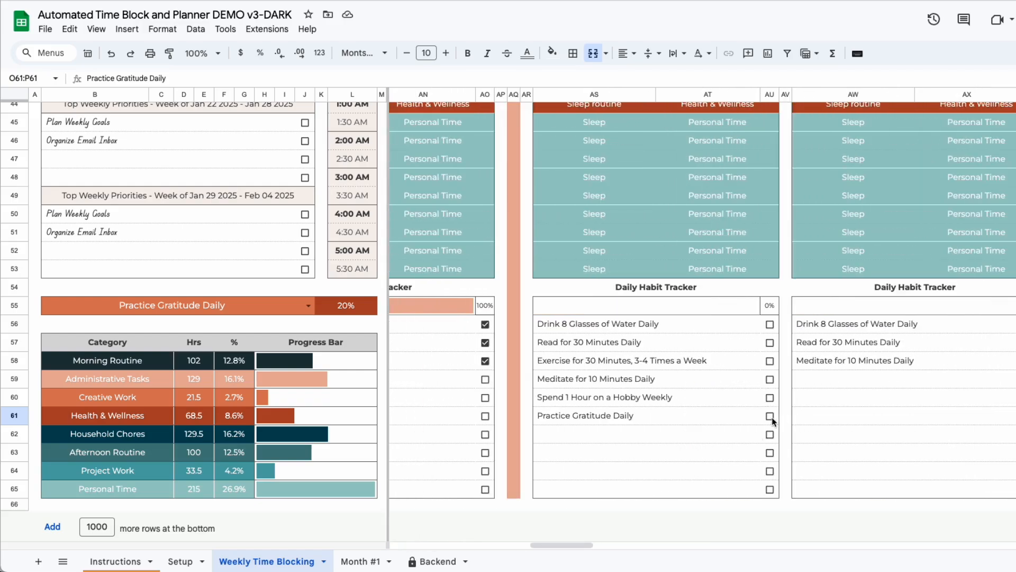
{"action": "left_click", "coordinate": [769, 415]}
{"action": "left_click_drag", "start_coordinate": [536, 546], "coordinate": [595, 549]}
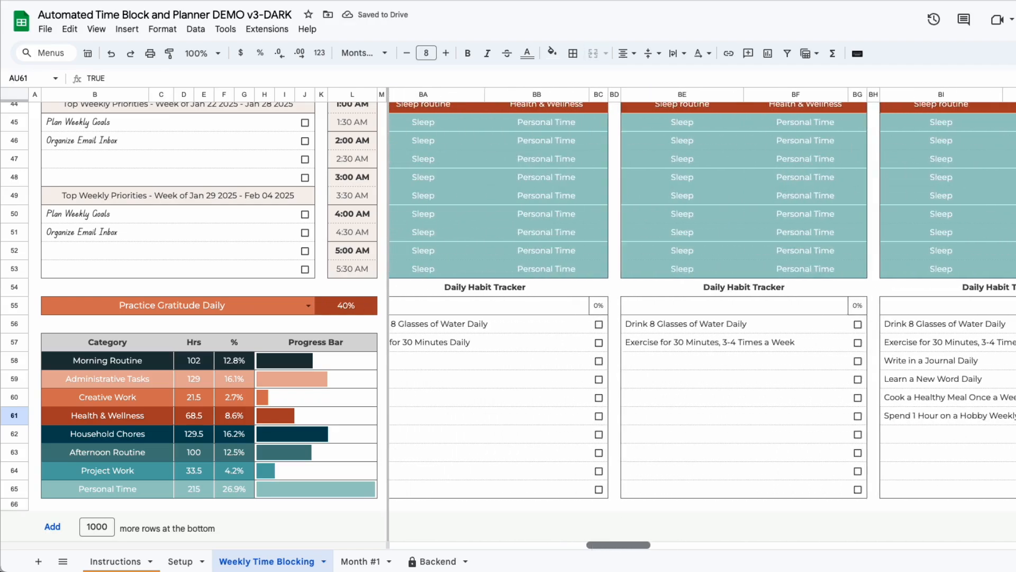
{"action": "left_click", "coordinate": [896, 416]}
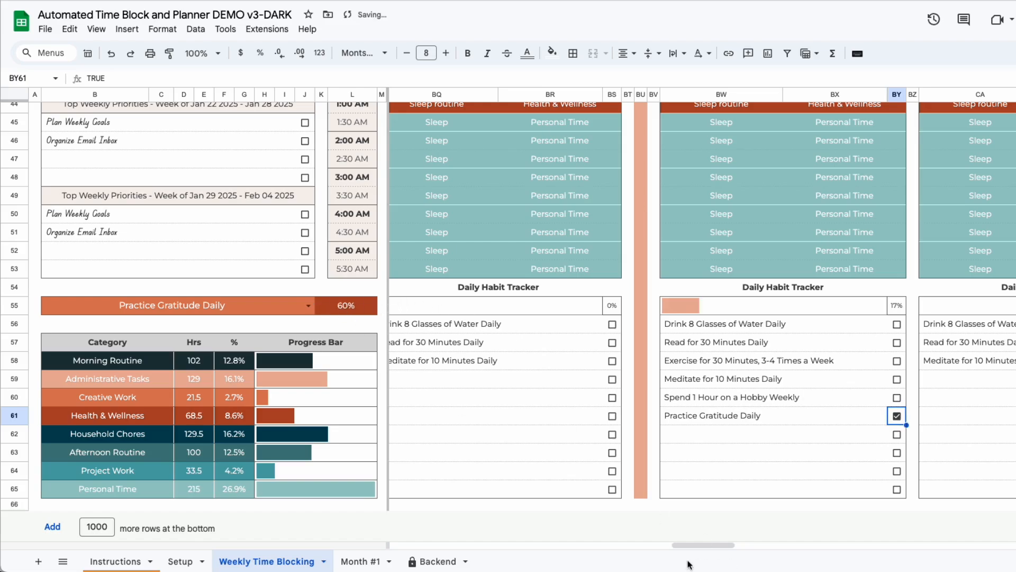
{"action": "left_click_drag", "start_coordinate": [671, 546], "coordinate": [395, 546]}
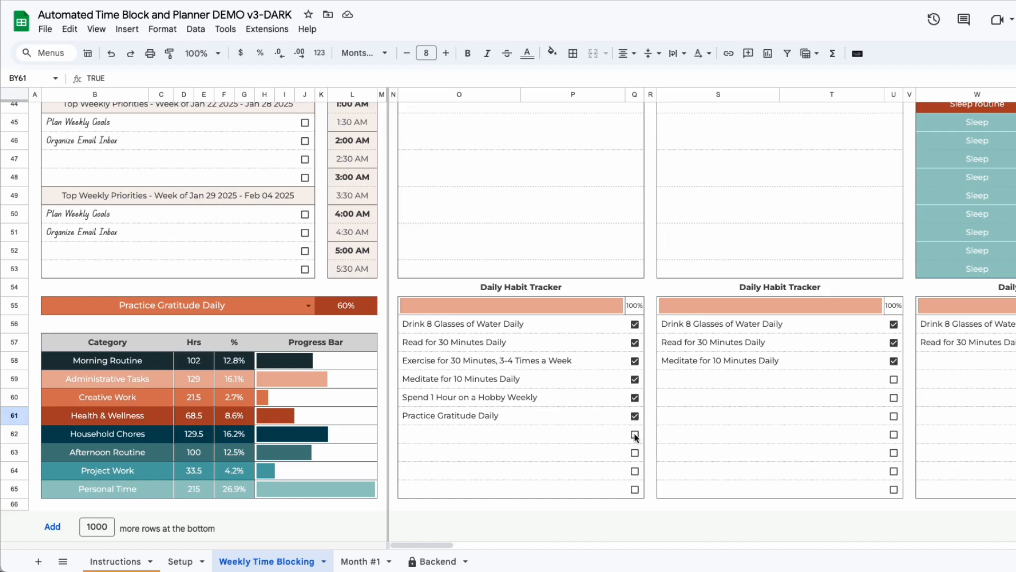
Rename the Weekly Time Blocking sheet as Jan-feb
{"action": "double_click", "coordinate": [260, 562]}
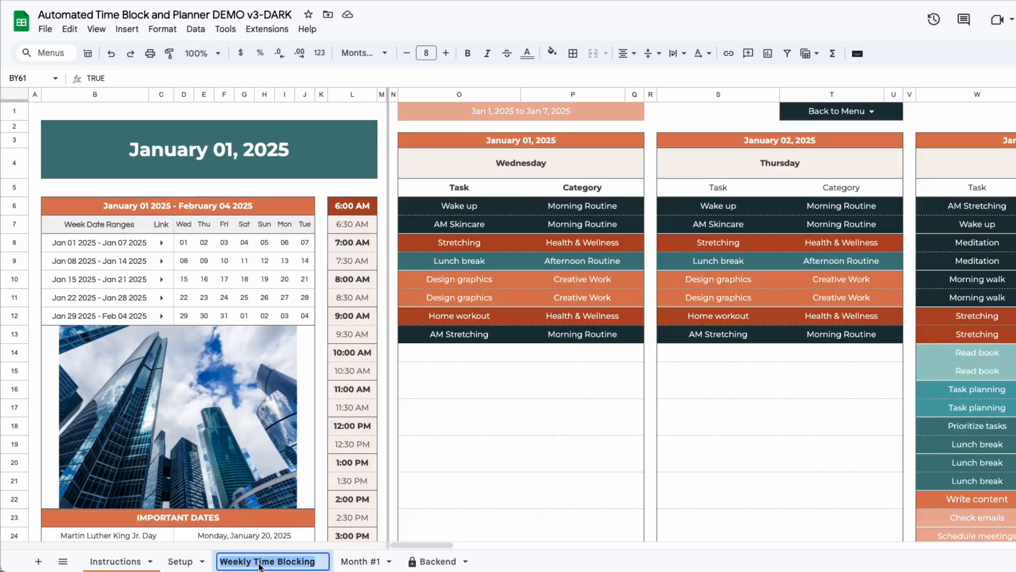
{"action": "left_click", "coordinate": [467, 507]}
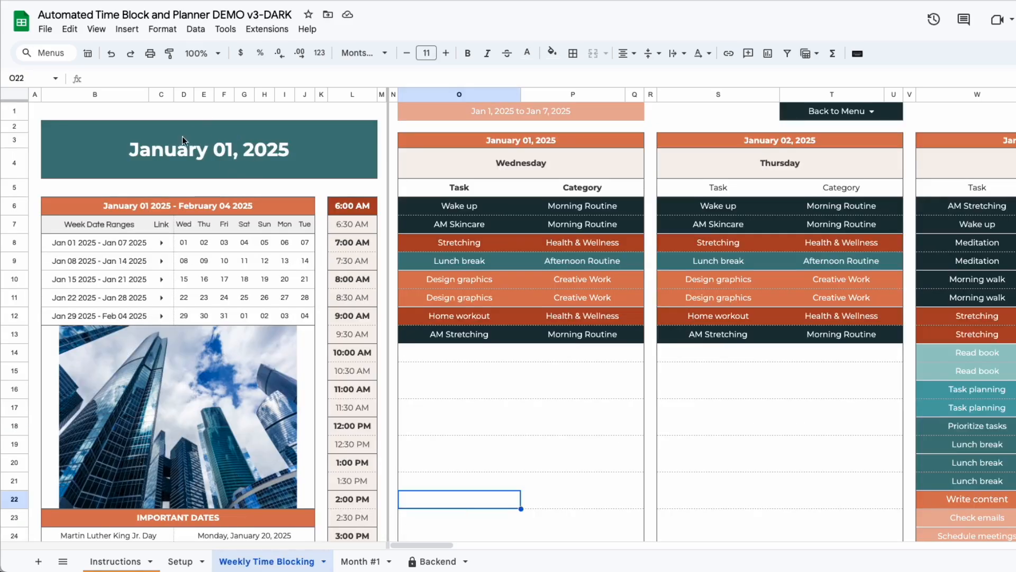
{"action": "double_click", "coordinate": [274, 561]}
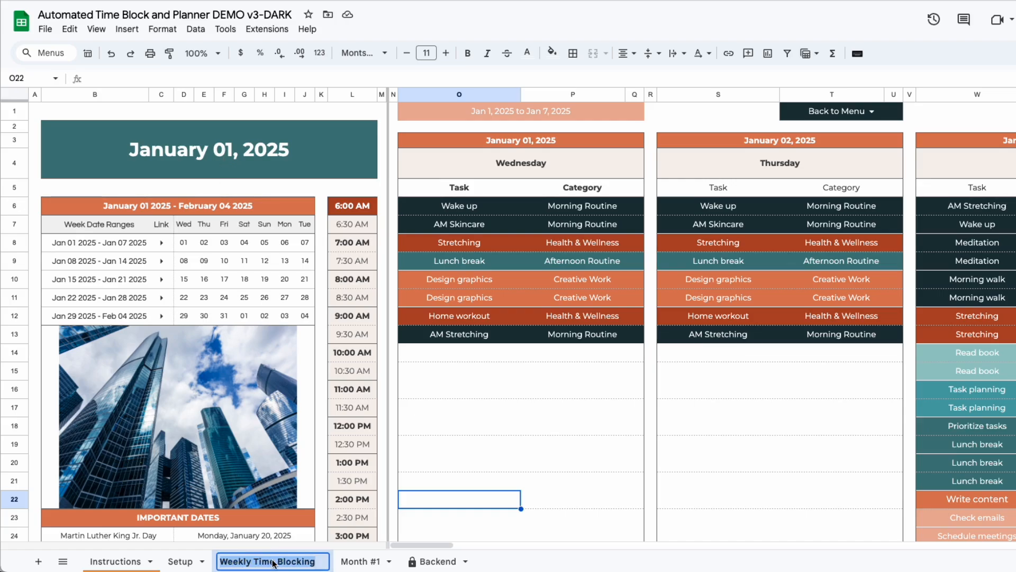
{"action": "type", "text": "Jan"}
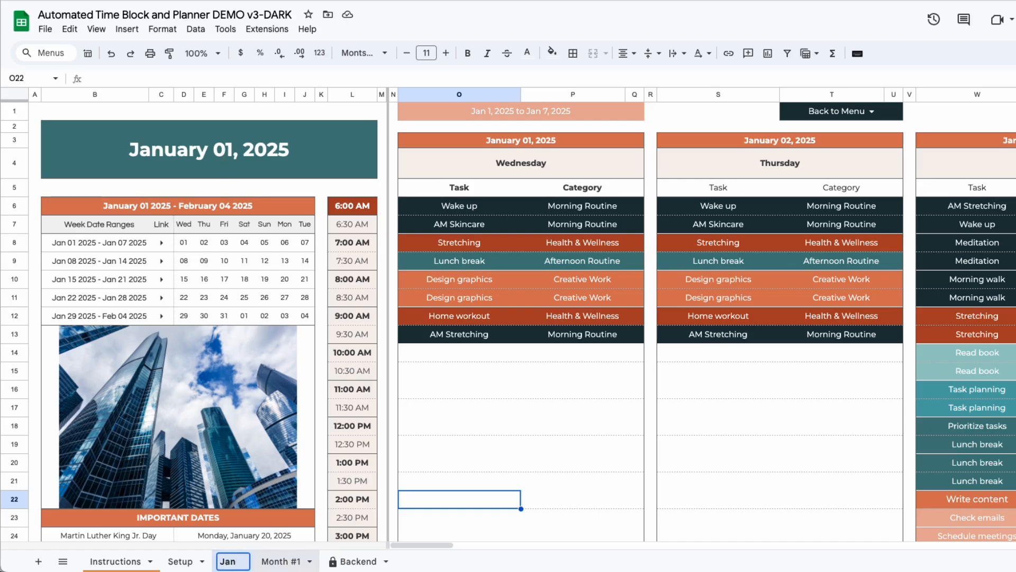
{"action": "type", "text": "-feb"}
{"action": "key", "text": "Return"}
Duplicate the Jan-feb sheet and name the copy Feb-march
{"action": "left_click", "coordinate": [263, 561]}
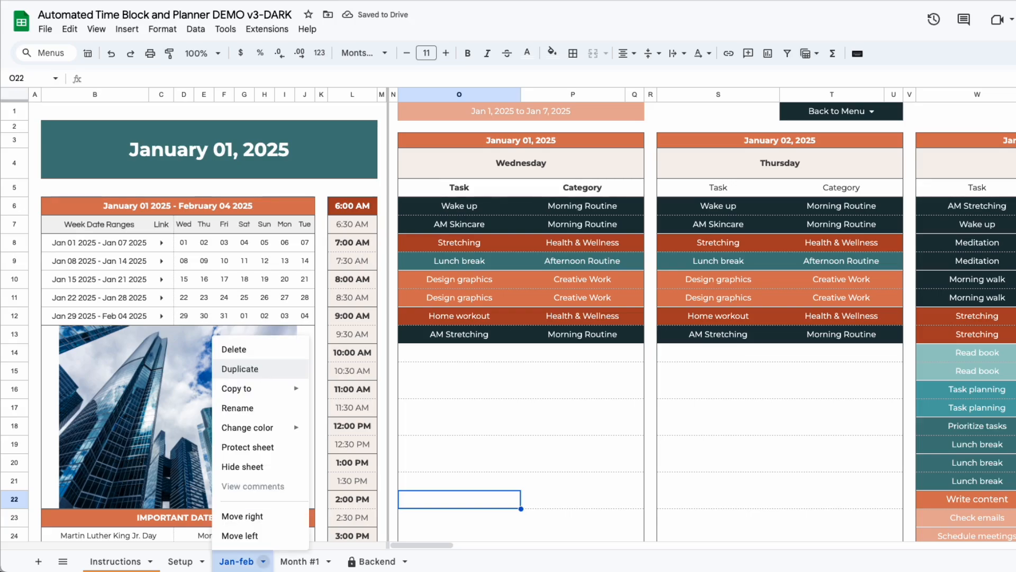
{"action": "left_click", "coordinate": [258, 370]}
{"action": "double_click", "coordinate": [314, 563]}
{"action": "type", "text": "Feb"}
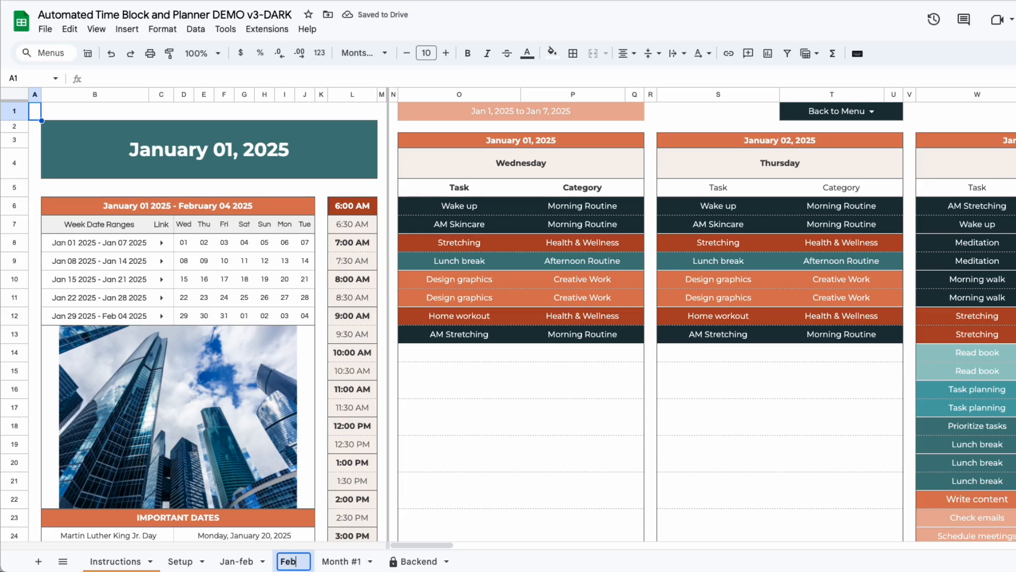
{"action": "type", "text": "-march"}
{"action": "key", "text": "Return"}
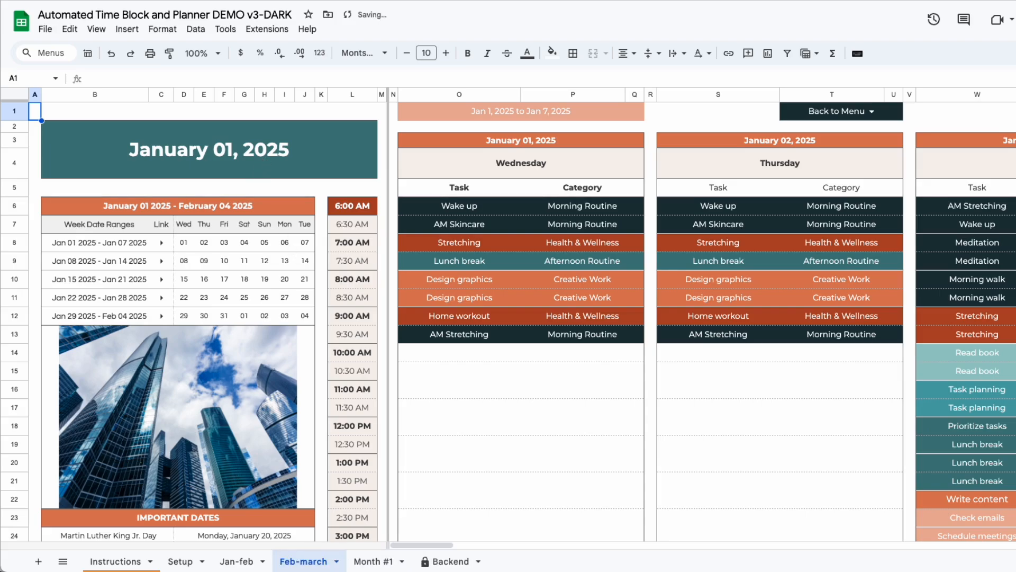
Check the date range on the Jan-feb sheet and set the Feb-march start date to February 05, 2025
{"action": "left_click", "coordinate": [237, 563]}
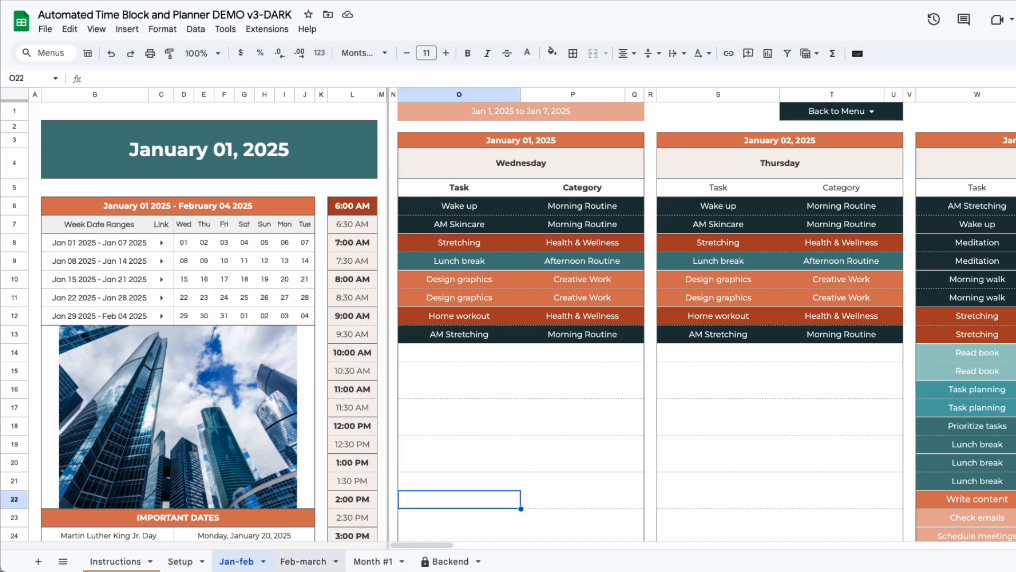
{"action": "left_click", "coordinate": [303, 561]}
{"action": "left_click", "coordinate": [295, 152]}
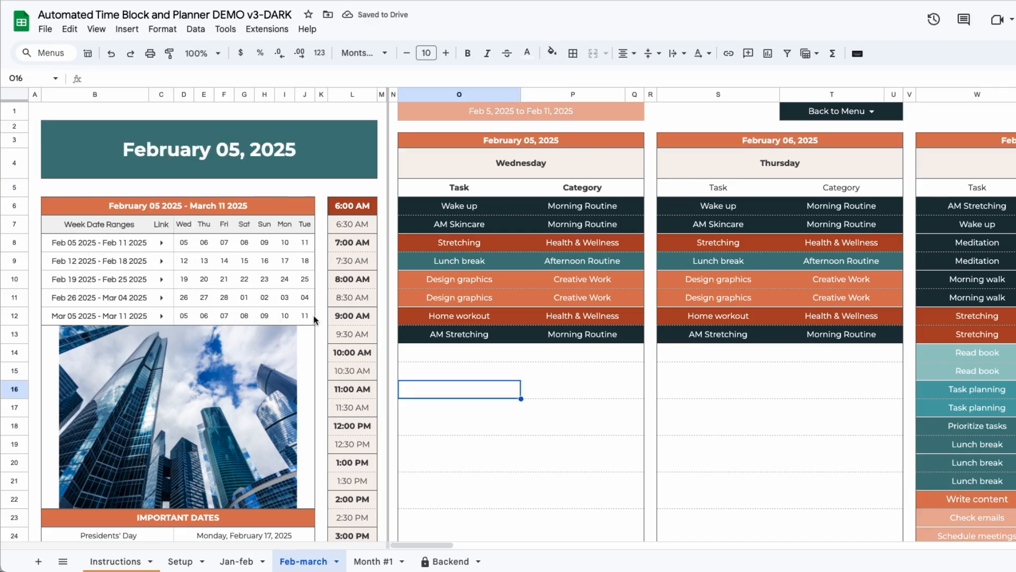
Clear the task entries of February 05 and 06 and the 6:00 AM to 2:00 PM tasks of the third day
{"action": "left_click_drag", "start_coordinate": [460, 208], "coordinate": [483, 337]}
{"action": "key", "text": "Delete"}
{"action": "left_click", "coordinate": [460, 413]}
{"action": "left_click_drag", "start_coordinate": [707, 211], "coordinate": [723, 336]}
{"action": "key", "text": "Delete"}
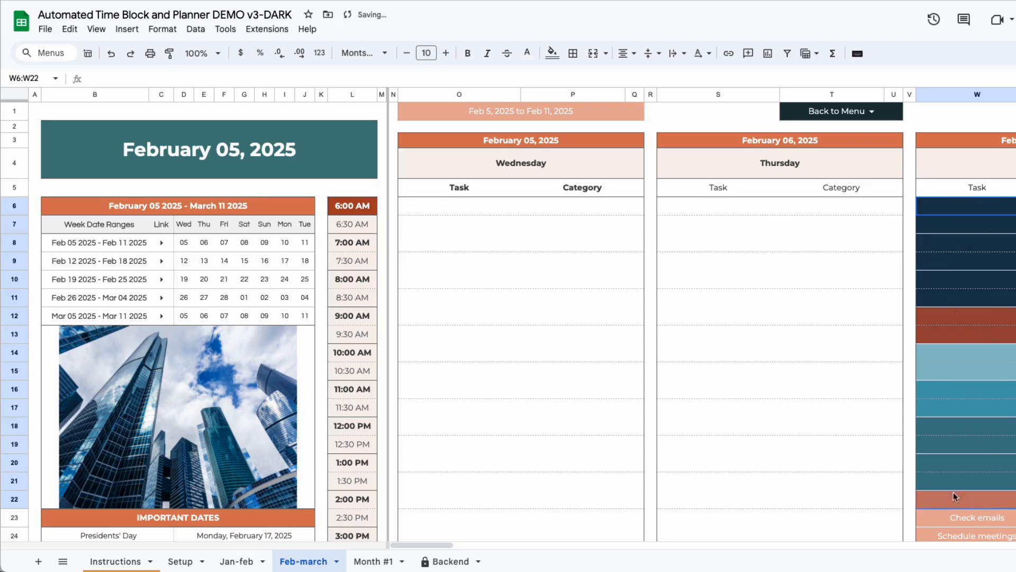
{"action": "double_click", "coordinate": [488, 211]}
{"action": "left_click", "coordinate": [538, 377]}
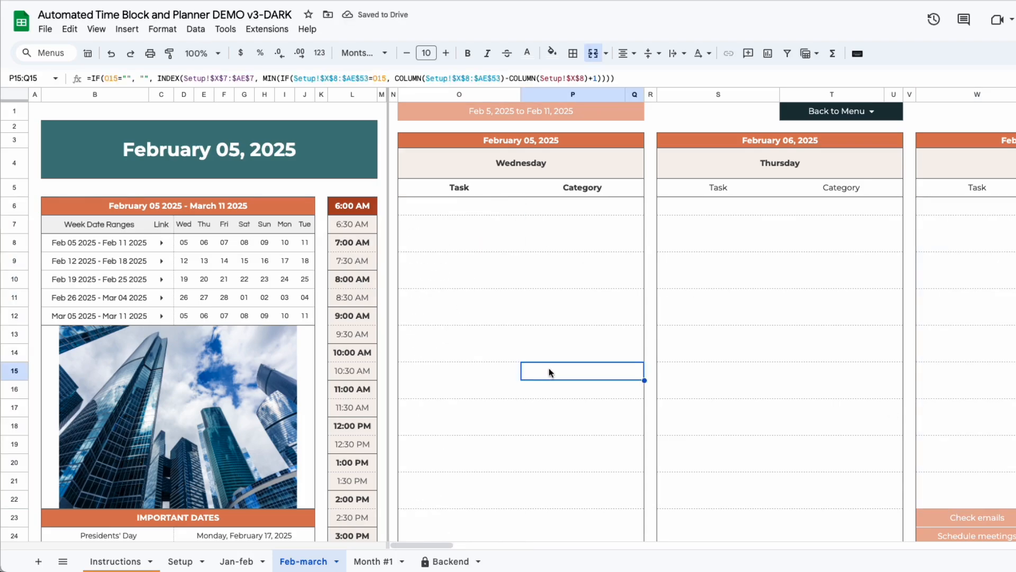
Undo the task deletions on the Feb-march sheet
{"action": "key", "text": "ctrl+z"}
{"action": "key", "text": "ctrl+z"}
{"action": "key", "text": "ctrl+z"}
{"action": "left_click", "coordinate": [462, 374]}
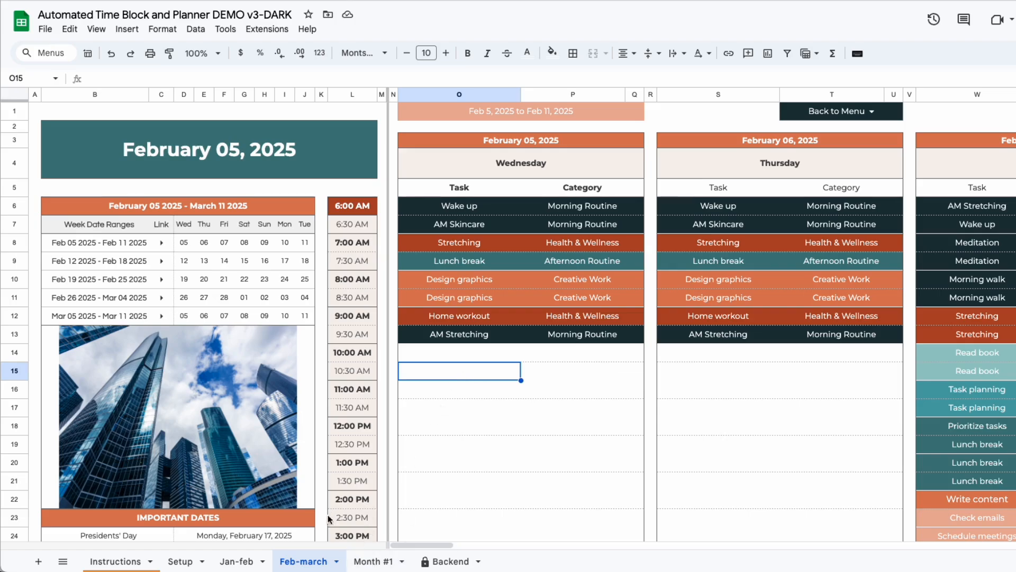
Set the start date of the Month #1 calendar to January 1, 2025
{"action": "left_click", "coordinate": [373, 561]}
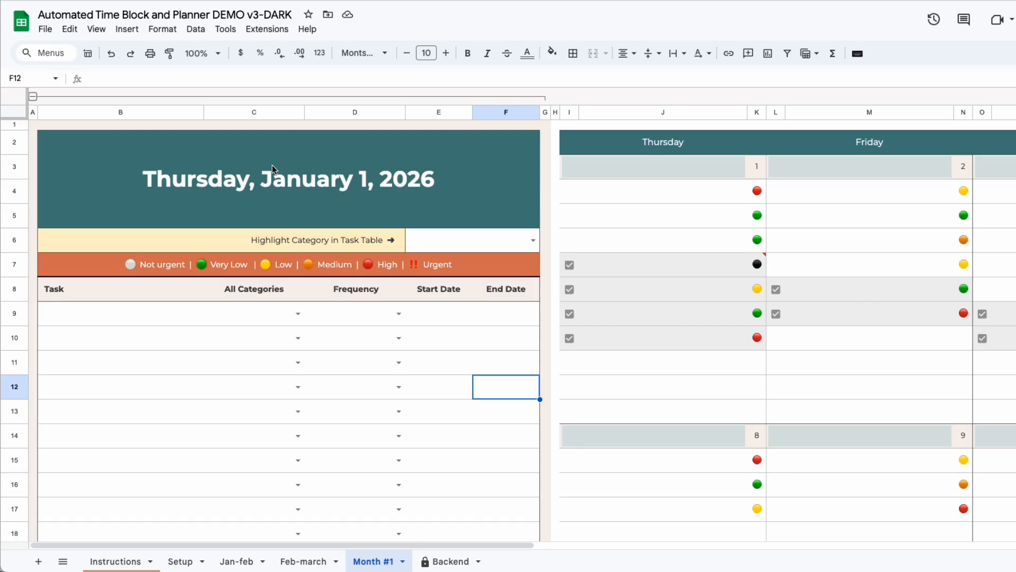
{"action": "double_click", "coordinate": [312, 174]}
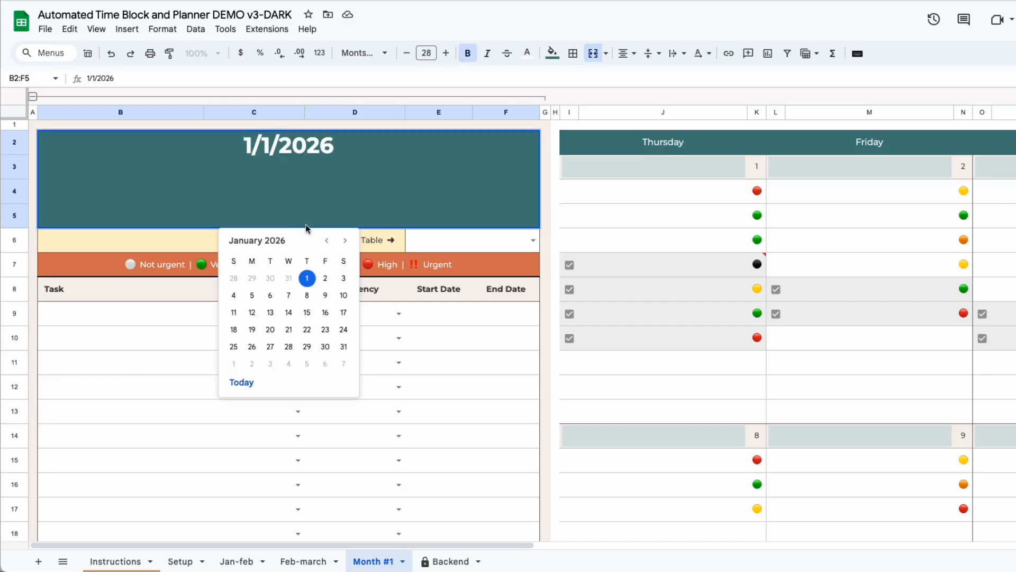
{"action": "left_click", "coordinate": [327, 240]}
{"action": "left_click", "coordinate": [326, 241]}
{"action": "left_click", "coordinate": [326, 241]}
{"action": "left_click", "coordinate": [327, 241]}
{"action": "left_click", "coordinate": [326, 241]}
{"action": "left_click", "coordinate": [327, 241]}
{"action": "left_click", "coordinate": [327, 241]}
{"action": "left_click", "coordinate": [327, 241]}
{"action": "left_click", "coordinate": [326, 241]}
{"action": "left_click", "coordinate": [326, 241]}
{"action": "left_click", "coordinate": [326, 240]}
{"action": "left_click", "coordinate": [327, 241]}
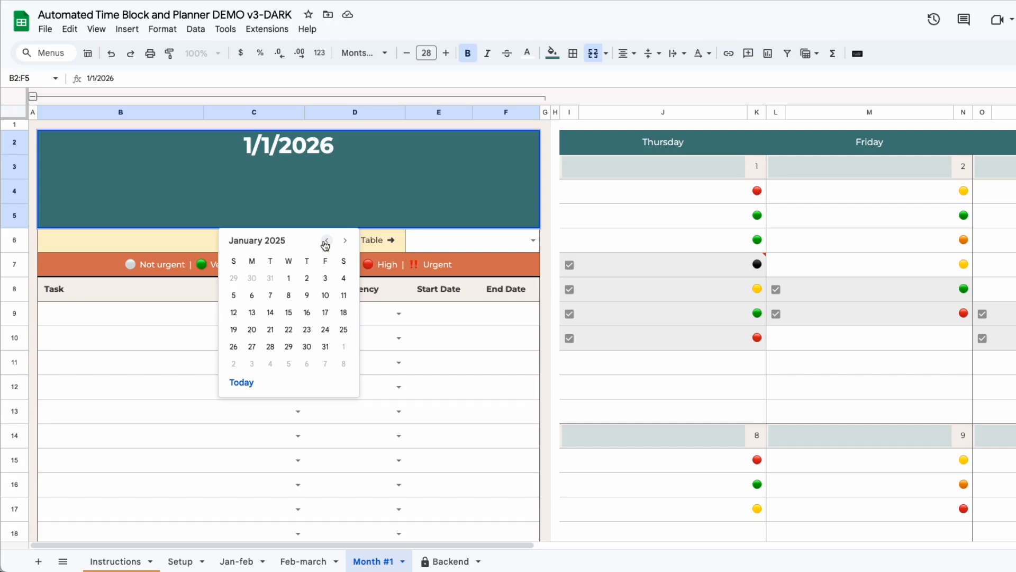
{"action": "left_click", "coordinate": [289, 276]}
{"action": "left_click", "coordinate": [211, 360]}
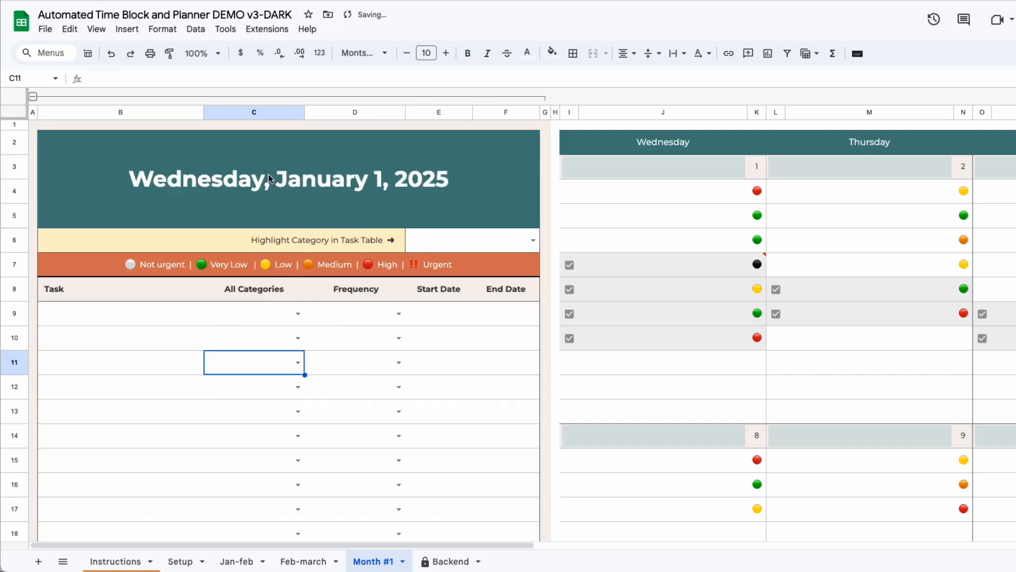
Add the task Wash car in the first row of the Month #1 task list with the Household Chores category
{"action": "left_click_drag", "start_coordinate": [522, 544], "coordinate": [583, 544]}
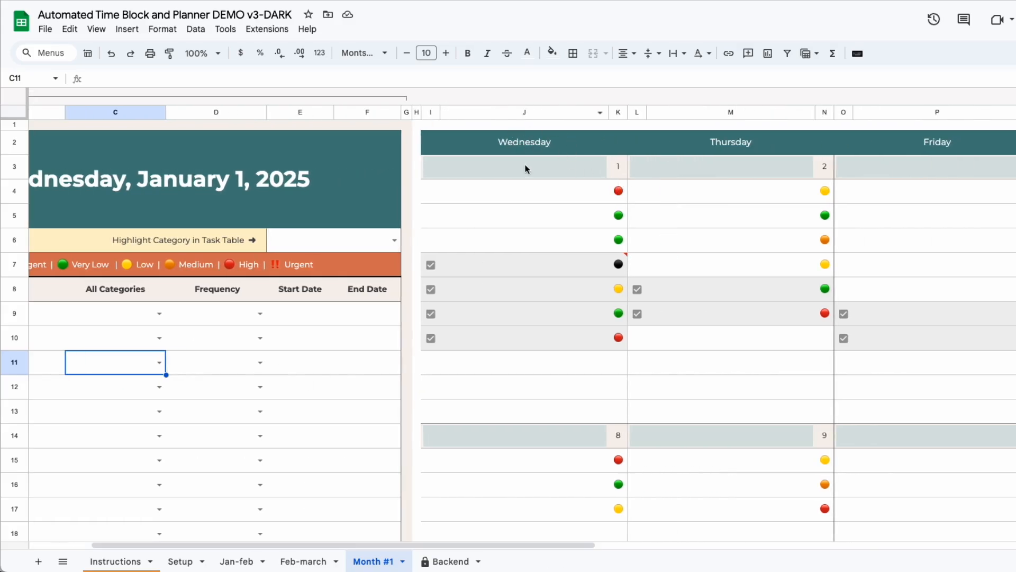
{"action": "left_click_drag", "start_coordinate": [513, 544], "coordinate": [868, 540]}
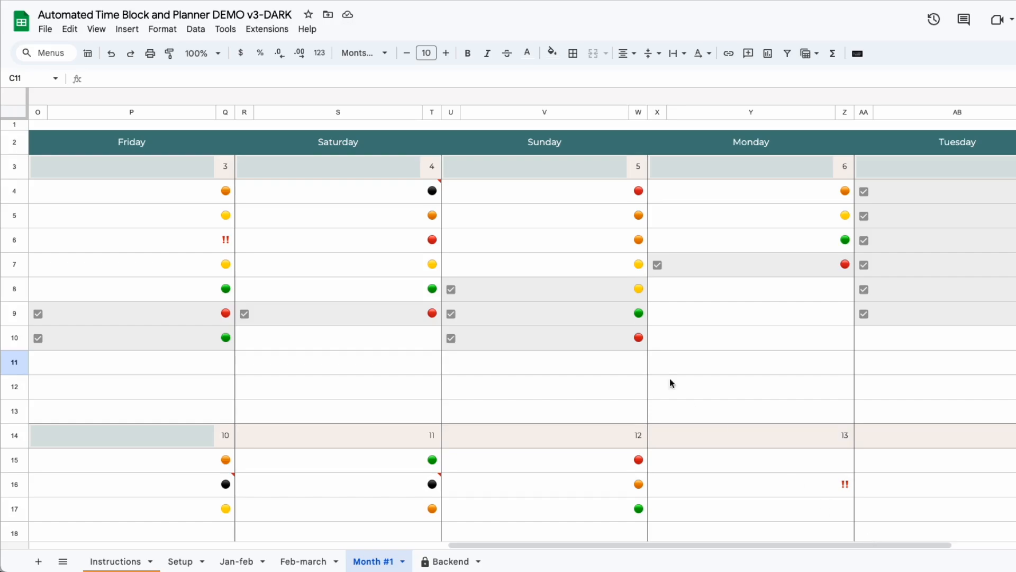
{"action": "scroll", "coordinate": [660, 352], "scroll_direction": "down", "scroll_amount": 20}
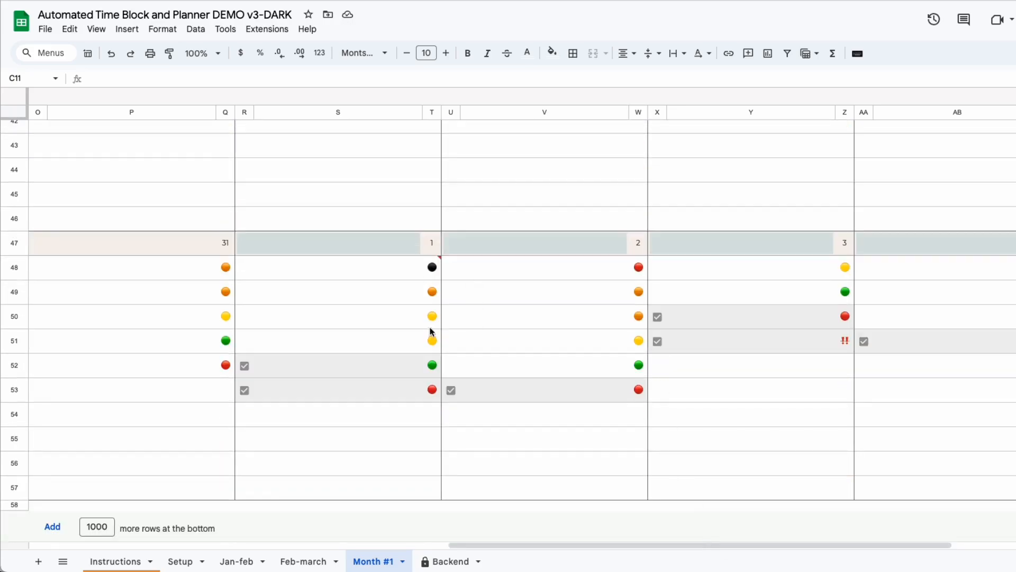
{"action": "left_click_drag", "start_coordinate": [629, 545], "coordinate": [208, 544]}
{"action": "scroll", "coordinate": [355, 270], "scroll_direction": "up", "scroll_amount": 15}
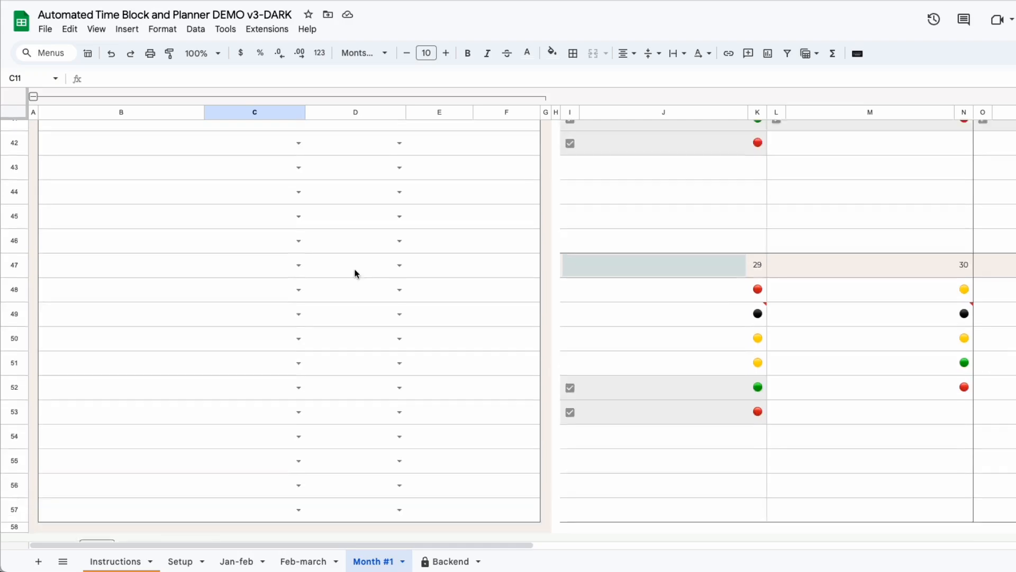
{"action": "left_click", "coordinate": [149, 217]}
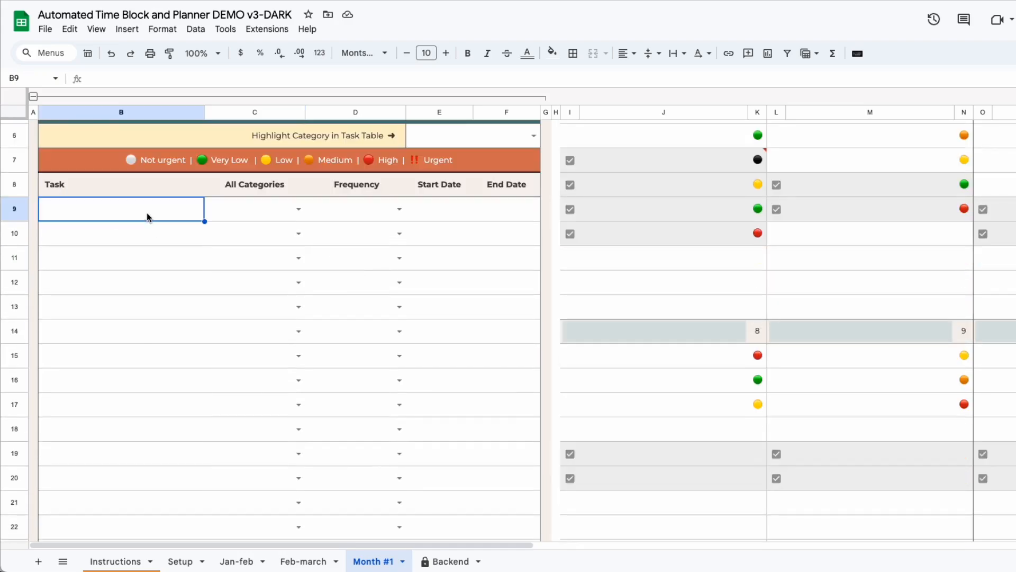
{"action": "type", "text": "Was"}
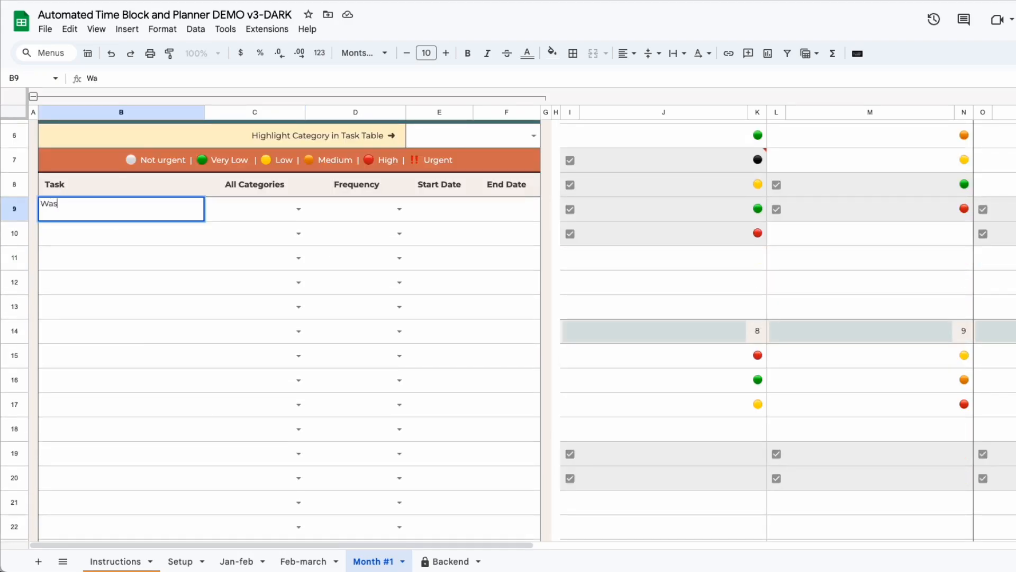
{"action": "type", "text": "h car"}
{"action": "left_click", "coordinate": [251, 252]}
{"action": "left_click", "coordinate": [301, 210]}
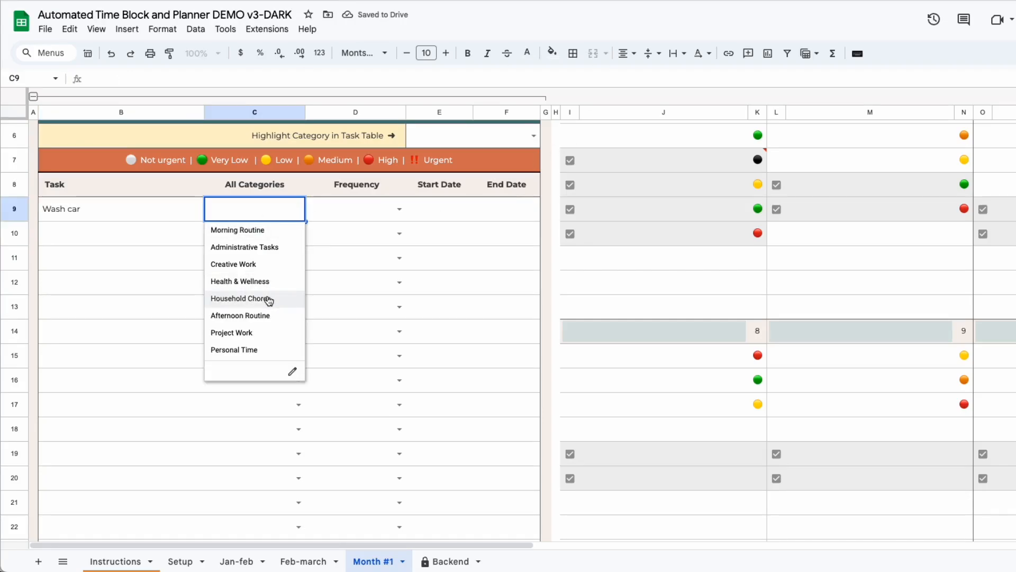
{"action": "left_click", "coordinate": [269, 299]}
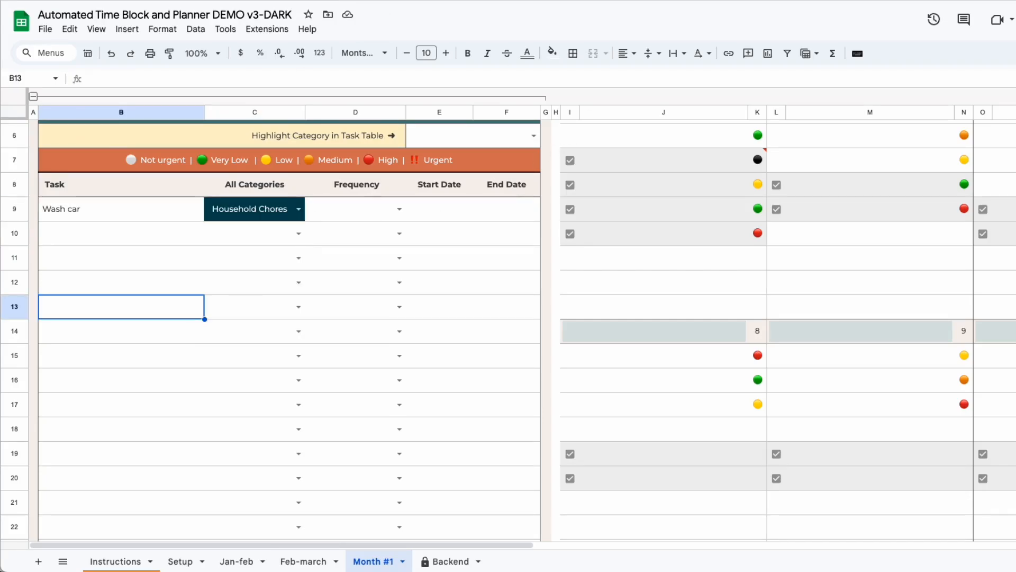
Set the Wash car task's frequency to Weekly and its start date to Jan 01, 2025
{"action": "scroll", "coordinate": [372, 201], "scroll_direction": "up", "scroll_amount": 2}
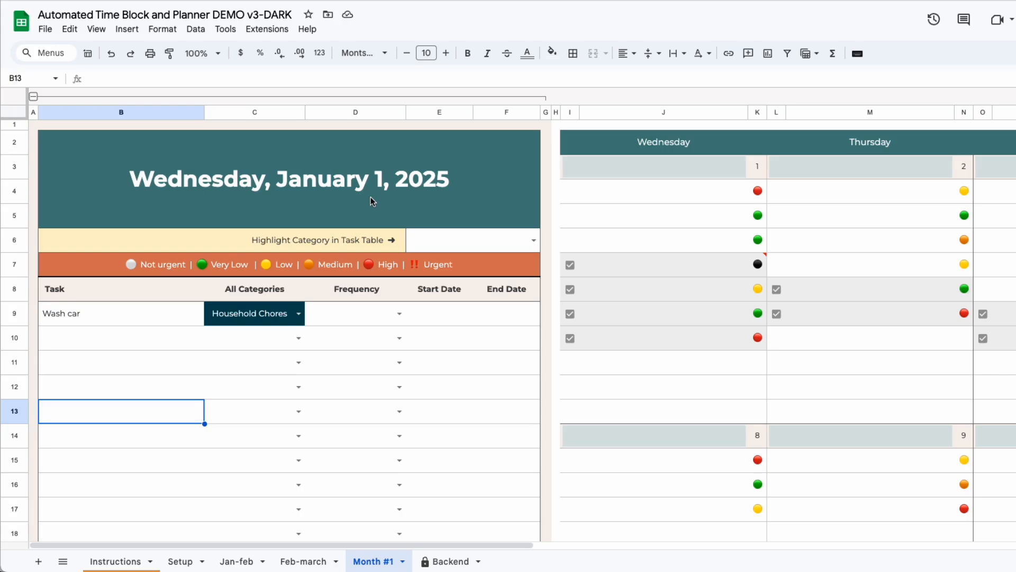
{"action": "left_click", "coordinate": [343, 317]}
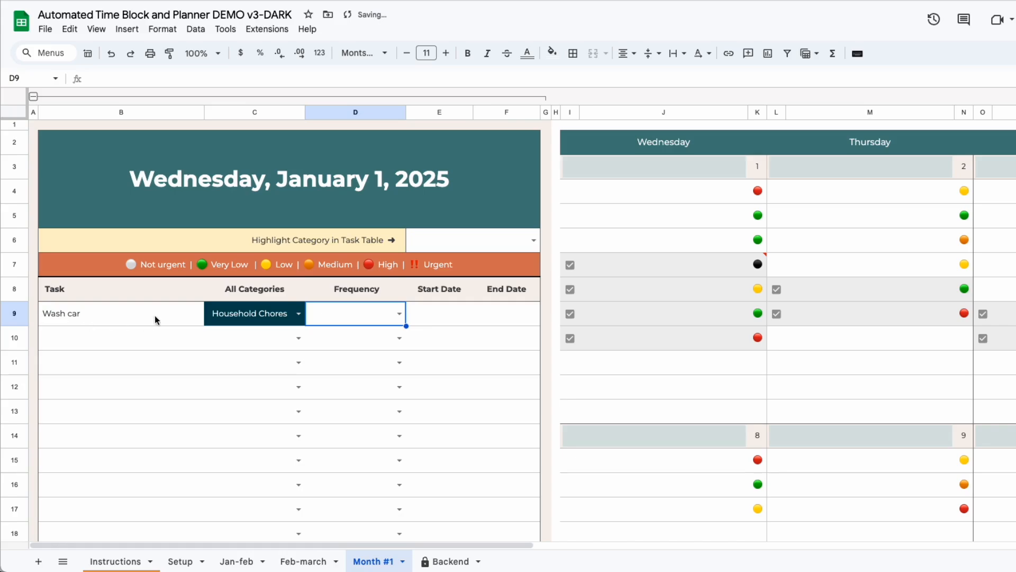
{"action": "left_click", "coordinate": [399, 315]}
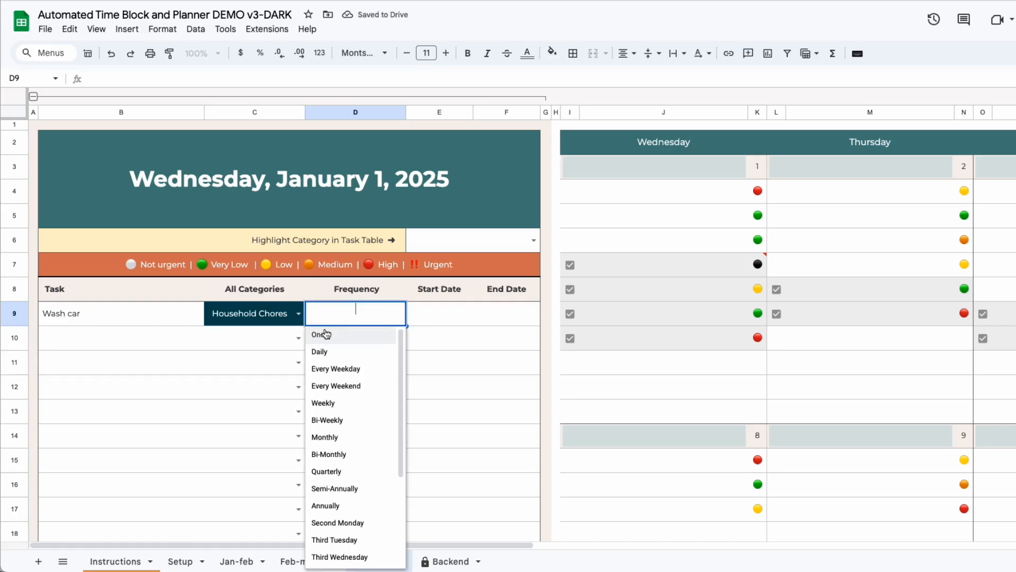
{"action": "left_click", "coordinate": [351, 410]}
{"action": "left_click", "coordinate": [412, 382]}
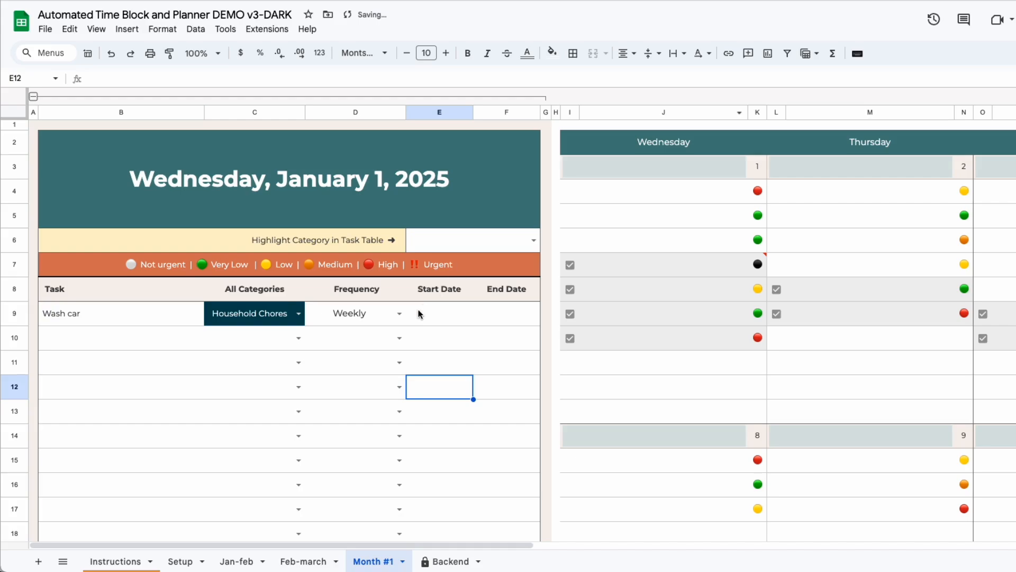
{"action": "double_click", "coordinate": [430, 316]}
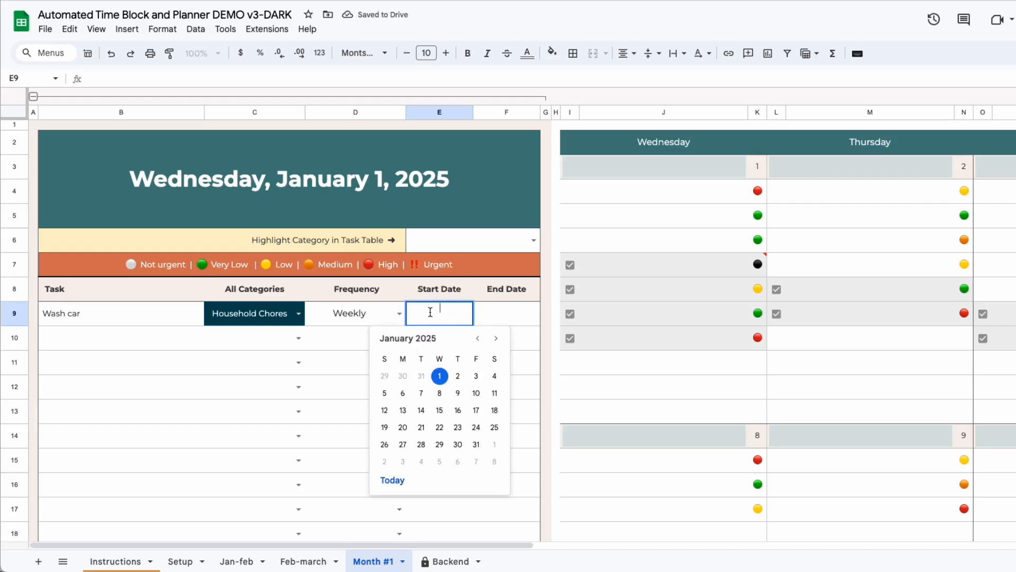
{"action": "left_click", "coordinate": [444, 376]}
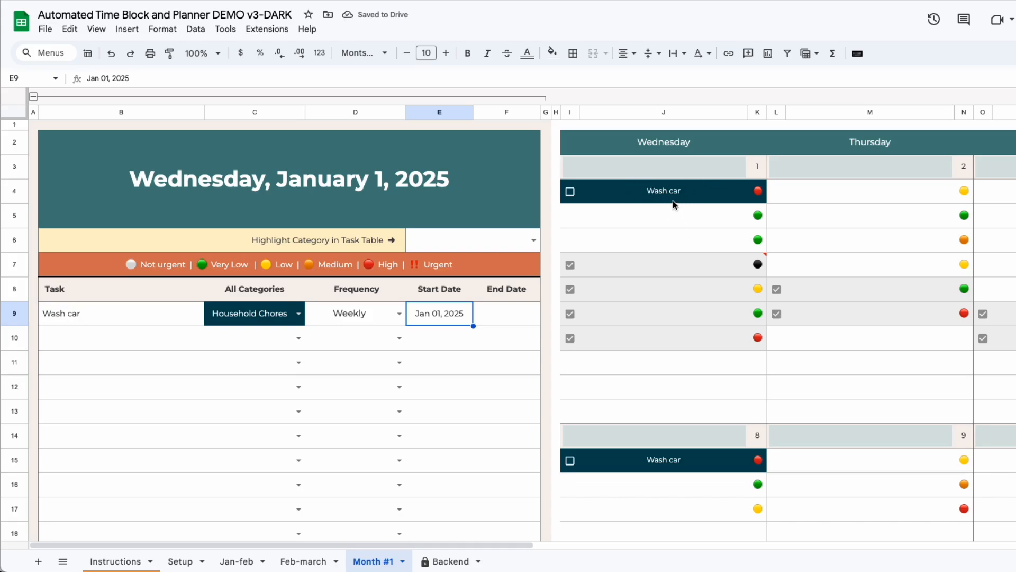
Change the Wash car task's frequency to Second Monday
{"action": "scroll", "coordinate": [668, 270], "scroll_direction": "down", "scroll_amount": 4}
{"action": "left_click", "coordinate": [399, 313]}
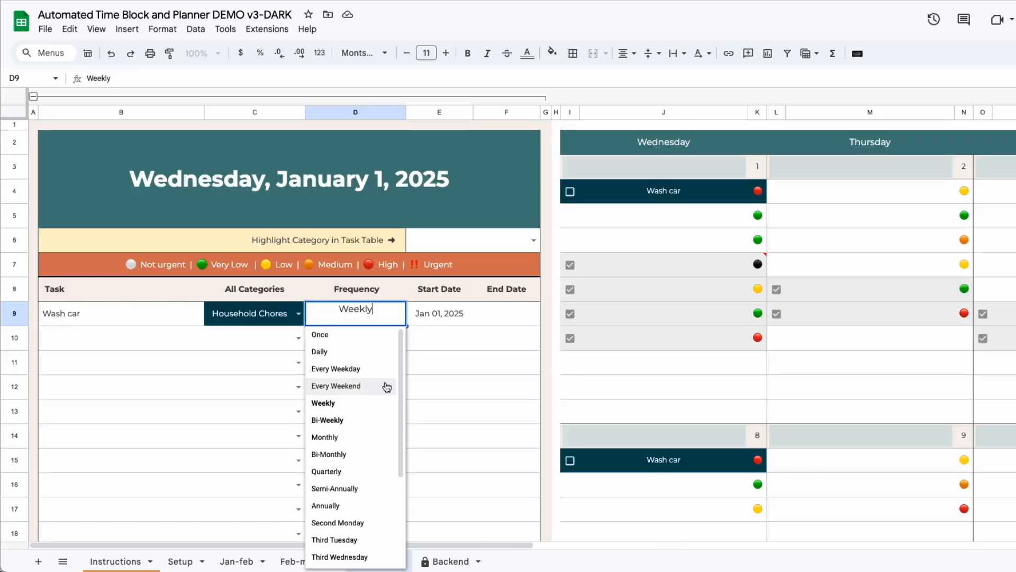
{"action": "scroll", "coordinate": [384, 385], "scroll_direction": "down", "scroll_amount": 2}
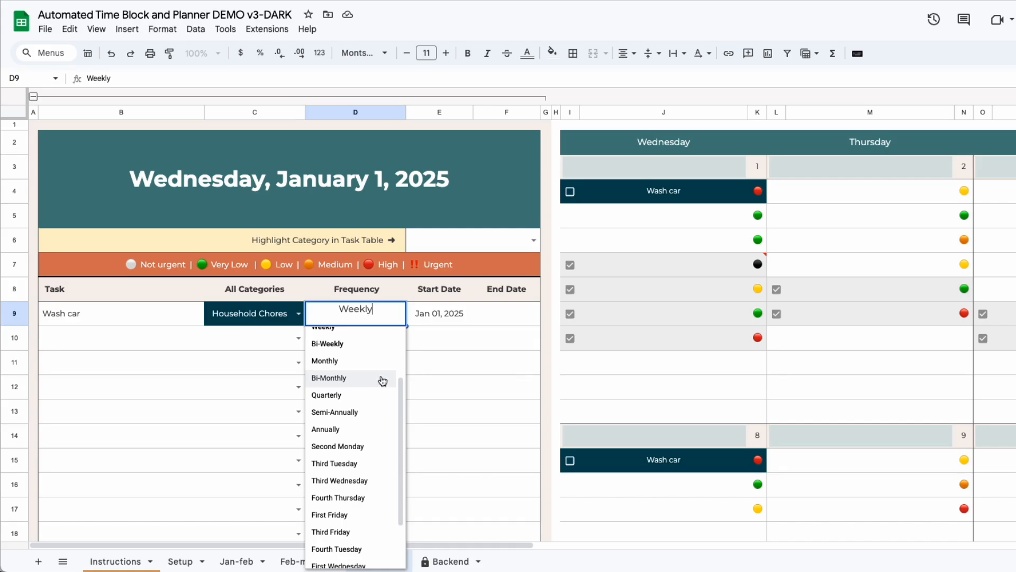
{"action": "left_click", "coordinate": [350, 446]}
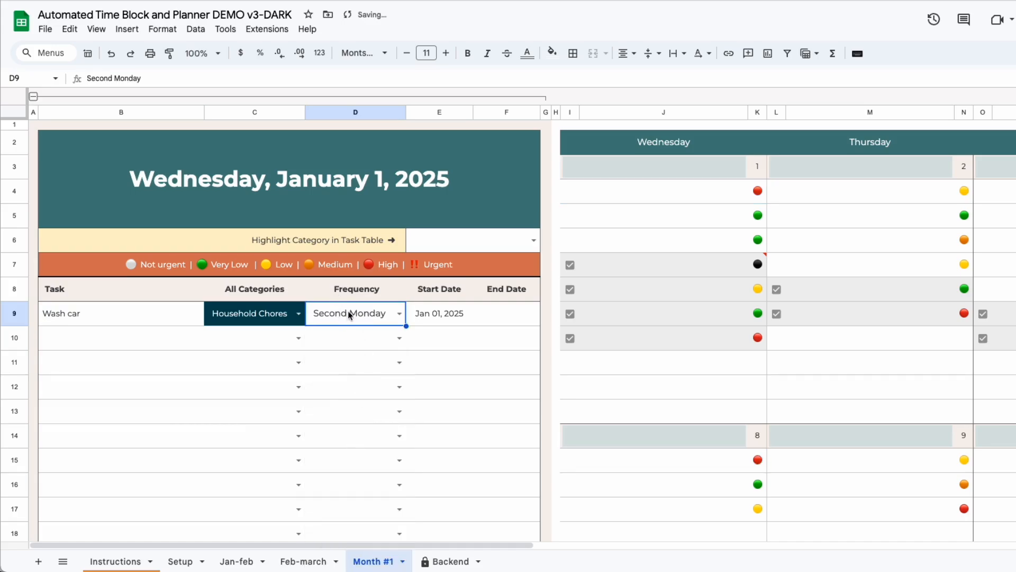
Check the custom frequencies table on the Setup sheet and return to the Month #1 sheet
{"action": "left_click", "coordinate": [185, 561]}
{"action": "left_click_drag", "start_coordinate": [269, 544], "coordinate": [64, 543]}
{"action": "scroll", "coordinate": [158, 450], "scroll_direction": "down", "scroll_amount": 8}
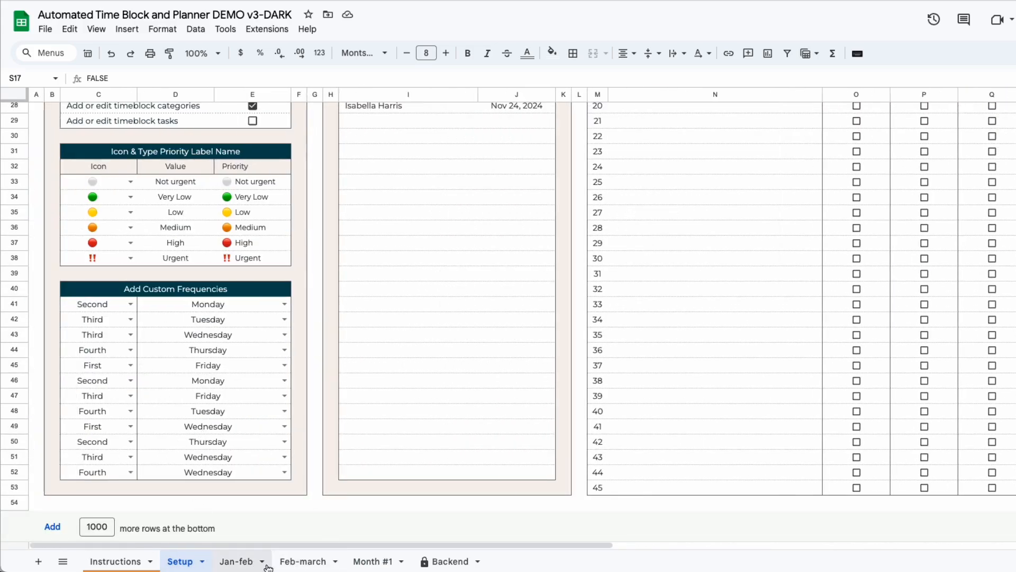
{"action": "left_click", "coordinate": [372, 561]}
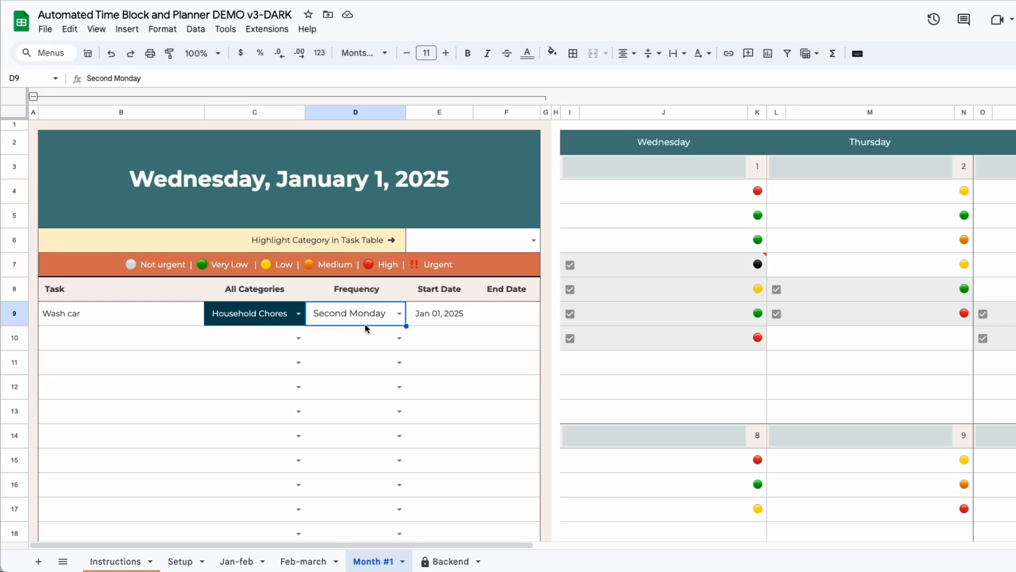
Check on which days the Wash car task falls in the January 2025 calendar
{"action": "left_click", "coordinate": [358, 344]}
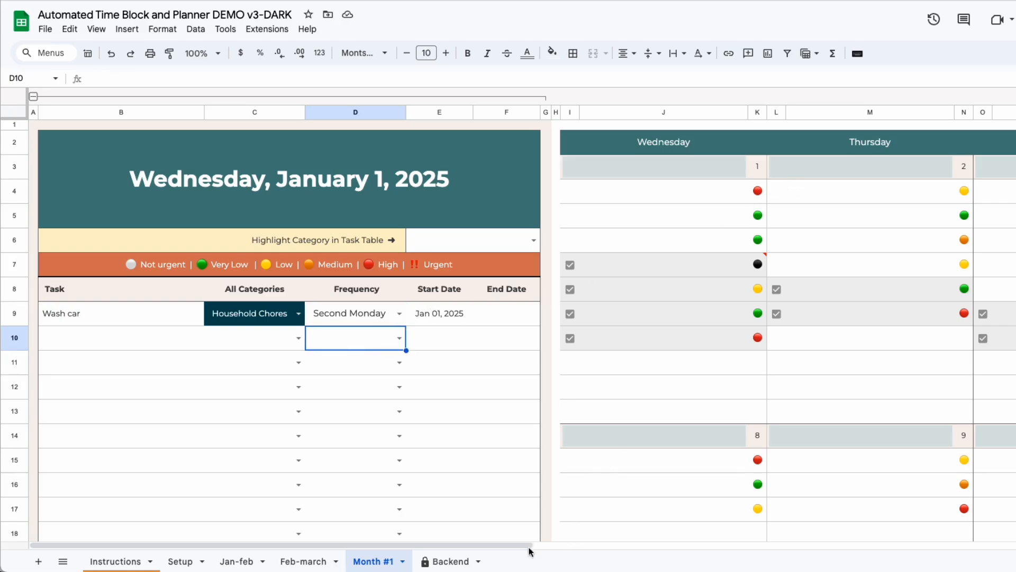
{"action": "left_click_drag", "start_coordinate": [482, 546], "coordinate": [942, 548]}
{"action": "scroll", "coordinate": [807, 318], "scroll_direction": "down", "scroll_amount": 3}
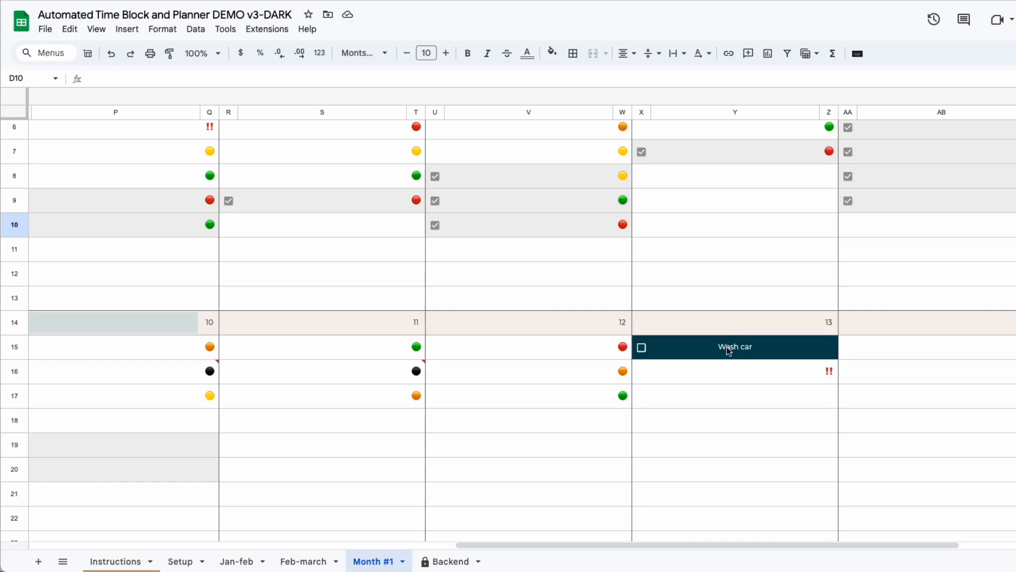
{"action": "scroll", "coordinate": [748, 363], "scroll_direction": "down", "scroll_amount": 10}
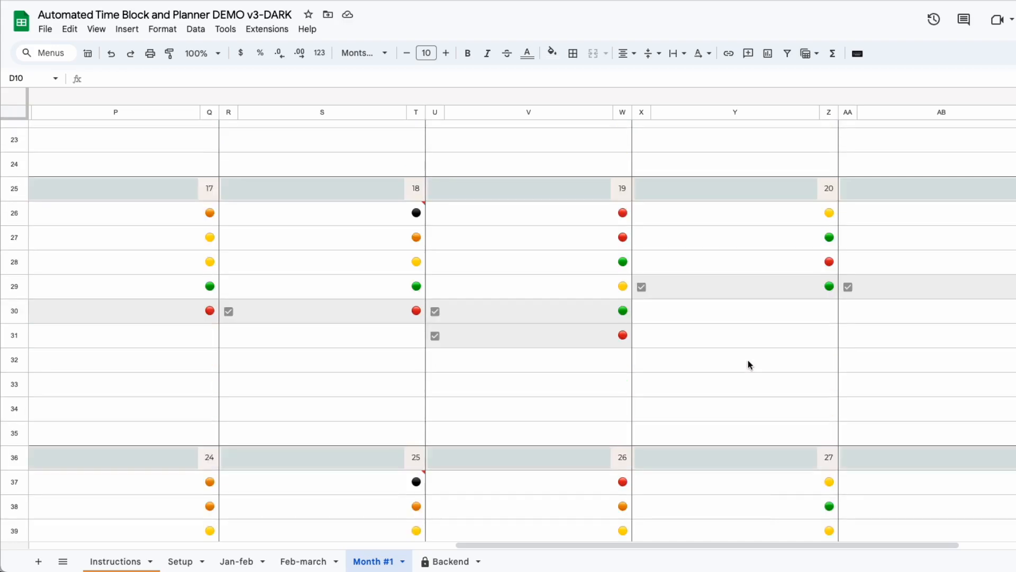
{"action": "scroll", "coordinate": [749, 363], "scroll_direction": "up", "scroll_amount": 10}
Set the monthly calendar's start date to February 1, 2025 and check where the Wash car task falls
{"action": "scroll", "coordinate": [127, 493], "scroll_direction": "left", "scroll_amount": 15}
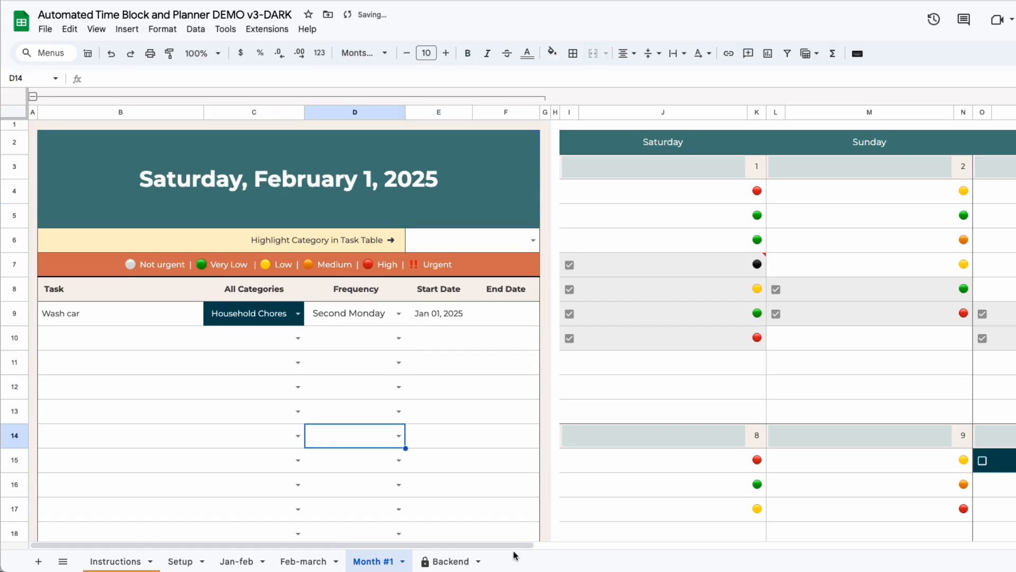
{"action": "left_click_drag", "start_coordinate": [551, 542], "coordinate": [689, 543]}
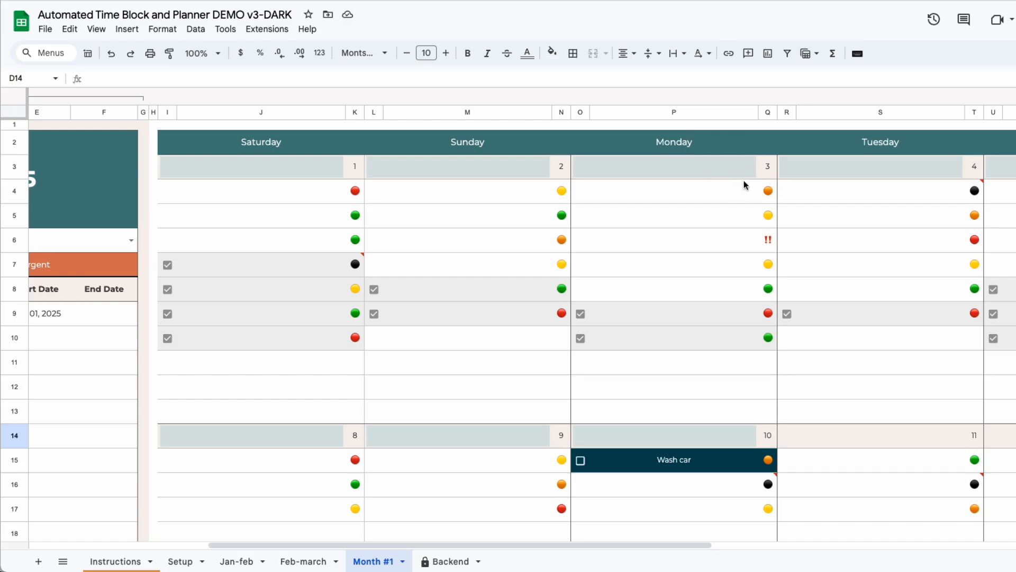
{"action": "left_click_drag", "start_coordinate": [630, 543], "coordinate": [328, 515]}
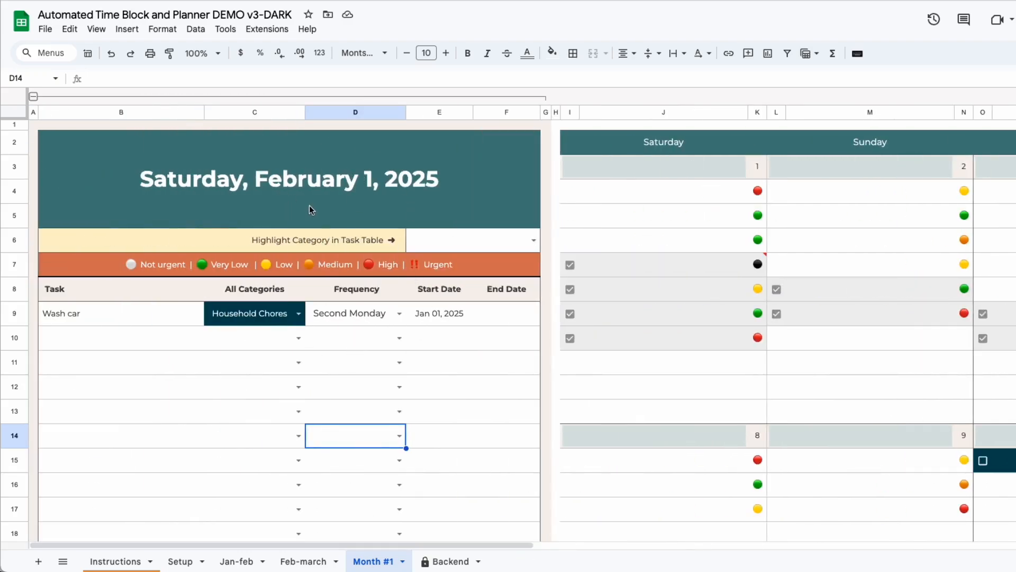
Set the Wash car task's frequency to Weekly and add a second task for calling a contact below it
{"action": "left_click", "coordinate": [399, 314]}
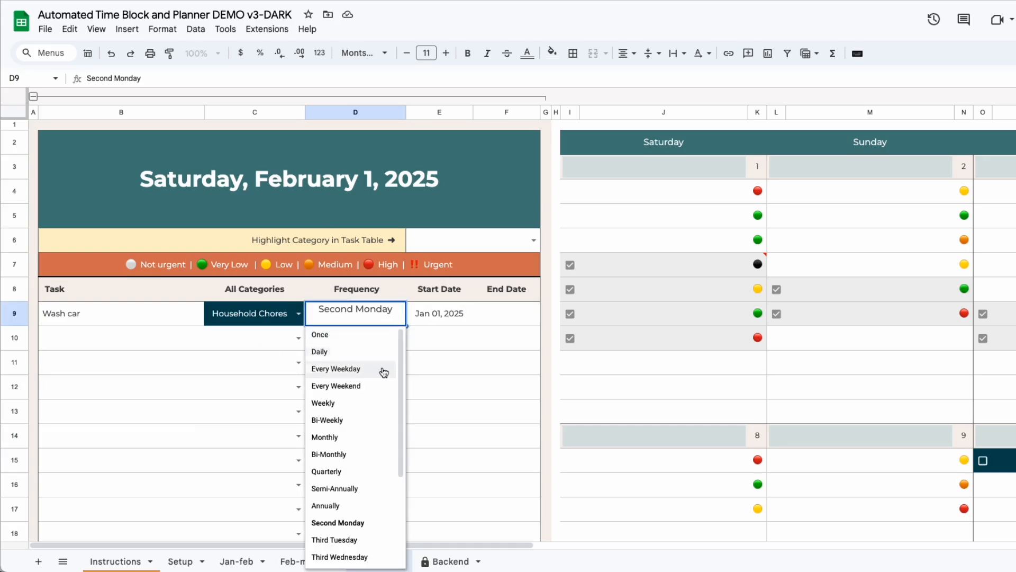
{"action": "left_click", "coordinate": [354, 409]}
{"action": "left_click", "coordinate": [113, 344]}
{"action": "type", "text": "Call Paula"}
{"action": "left_click", "coordinate": [182, 401]}
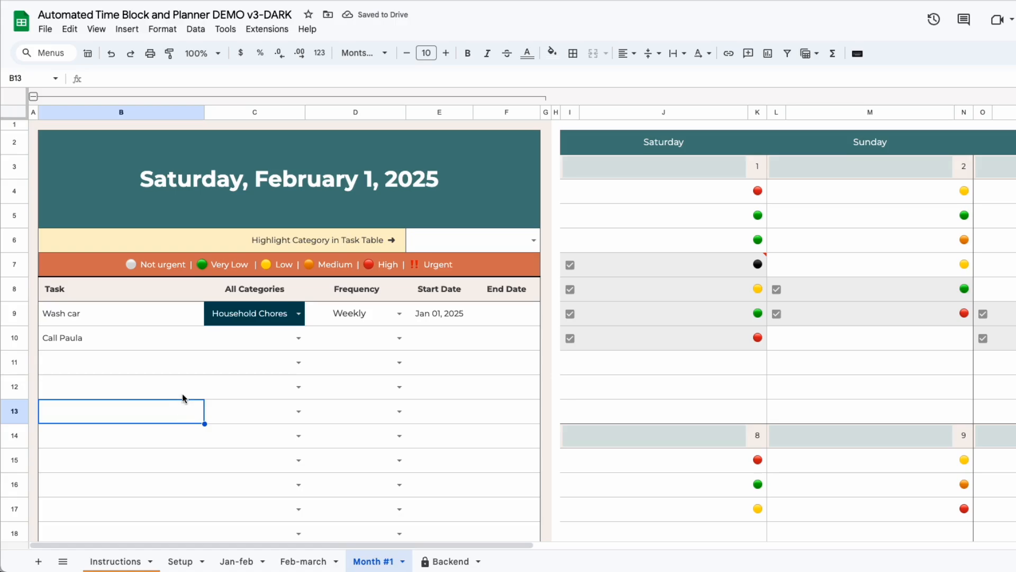
Give the call task the Personal Time category, the frequency Once and the start date Dec 27, 2024
{"action": "left_click", "coordinate": [299, 337]}
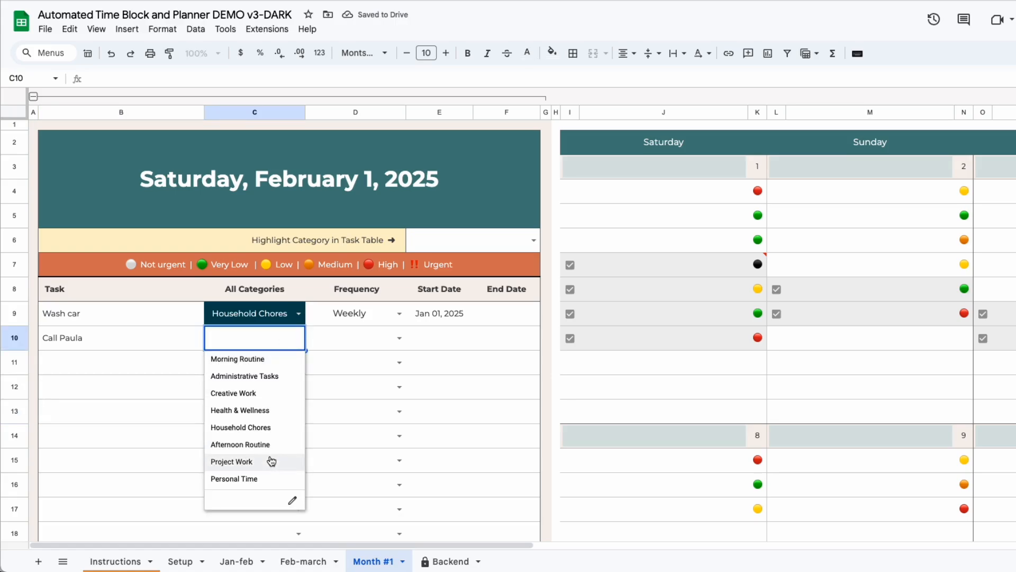
{"action": "left_click", "coordinate": [263, 479]}
{"action": "left_click", "coordinate": [260, 413]}
{"action": "left_click", "coordinate": [399, 338]}
{"action": "left_click", "coordinate": [348, 358]}
{"action": "double_click", "coordinate": [451, 339]}
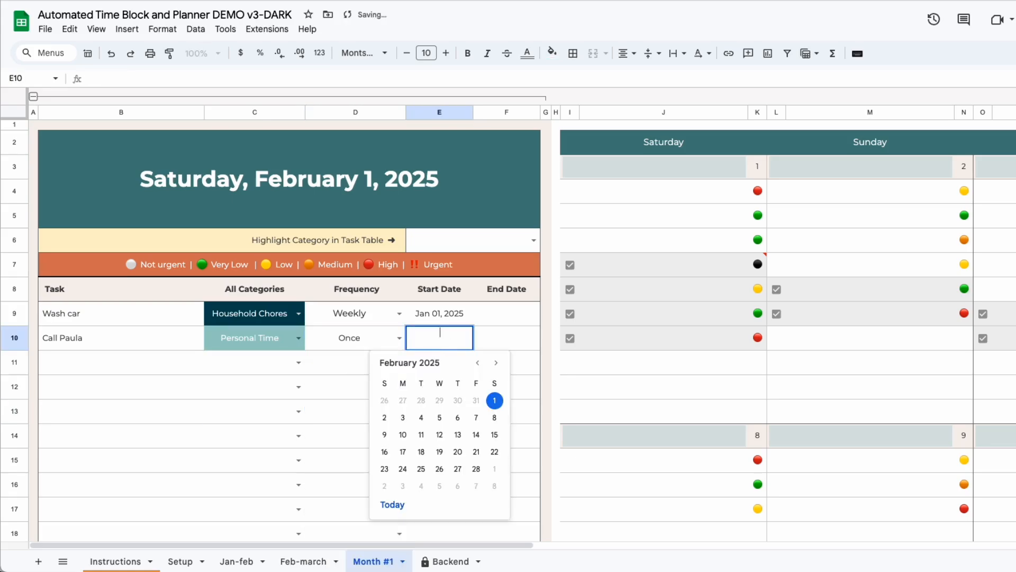
{"action": "left_click", "coordinate": [478, 363]}
{"action": "left_click", "coordinate": [384, 505]}
{"action": "left_click", "coordinate": [444, 387]}
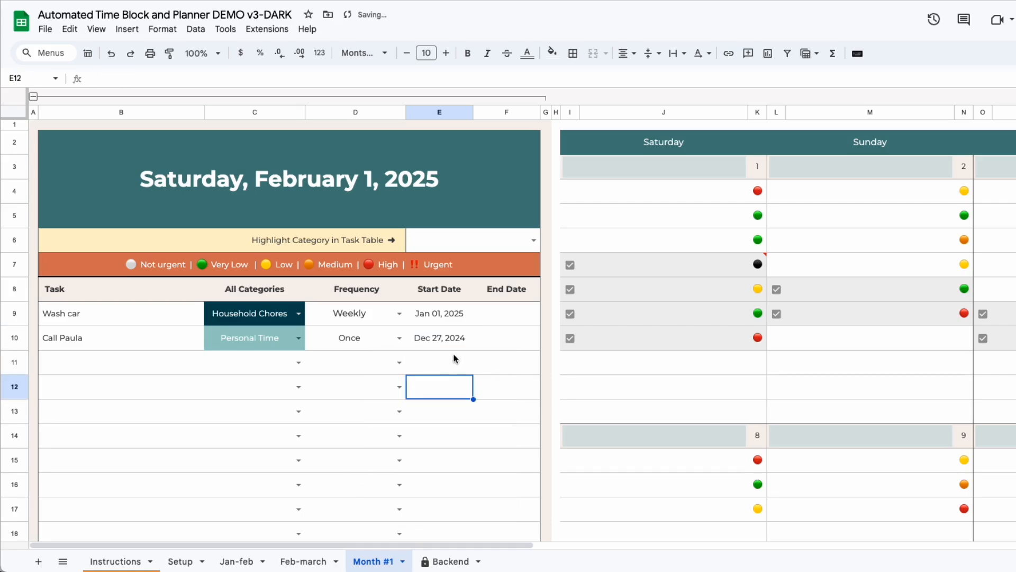
Set the start date of the Month #1 calendar to December 1, 2024
{"action": "double_click", "coordinate": [284, 182]}
{"action": "left_click", "coordinate": [328, 240]}
{"action": "left_click", "coordinate": [328, 241]}
{"action": "left_click", "coordinate": [233, 278]}
{"action": "left_click", "coordinate": [507, 411]}
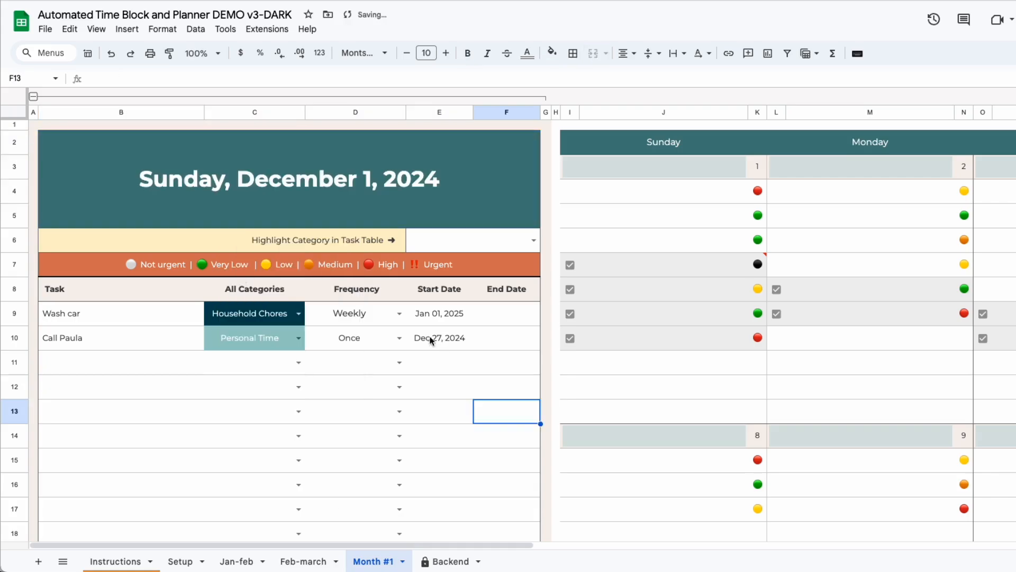
Check where the call task and the Wash car task fall in the calendar starting December 1, 2024
{"action": "left_click_drag", "start_coordinate": [517, 546], "coordinate": [1006, 543]}
{"action": "scroll", "coordinate": [665, 429], "scroll_direction": "down", "scroll_amount": 11}
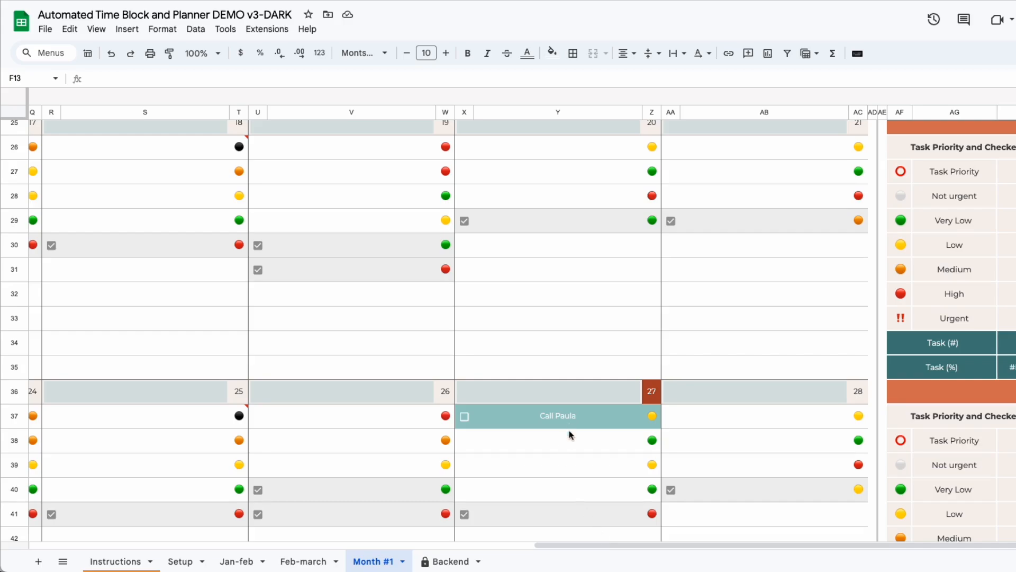
{"action": "scroll", "coordinate": [567, 438], "scroll_direction": "down", "scroll_amount": 4}
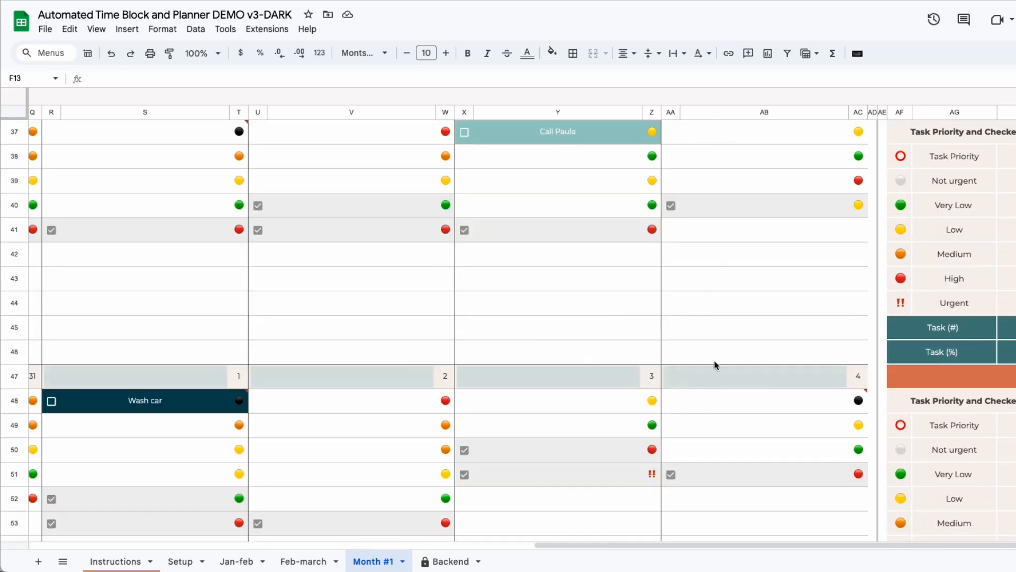
{"action": "scroll", "coordinate": [642, 214], "scroll_direction": "up", "scroll_amount": 1}
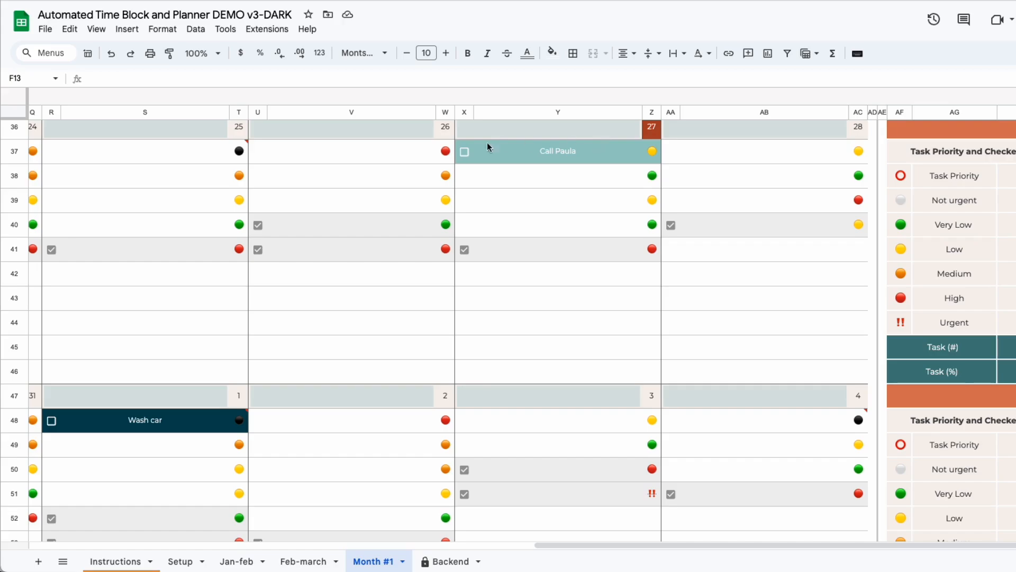
{"action": "scroll", "coordinate": [578, 538], "scroll_direction": "down", "scroll_amount": 2}
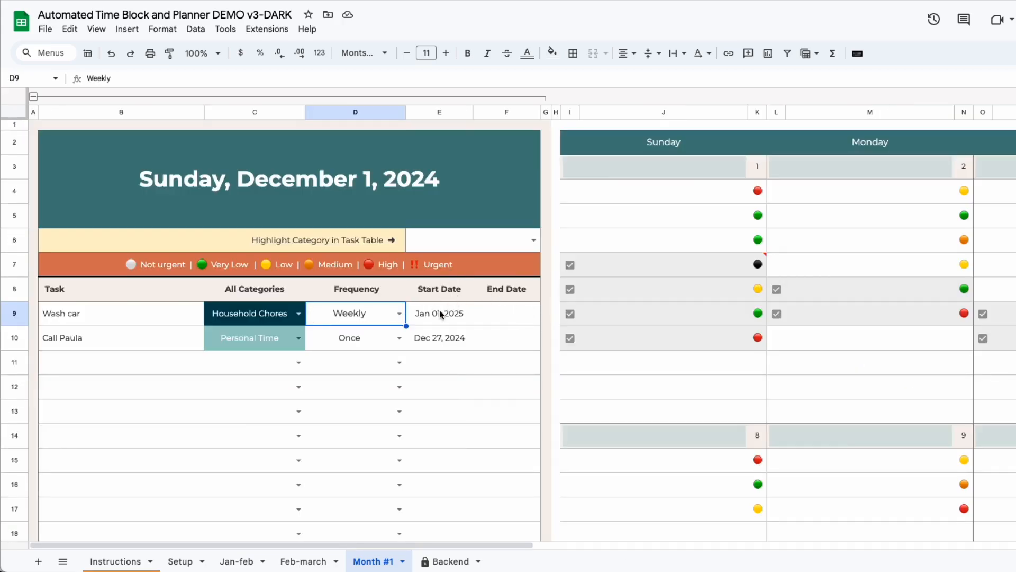
Set the start date of the Month #1 calendar to January 1, 2025
{"action": "left_click", "coordinate": [376, 174]}
{"action": "double_click", "coordinate": [376, 173]}
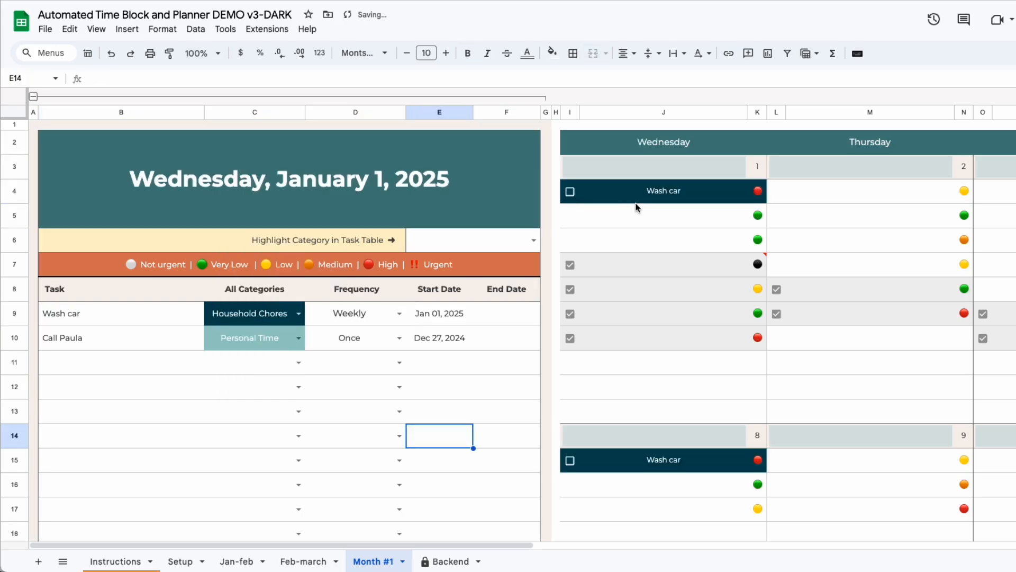
{"action": "scroll", "coordinate": [672, 514], "scroll_direction": "down", "scroll_amount": 3}
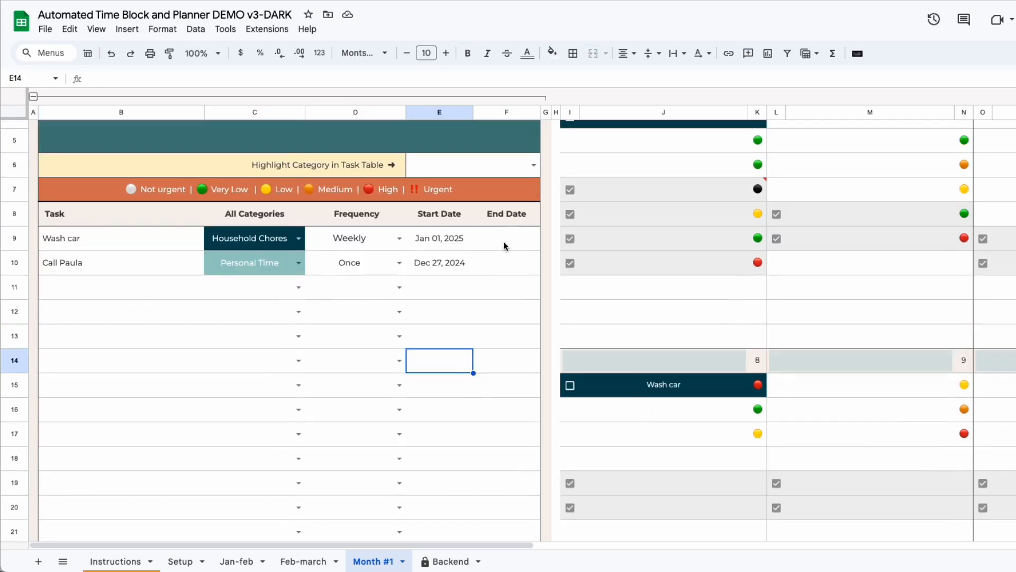
Set the Wash car task's end date to Jan 15, 2025 and check its entries through the January calendar
{"action": "double_click", "coordinate": [501, 241]}
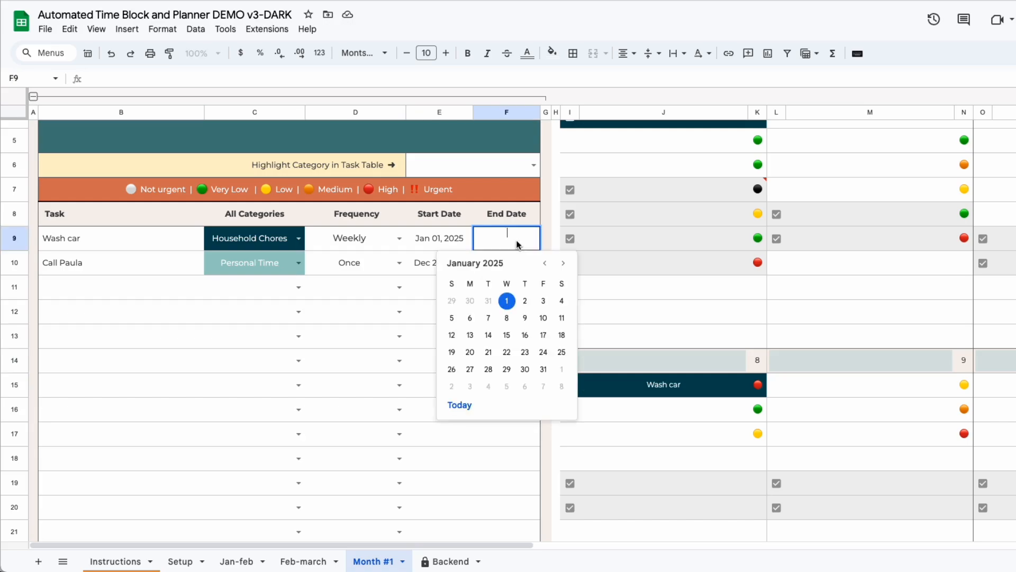
{"action": "left_click", "coordinate": [565, 263]}
{"action": "left_click", "coordinate": [544, 263]}
{"action": "left_click", "coordinate": [507, 334]}
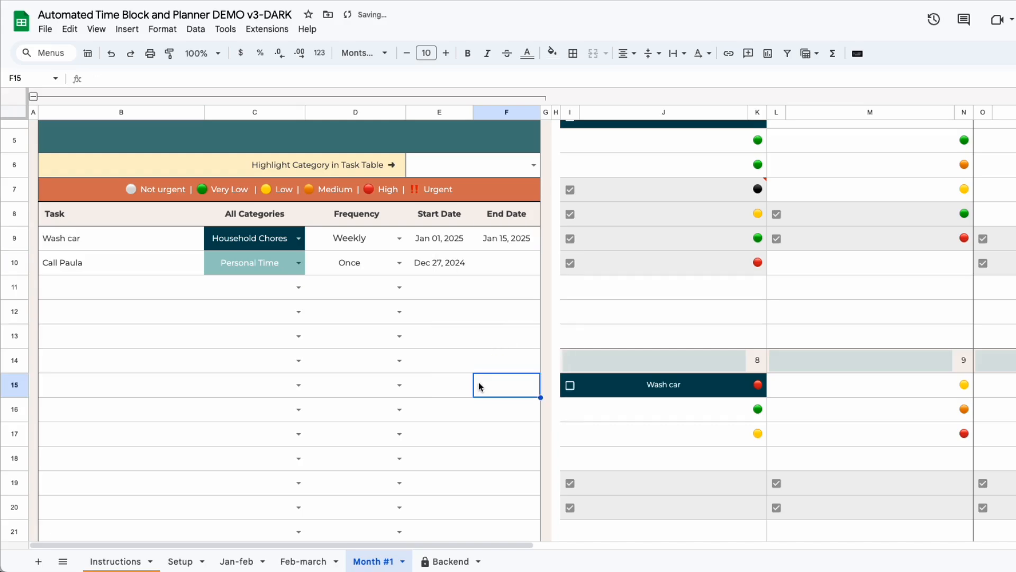
{"action": "scroll", "coordinate": [701, 243], "scroll_direction": "up", "scroll_amount": 3}
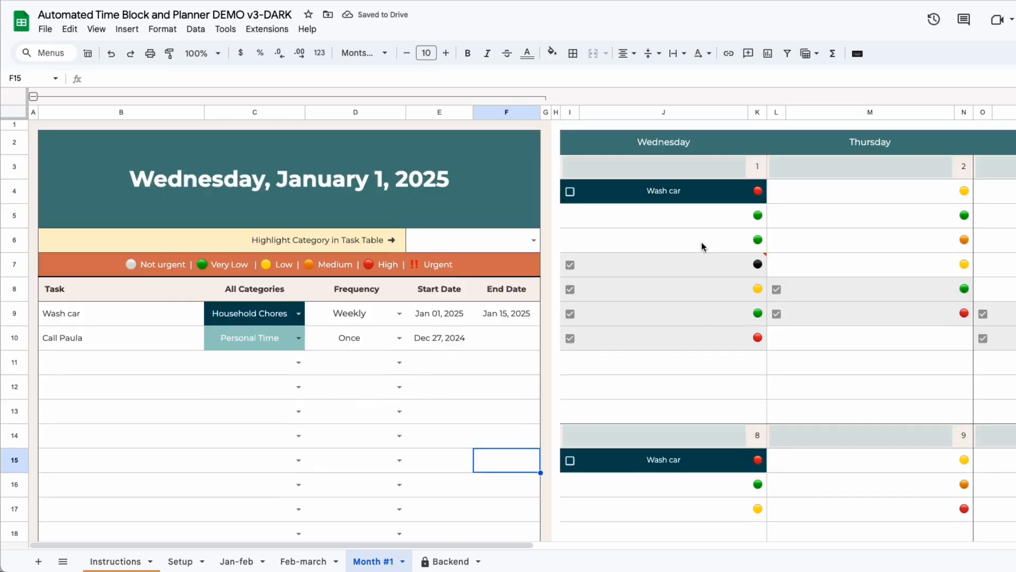
{"action": "scroll", "coordinate": [687, 269], "scroll_direction": "down", "scroll_amount": 10}
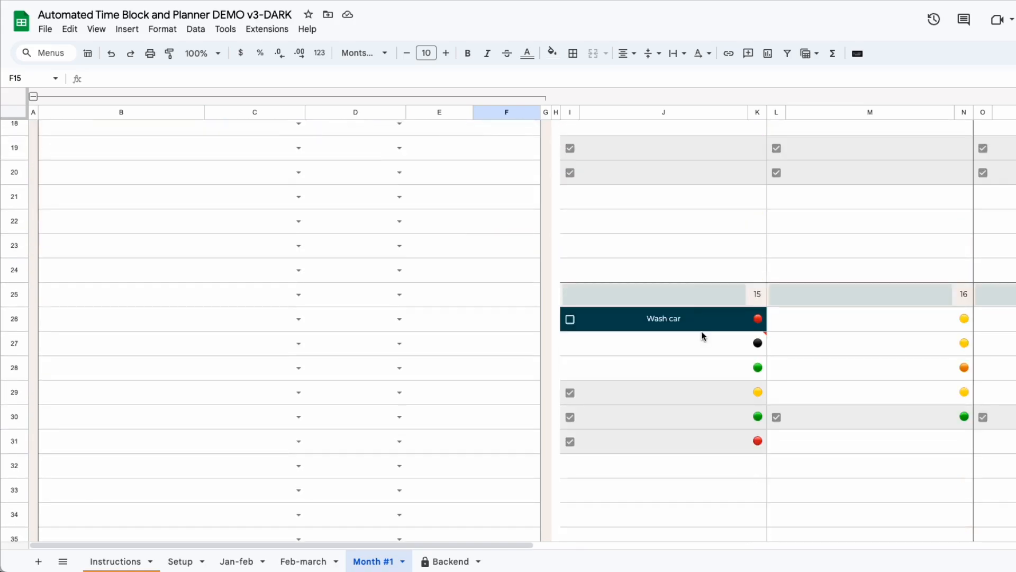
{"action": "scroll", "coordinate": [689, 411], "scroll_direction": "down", "scroll_amount": 3}
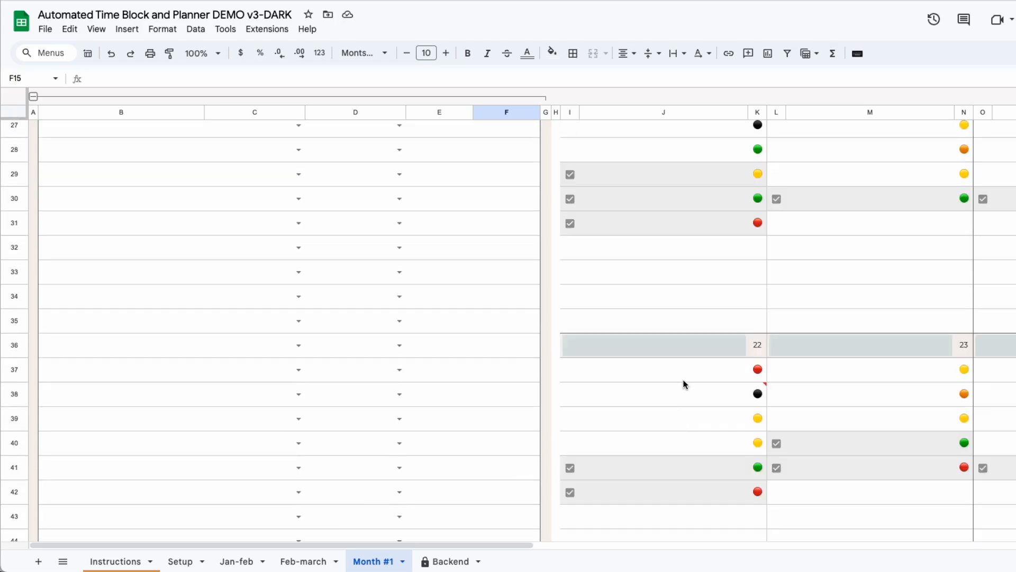
{"action": "scroll", "coordinate": [683, 397], "scroll_direction": "down", "scroll_amount": 4}
{"action": "scroll", "coordinate": [630, 381], "scroll_direction": "up", "scroll_amount": 12}
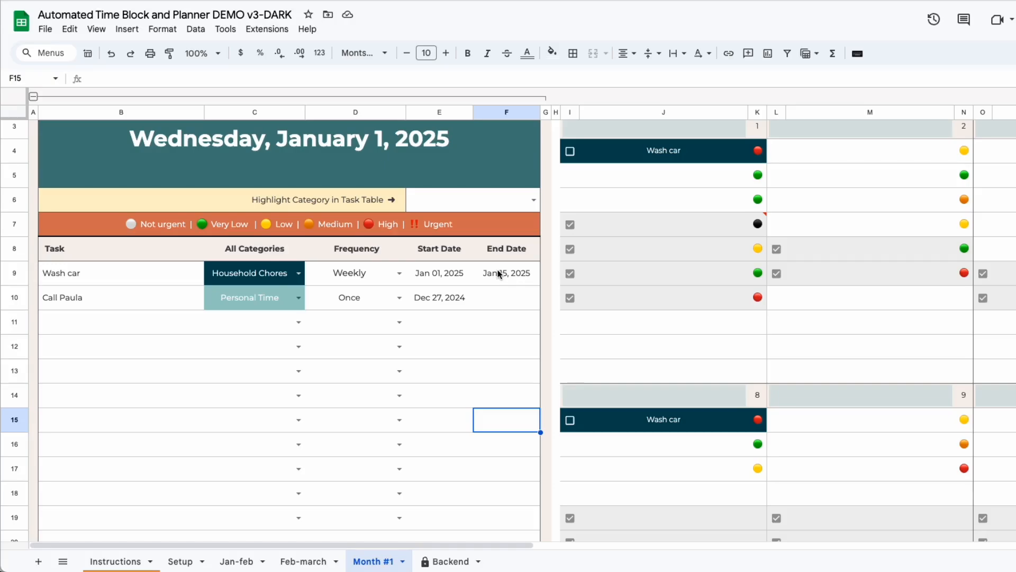
Remove the Wash car task's end date and check its entries through the end of the month
{"action": "left_click", "coordinate": [498, 268]}
{"action": "key", "text": "Delete"}
{"action": "scroll", "coordinate": [662, 344], "scroll_direction": "down", "scroll_amount": 5}
{"action": "scroll", "coordinate": [661, 345], "scroll_direction": "down", "scroll_amount": 10}
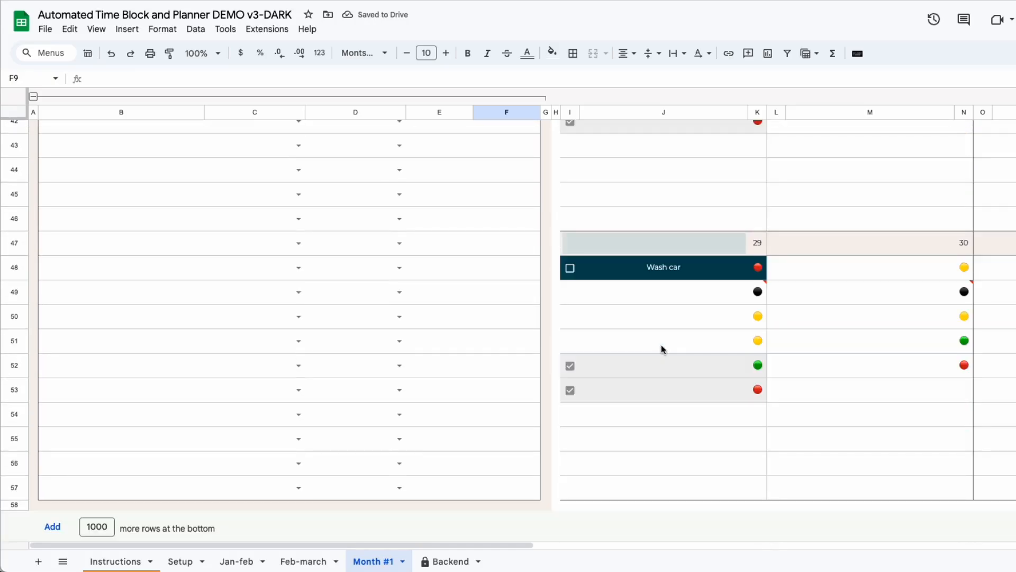
{"action": "scroll", "coordinate": [658, 342], "scroll_direction": "up", "scroll_amount": 15}
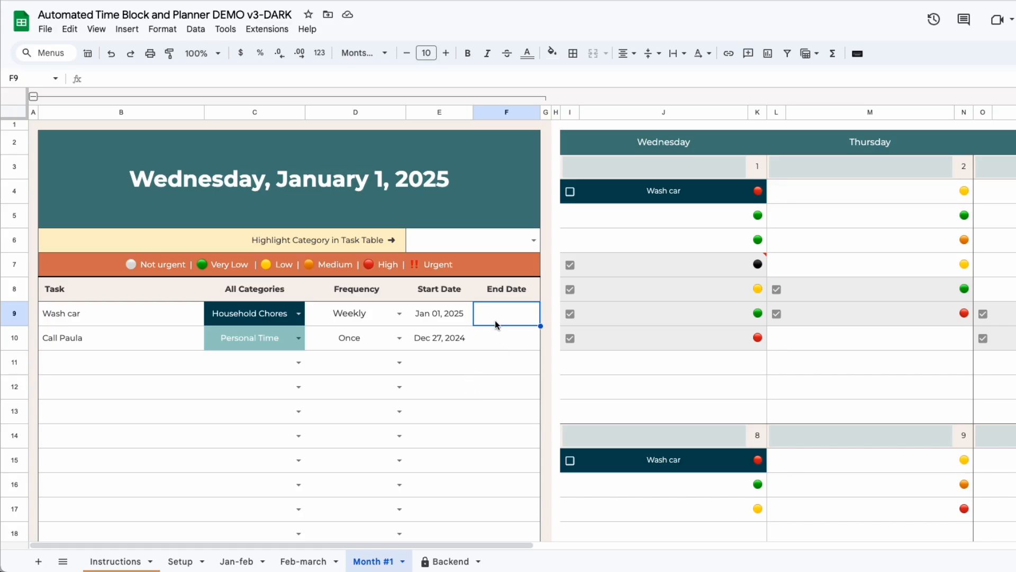
Look through the available frequency options for the Wash car task without changing the current one
{"action": "left_click", "coordinate": [400, 314]}
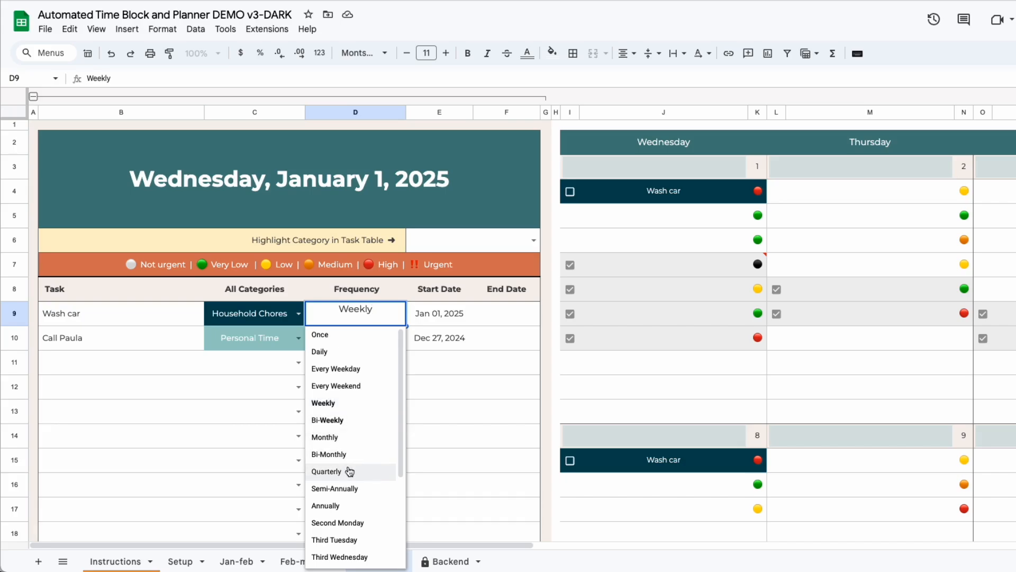
{"action": "scroll", "coordinate": [352, 506], "scroll_direction": "down", "scroll_amount": 1}
{"action": "scroll", "coordinate": [353, 501], "scroll_direction": "down", "scroll_amount": 5}
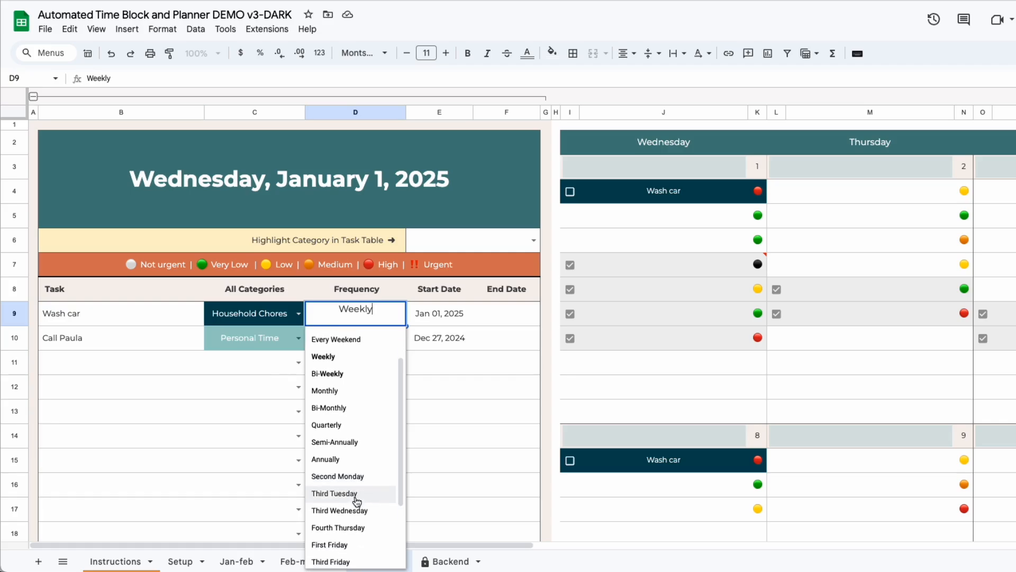
{"action": "left_click", "coordinate": [469, 394]}
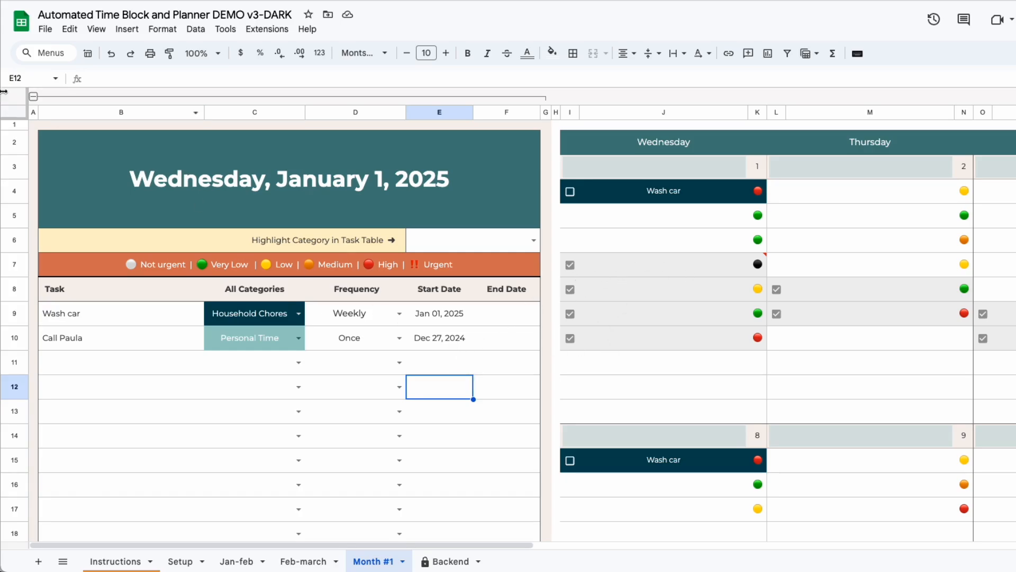
Uncheck all the task checkboxes in the whole Month #1 sheet at once
{"action": "left_click", "coordinate": [16, 112]}
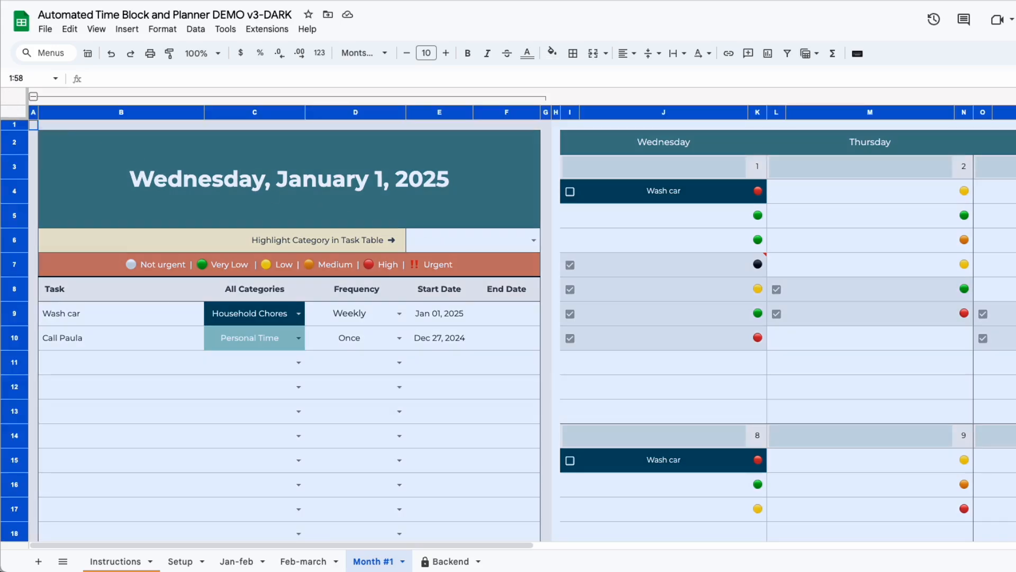
{"action": "key", "text": "space"}
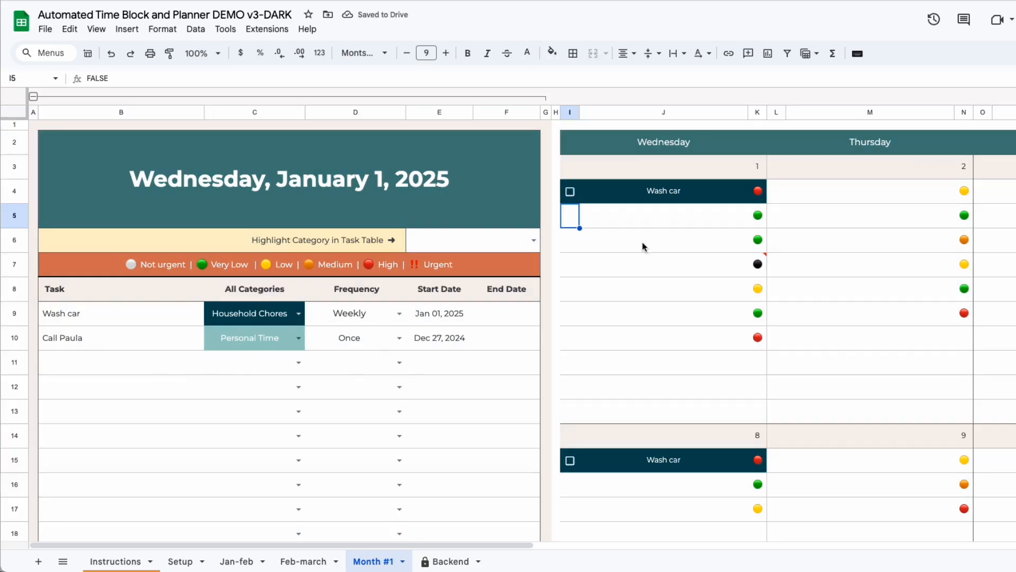
{"action": "left_click_drag", "start_coordinate": [653, 215], "coordinate": [658, 415]}
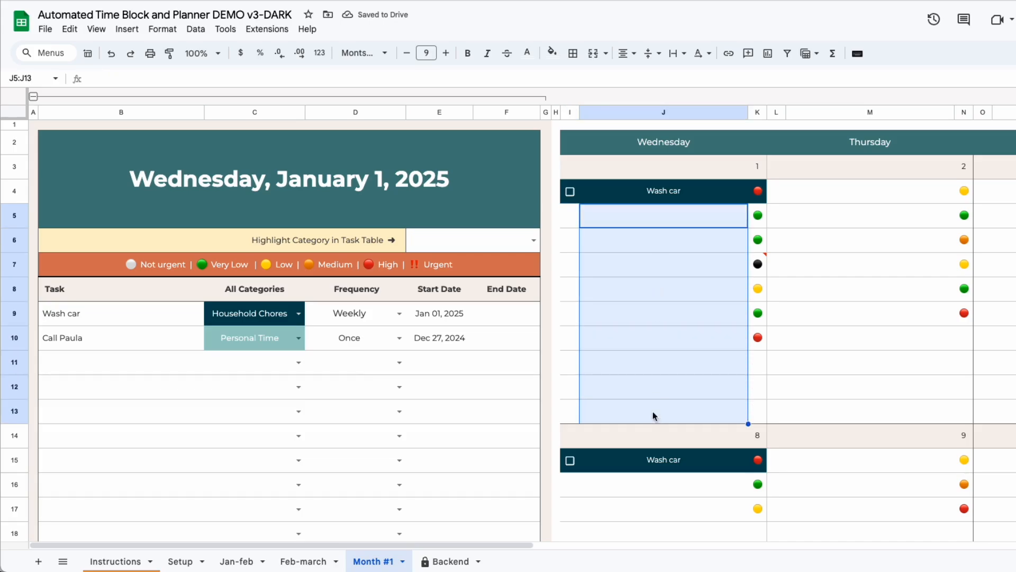
{"action": "left_click", "coordinate": [135, 364]}
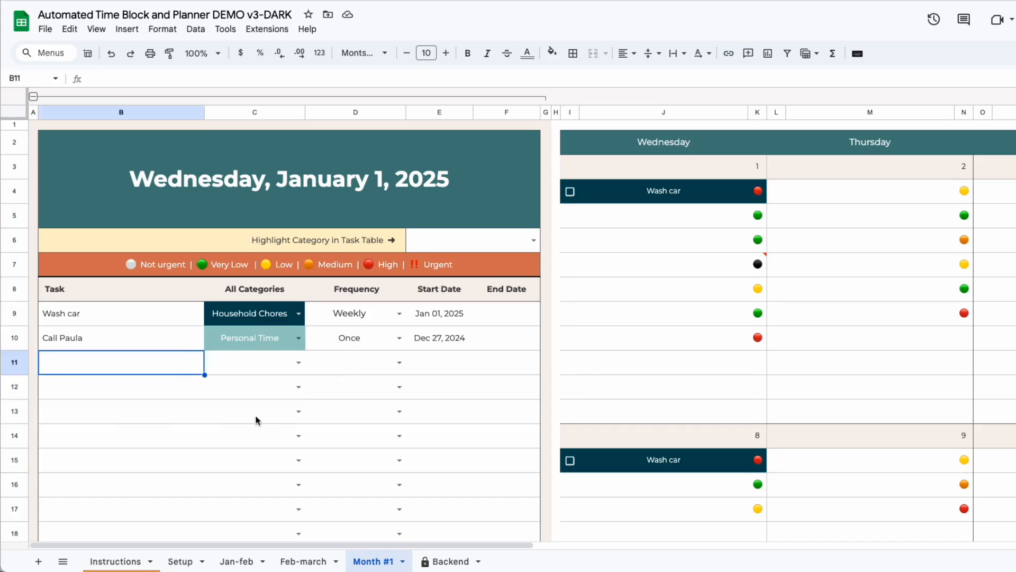
{"action": "left_click_drag", "start_coordinate": [635, 216], "coordinate": [636, 410]}
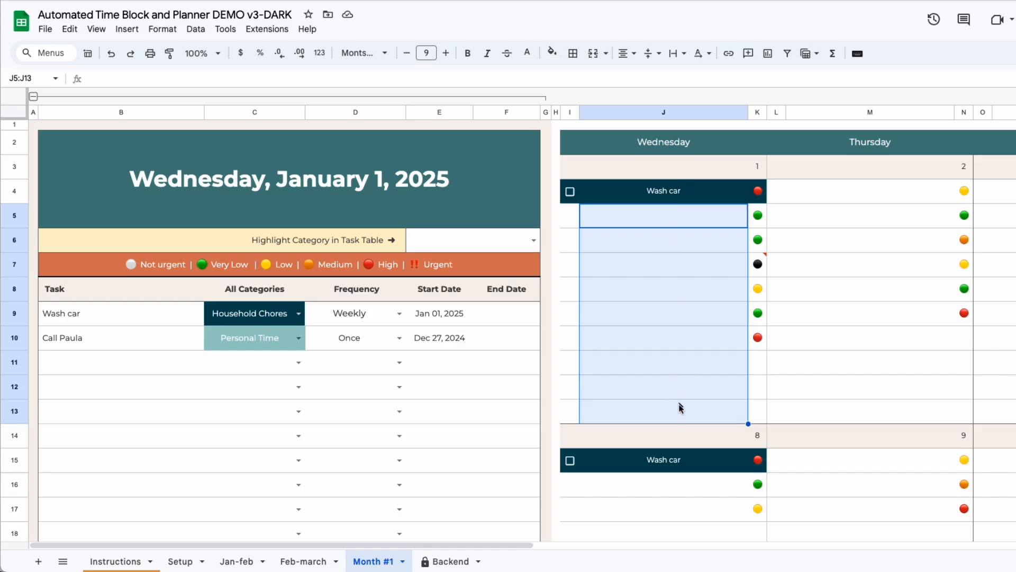
{"action": "left_click", "coordinate": [645, 391]}
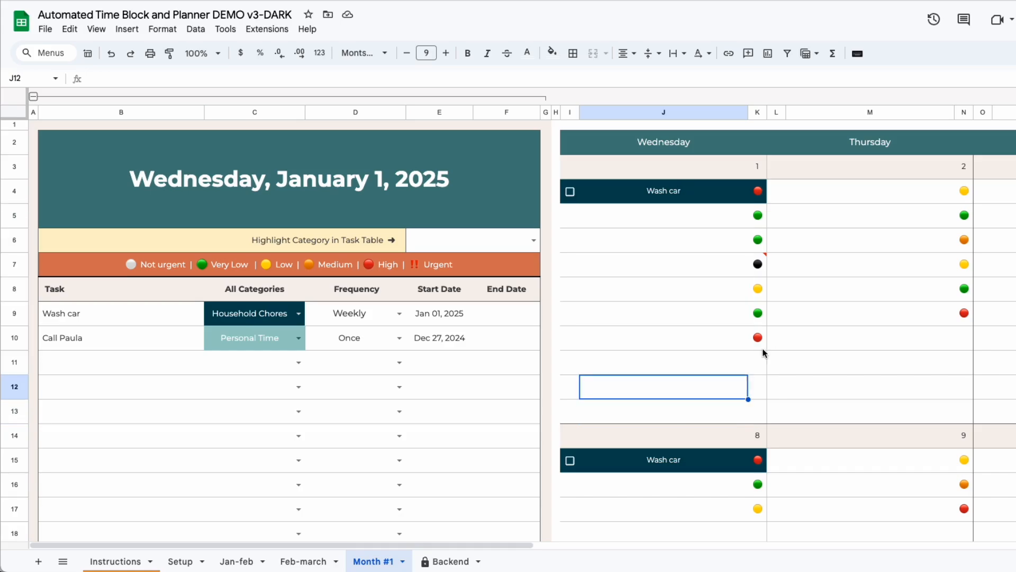
Clear the priority icons from all the January 1 task rows
{"action": "left_click_drag", "start_coordinate": [761, 344], "coordinate": [763, 203]}
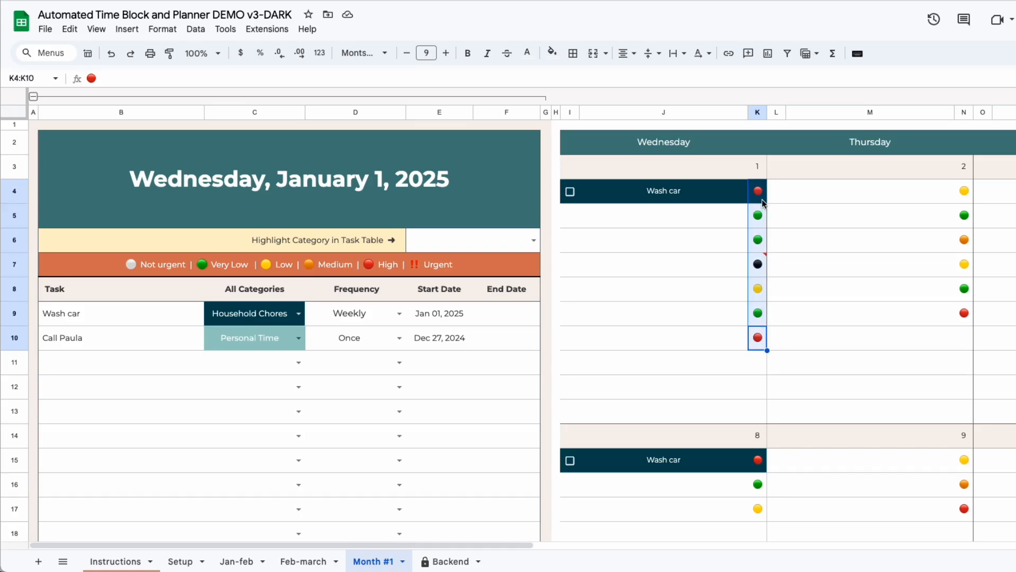
{"action": "key", "text": "Delete"}
{"action": "left_click", "coordinate": [673, 320]}
Review the priority icons and their labels in the Setup sheet, then return to Month #1
{"action": "left_click", "coordinate": [181, 561]}
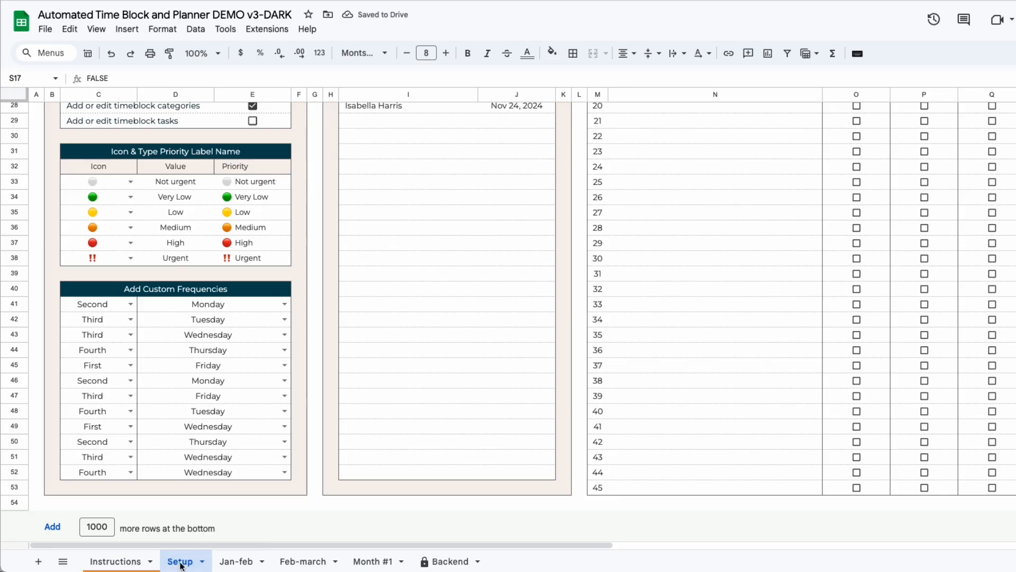
{"action": "scroll", "coordinate": [253, 296], "scroll_direction": "up", "scroll_amount": 2}
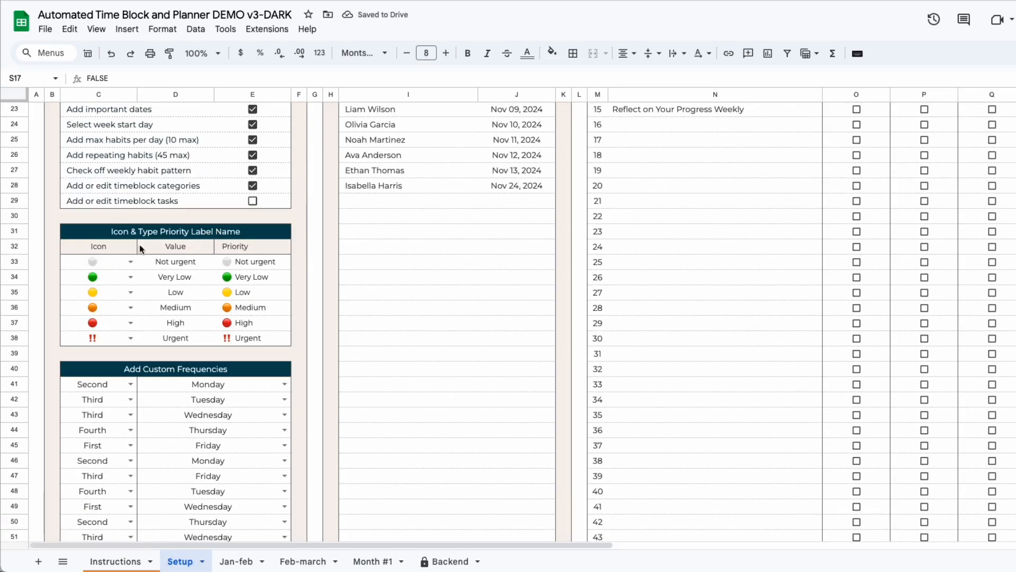
{"action": "left_click", "coordinate": [369, 562]}
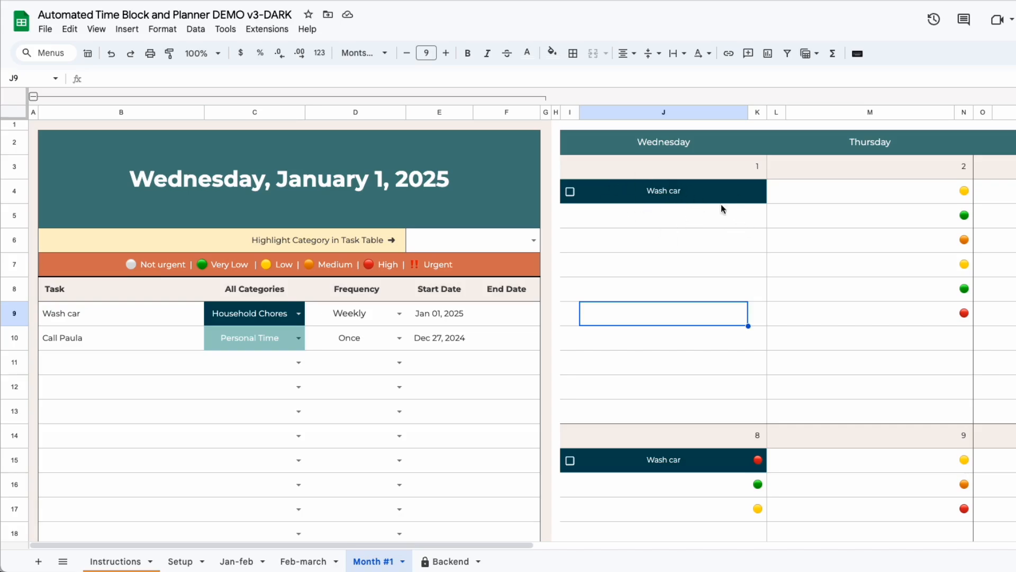
Give the January 1 Wash car entry the red High priority icon
{"action": "left_click", "coordinate": [760, 196]}
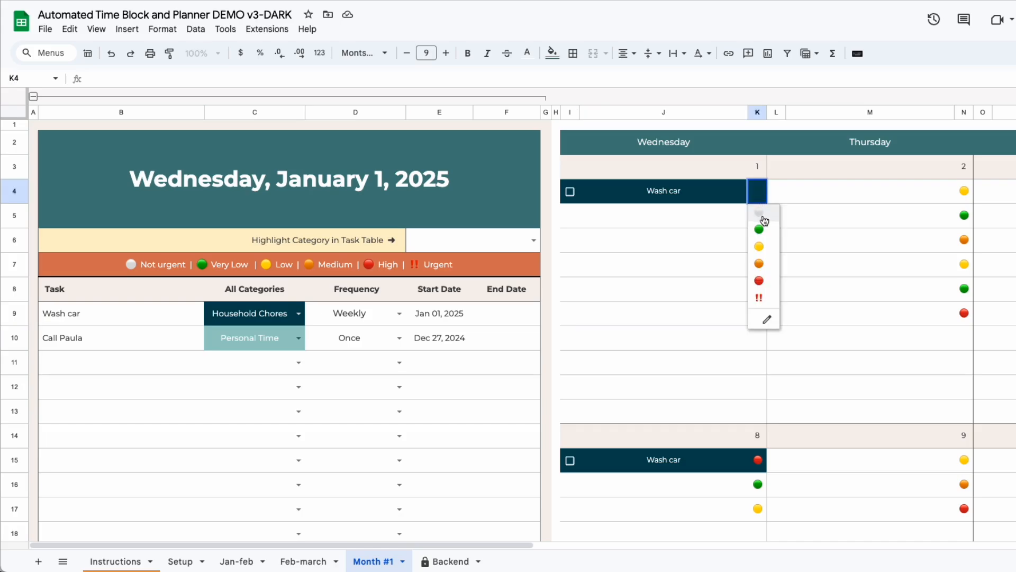
{"action": "left_click", "coordinate": [765, 282]}
{"action": "left_click", "coordinate": [710, 310]}
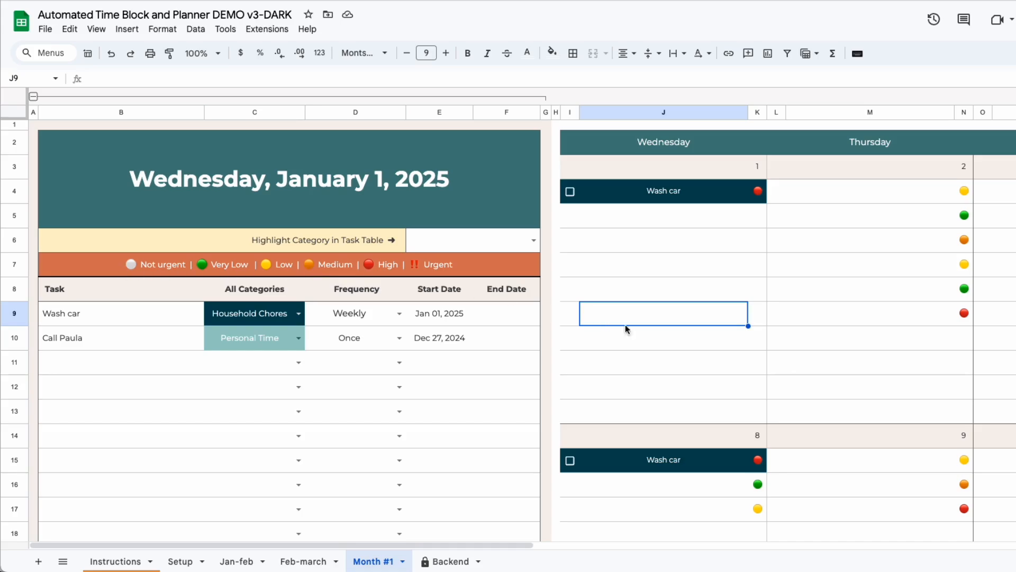
{"action": "left_click", "coordinate": [622, 357]}
Add Task 3 to the task table with the Creative Work category and the frequency Daily
{"action": "left_click", "coordinate": [90, 357]}
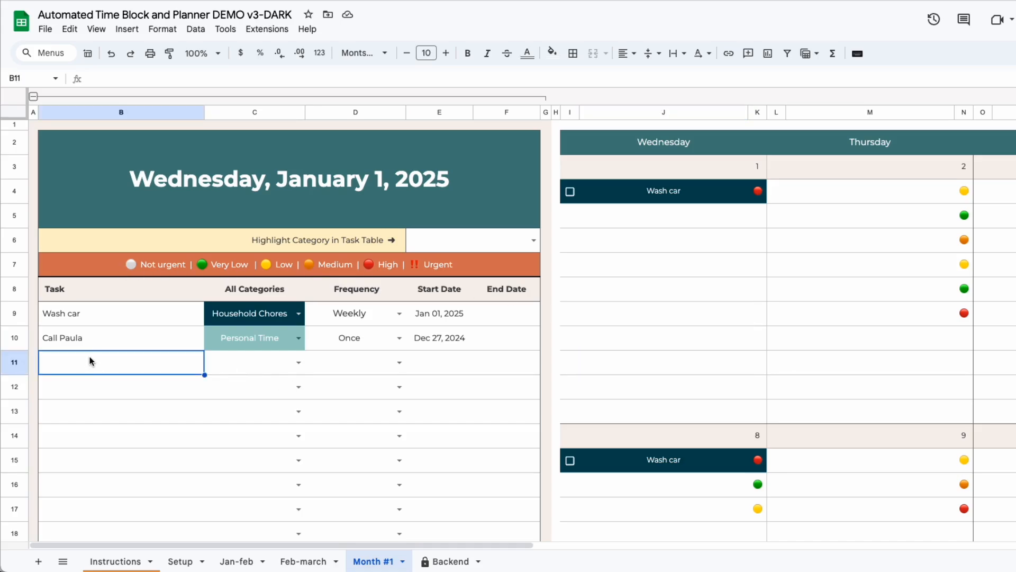
{"action": "type", "text": "Task 3"}
{"action": "key", "text": "Return"}
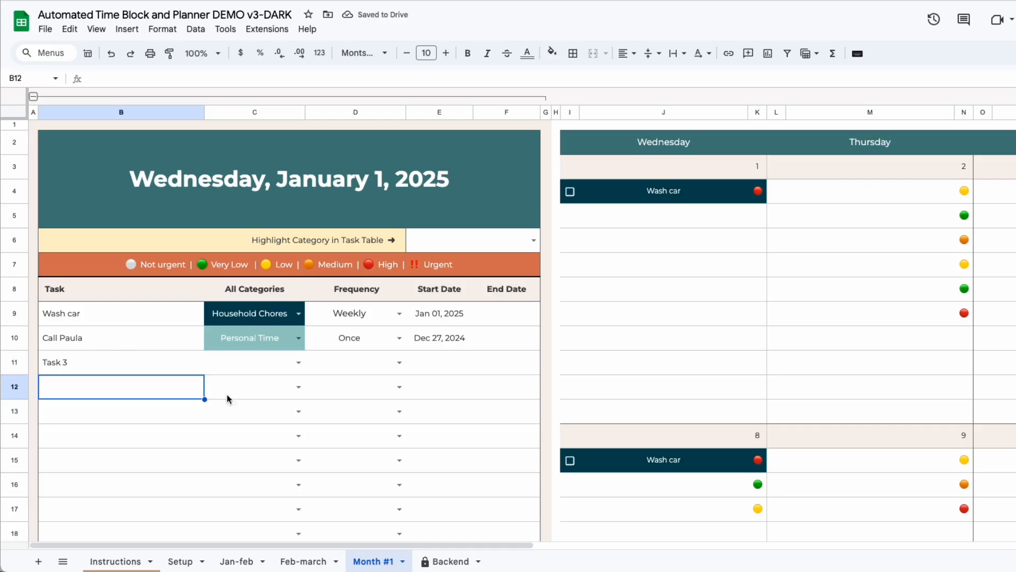
{"action": "left_click", "coordinate": [298, 361]}
{"action": "left_click", "coordinate": [235, 416]}
{"action": "left_click", "coordinate": [383, 364]}
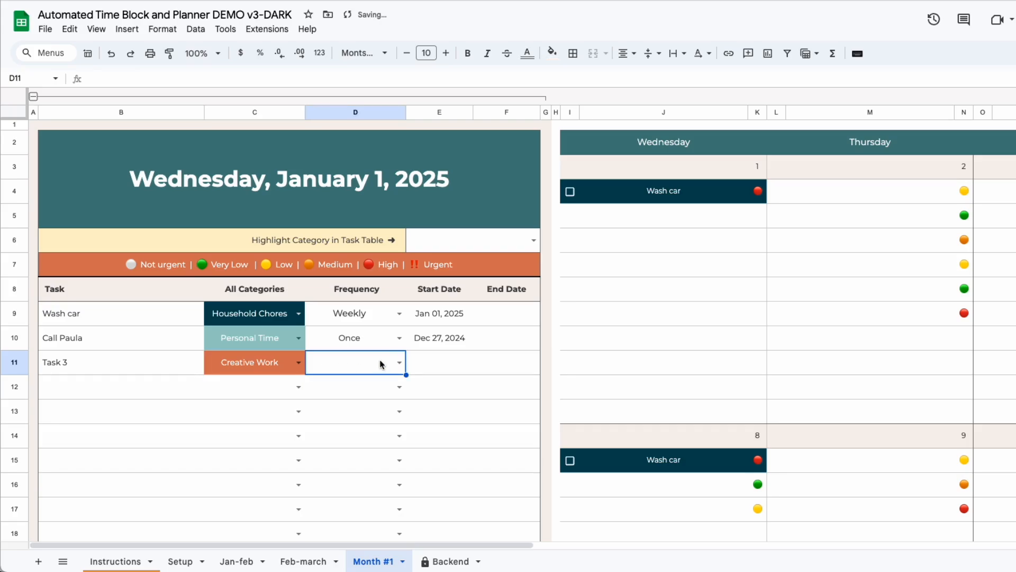
{"action": "left_click", "coordinate": [397, 362]}
{"action": "left_click", "coordinate": [340, 400]}
{"action": "left_click", "coordinate": [439, 435]}
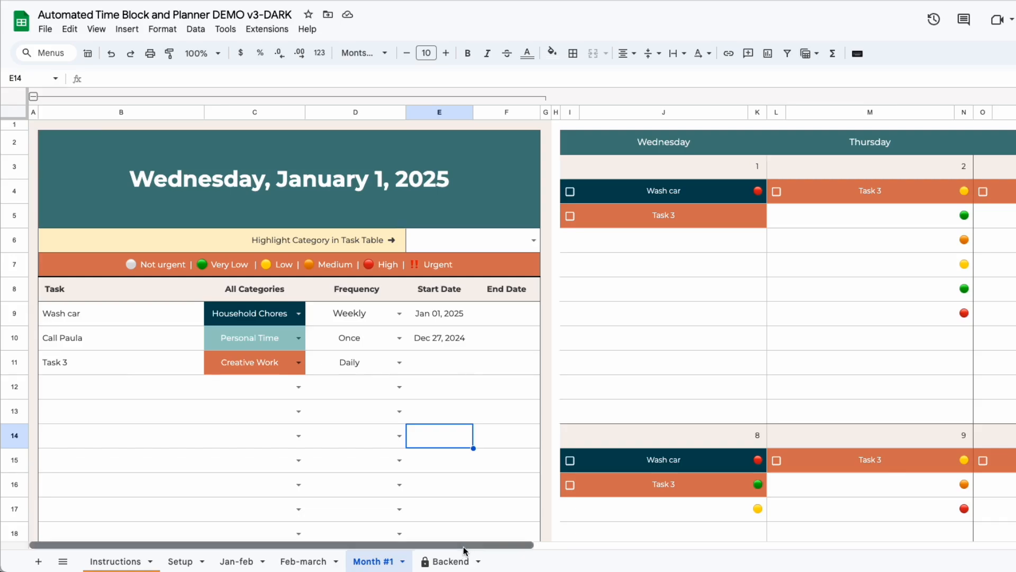
Give the January 1 Task 3 entry the yellow Low priority icon and clear the January 2 priority icons
{"action": "left_click_drag", "start_coordinate": [463, 546], "coordinate": [497, 546]}
{"action": "left_click", "coordinate": [682, 219]}
{"action": "left_click", "coordinate": [681, 271]}
{"action": "left_click", "coordinate": [653, 337]}
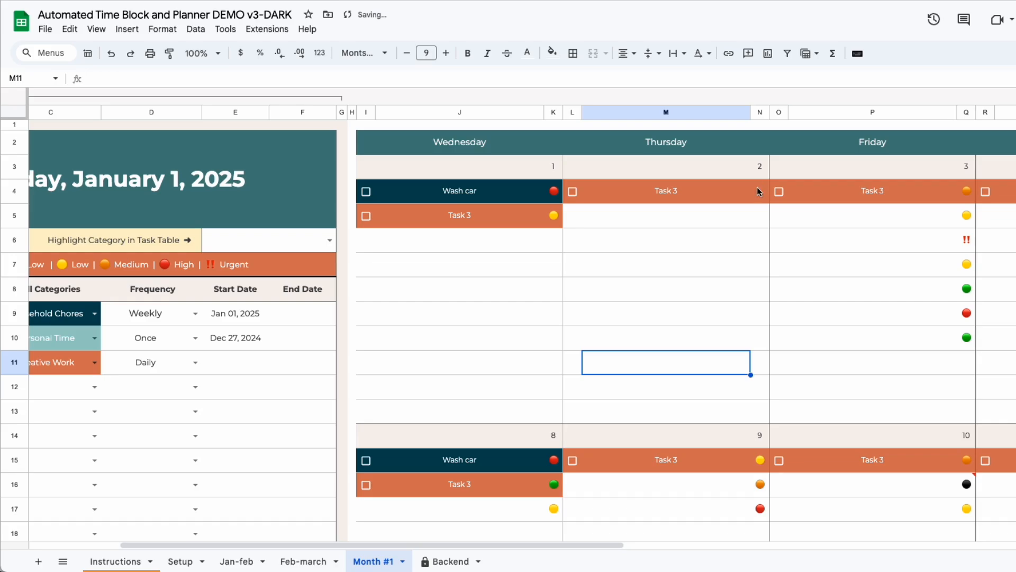
Give the January 2 Task 3 entry the red High priority icon
{"action": "left_click", "coordinate": [762, 193]}
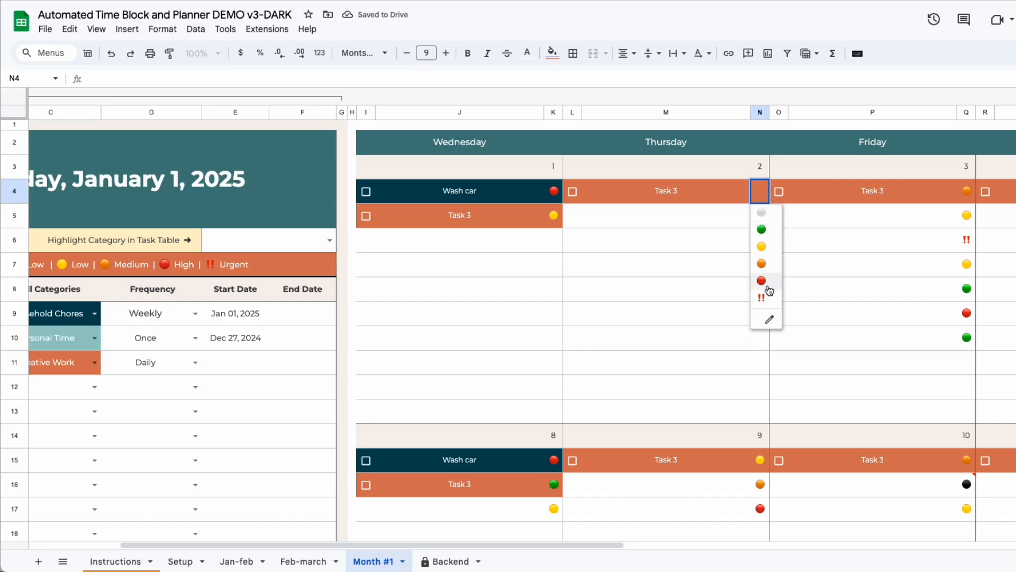
{"action": "left_click", "coordinate": [766, 286]}
{"action": "left_click", "coordinate": [705, 311]}
Check off Wash car and Task 3 as completed on January 1
{"action": "scroll", "coordinate": [586, 464], "scroll_direction": "left", "scroll_amount": 3}
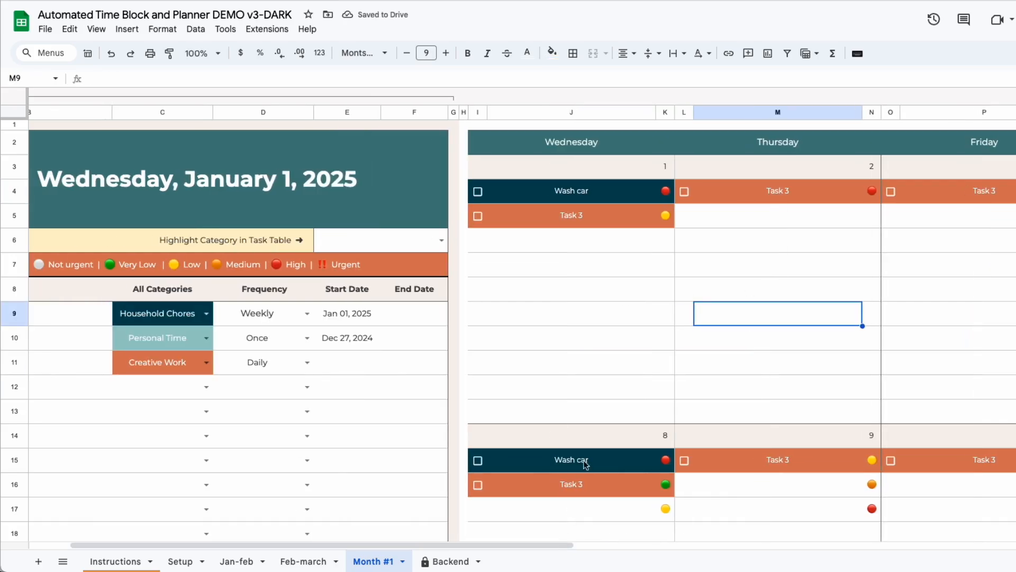
{"action": "left_click", "coordinate": [478, 191]}
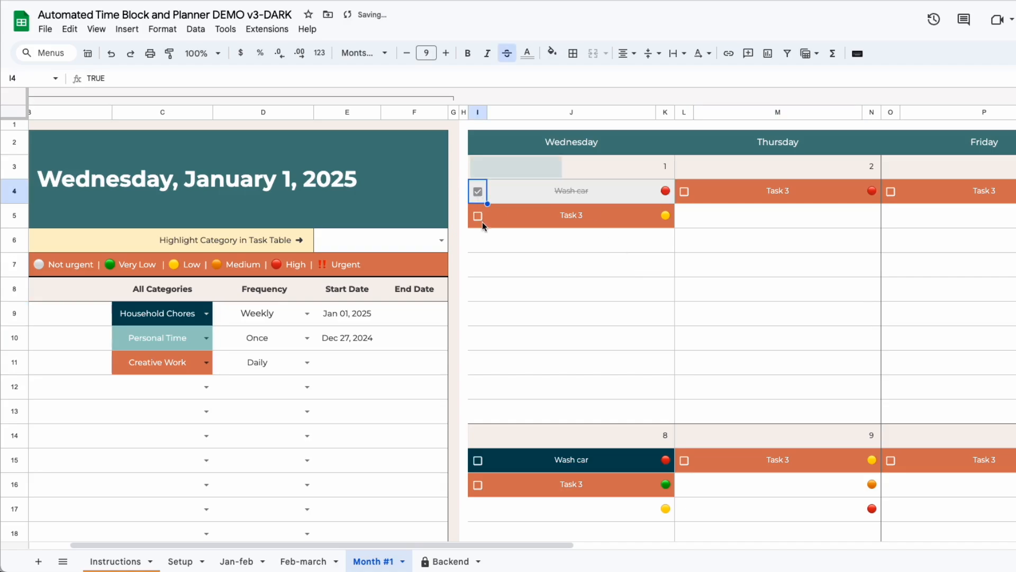
{"action": "left_click", "coordinate": [478, 215]}
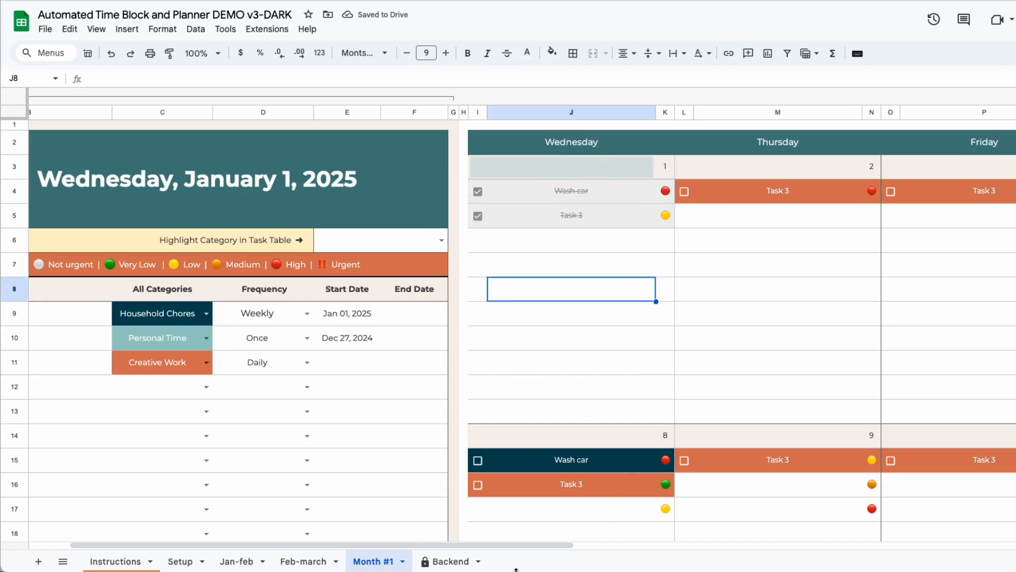
{"action": "left_click_drag", "start_coordinate": [531, 547], "coordinate": [609, 545]}
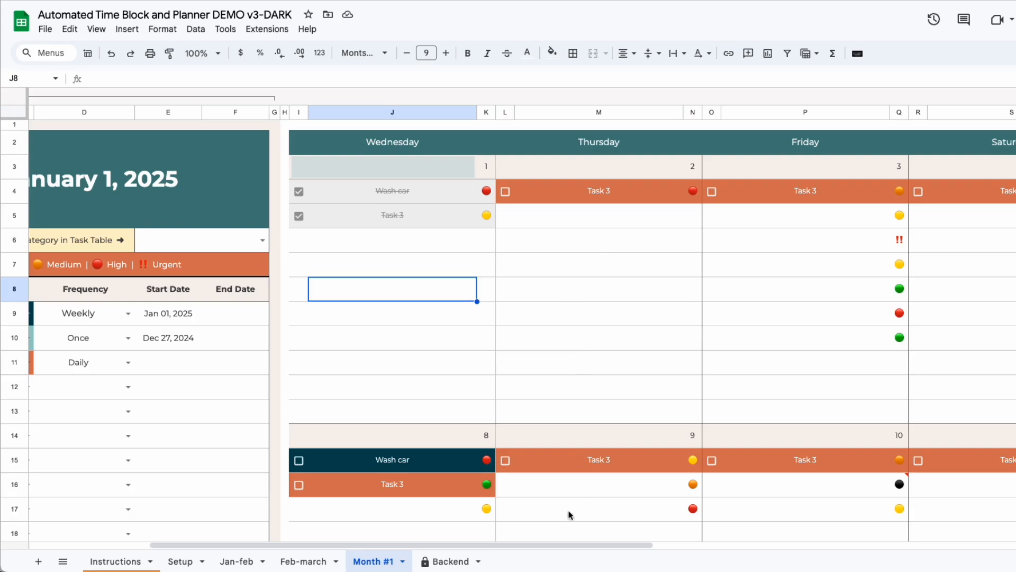
Clear the priority icons from the January 8 and January 9 entries in the calendar
{"action": "scroll", "coordinate": [549, 297], "scroll_direction": "down", "scroll_amount": 10}
{"action": "scroll", "coordinate": [549, 294], "scroll_direction": "up", "scroll_amount": 10}
{"action": "scroll", "coordinate": [538, 290], "scroll_direction": "down", "scroll_amount": 3}
{"action": "left_click_drag", "start_coordinate": [490, 422], "coordinate": [492, 365]}
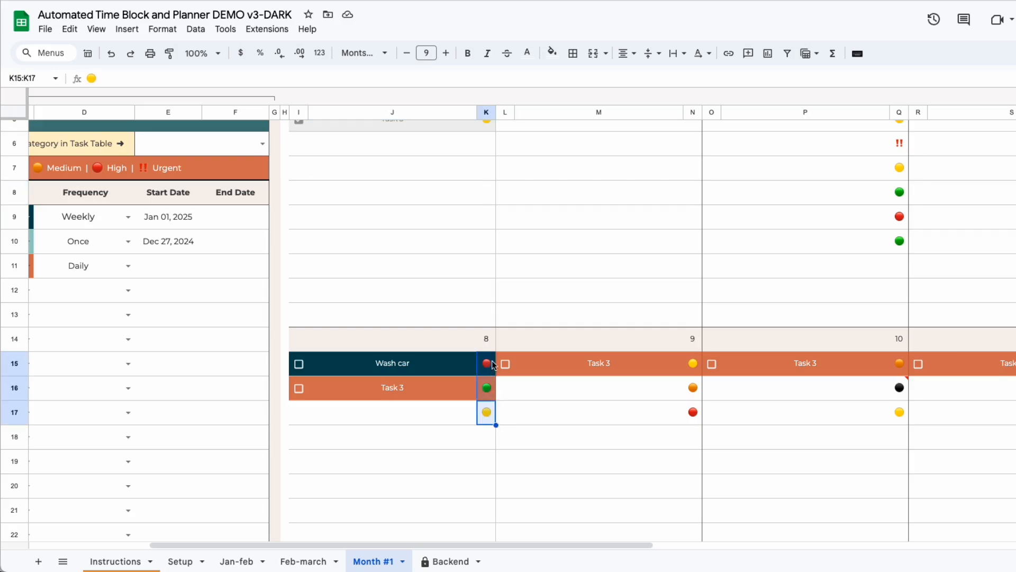
{"action": "key", "text": "Delete"}
{"action": "left_click_drag", "start_coordinate": [691, 416], "coordinate": [692, 365]}
{"action": "key", "text": "Delete"}
{"action": "left_click", "coordinate": [621, 454]}
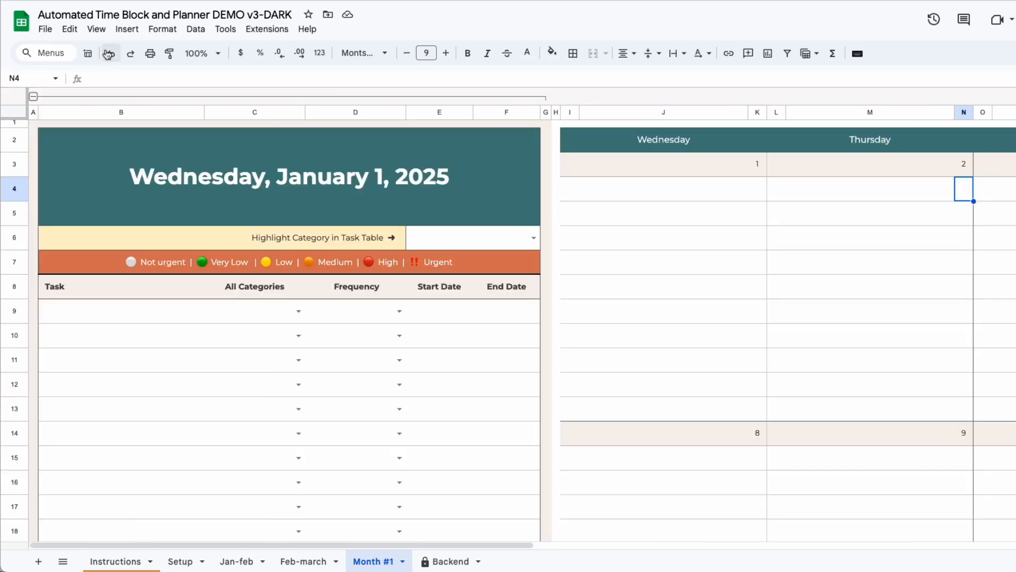
Undo the recent edits back to the sample task table and calendar starting on December 27, 2024
{"action": "left_click", "coordinate": [108, 54]}
{"action": "left_click", "coordinate": [108, 54]}
{"action": "left_click", "coordinate": [108, 55]}
{"action": "left_click", "coordinate": [108, 55]}
{"action": "left_click", "coordinate": [108, 54]}
{"action": "left_click", "coordinate": [108, 55]}
{"action": "left_click", "coordinate": [107, 55]}
{"action": "left_click", "coordinate": [108, 55]}
{"action": "left_click", "coordinate": [109, 55]}
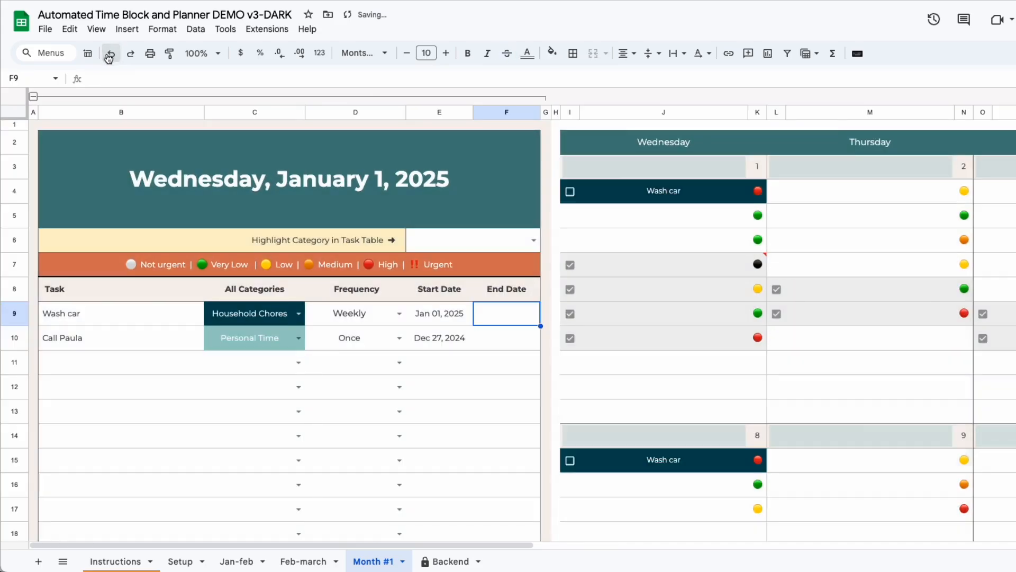
{"action": "left_click", "coordinate": [109, 55]}
{"action": "left_click", "coordinate": [108, 55]}
{"action": "left_click", "coordinate": [108, 55]}
{"action": "left_click", "coordinate": [109, 55]}
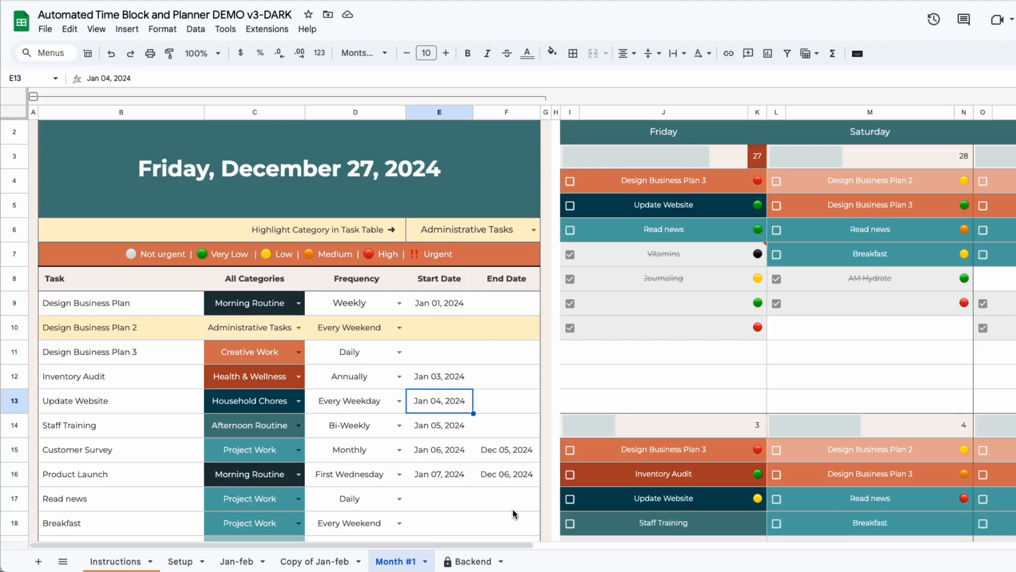
Duplicate the Month #1 sheet and rename the original sheet Dec
{"action": "left_click", "coordinate": [440, 432]}
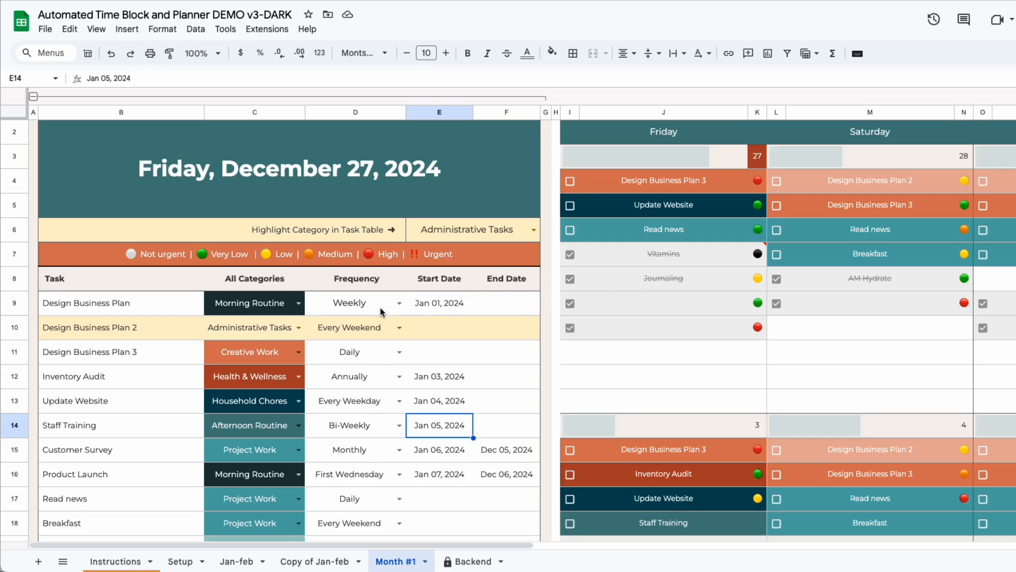
{"action": "left_click", "coordinate": [506, 339]}
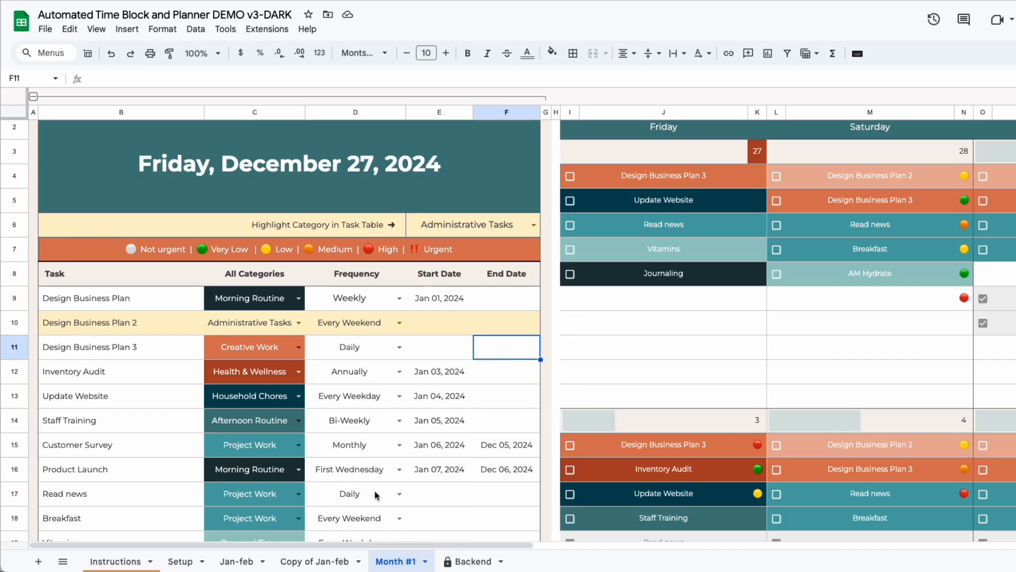
{"action": "left_click", "coordinate": [425, 561]}
{"action": "left_click", "coordinate": [411, 373]}
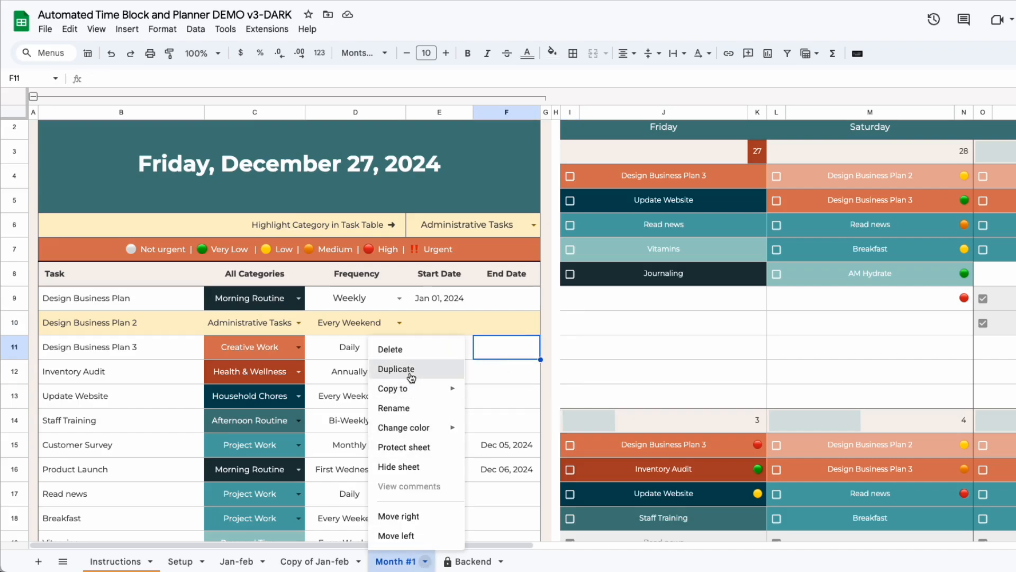
{"action": "double_click", "coordinate": [397, 562]}
{"action": "type", "text": "Dec"}
Rename the copied month sheet as Jan2025
{"action": "double_click", "coordinate": [434, 561]}
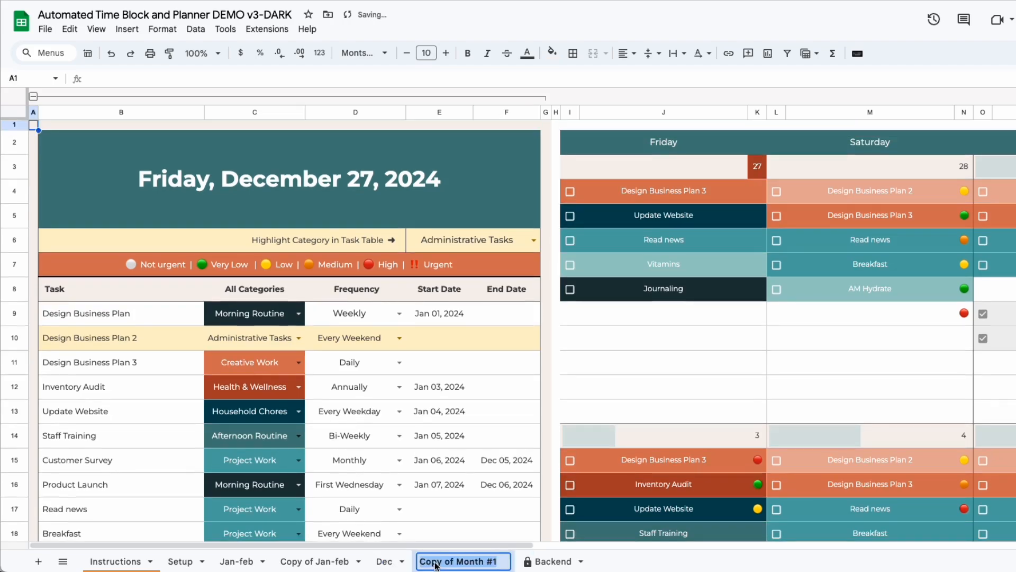
{"action": "type", "text": "Jan2025"}
{"action": "key", "text": "Return"}
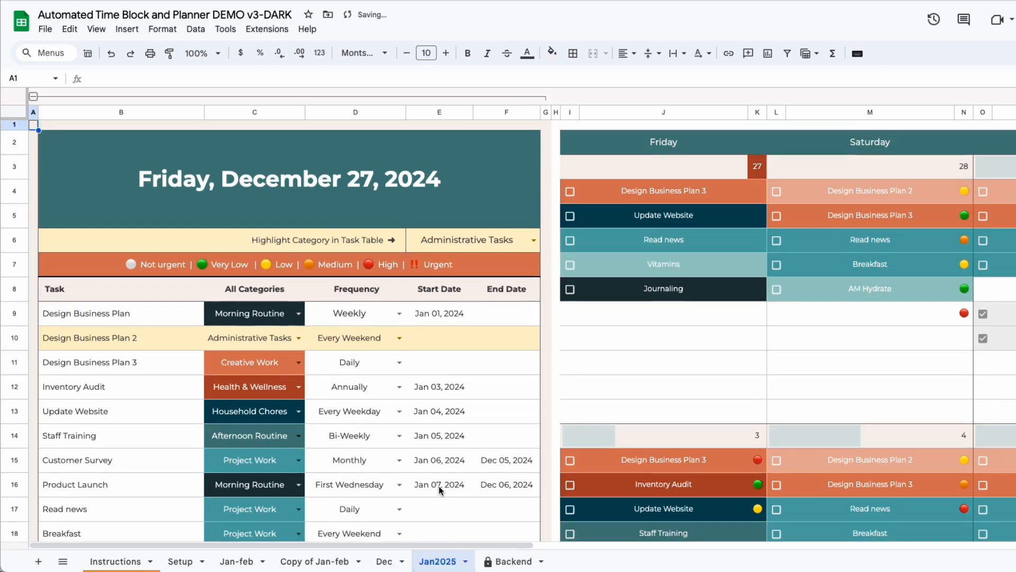
Add New task to the Dec sheet's task table with the Morning Routine category and the frequency Every Weekday
{"action": "left_click", "coordinate": [385, 561]}
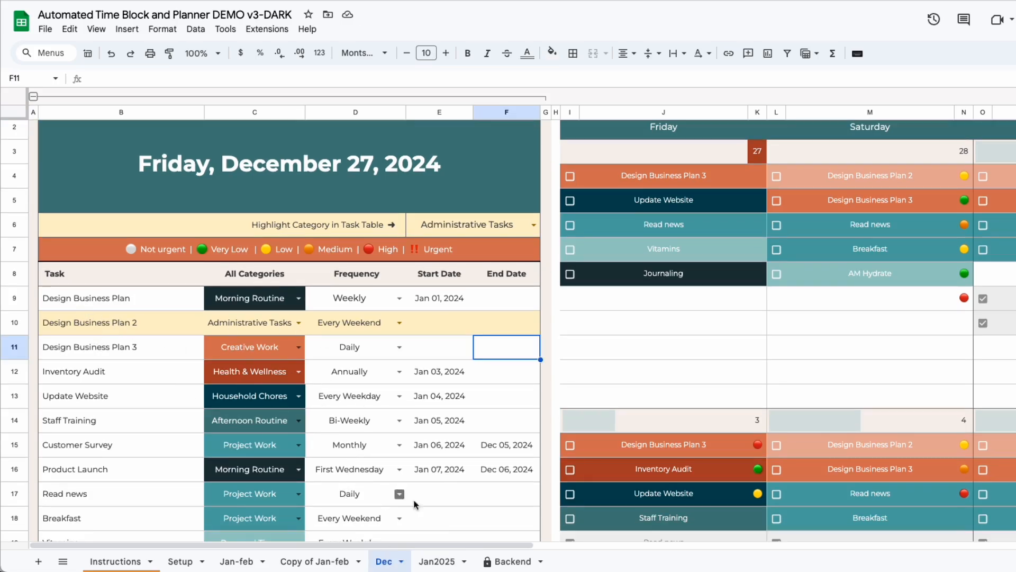
{"action": "left_click", "coordinate": [437, 561]}
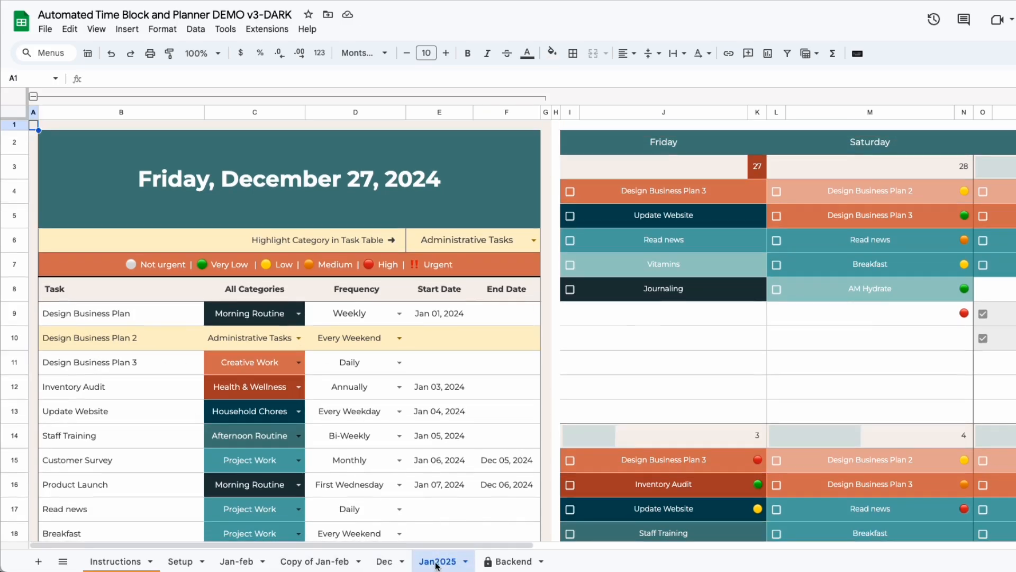
{"action": "left_click", "coordinate": [383, 561]}
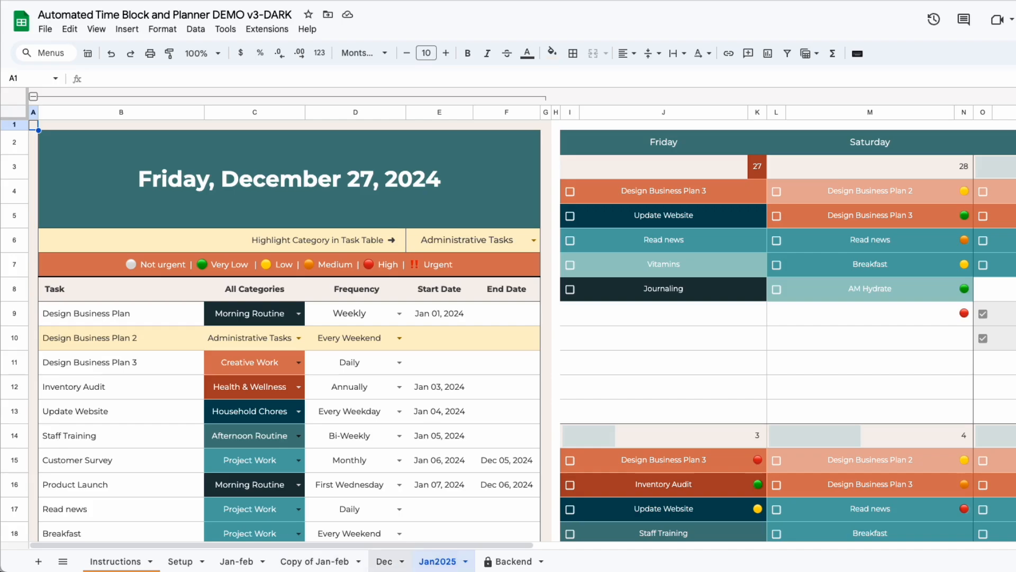
{"action": "scroll", "coordinate": [127, 397], "scroll_direction": "down", "scroll_amount": 5}
{"action": "left_click", "coordinate": [74, 355]}
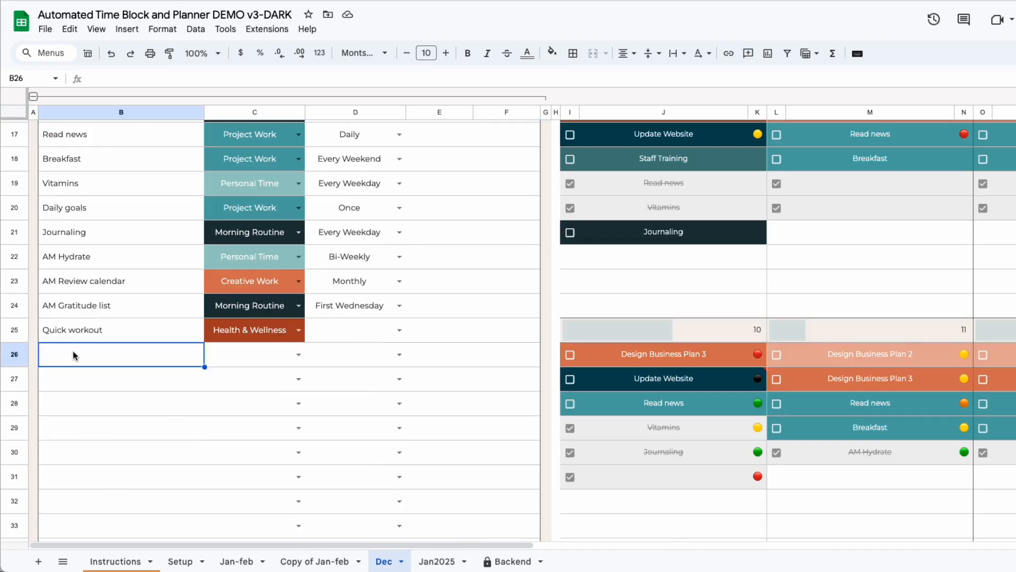
{"action": "type", "text": "New task"}
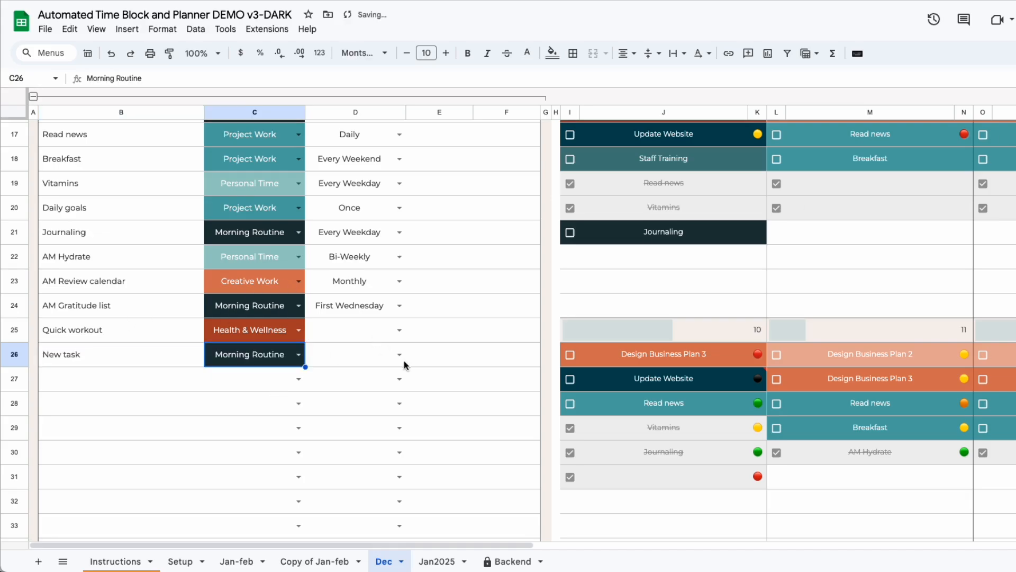
{"action": "left_click", "coordinate": [399, 354]}
{"action": "left_click", "coordinate": [348, 410]}
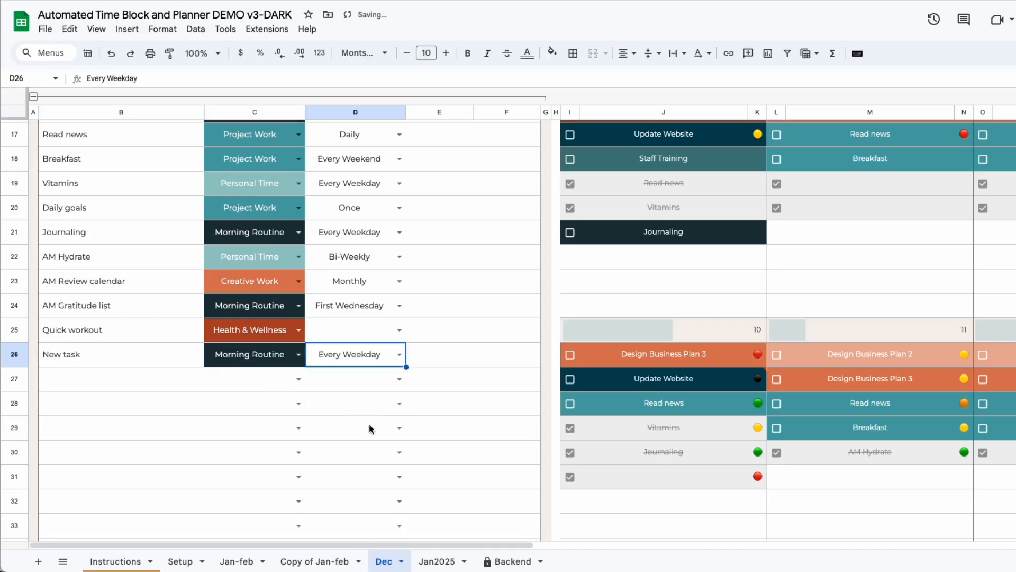
{"action": "left_click", "coordinate": [370, 428]}
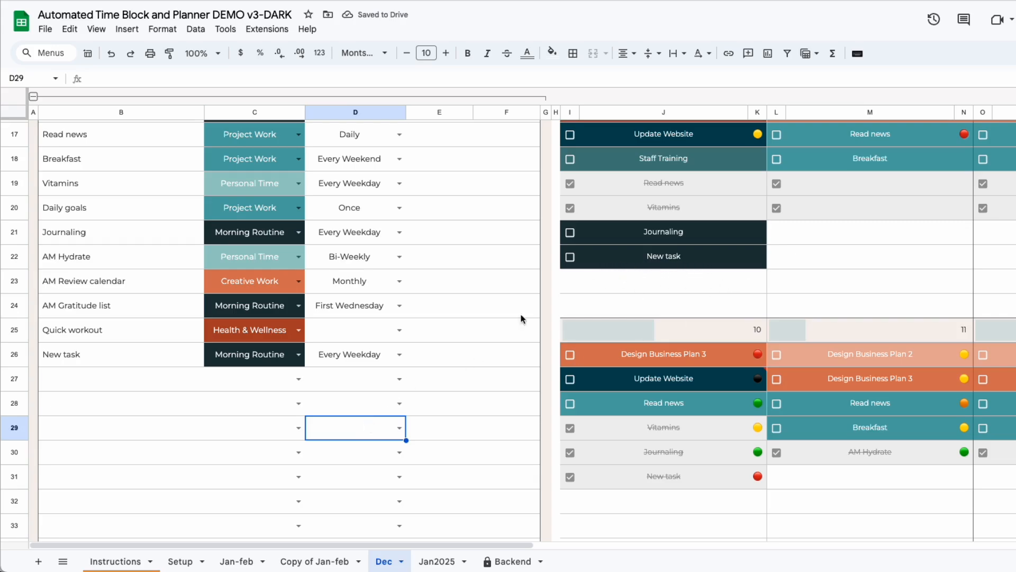
Compare the task tables and calendar entries of the Jan2025 and Dec sheets
{"action": "left_click", "coordinate": [425, 564]}
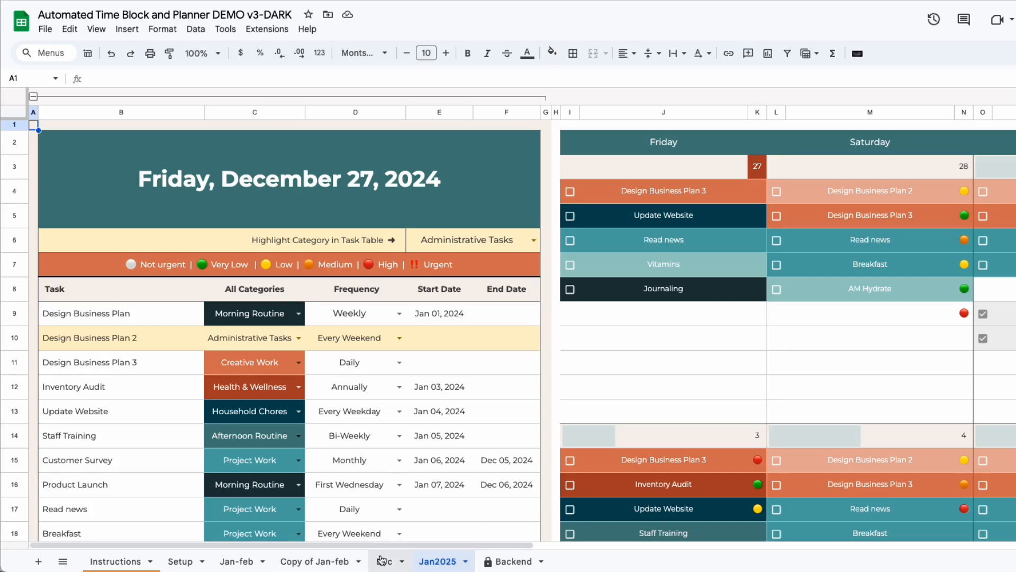
{"action": "scroll", "coordinate": [665, 402], "scroll_direction": "down", "scroll_amount": 3}
{"action": "scroll", "coordinate": [665, 402], "scroll_direction": "down", "scroll_amount": 6}
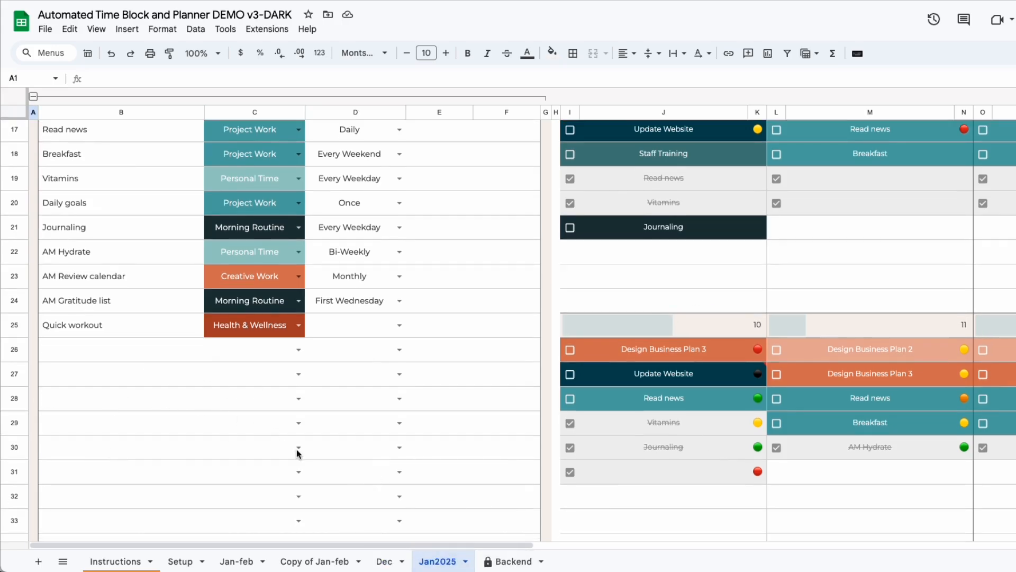
{"action": "left_click", "coordinate": [385, 560]}
{"action": "scroll", "coordinate": [268, 357], "scroll_direction": "up", "scroll_amount": 5}
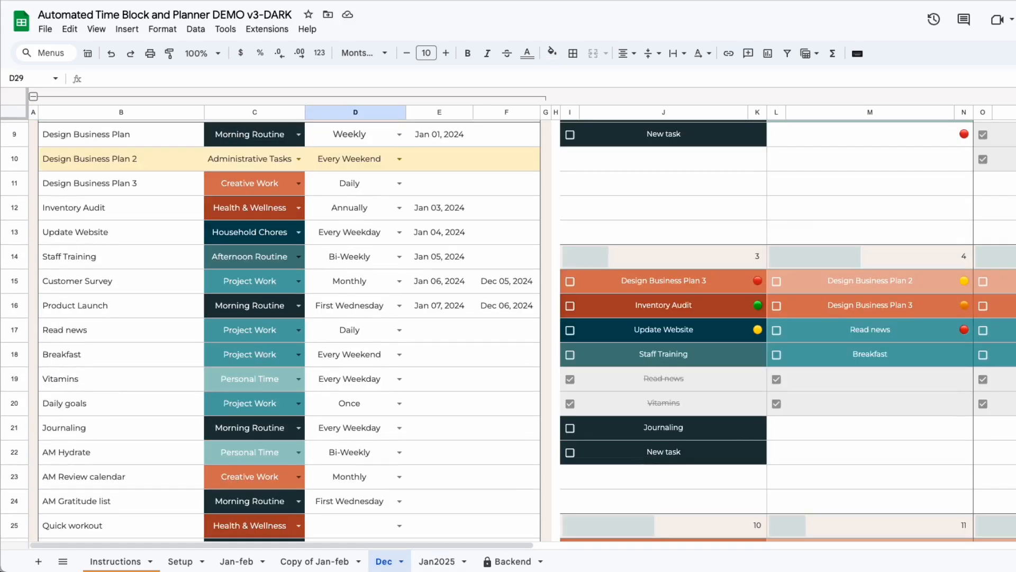
{"action": "scroll", "coordinate": [209, 297], "scroll_direction": "up", "scroll_amount": 2}
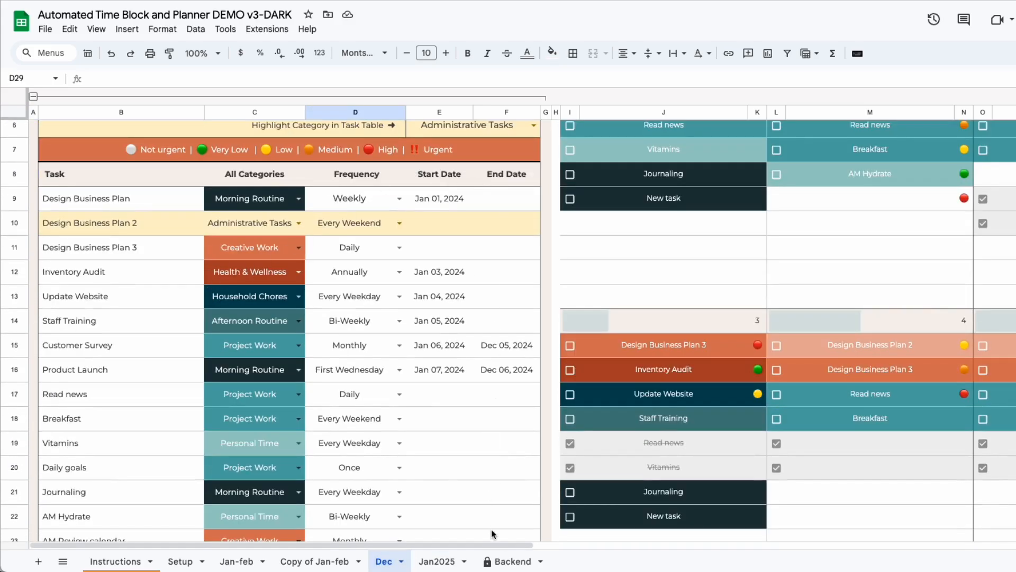
{"action": "scroll", "coordinate": [464, 324], "scroll_direction": "down", "scroll_amount": 3}
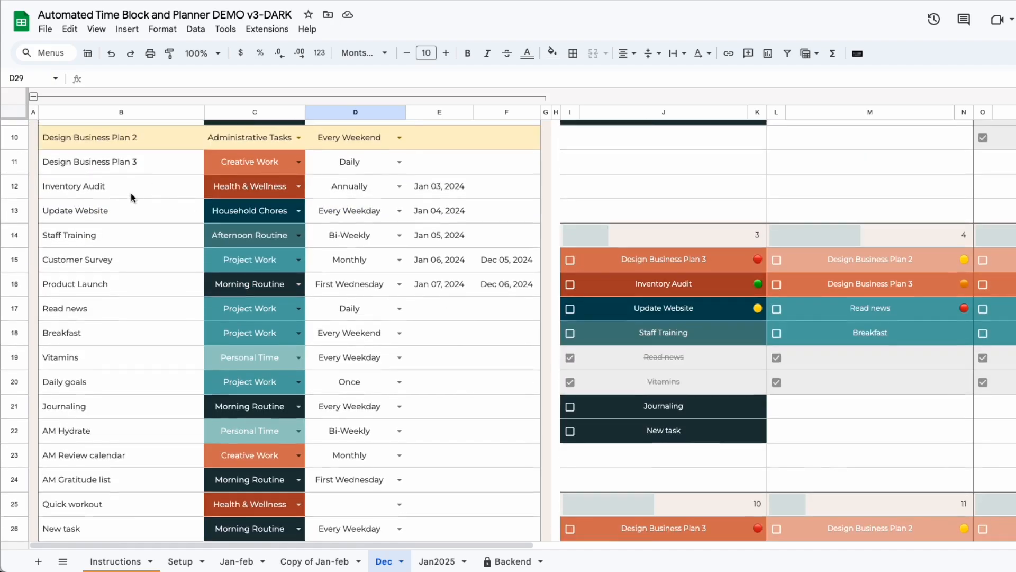
{"action": "scroll", "coordinate": [111, 175], "scroll_direction": "up", "scroll_amount": 1}
{"action": "scroll", "coordinate": [433, 429], "scroll_direction": "down", "scroll_amount": 3}
{"action": "left_click", "coordinate": [437, 561]}
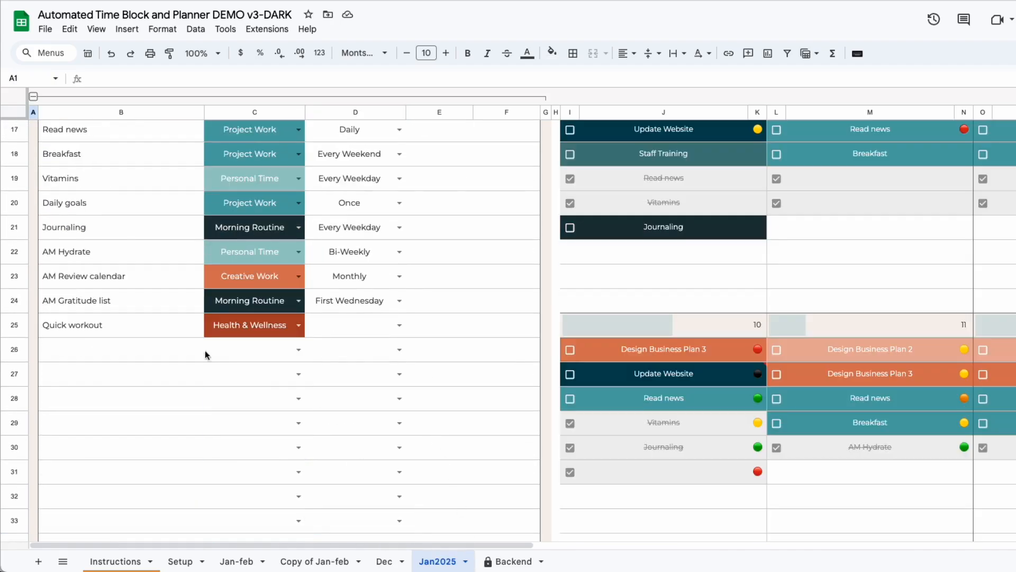
{"action": "scroll", "coordinate": [440, 322], "scroll_direction": "up", "scroll_amount": 4}
{"action": "scroll", "coordinate": [439, 322], "scroll_direction": "down", "scroll_amount": 4}
Copy the New task row's name, category and frequency from the Dec sheet into row 26 of the Jan2025 task table
{"action": "left_click", "coordinate": [384, 561]}
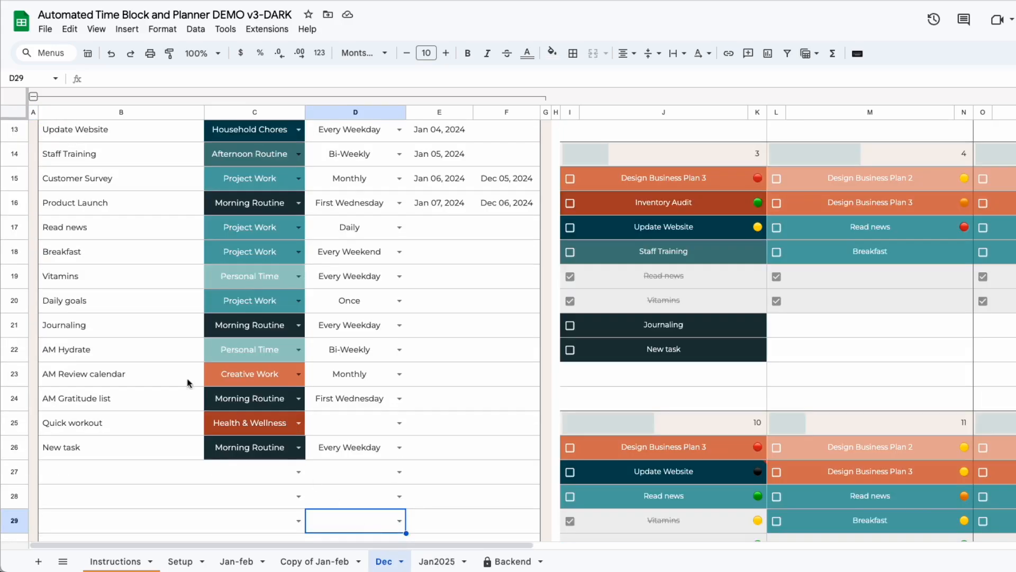
{"action": "left_click_drag", "start_coordinate": [74, 447], "coordinate": [334, 452]}
{"action": "left_click", "coordinate": [125, 482]}
{"action": "left_click_drag", "start_coordinate": [97, 451], "coordinate": [389, 453]}
{"action": "key", "text": "ctrl+c"}
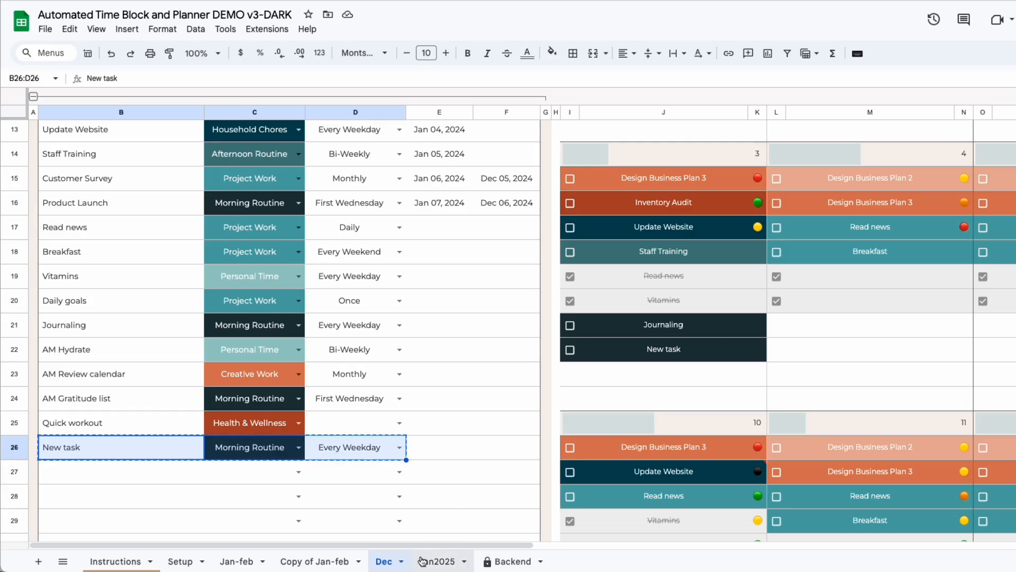
{"action": "left_click", "coordinate": [428, 562]}
{"action": "left_click", "coordinate": [93, 263]}
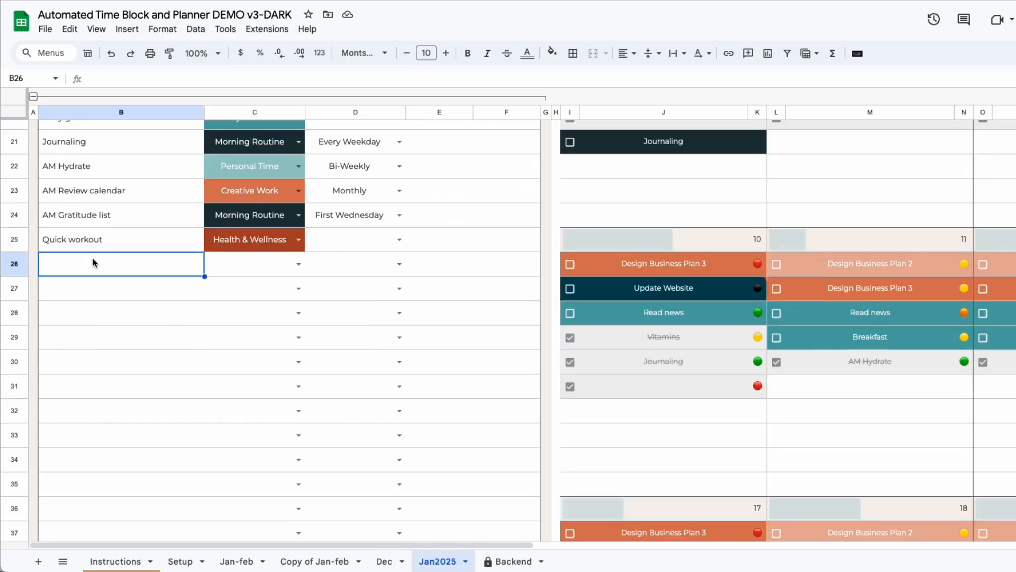
{"action": "key", "text": "ctrl+v"}
{"action": "left_click", "coordinate": [136, 362]}
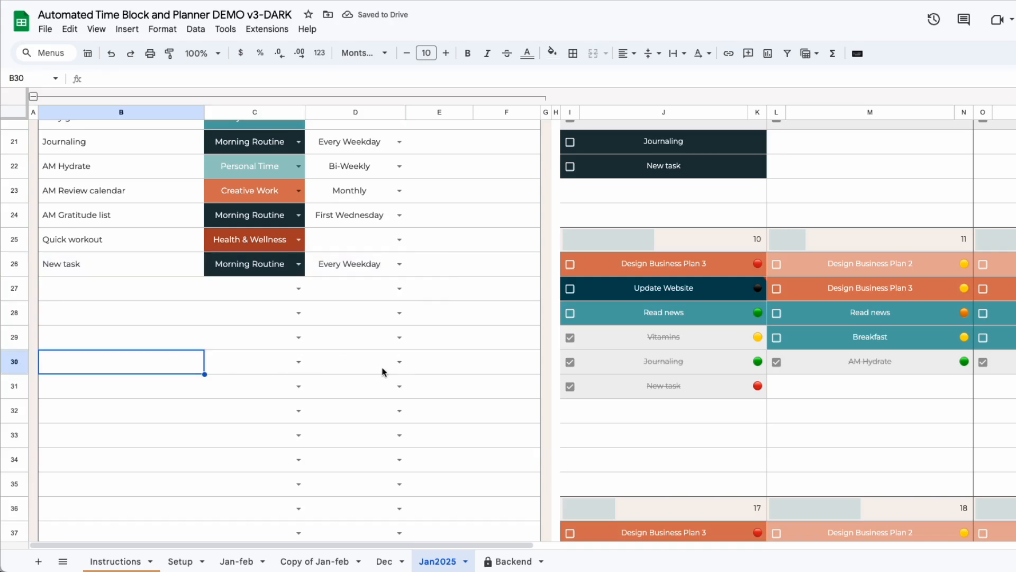
Uncheck Read news and Vitamins on January 3 in Jan2025 and clear that day's priority icons
{"action": "scroll", "coordinate": [383, 369], "scroll_direction": "up", "scroll_amount": 1}
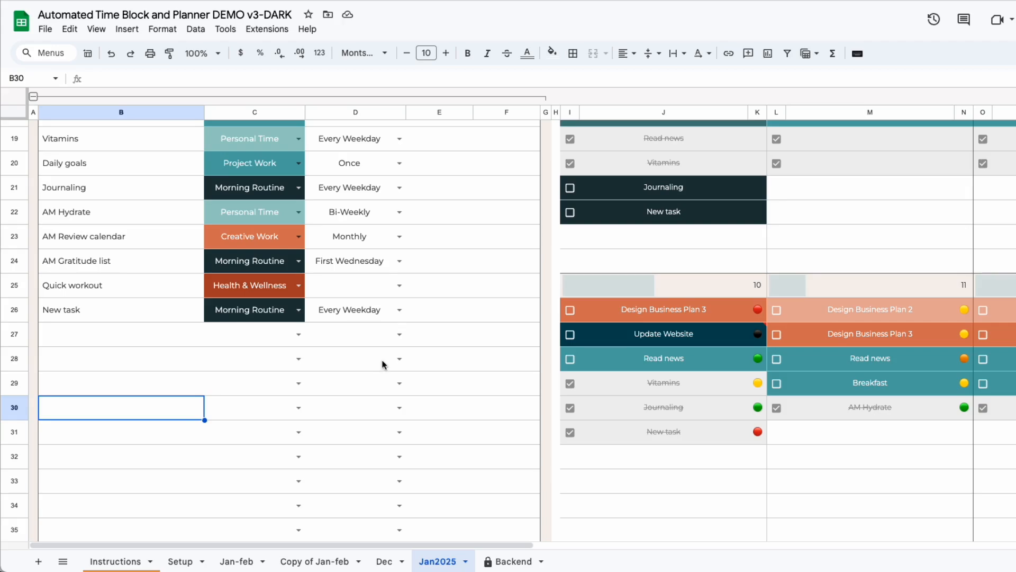
{"action": "scroll", "coordinate": [383, 364], "scroll_direction": "up", "scroll_amount": 3}
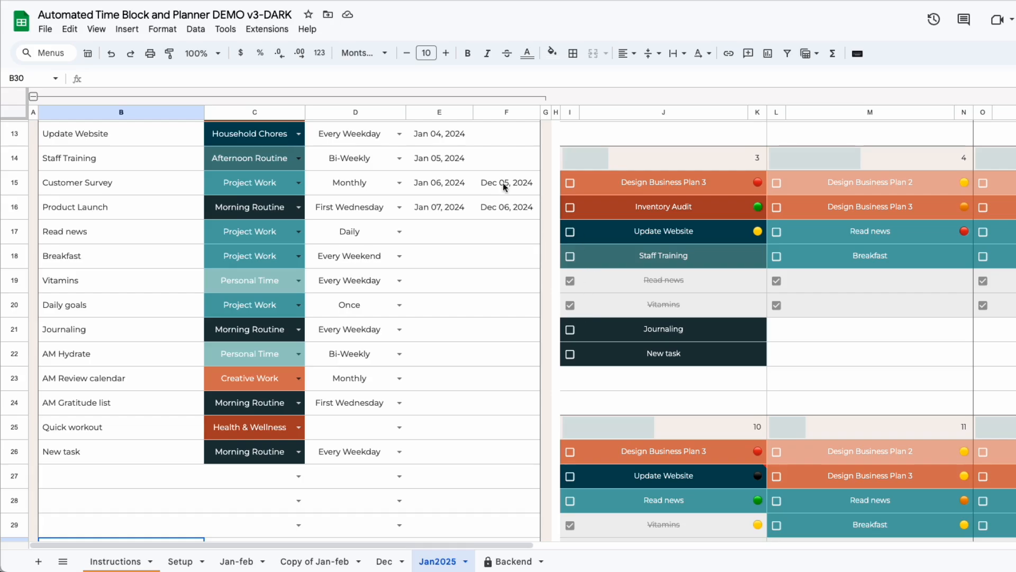
{"action": "left_click", "coordinate": [570, 281]}
{"action": "left_click", "coordinate": [570, 305]}
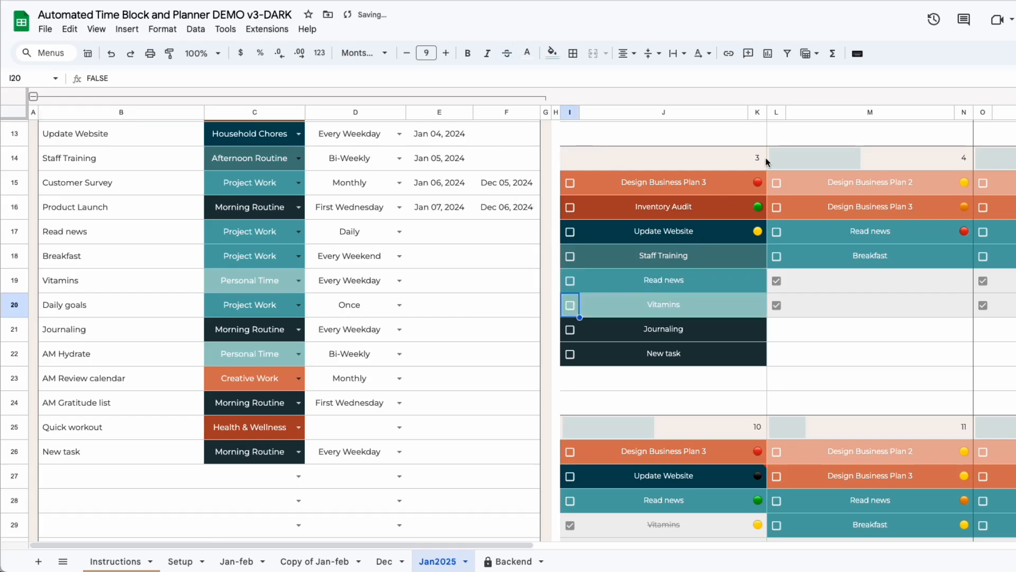
{"action": "left_click_drag", "start_coordinate": [757, 182], "coordinate": [761, 248]}
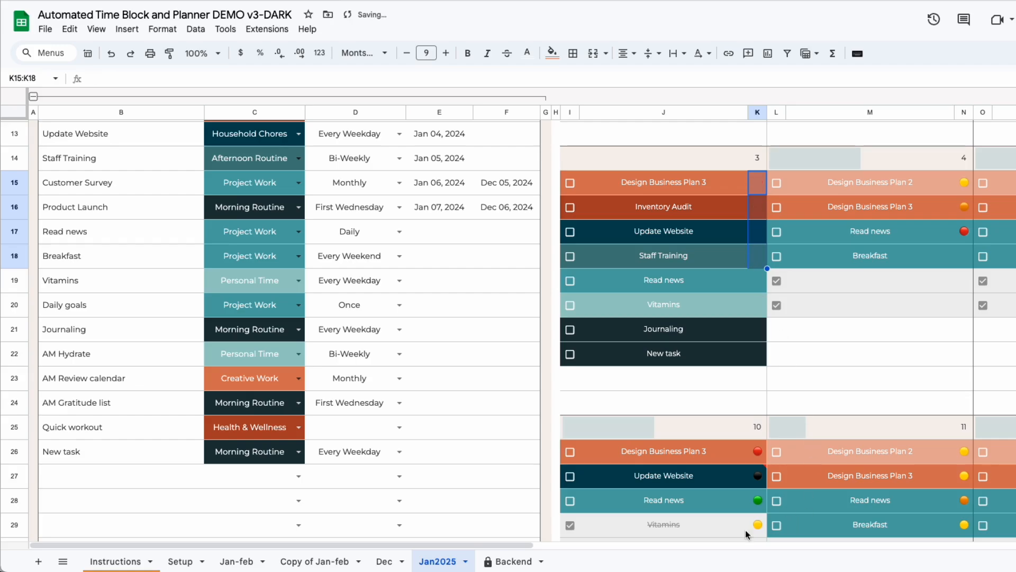
Clear all priority icons from the January 10 entries in the Jan2025 calendar
{"action": "scroll", "coordinate": [694, 548], "scroll_direction": "down", "scroll_amount": 2}
{"action": "left_click_drag", "start_coordinate": [756, 473], "coordinate": [757, 375]}
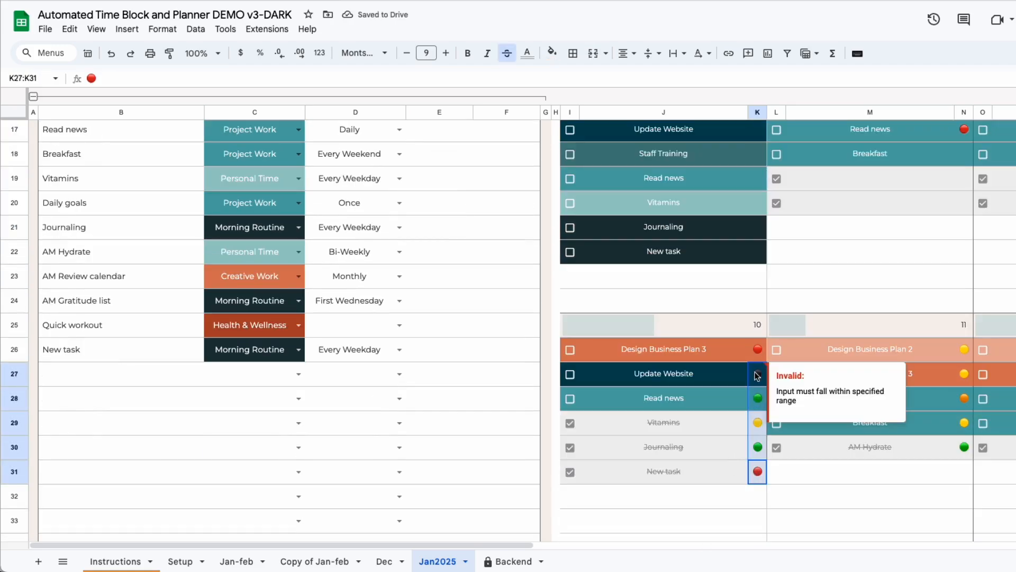
{"action": "key", "text": "Delete"}
{"action": "left_click", "coordinate": [761, 354]}
{"action": "left_click", "coordinate": [757, 447]}
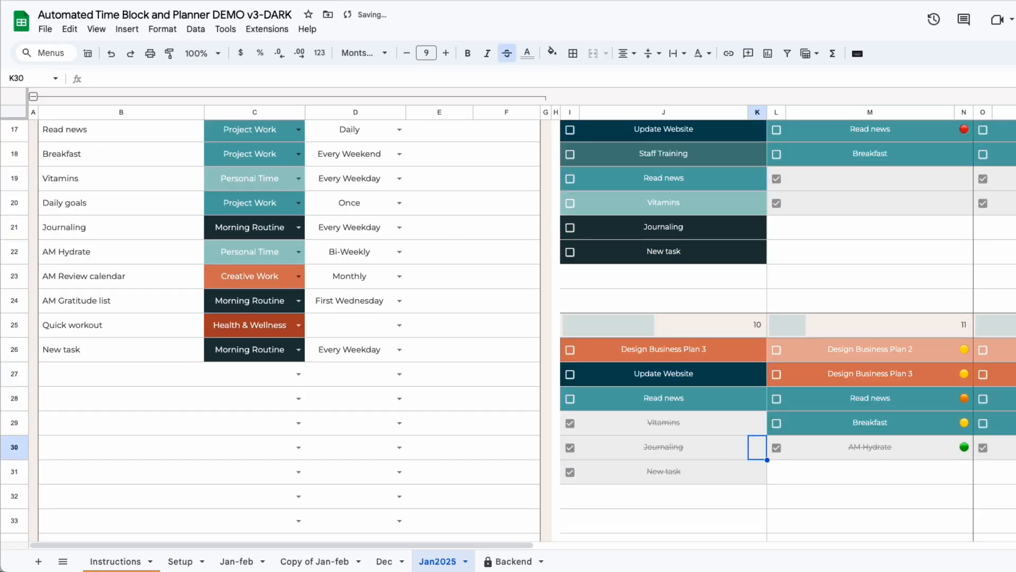
Uncheck Design Business Plan 3 on January 2 and give it the white Not urgent priority icon
{"action": "scroll", "coordinate": [696, 376], "scroll_direction": "up", "scroll_amount": 5}
{"action": "left_click_drag", "start_coordinate": [498, 546], "coordinate": [924, 545]}
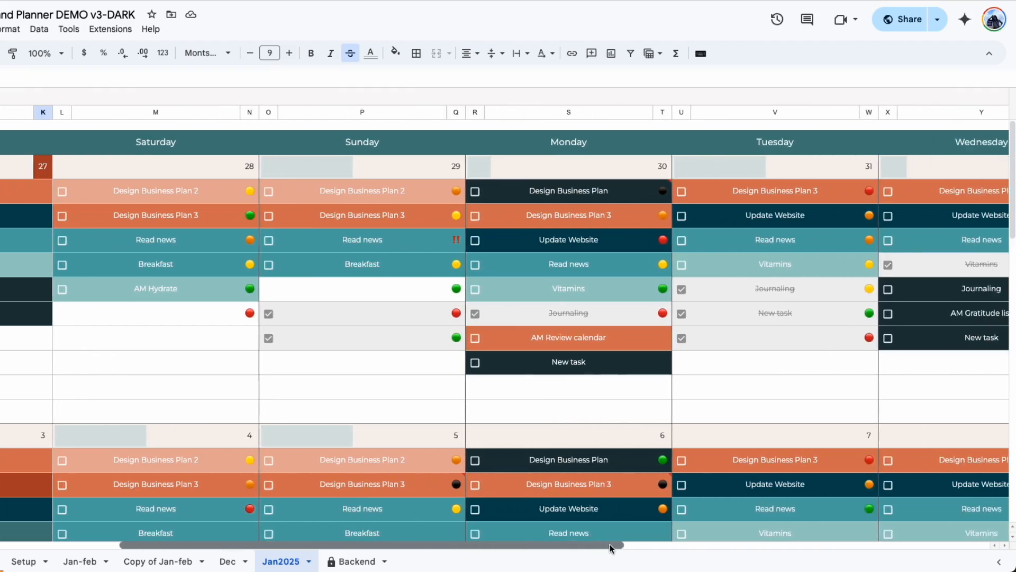
{"action": "left_click_drag", "start_coordinate": [767, 543], "coordinate": [926, 545]}
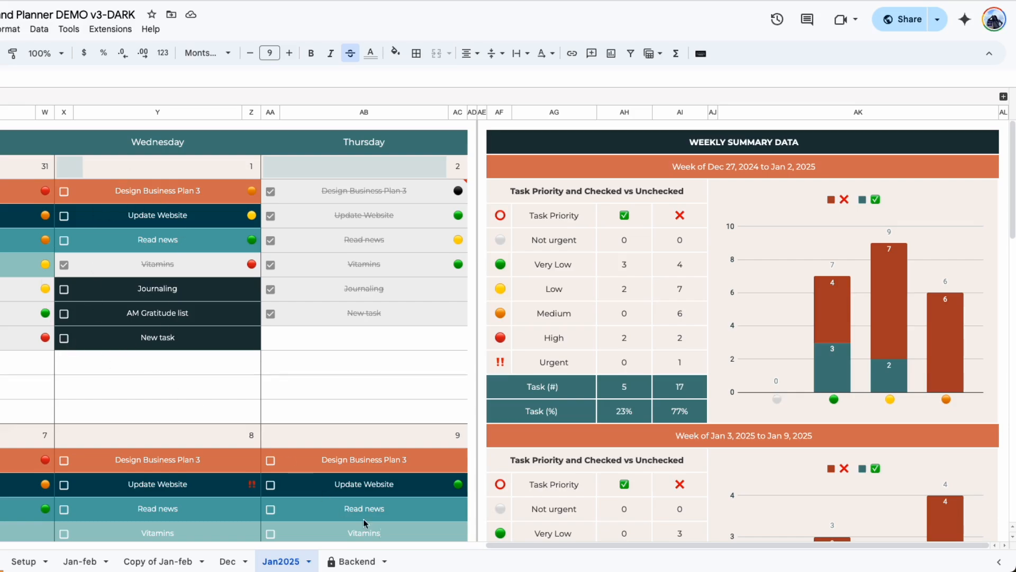
{"action": "left_click", "coordinate": [270, 191]}
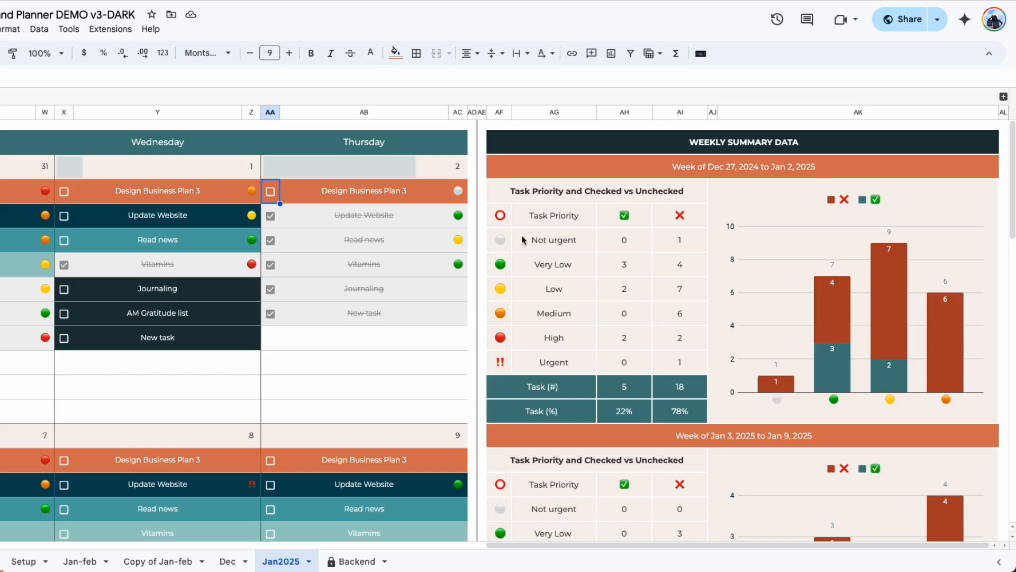
Review the weekly summary tables and charts through the week of Jan 24 to Jan 30, 2025, and check January 5's invalid priority icon
{"action": "scroll", "coordinate": [622, 376], "scroll_direction": "down", "scroll_amount": 1}
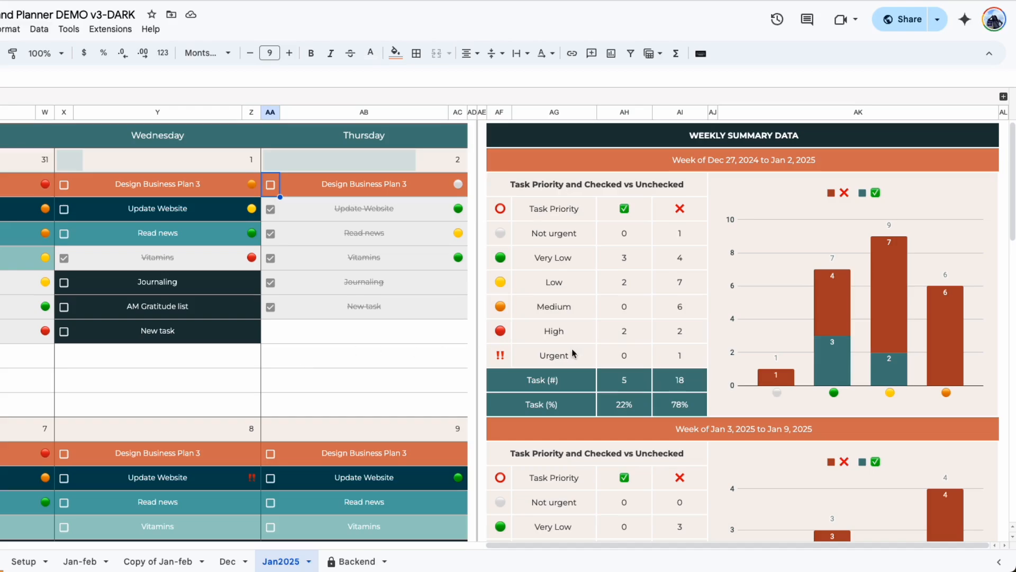
{"action": "scroll", "coordinate": [620, 317], "scroll_direction": "down", "scroll_amount": 10}
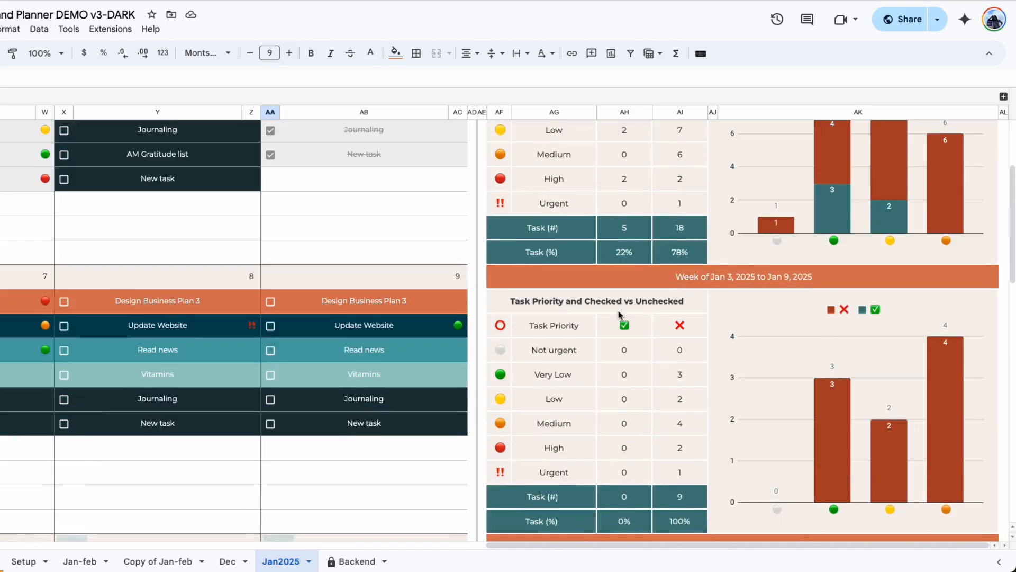
{"action": "scroll", "coordinate": [618, 316], "scroll_direction": "down", "scroll_amount": 7}
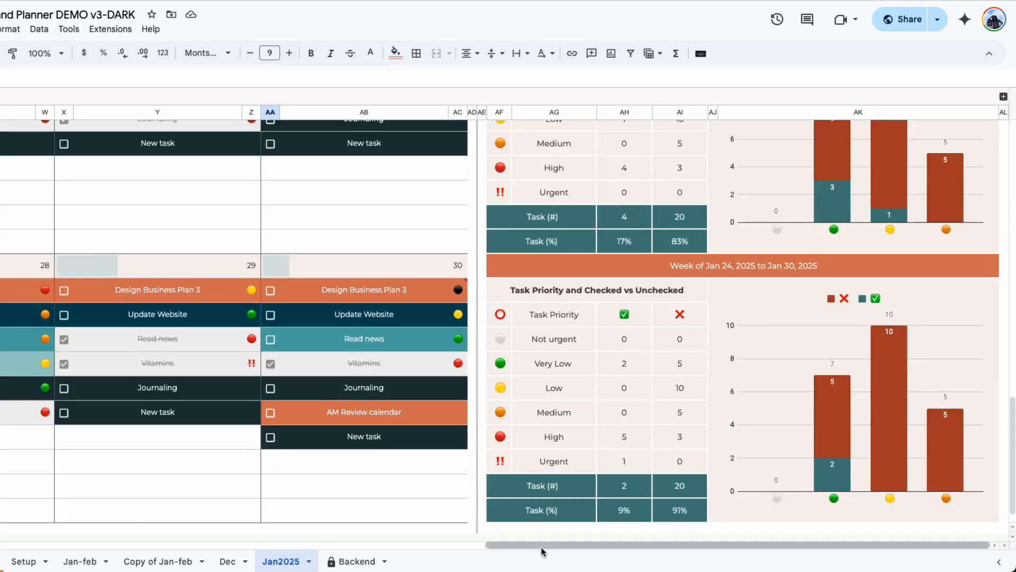
{"action": "left_click_drag", "start_coordinate": [540, 546], "coordinate": [10, 484]}
{"action": "scroll", "coordinate": [259, 378], "scroll_direction": "up", "scroll_amount": 15}
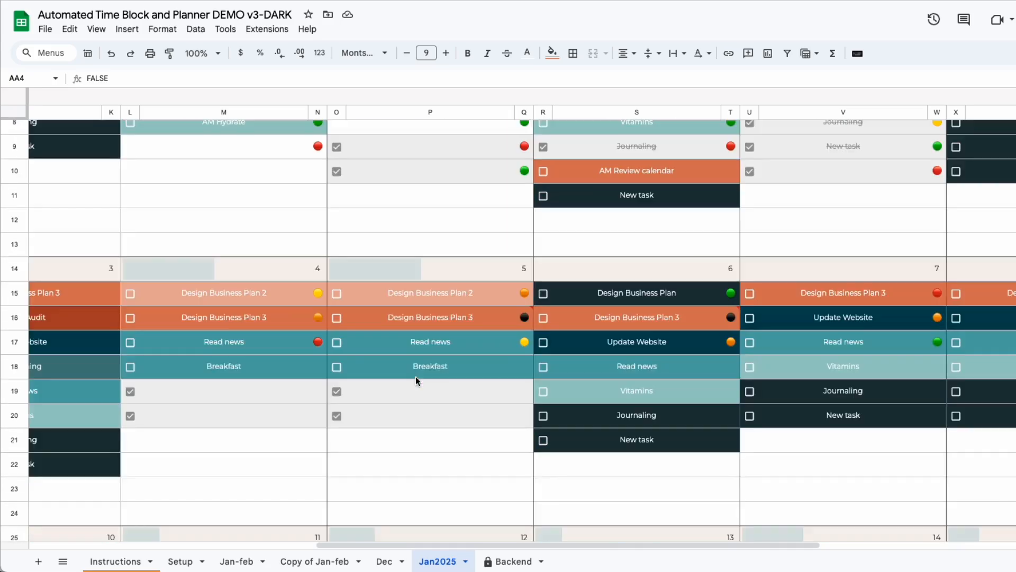
{"action": "scroll", "coordinate": [417, 378], "scroll_direction": "up", "scroll_amount": 1}
{"action": "mouse_move", "coordinate": [534, 336]}
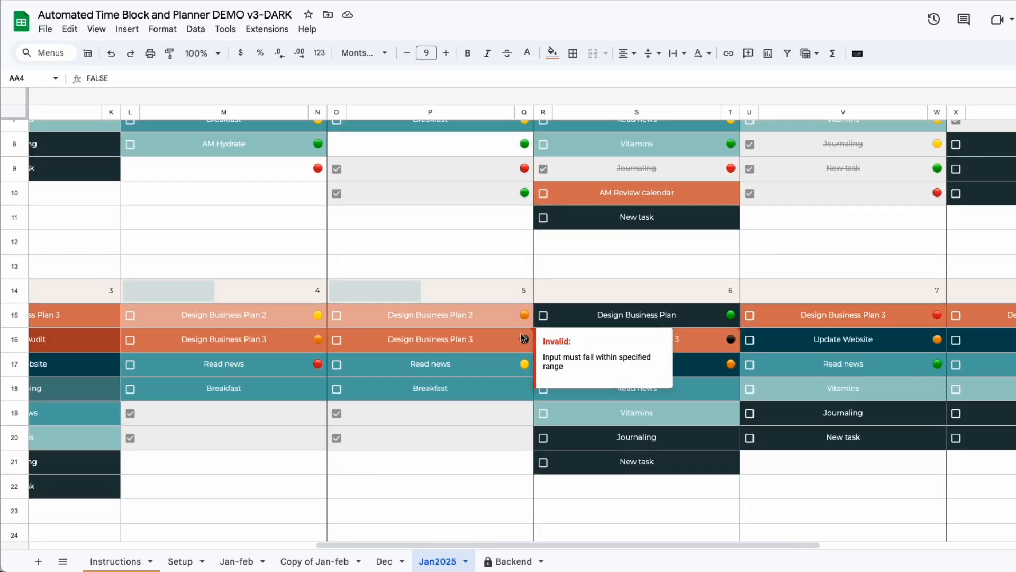
Try the black circle as the Not urgent priority icon on the Setup sheet and return to Jan2025
{"action": "left_click", "coordinate": [180, 561]}
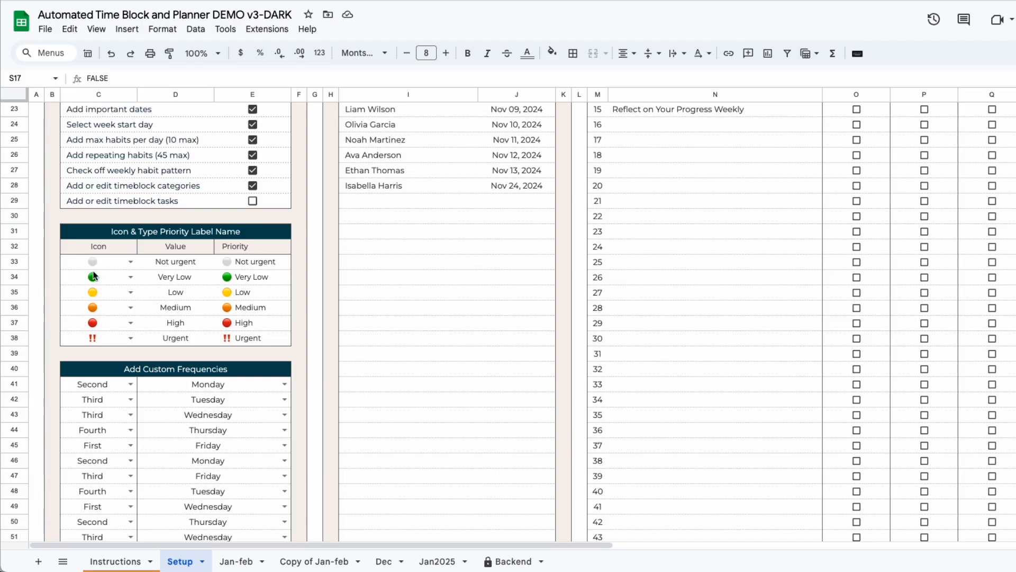
{"action": "left_click", "coordinate": [132, 262]}
{"action": "left_click", "coordinate": [74, 313]}
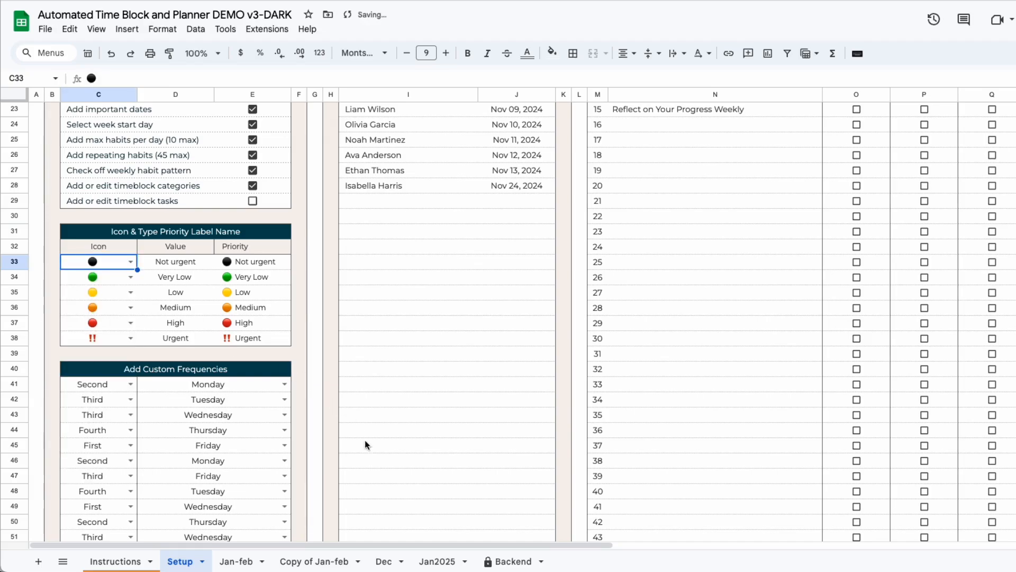
{"action": "left_click", "coordinate": [365, 445]}
{"action": "left_click", "coordinate": [429, 562]}
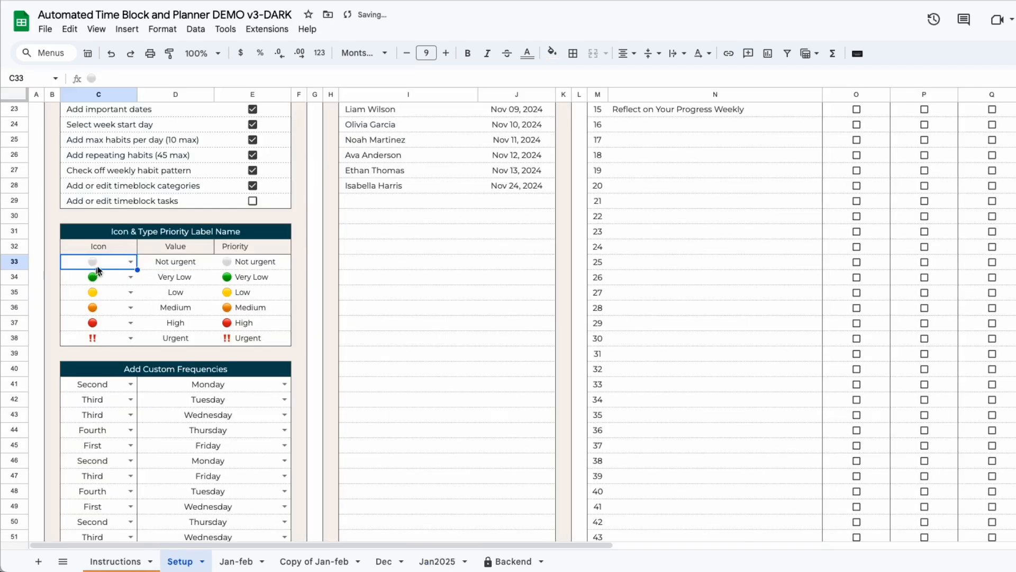
Replace the black icon of Design Business Plan 3 on January 5 in Jan2025 with the white Not urgent priority icon
{"action": "left_click", "coordinate": [434, 562]}
{"action": "left_click", "coordinate": [523, 339]}
{"action": "left_click", "coordinate": [530, 366]}
{"action": "left_click", "coordinate": [484, 483]}
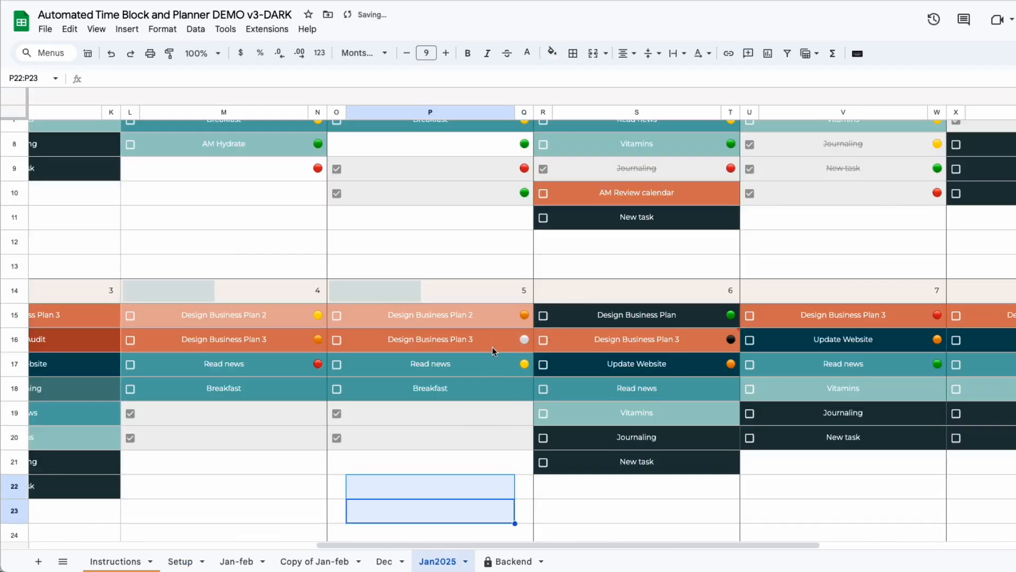